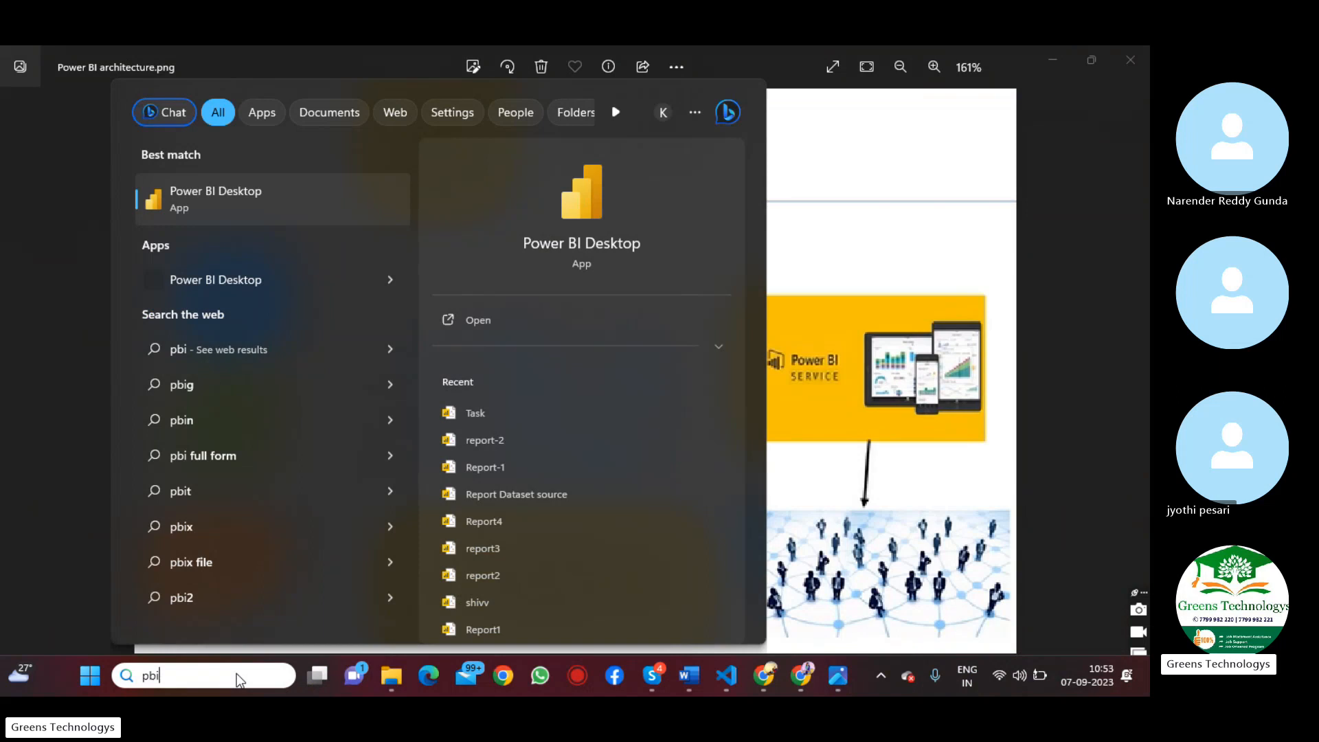
Launch Power BI Desktop, dismiss the start screen and the file selection dialog, and expand the Data pane
click(483, 319)
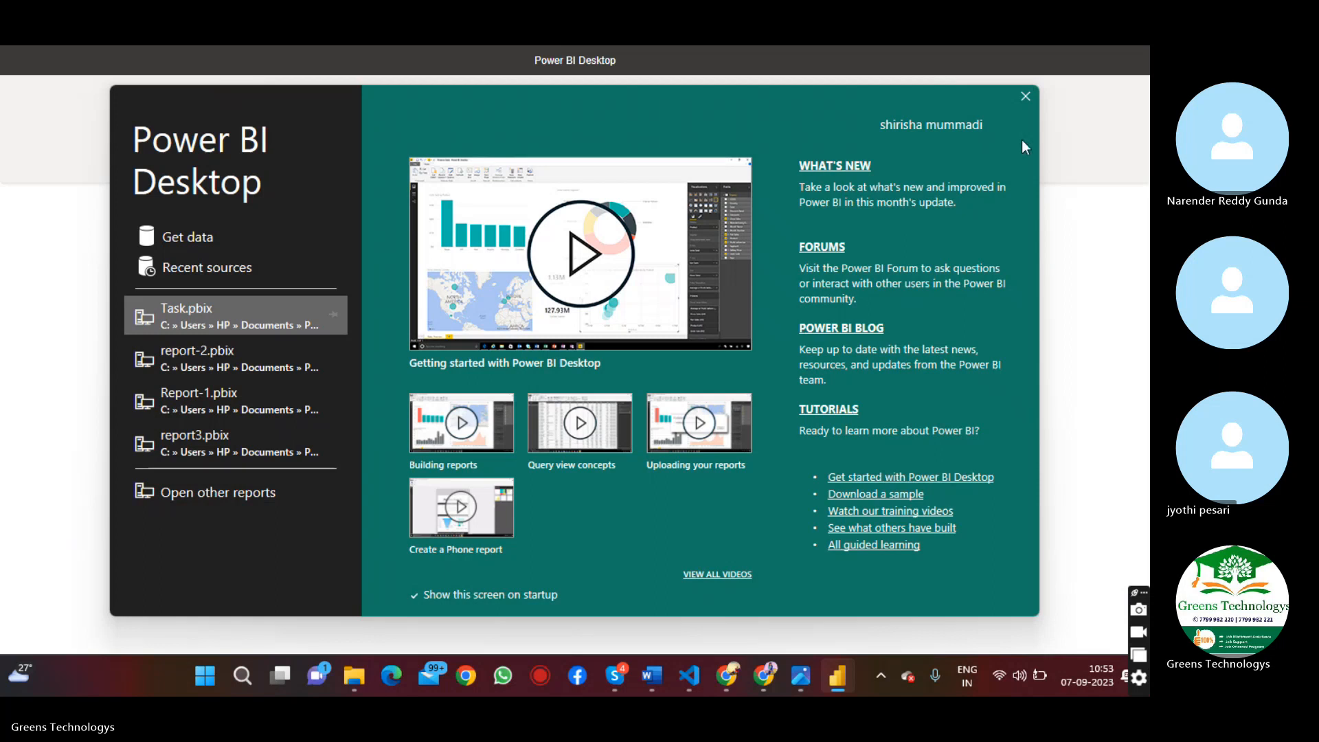
click(1025, 97)
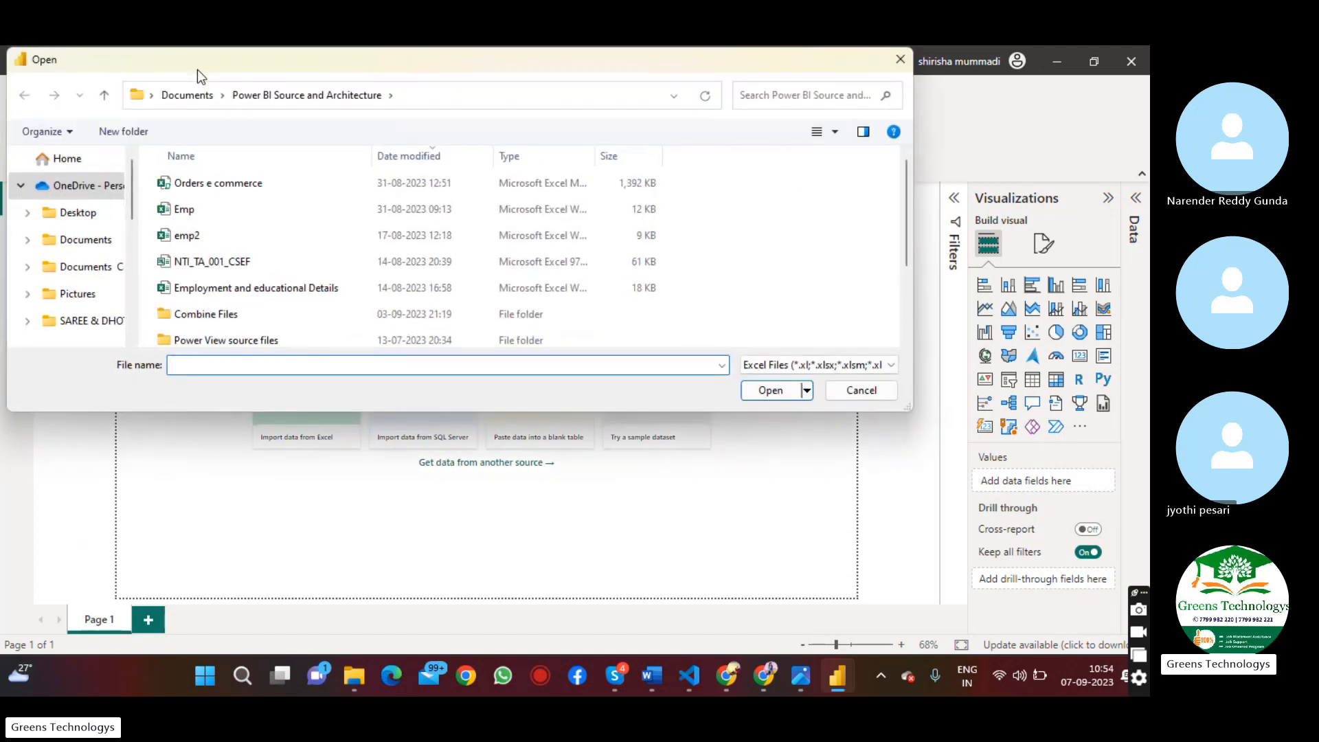
click(847, 392)
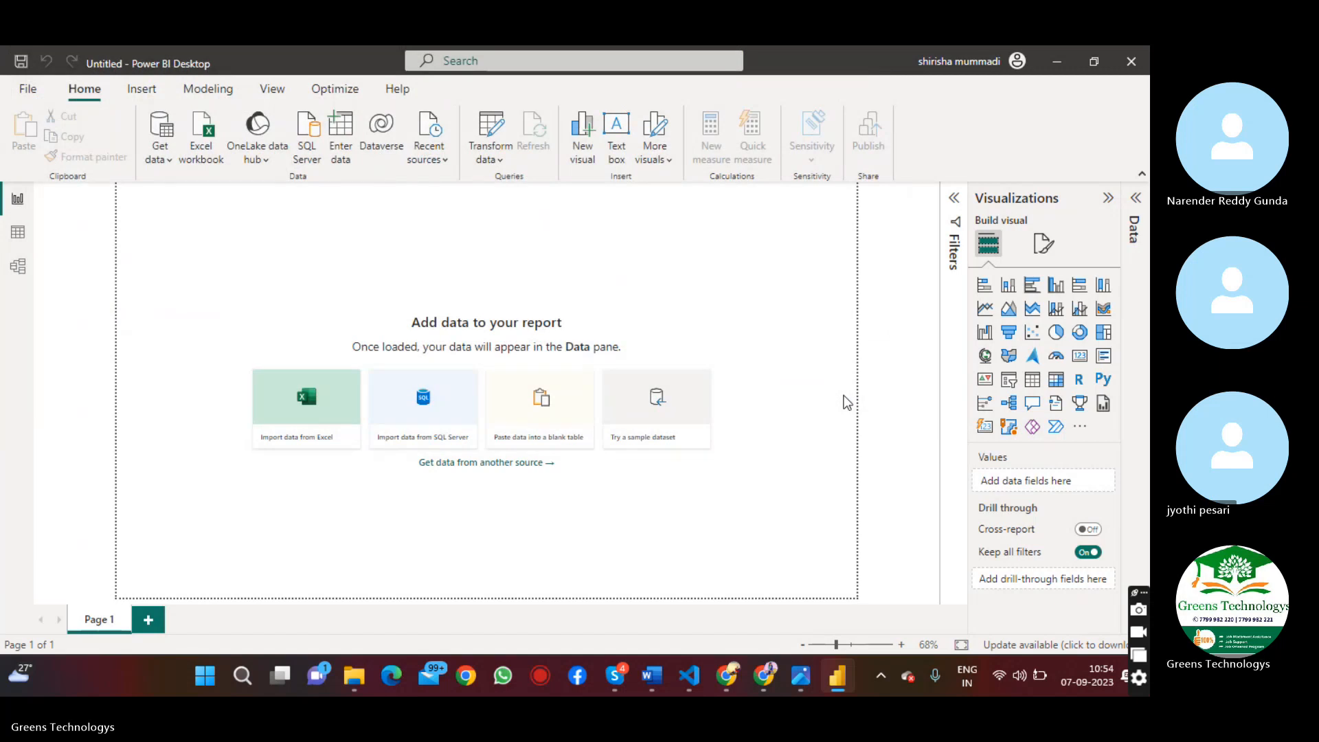
click(1136, 199)
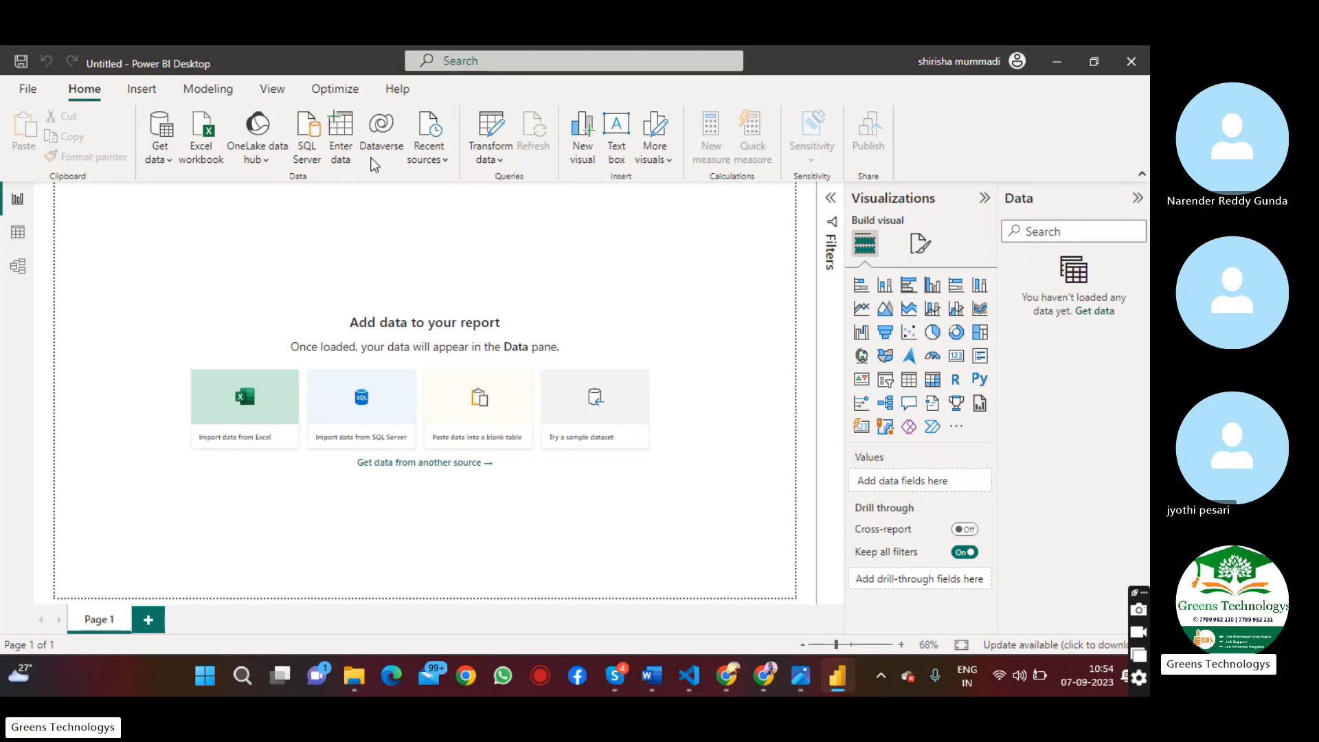
Open the full list of data sources and examine the Database connectors, including Oracle and MySQL
click(165, 161)
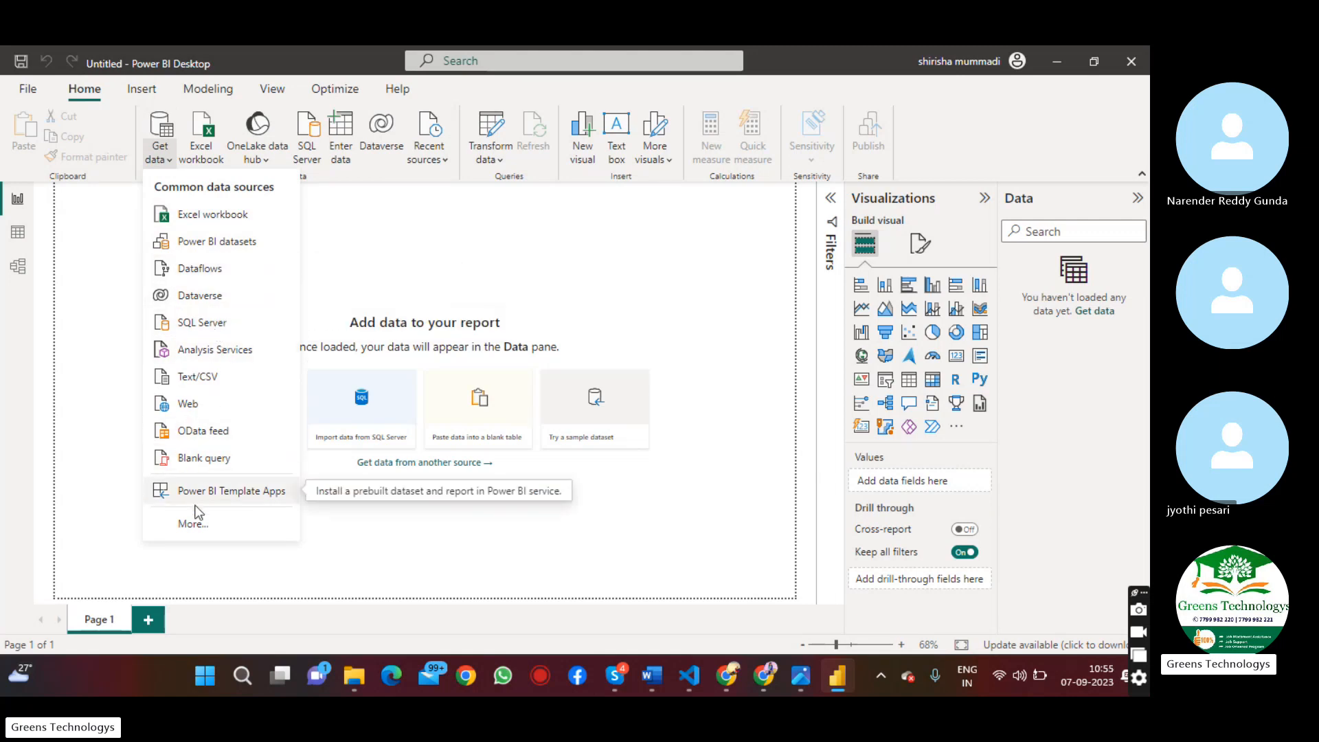
click(197, 526)
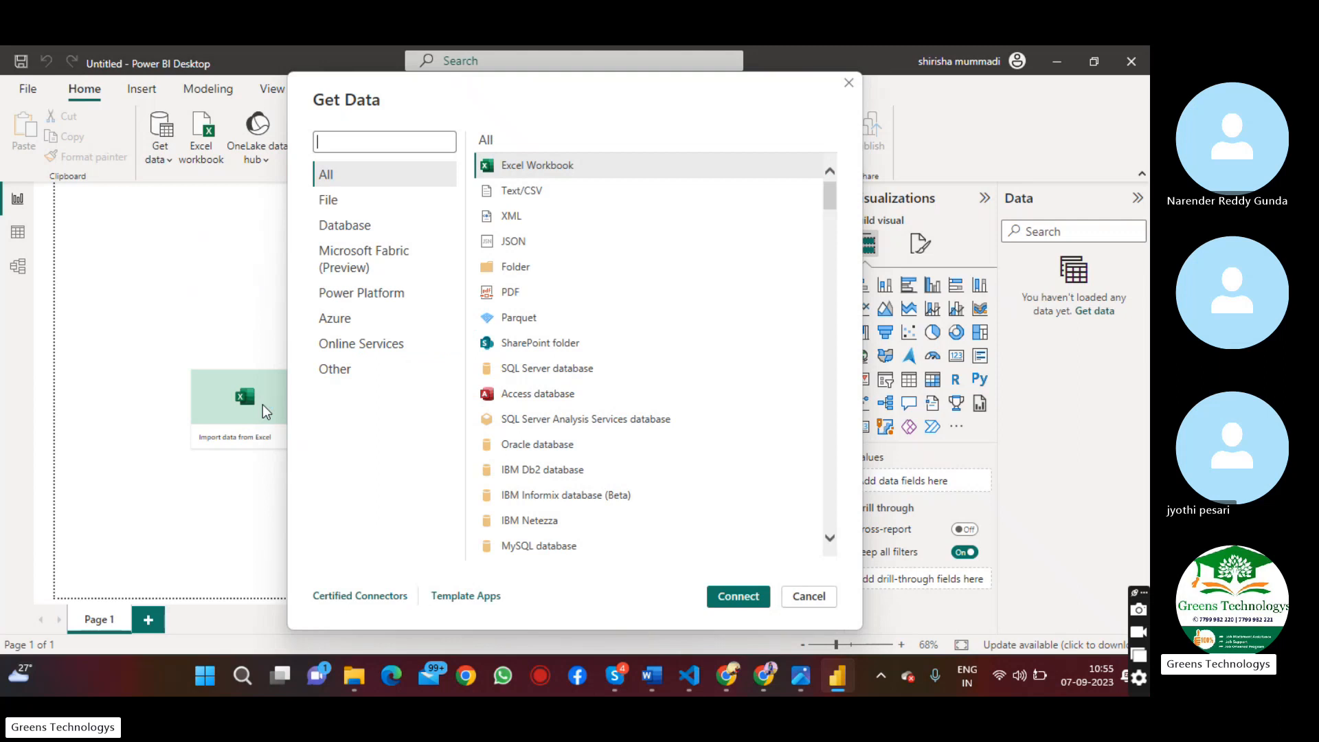
click(339, 231)
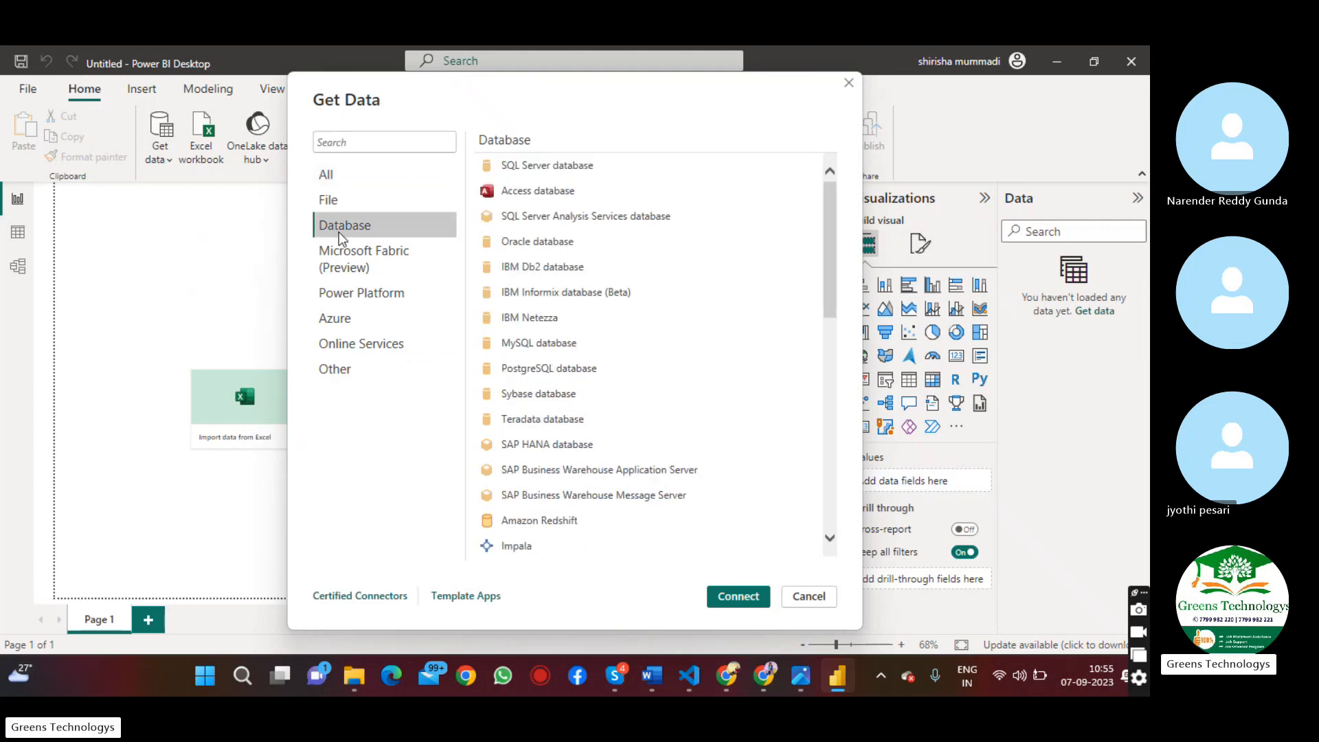
click(555, 241)
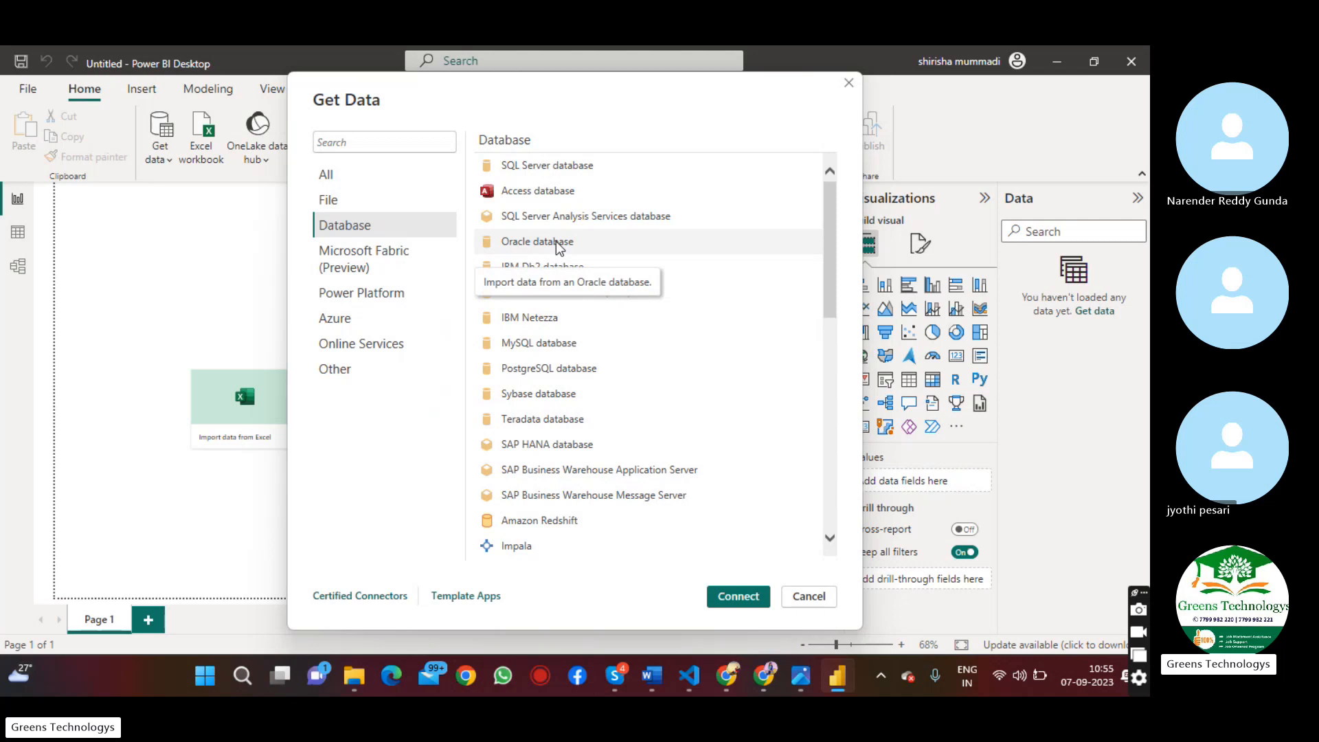
click(577, 343)
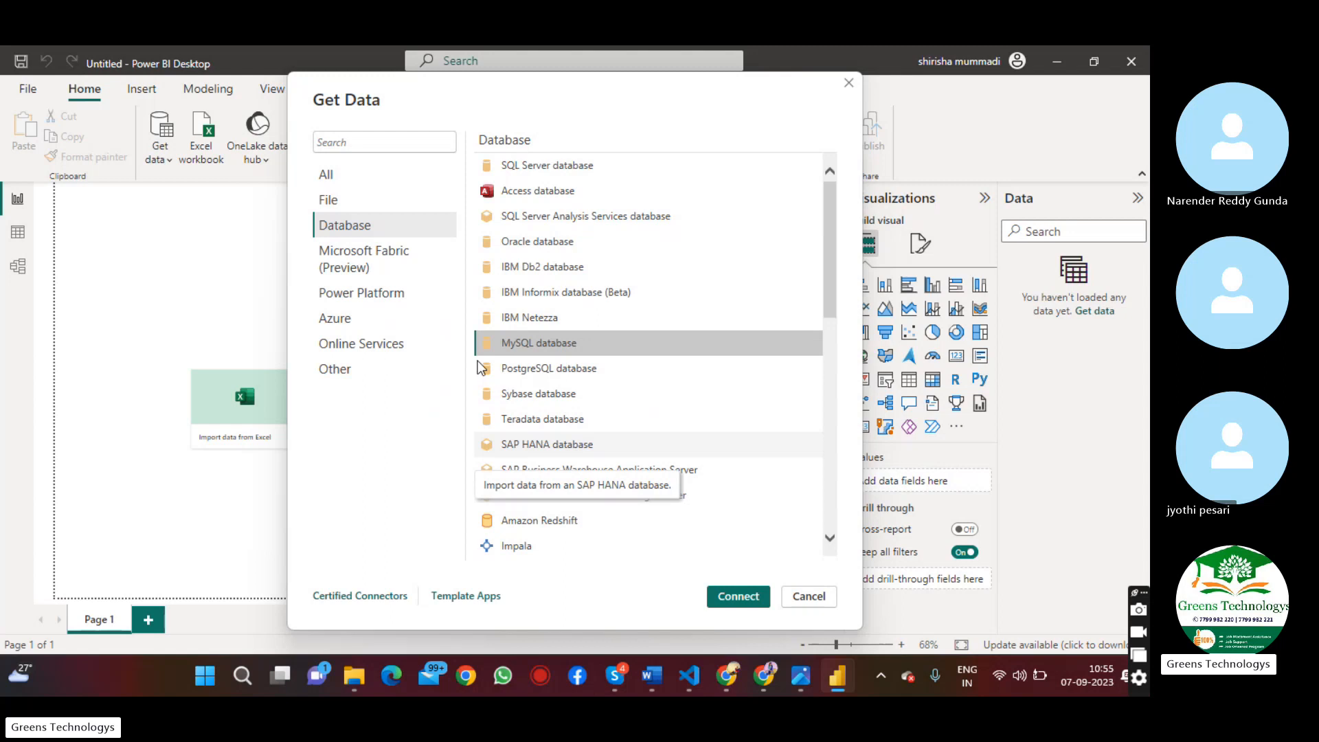
Connect to the Excel workbook Orders e commerce and load its Orders sheet into the report
click(365, 200)
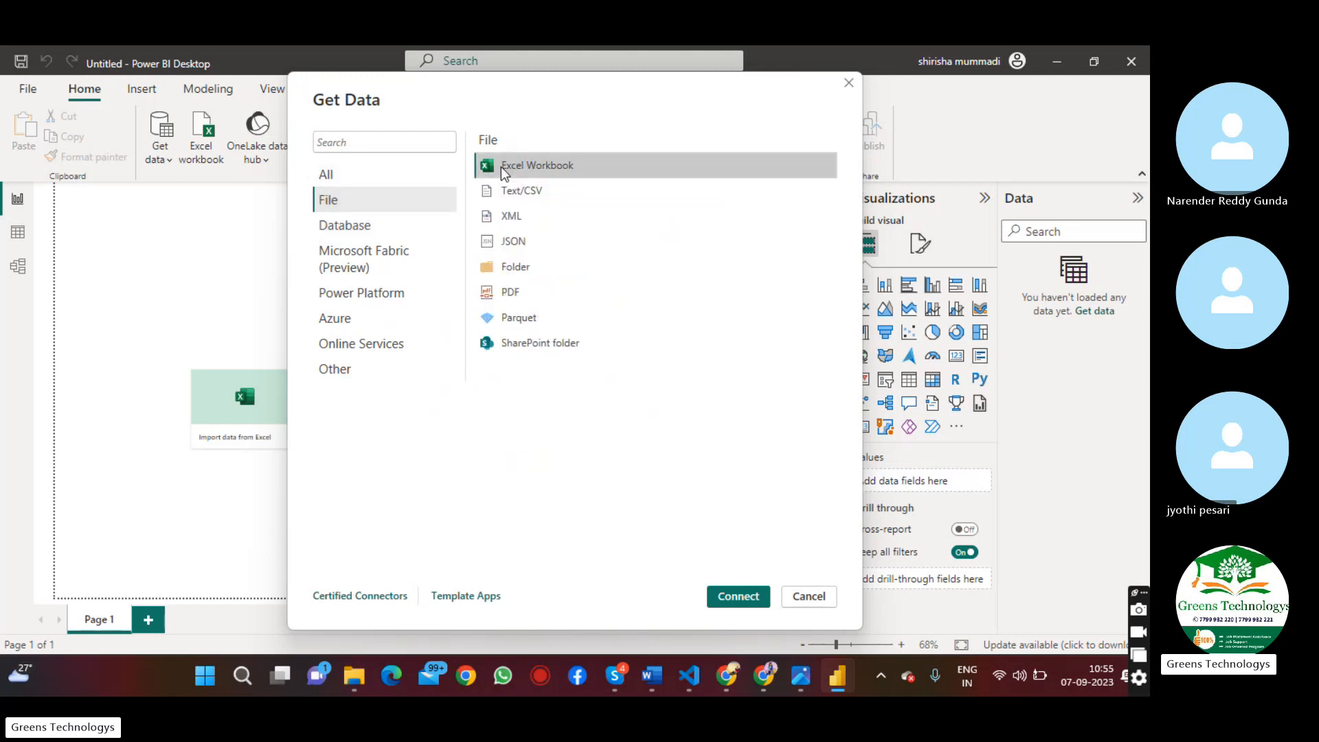
click(739, 597)
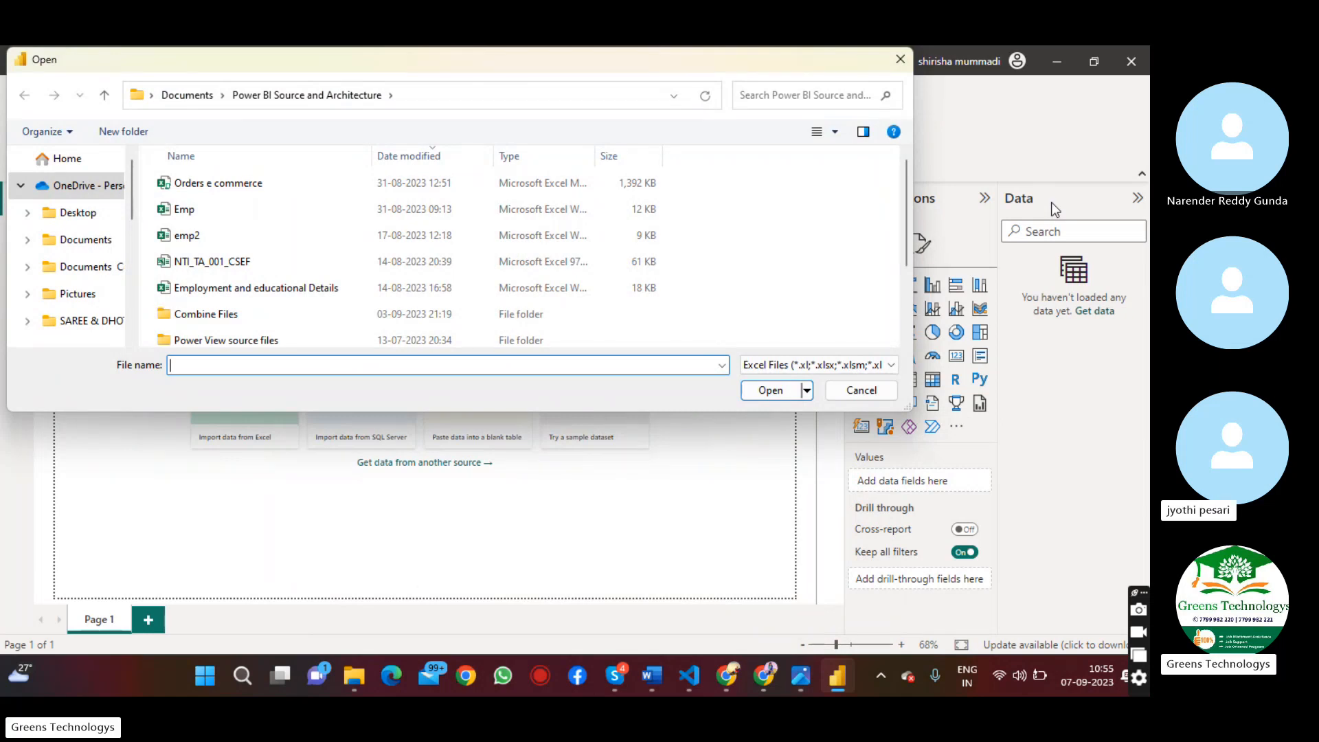
click(279, 190)
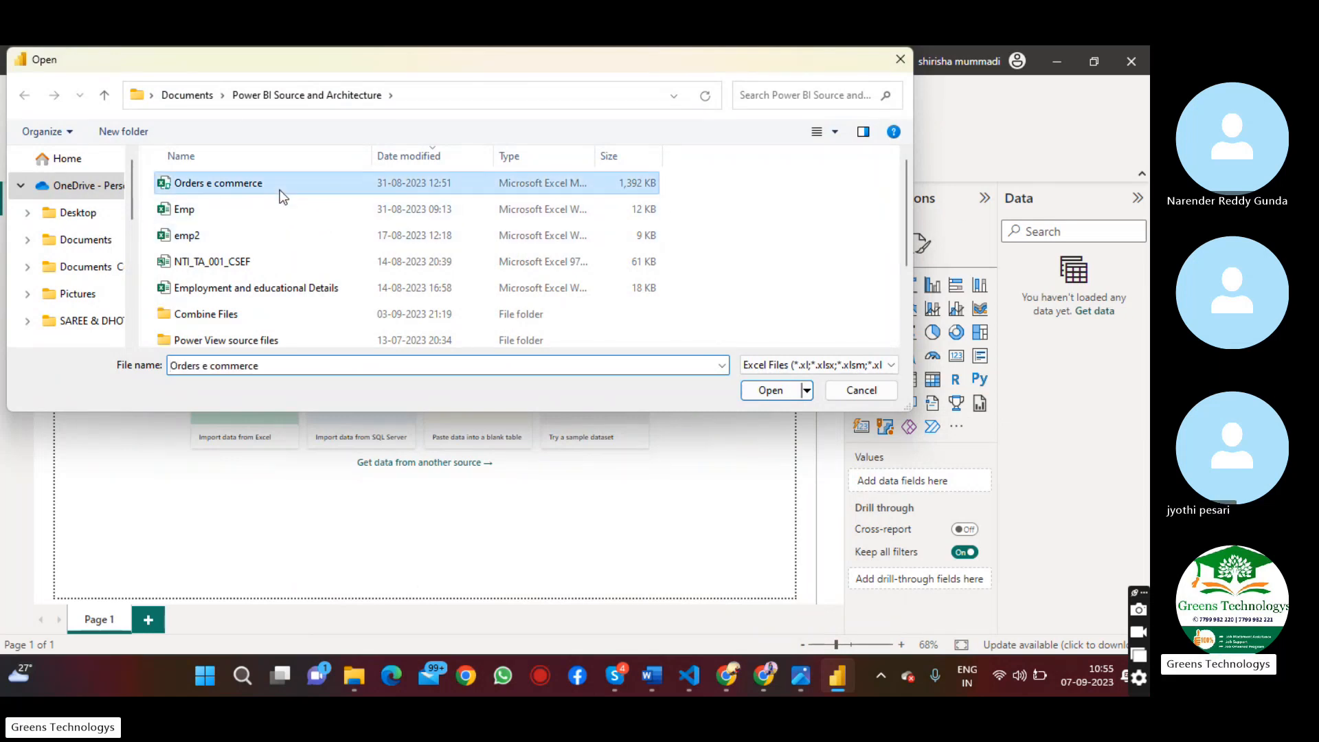
click(768, 389)
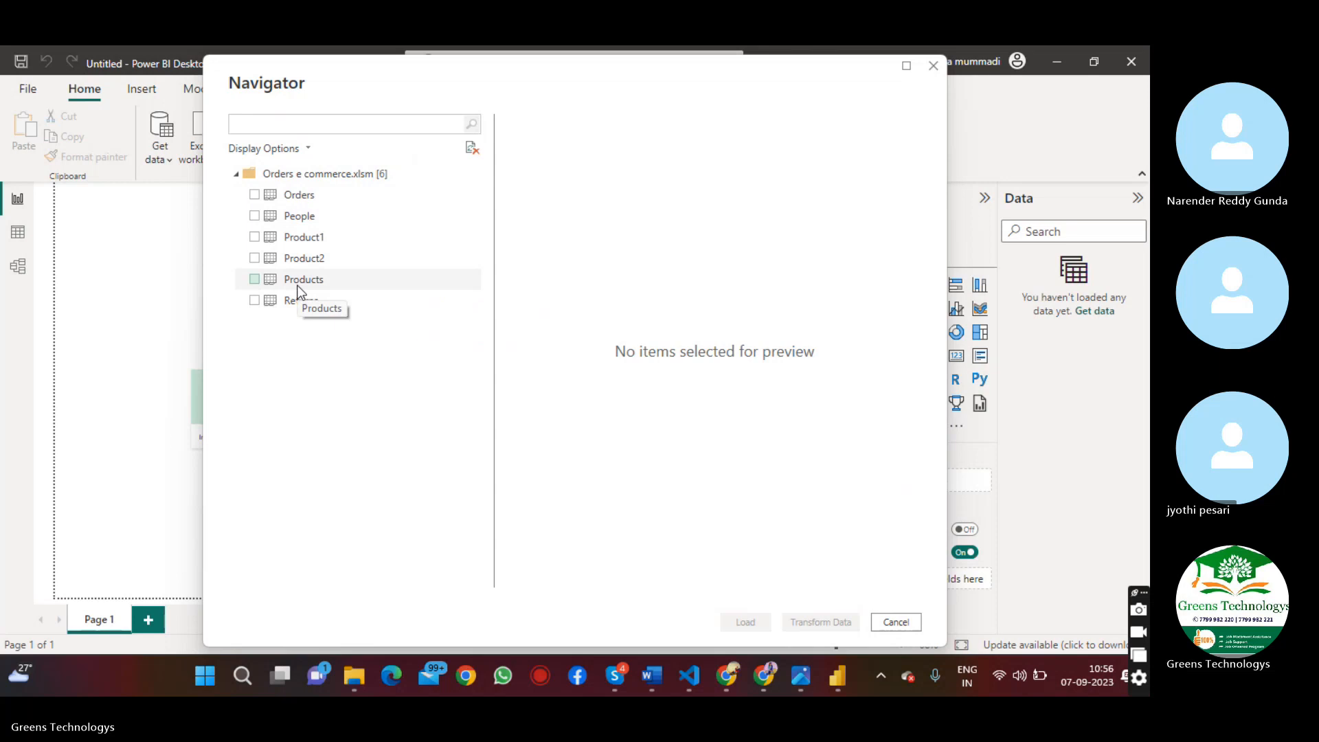
click(254, 195)
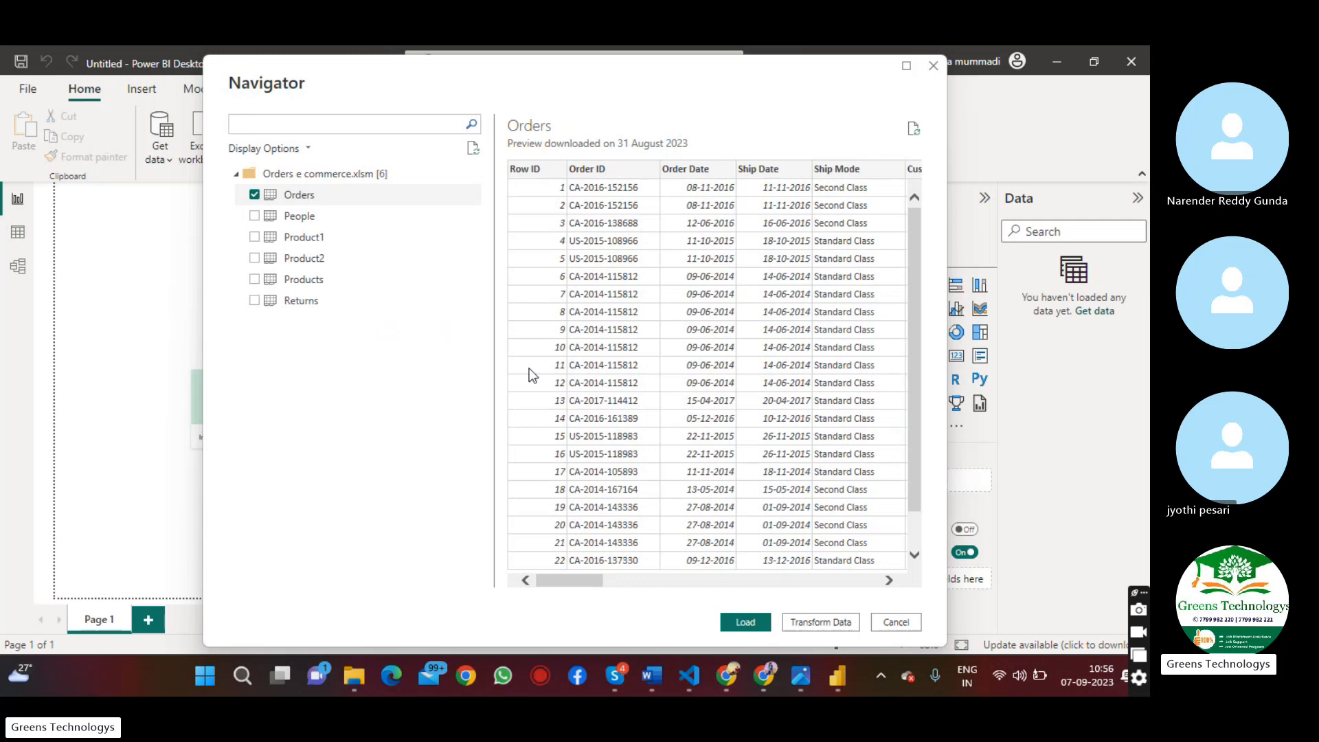
click(738, 623)
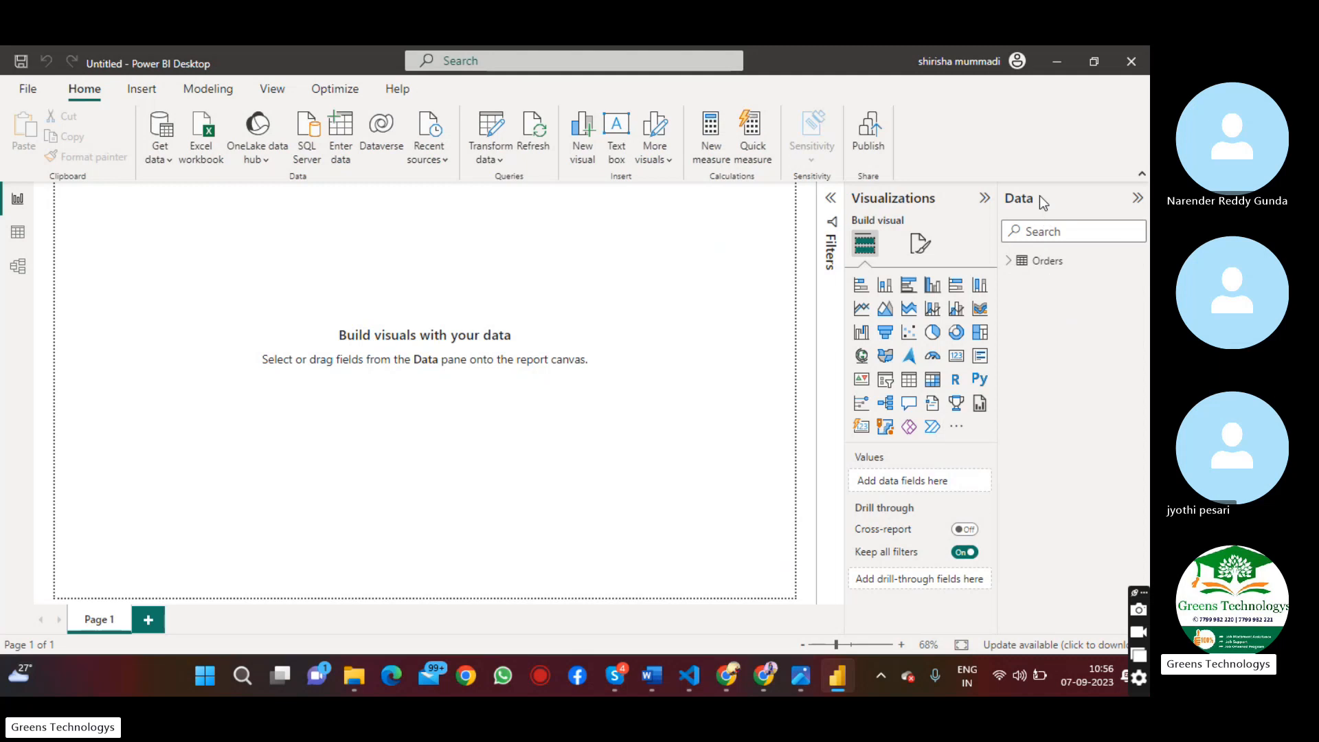
Expand the Orders table and examine its fields, such as City, Country and Customer ID
click(1050, 264)
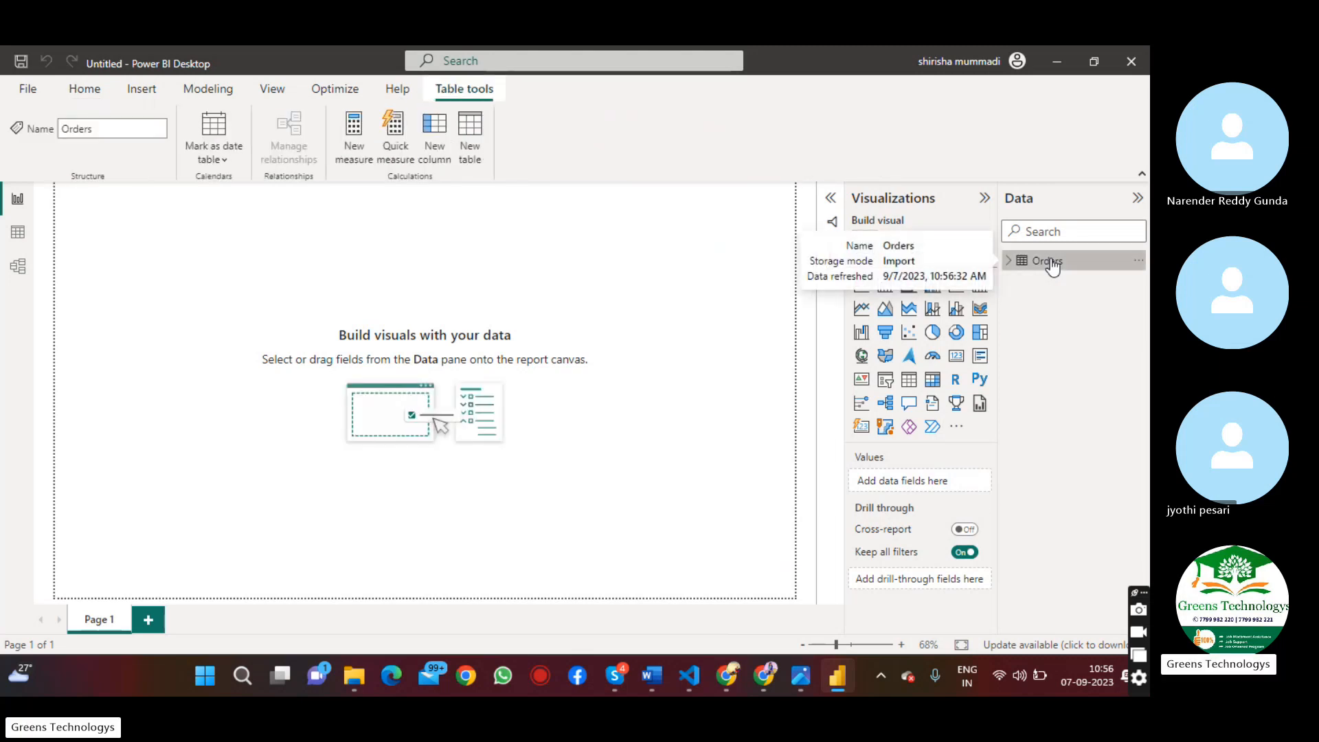
click(1007, 263)
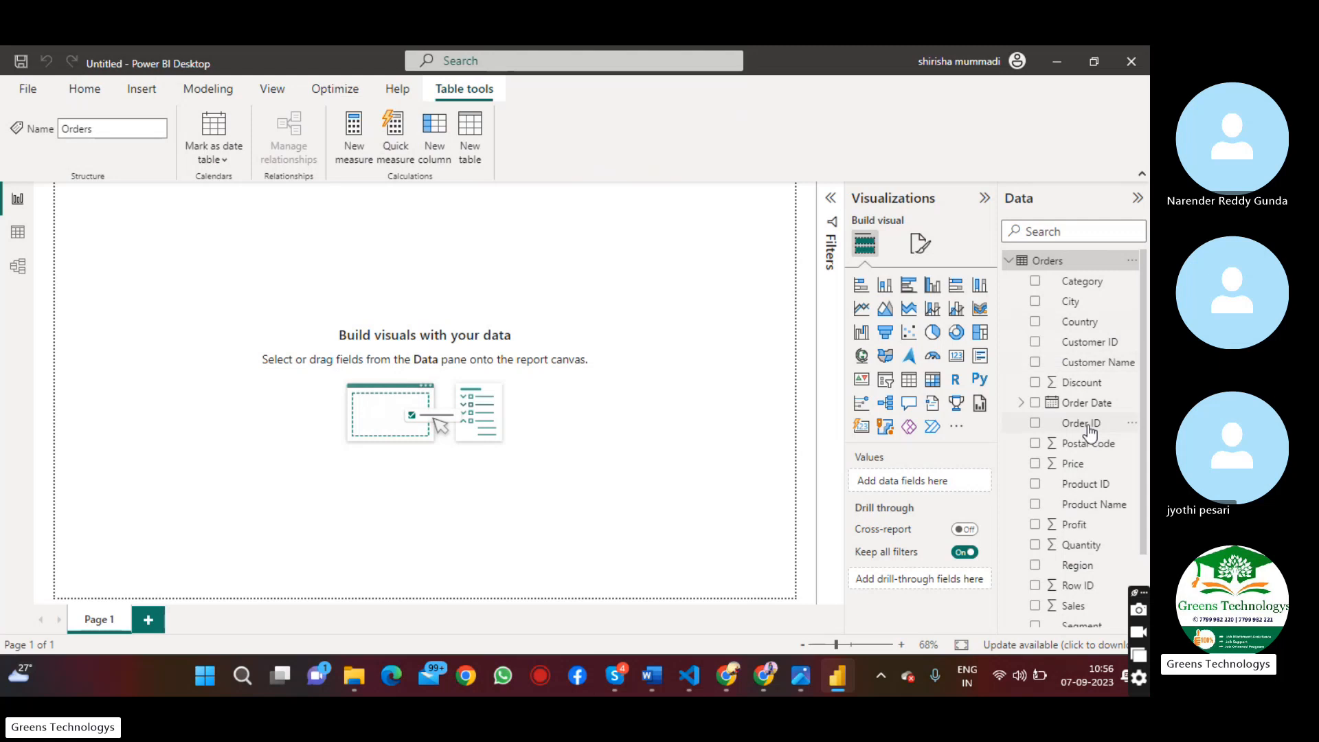
click(1094, 283)
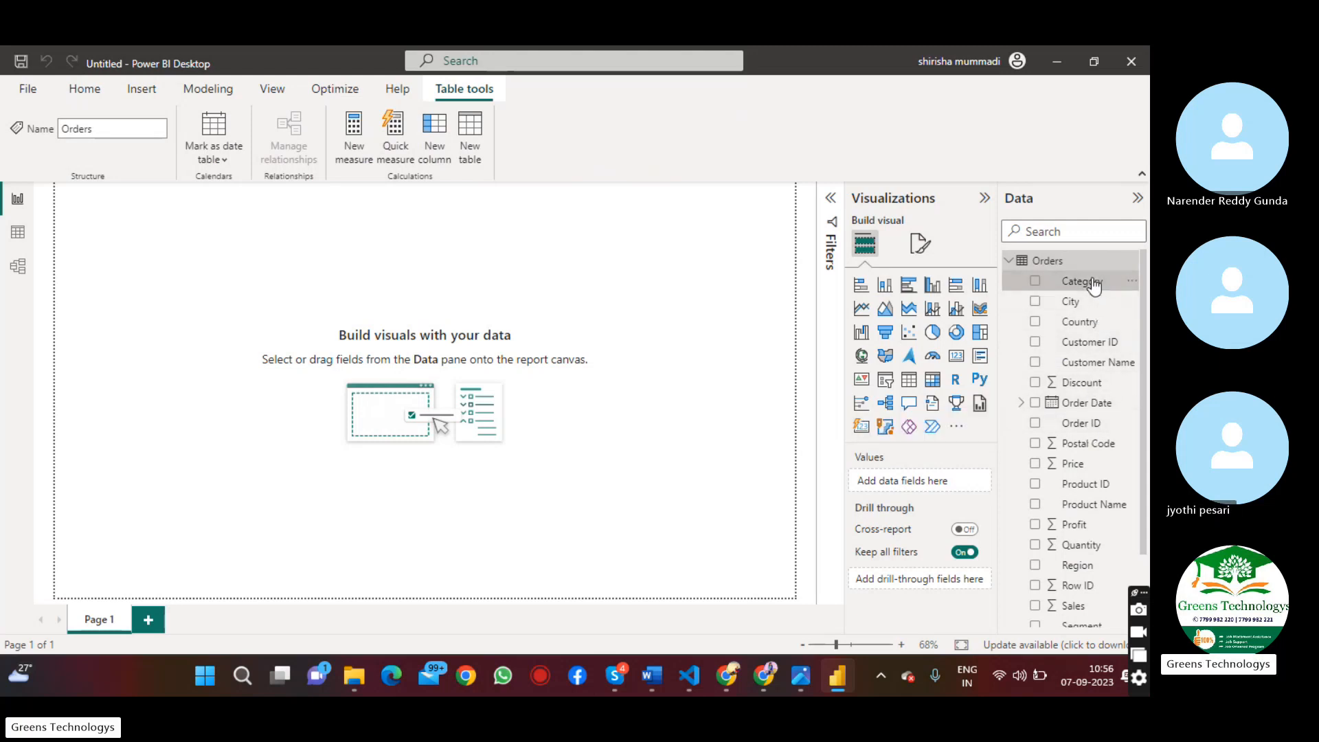
click(1092, 304)
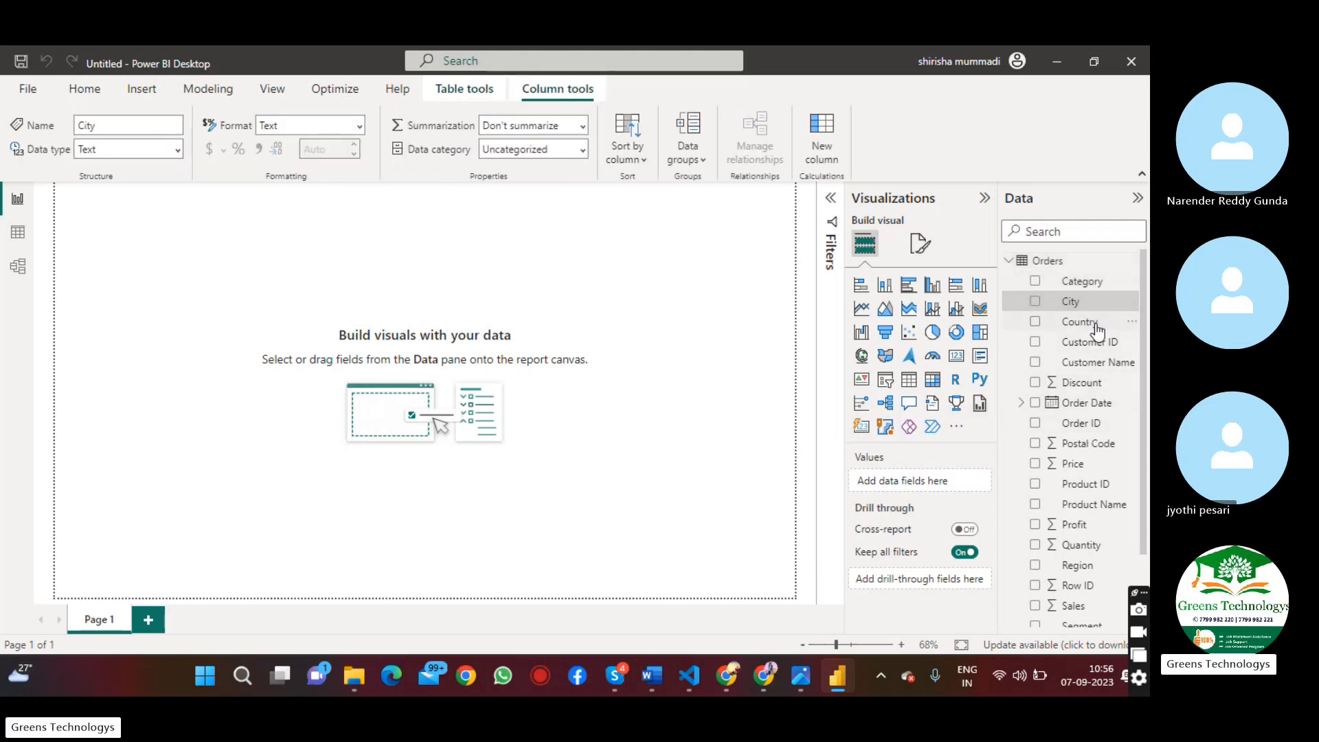
click(1096, 320)
click(1098, 343)
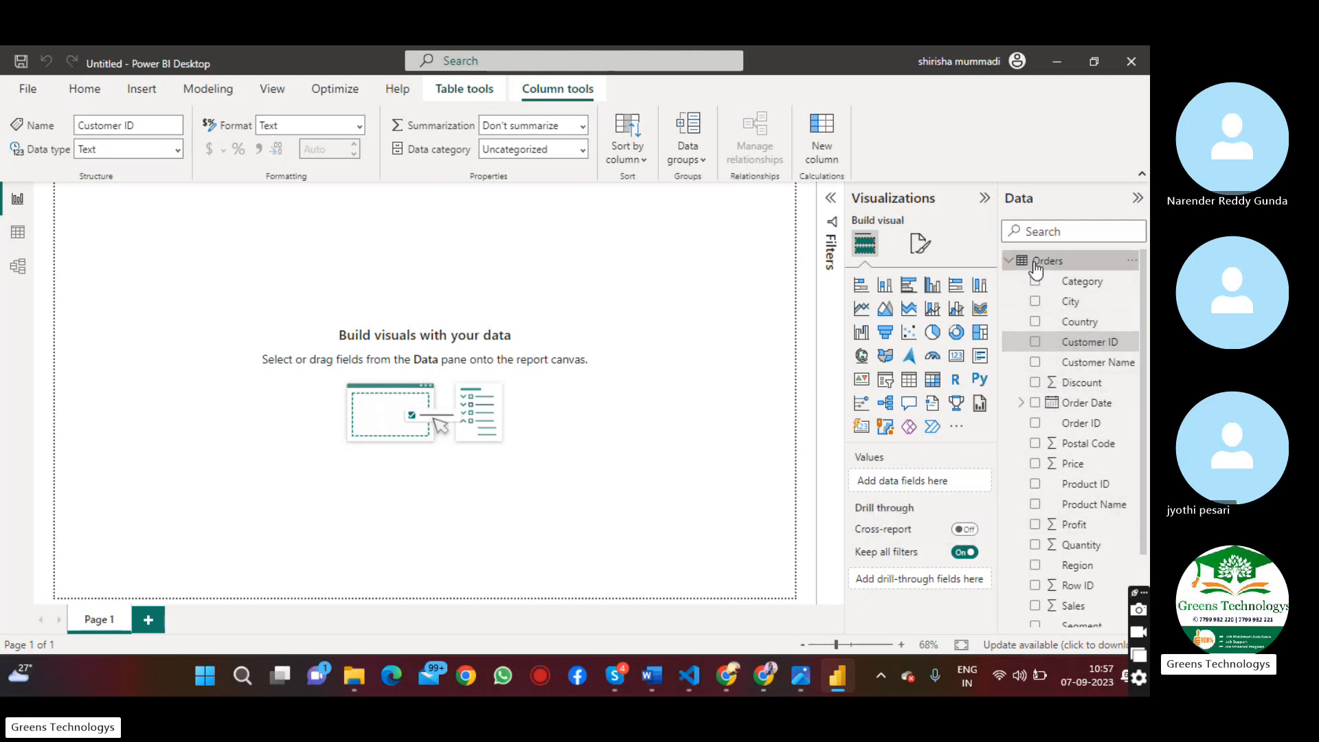
click(1017, 268)
click(1016, 268)
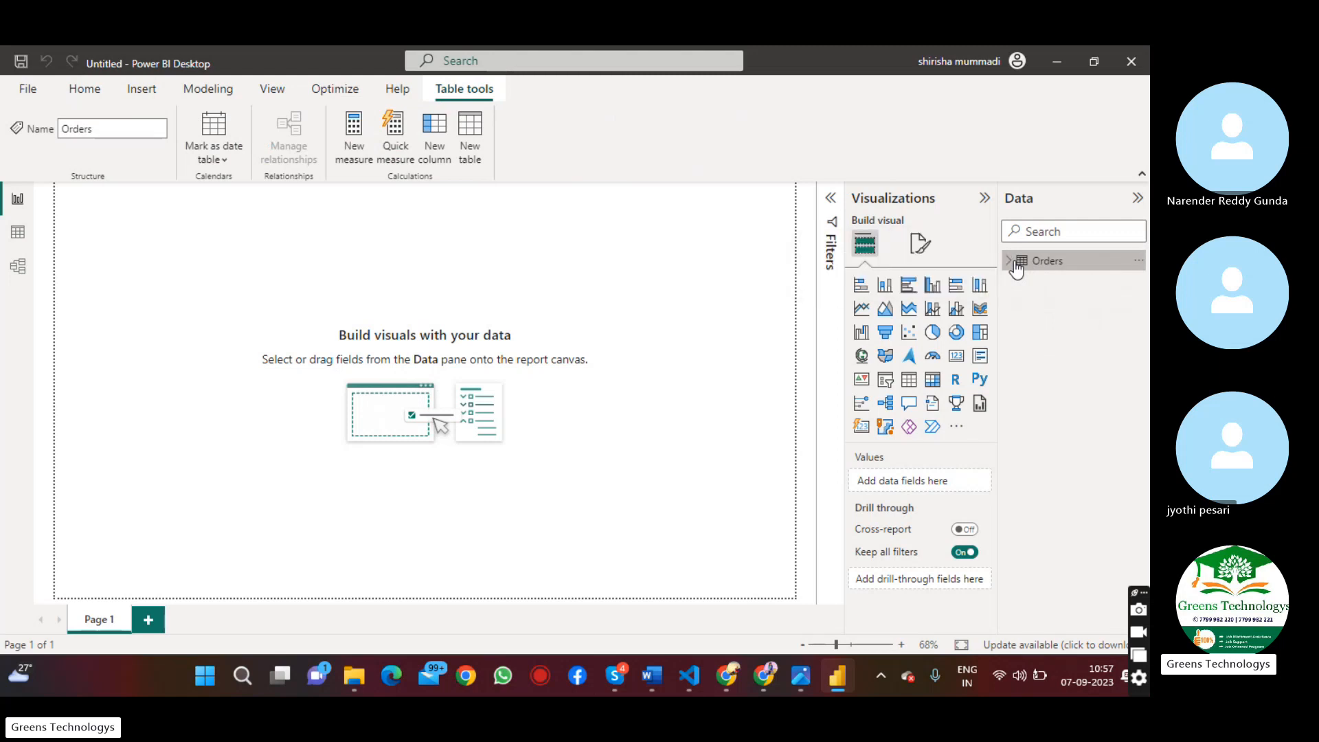
click(1017, 268)
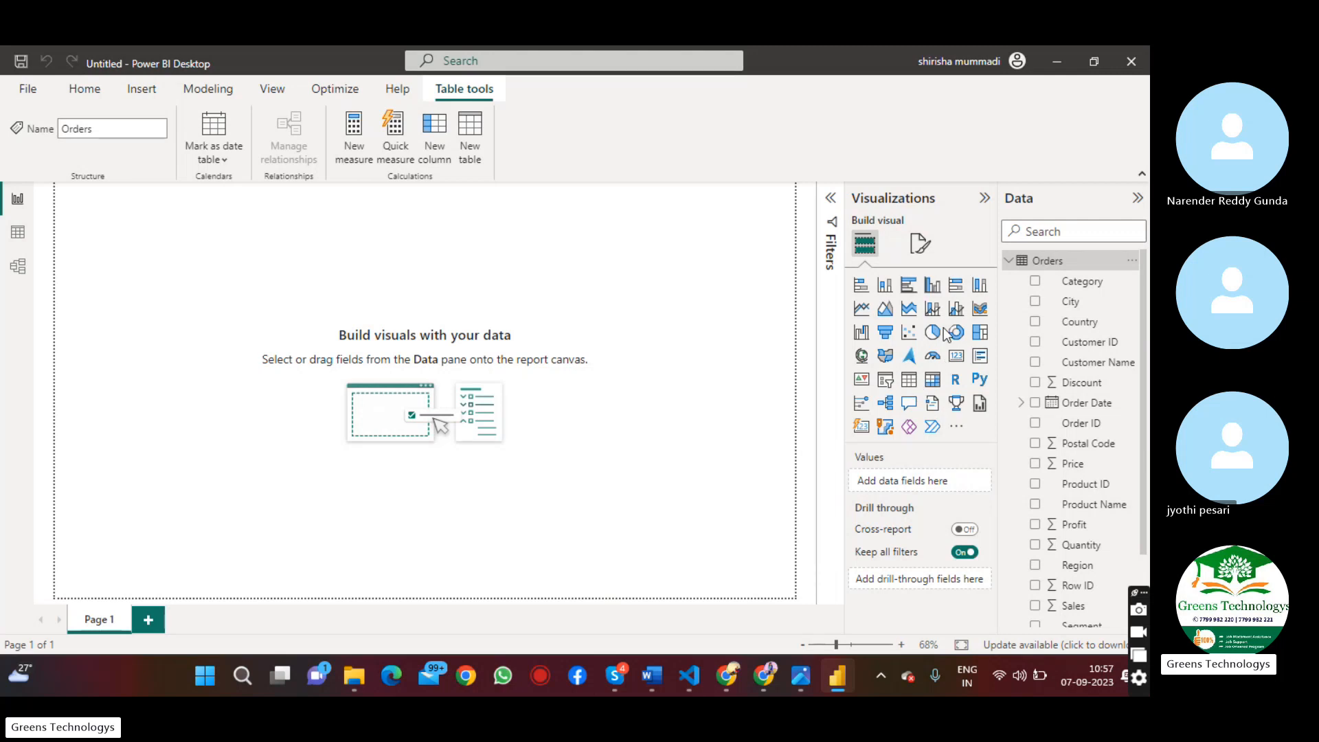
View the options for managing additional visuals, and examine the Filters pane before collapsing it again
click(957, 429)
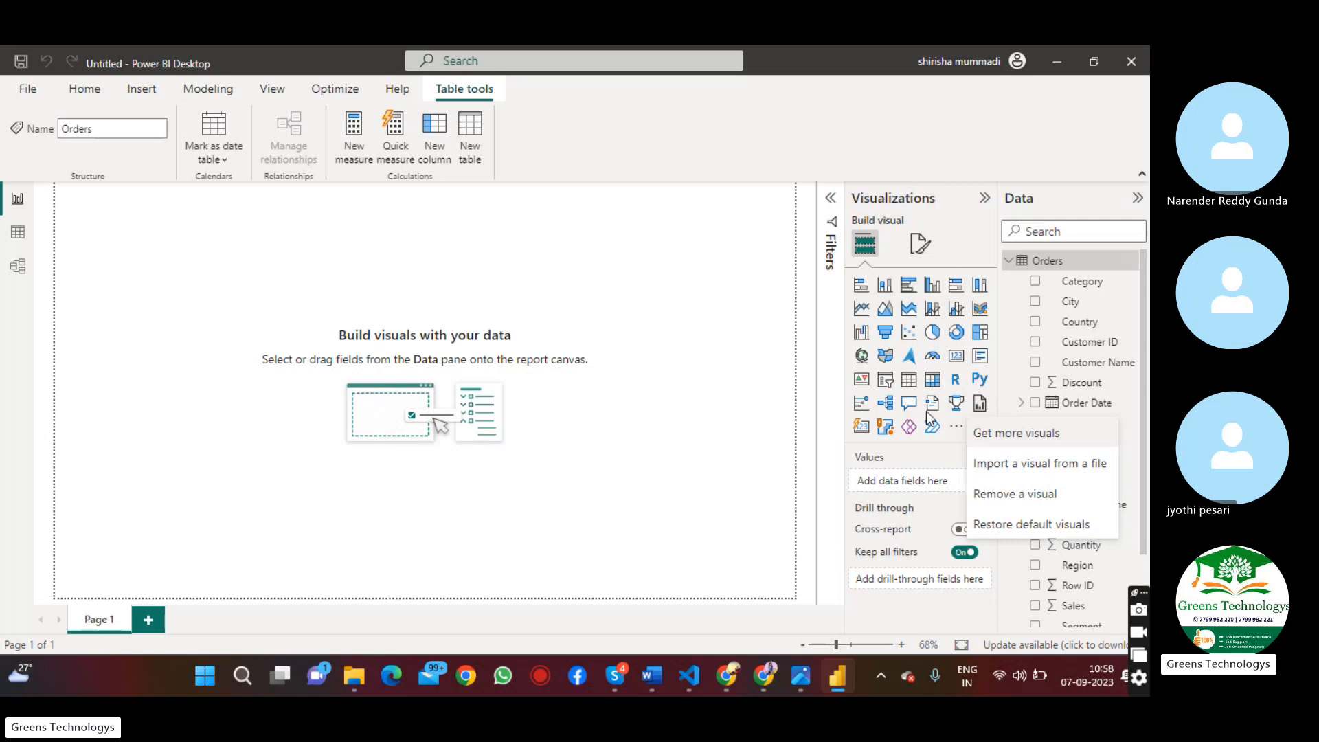
click(831, 204)
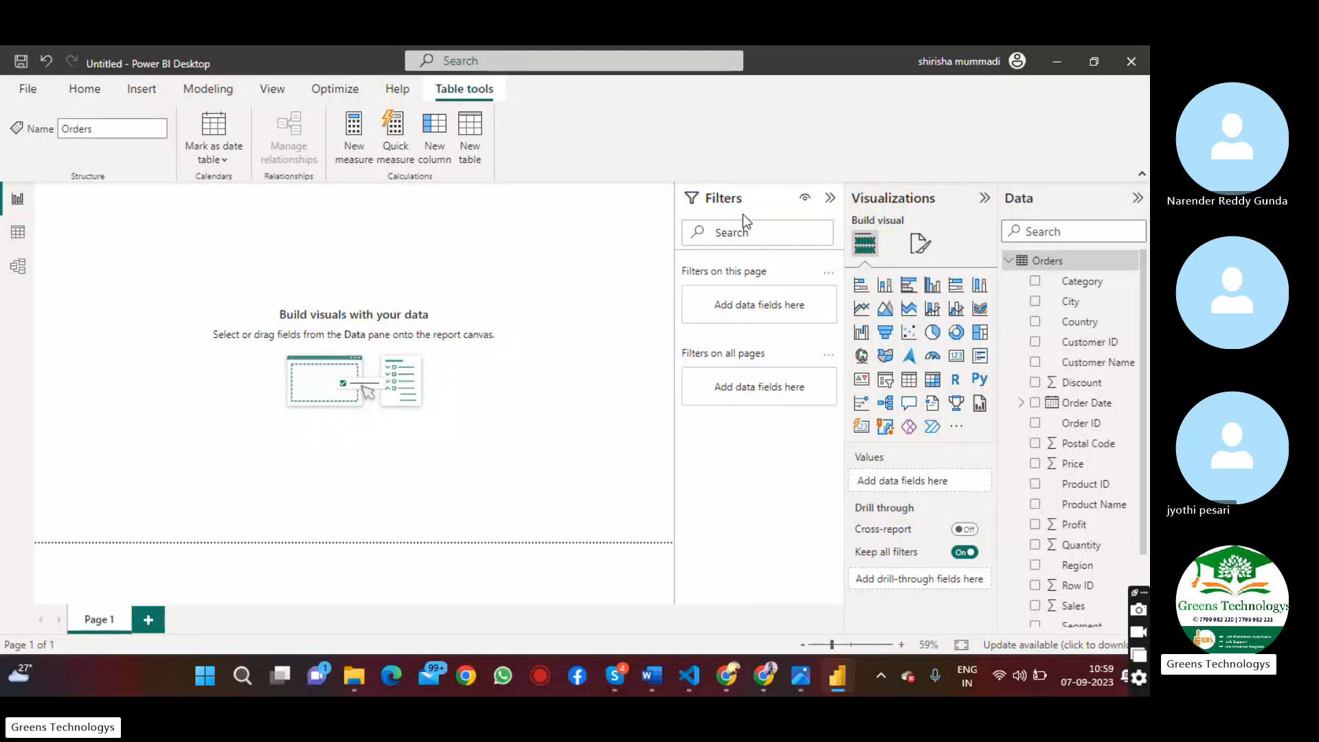
click(829, 198)
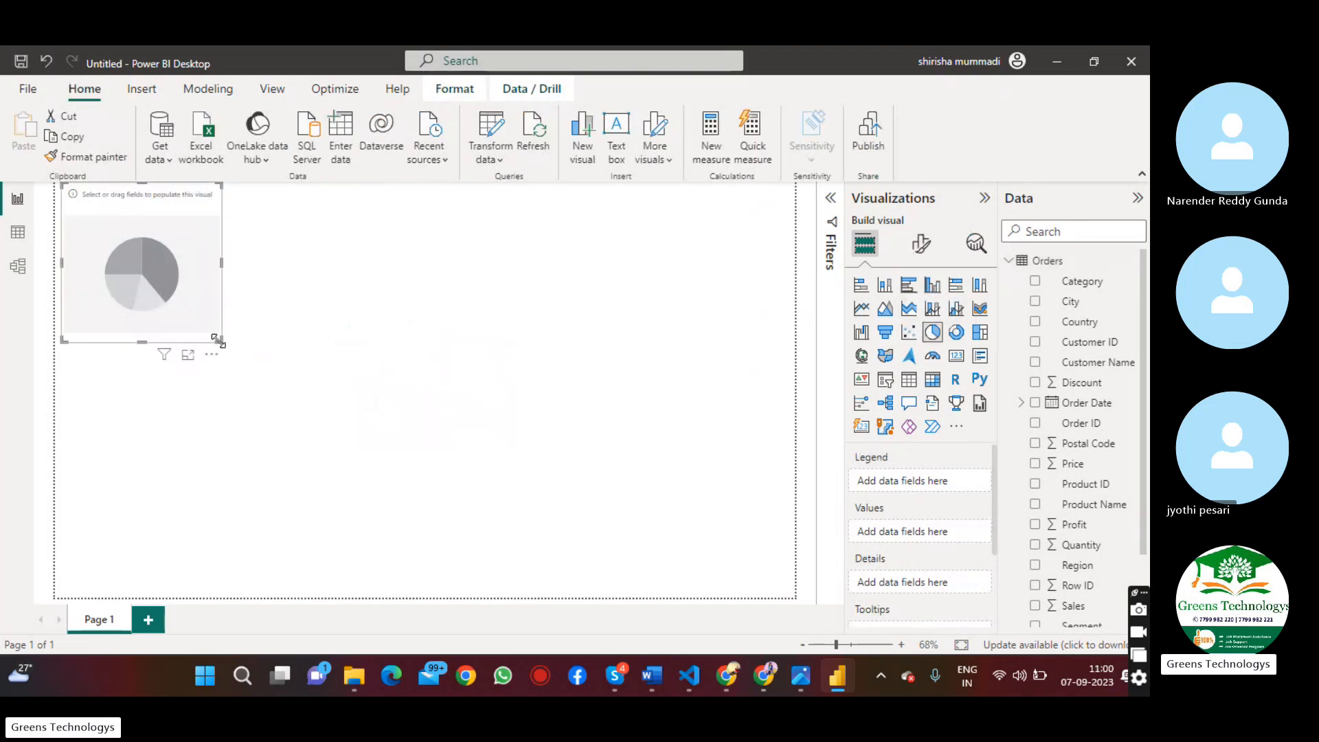
Enlarge the pie chart to cover most of the page, and plot Sales by Category in it
drag(217, 340, 708, 578)
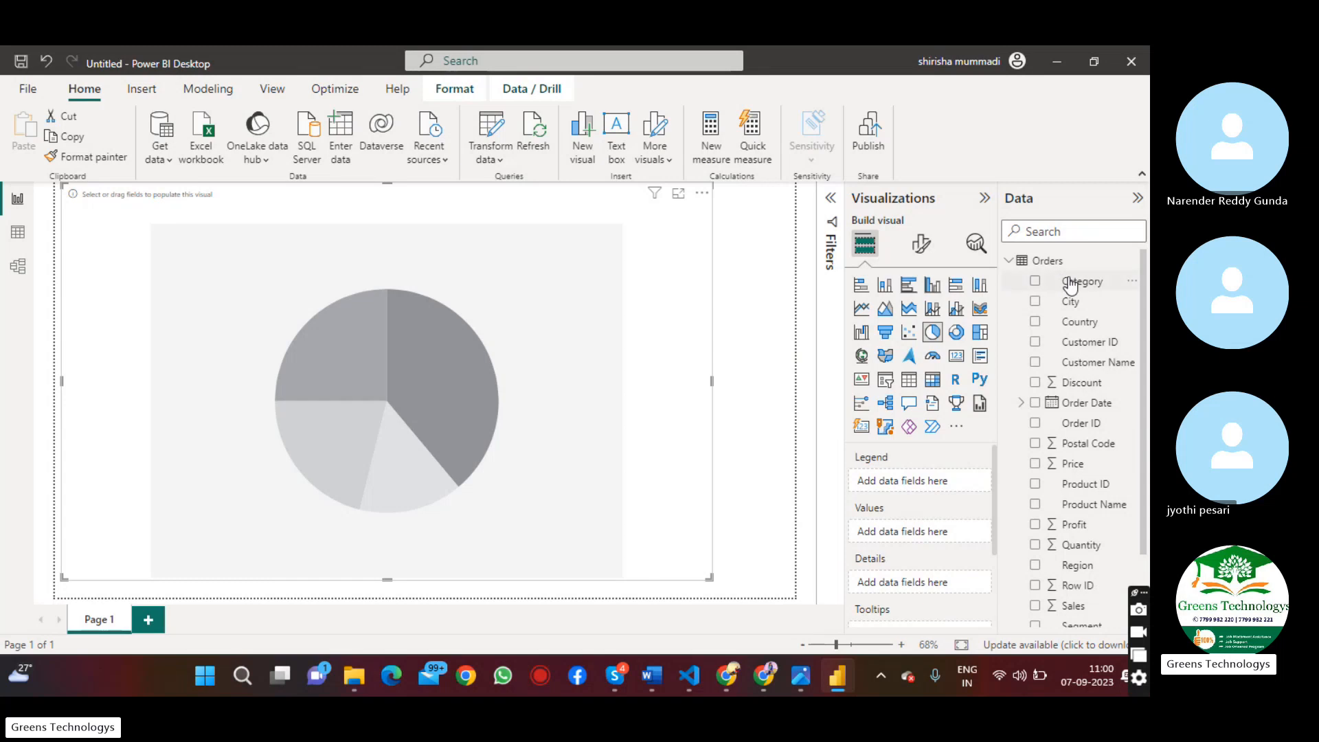
drag(1076, 285, 538, 294)
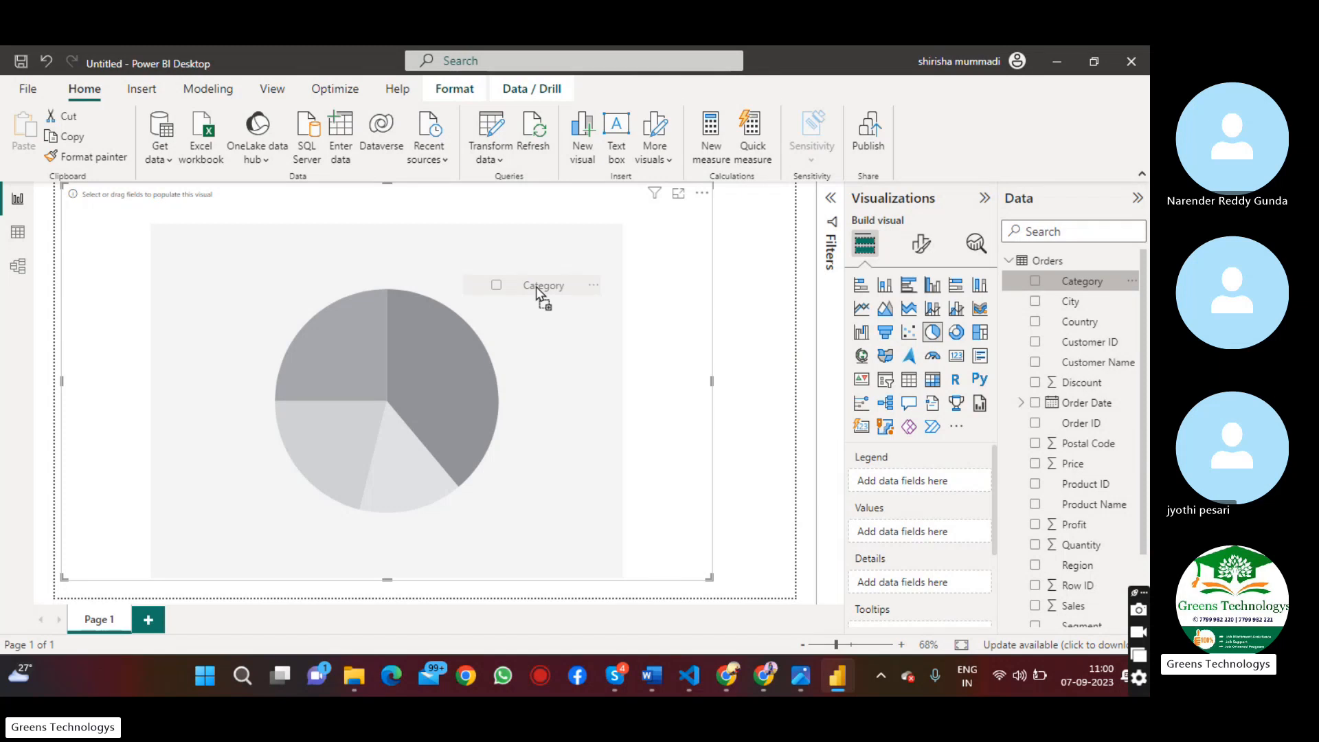
drag(538, 294, 538, 294)
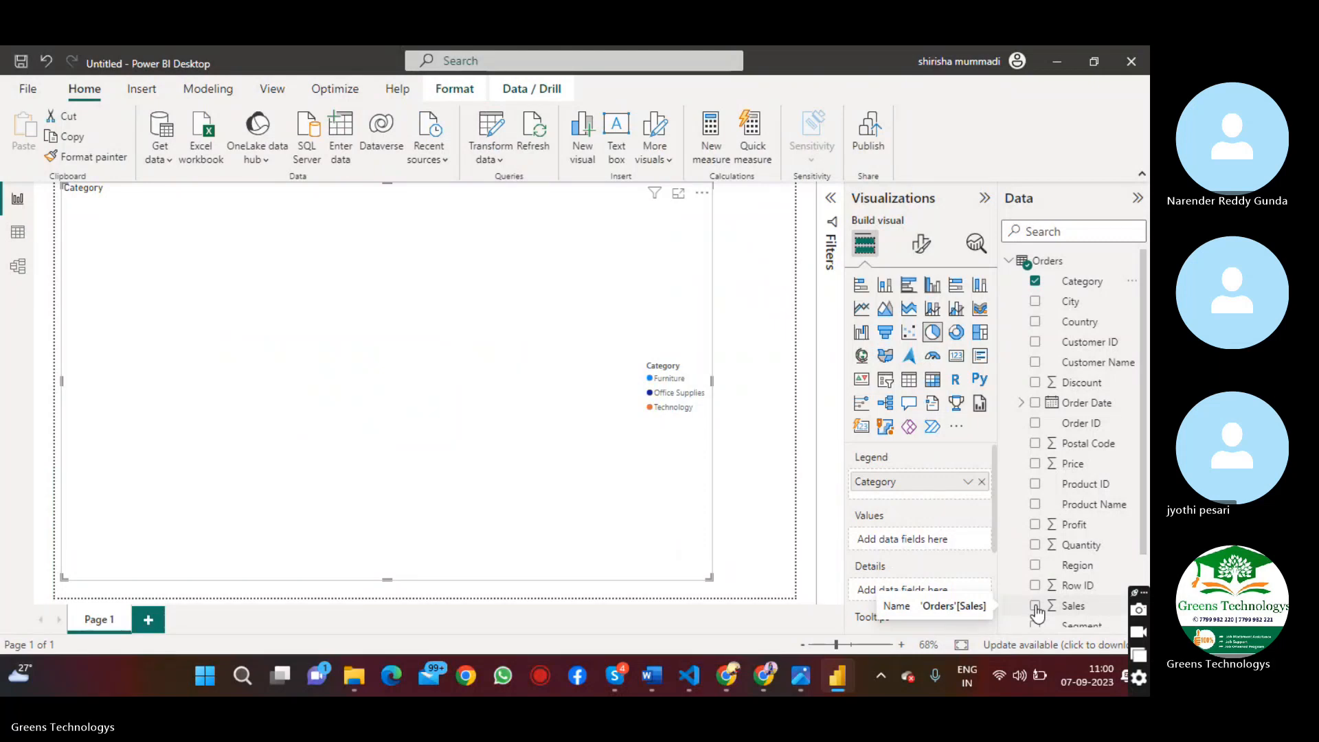
click(1036, 608)
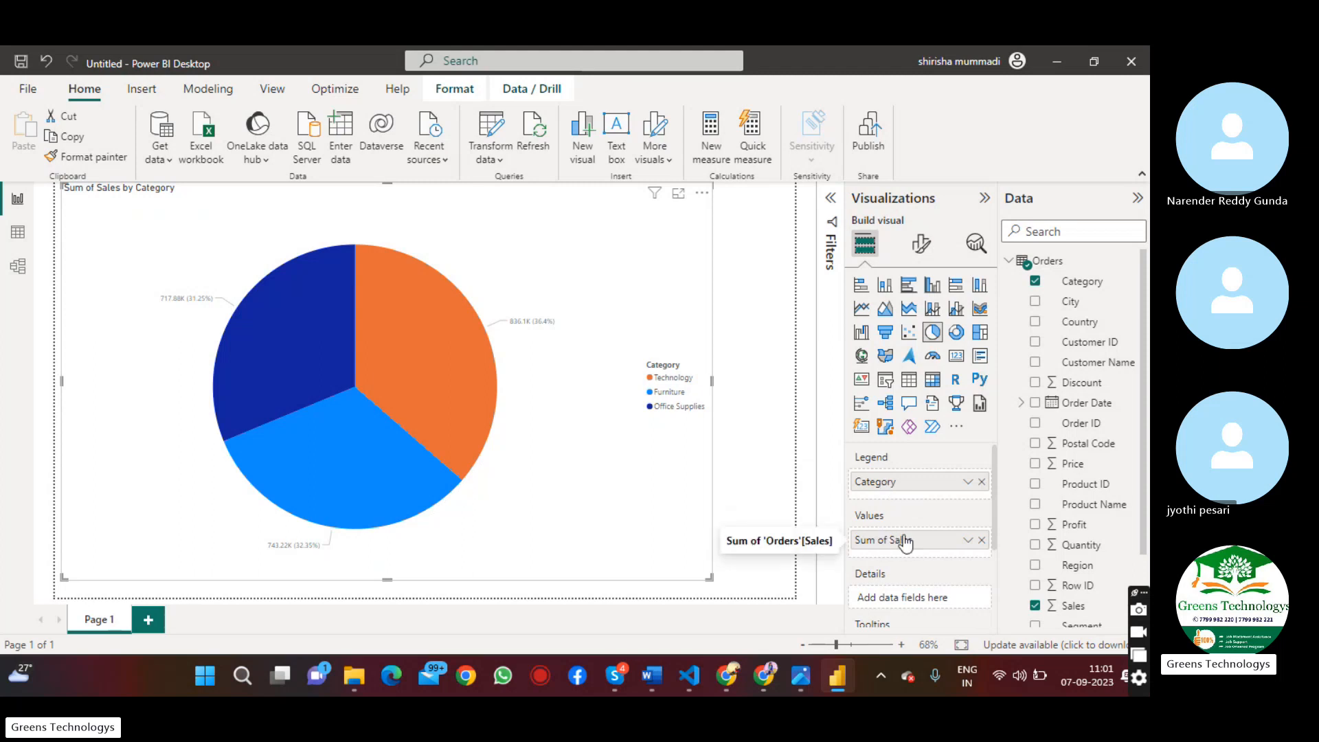
Remove the Category and Sales fields from the pie chart
mouse_move(498, 410)
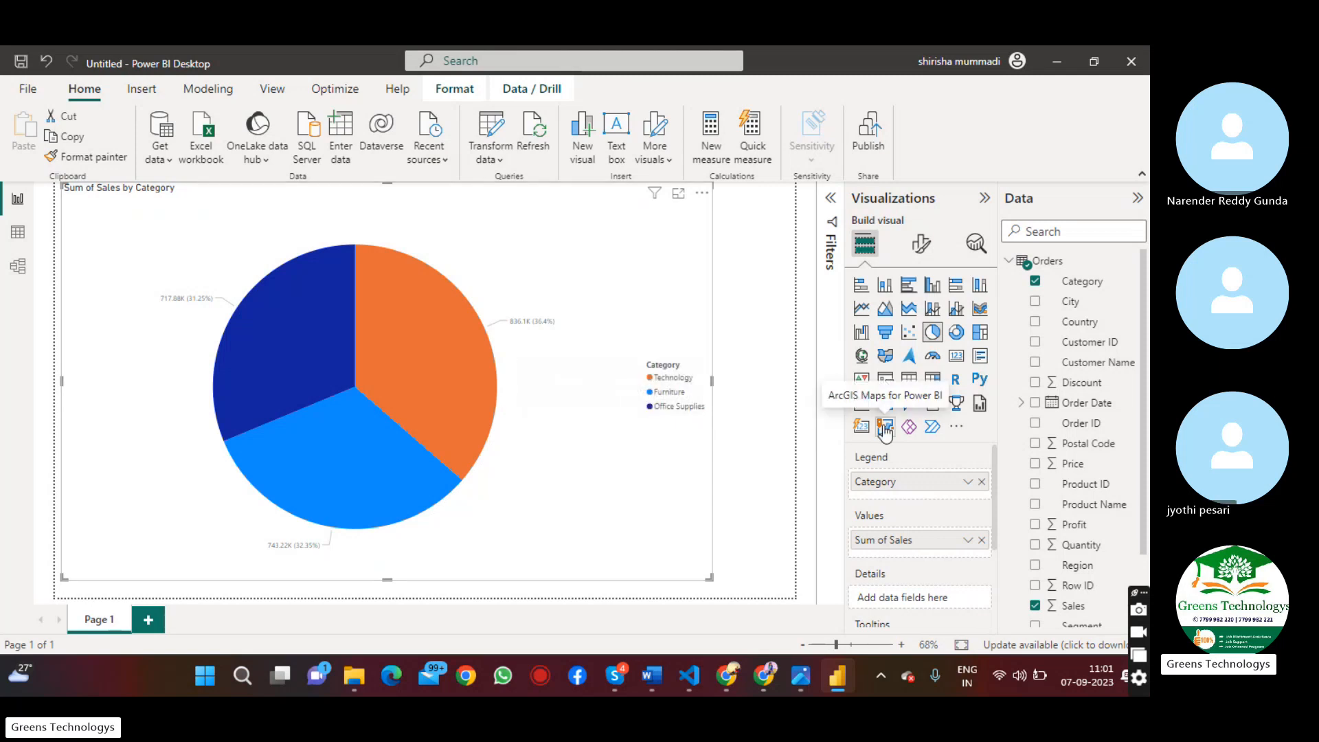
click(982, 481)
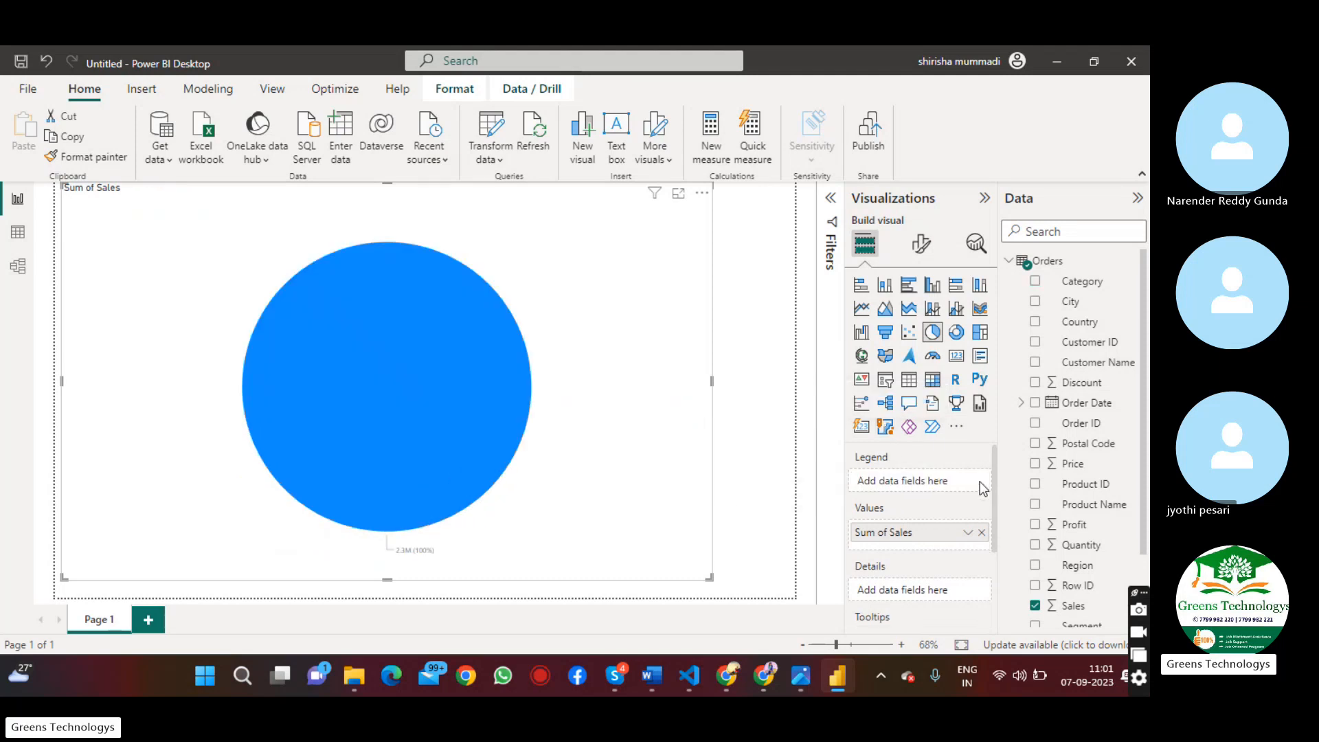
click(1035, 606)
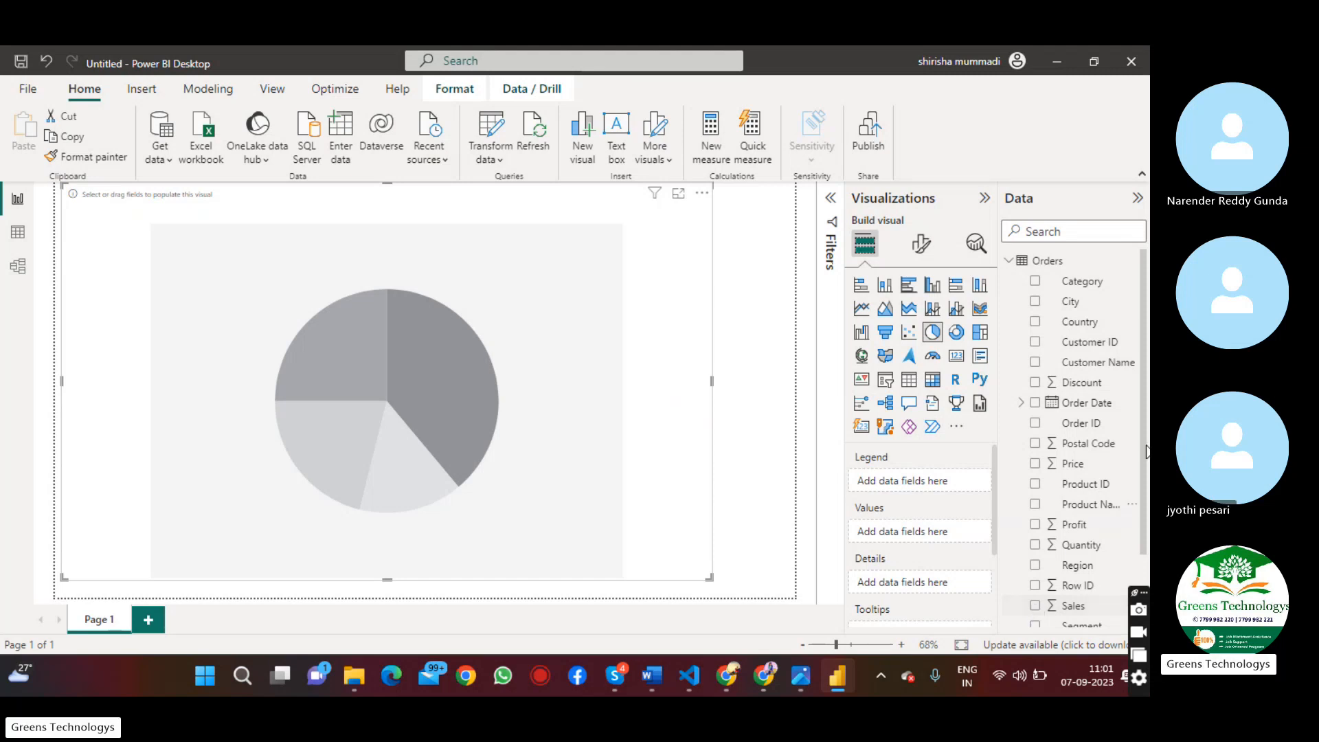
Assign Category to the pie chart's legend and Sales to its values
drag(1085, 290, 532, 323)
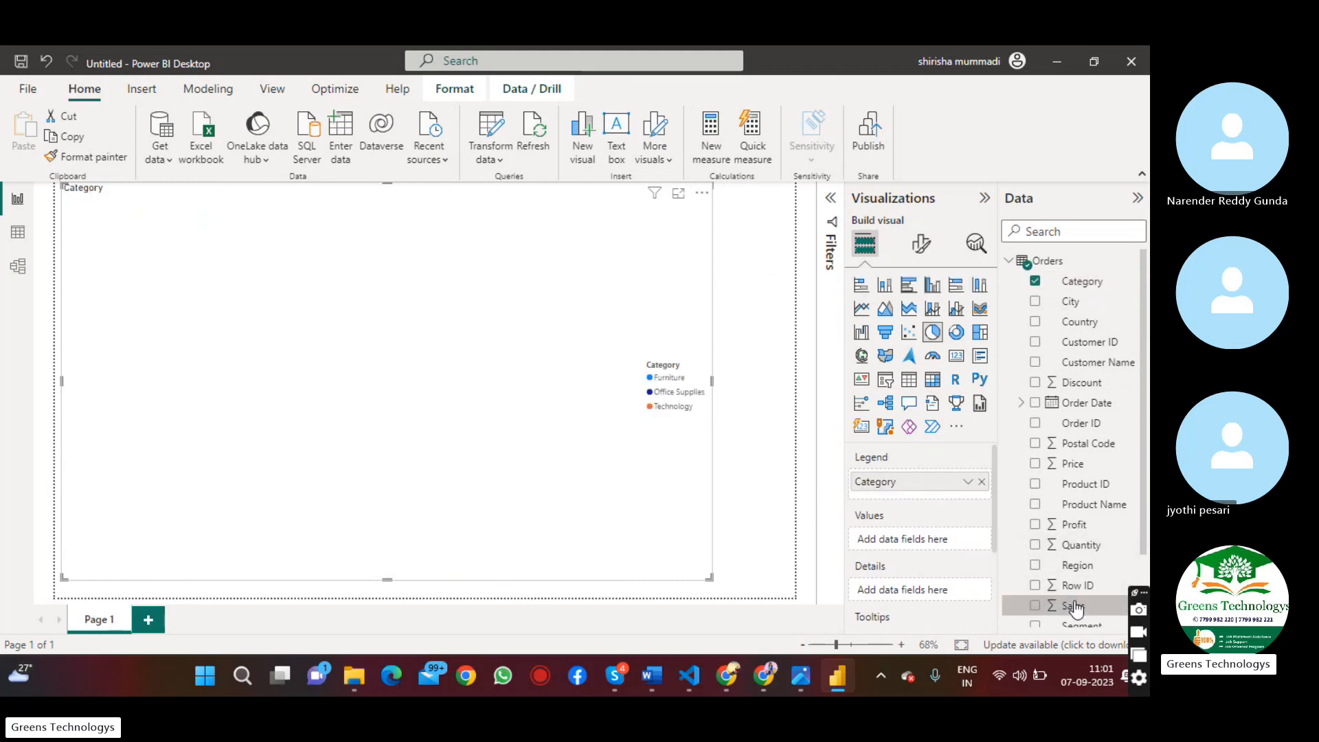
drag(1073, 609, 910, 543)
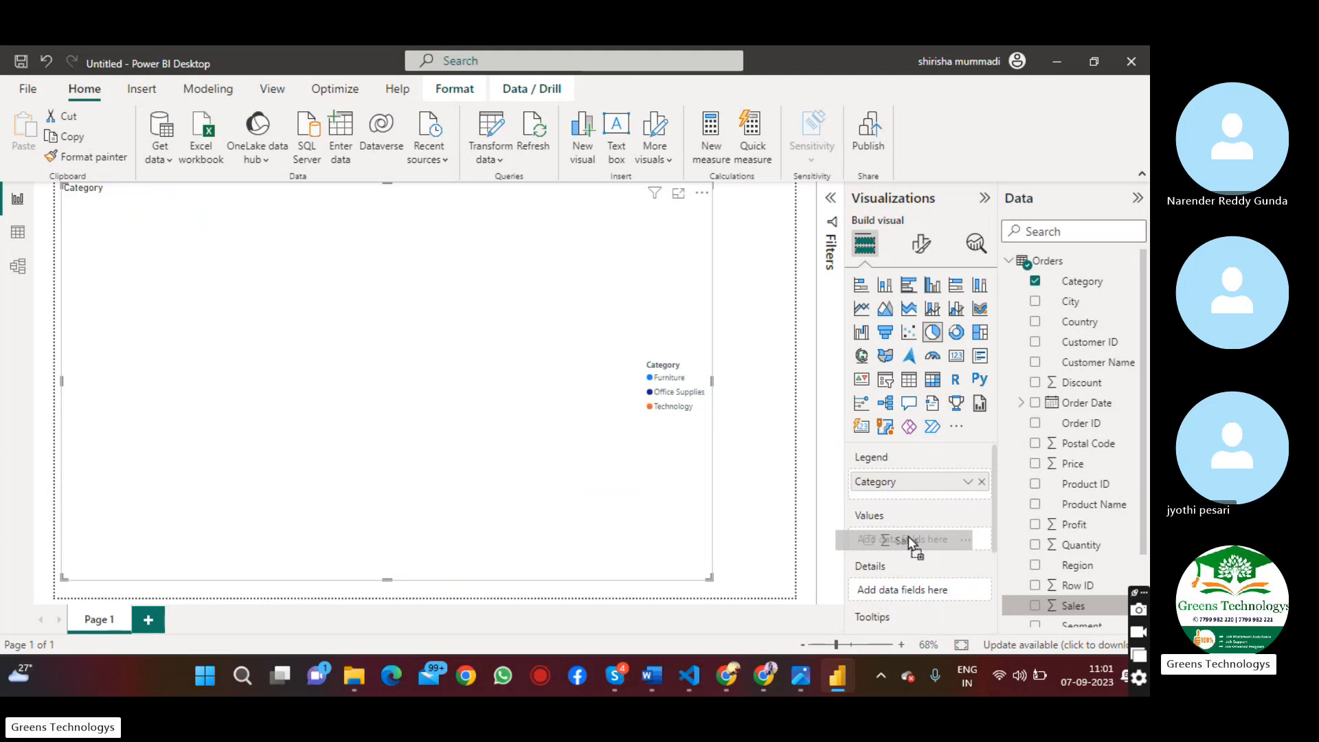
drag(910, 542, 910, 543)
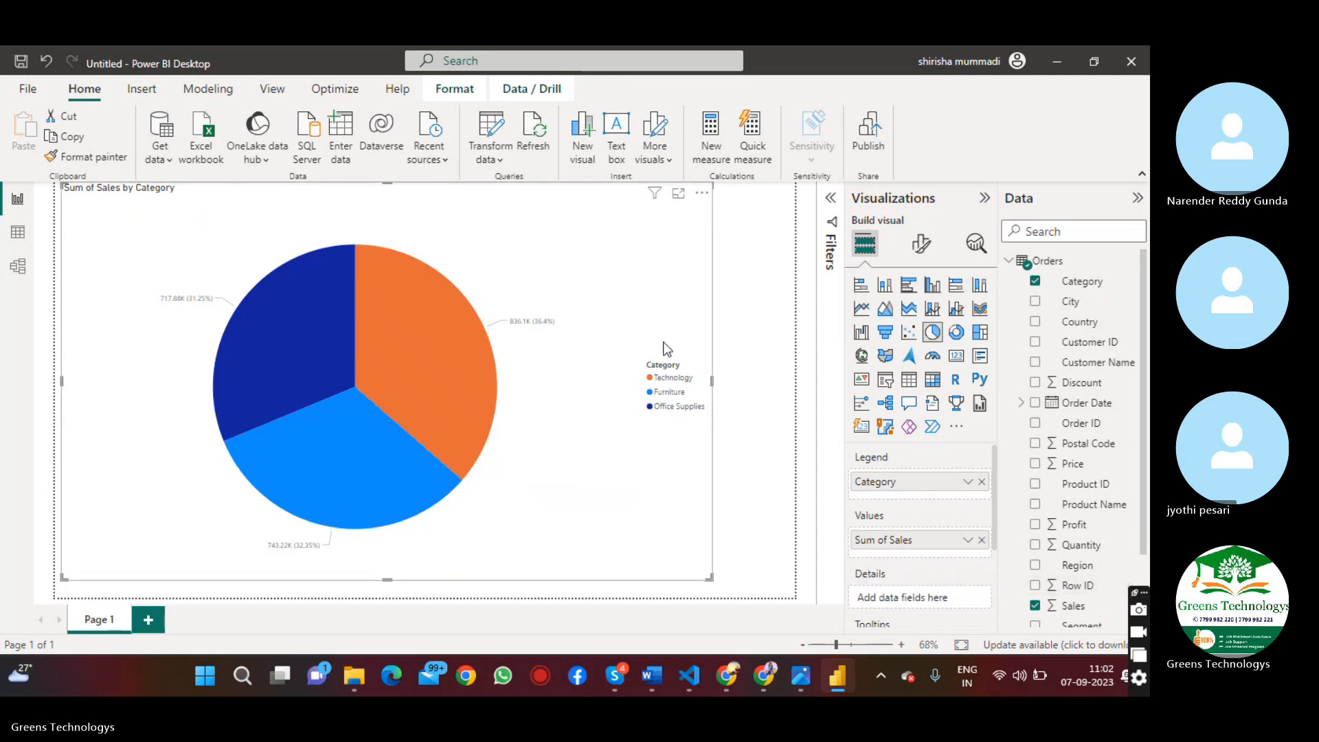
Inspect the sales value and share of each category slice in the pie chart
mouse_move(417, 350)
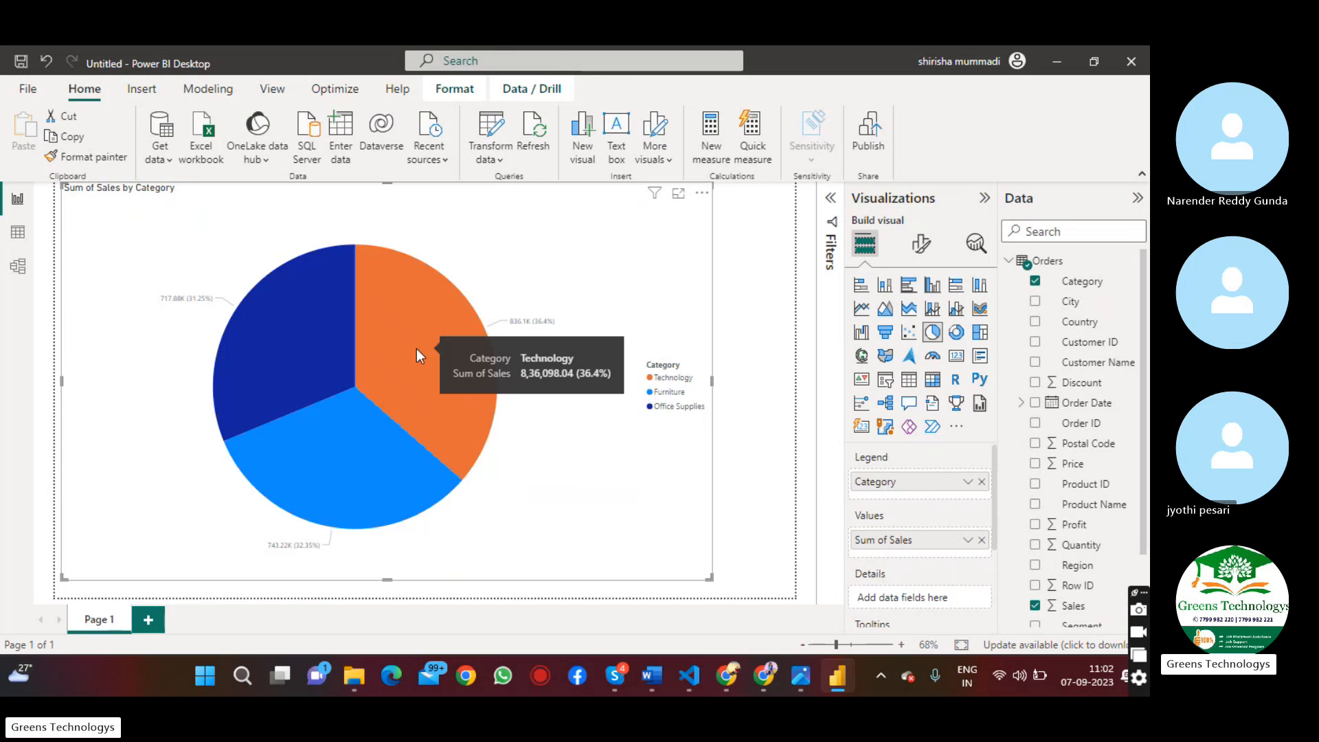
mouse_move(327, 468)
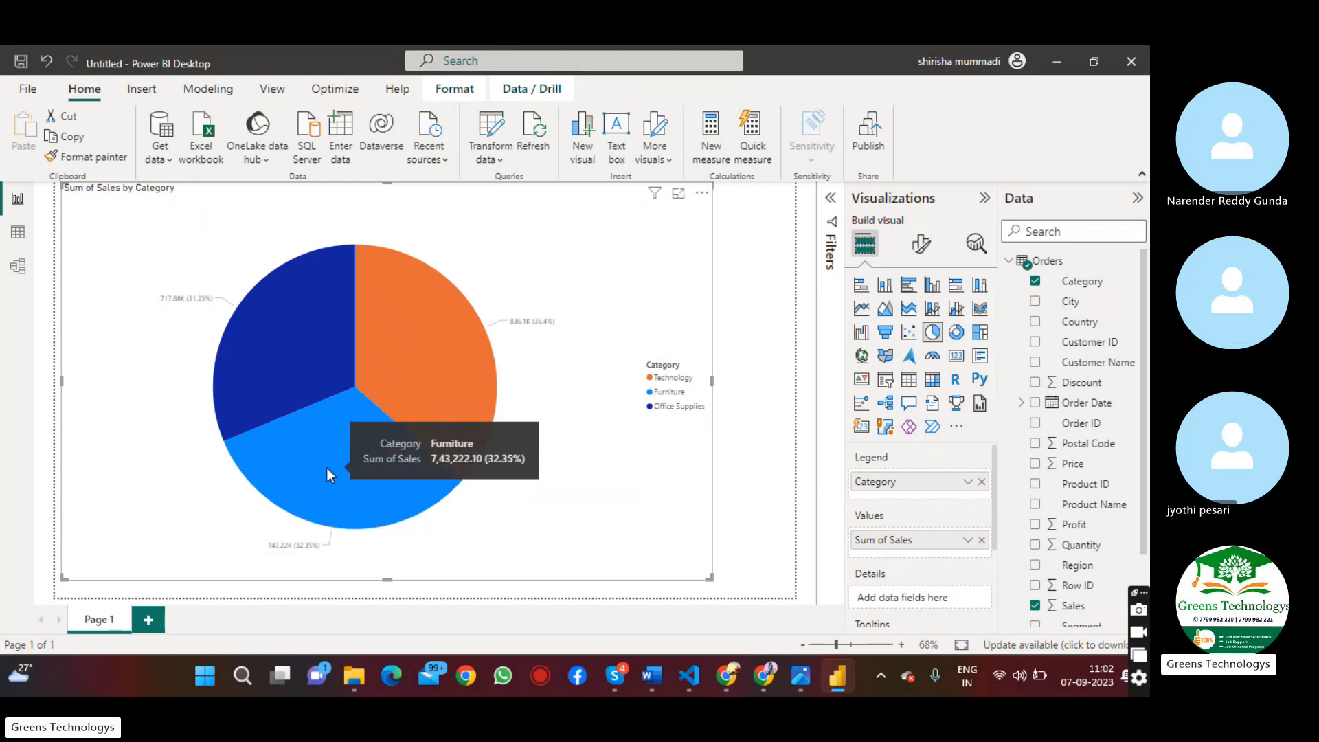
mouse_move(323, 329)
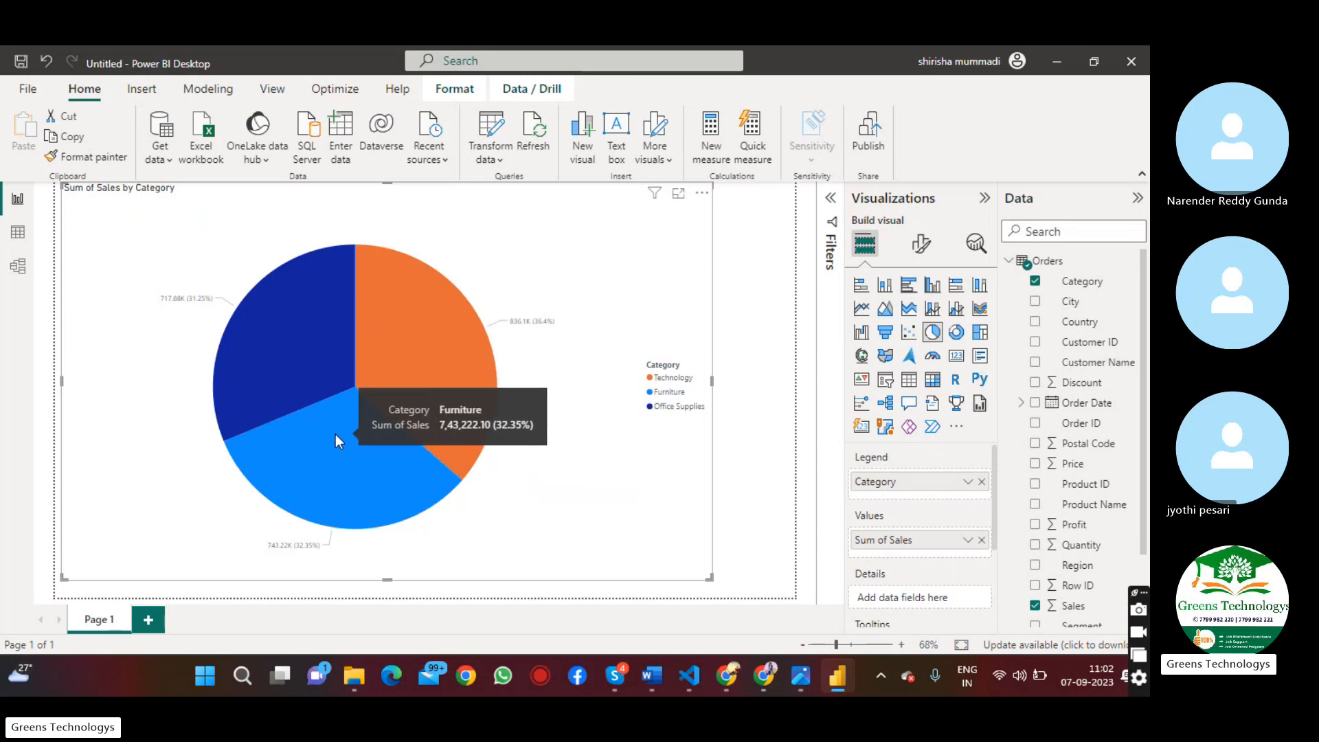
mouse_move(289, 346)
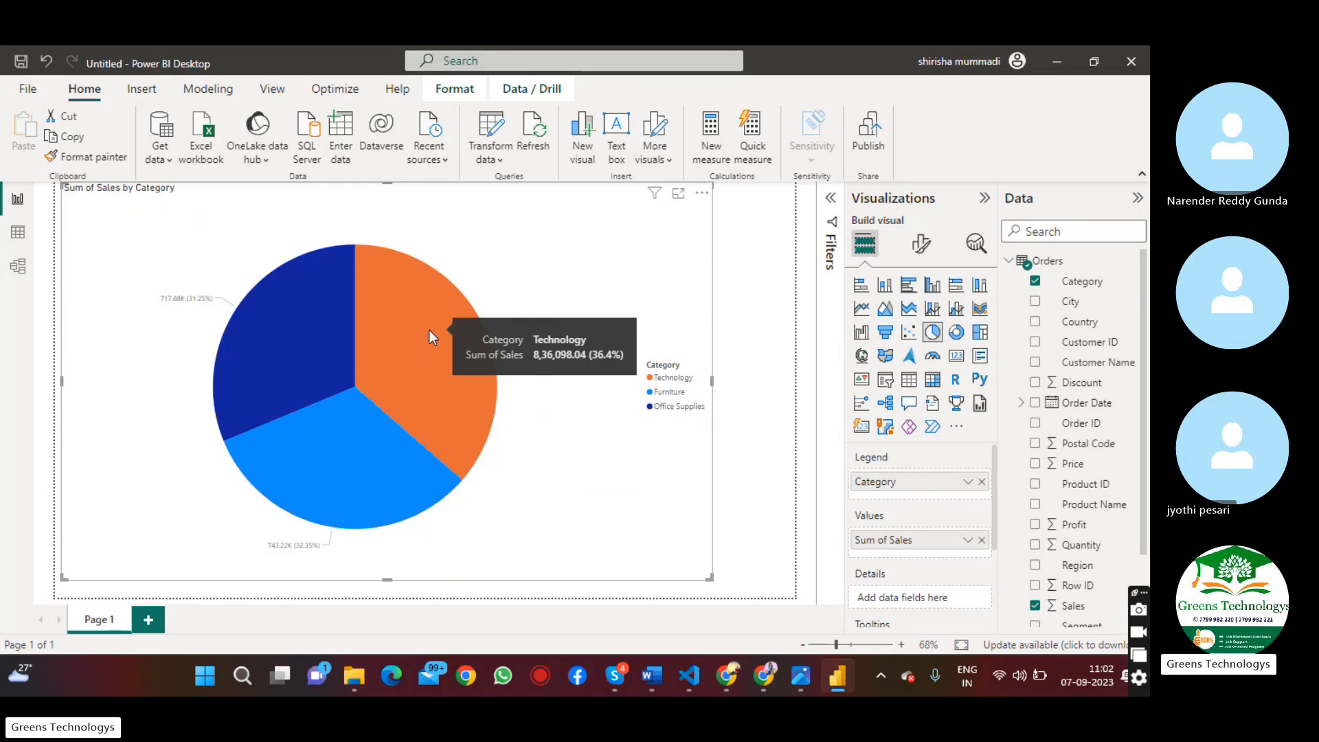
mouse_move(353, 444)
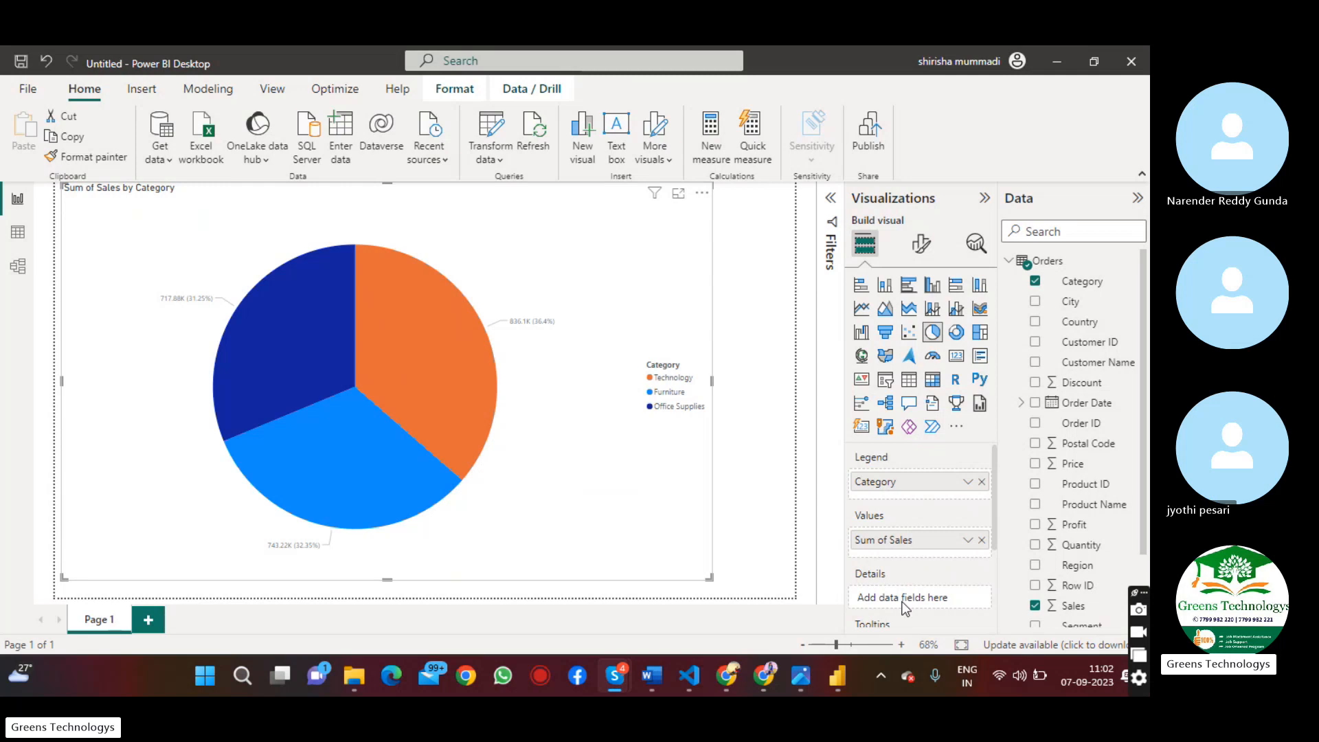
key(alt+Tab)
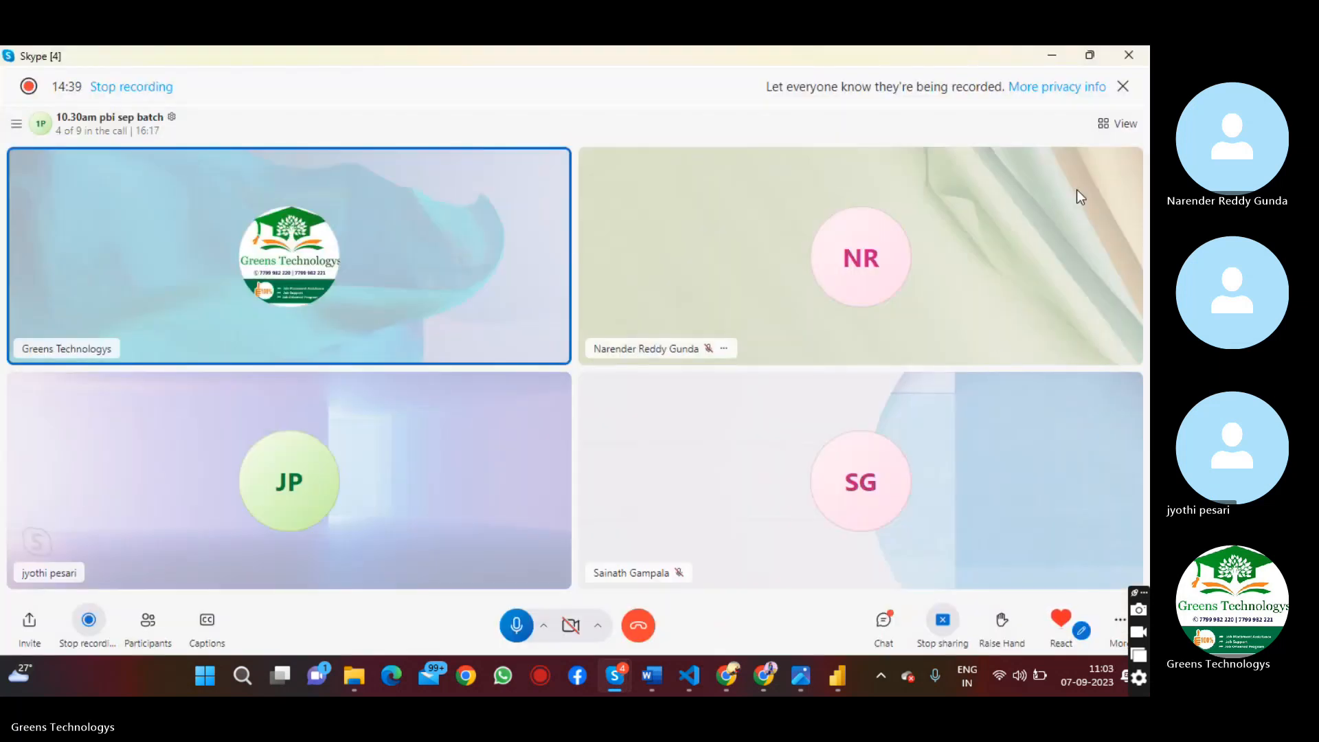
click(1057, 60)
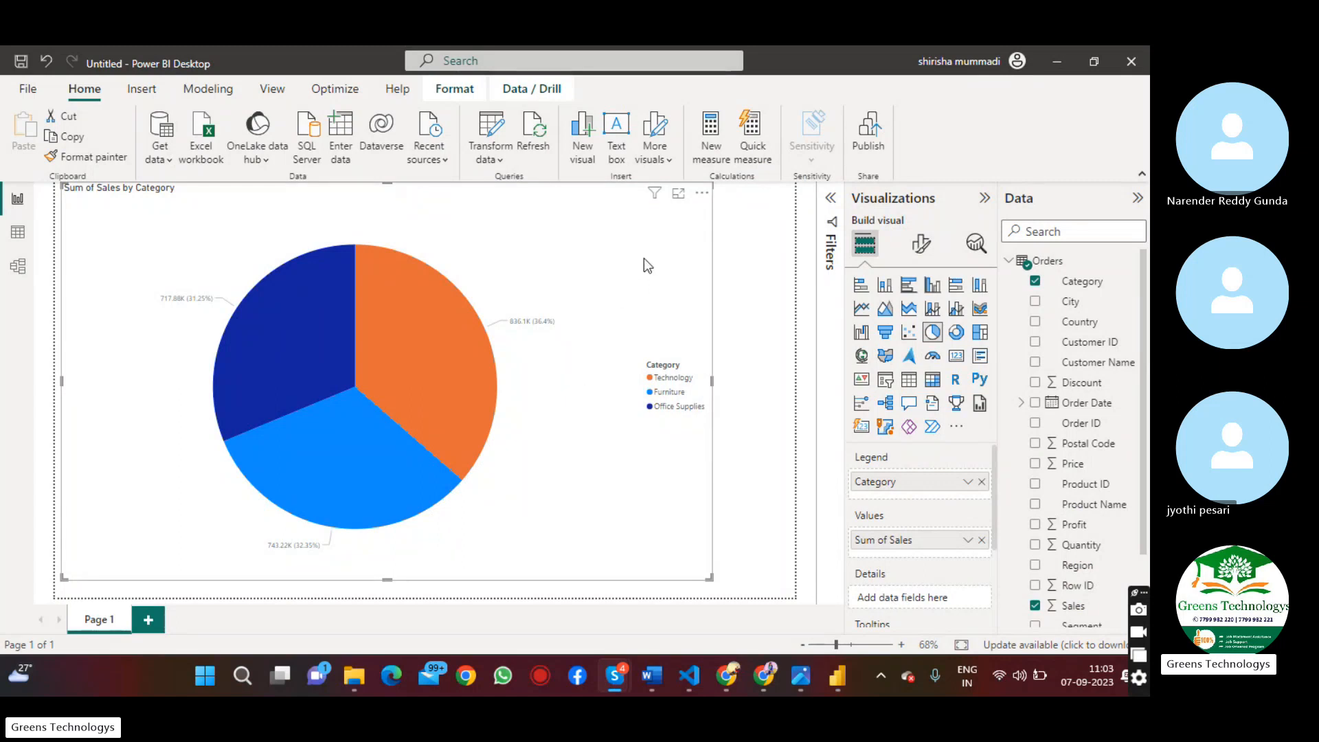
Replace the pie chart with a new clustered column chart, enlarged to cover most of the page
click(697, 209)
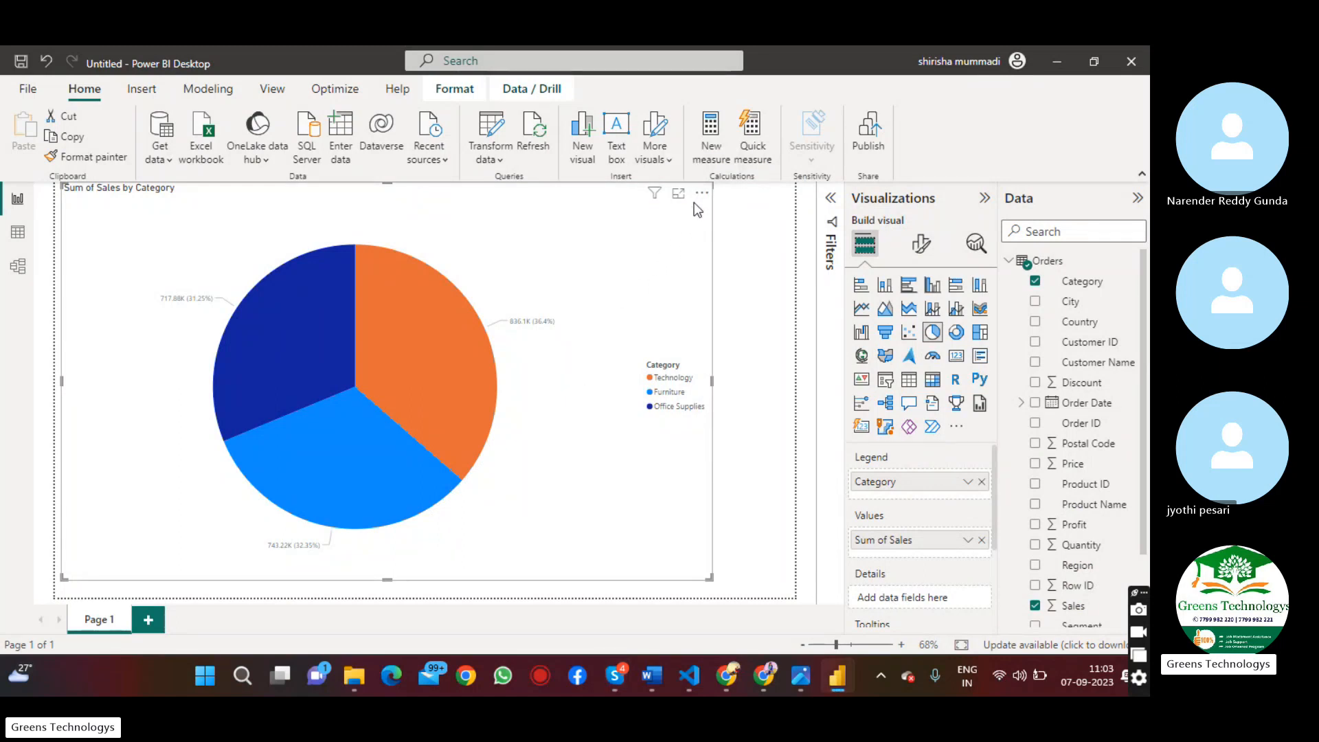
key(Delete)
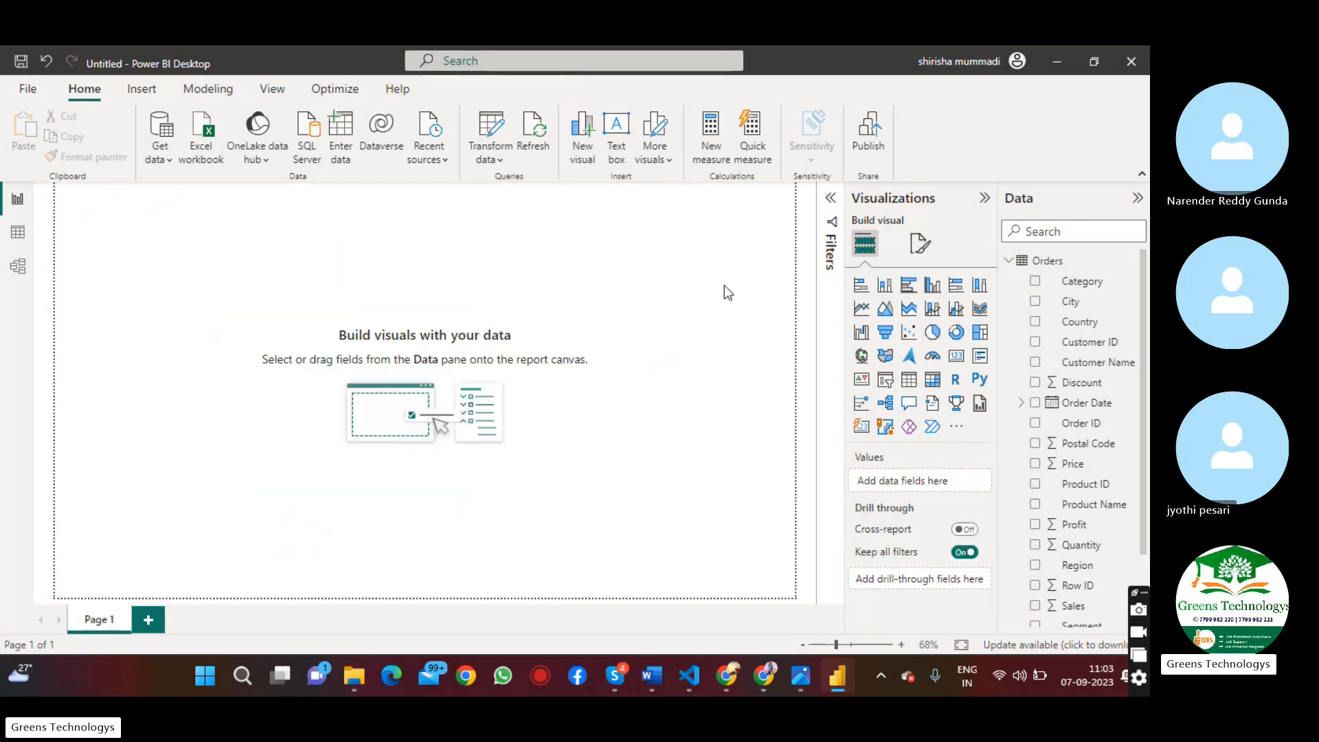
click(932, 285)
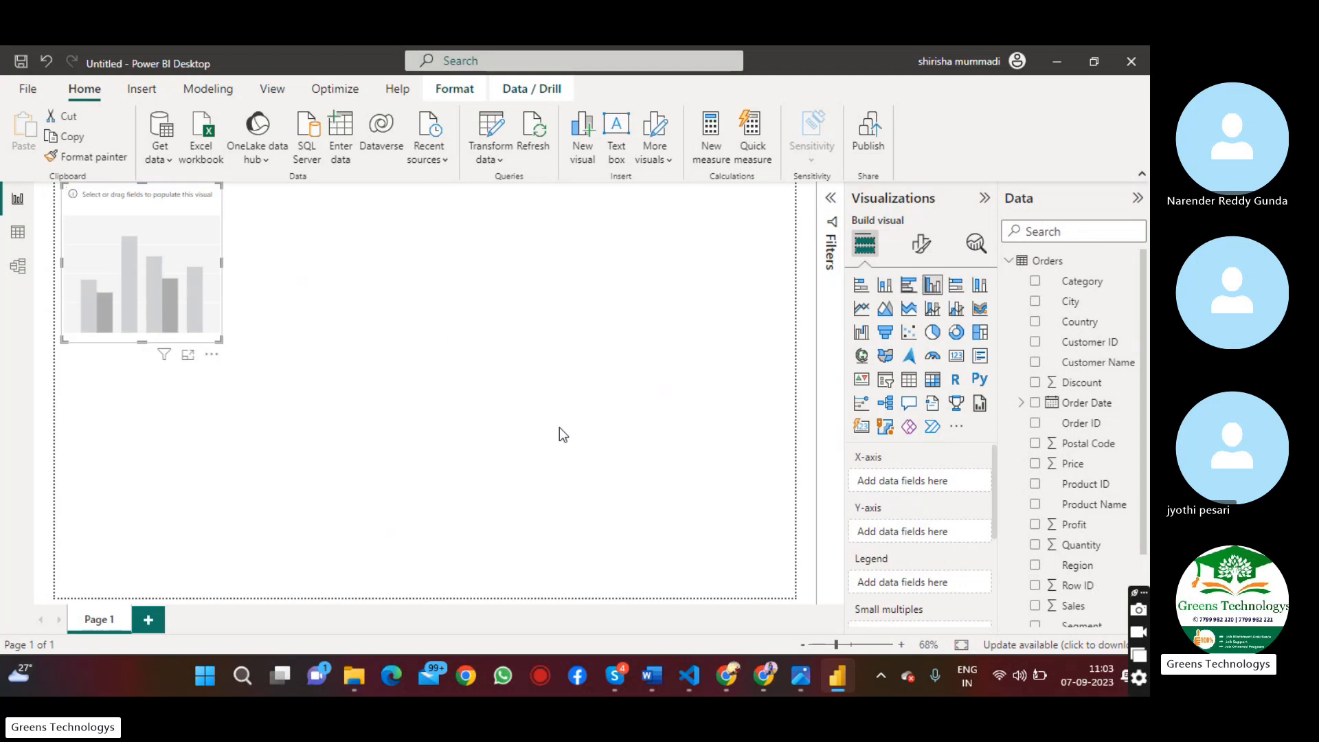
drag(220, 346, 721, 588)
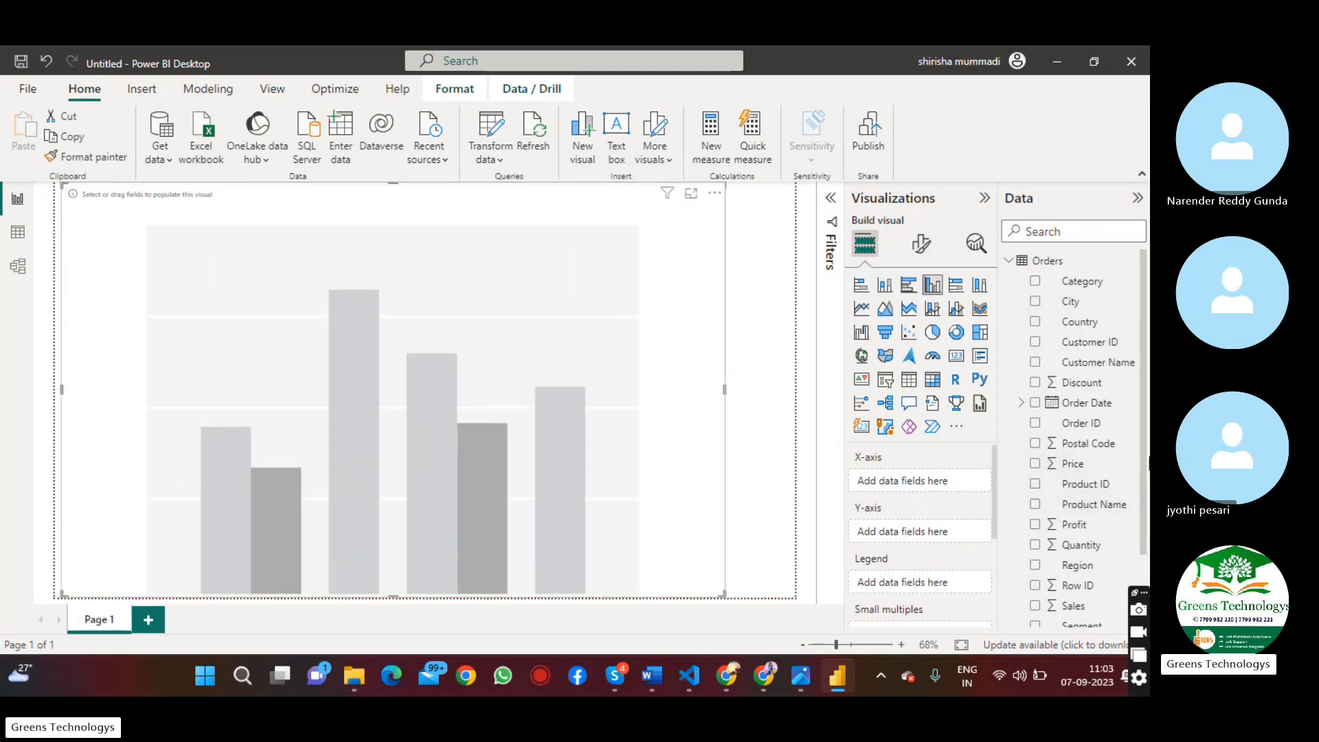
Assign Sub-Category to the column chart's X-axis and Profit to its Y-axis
scroll(1145, 454, down, 3)
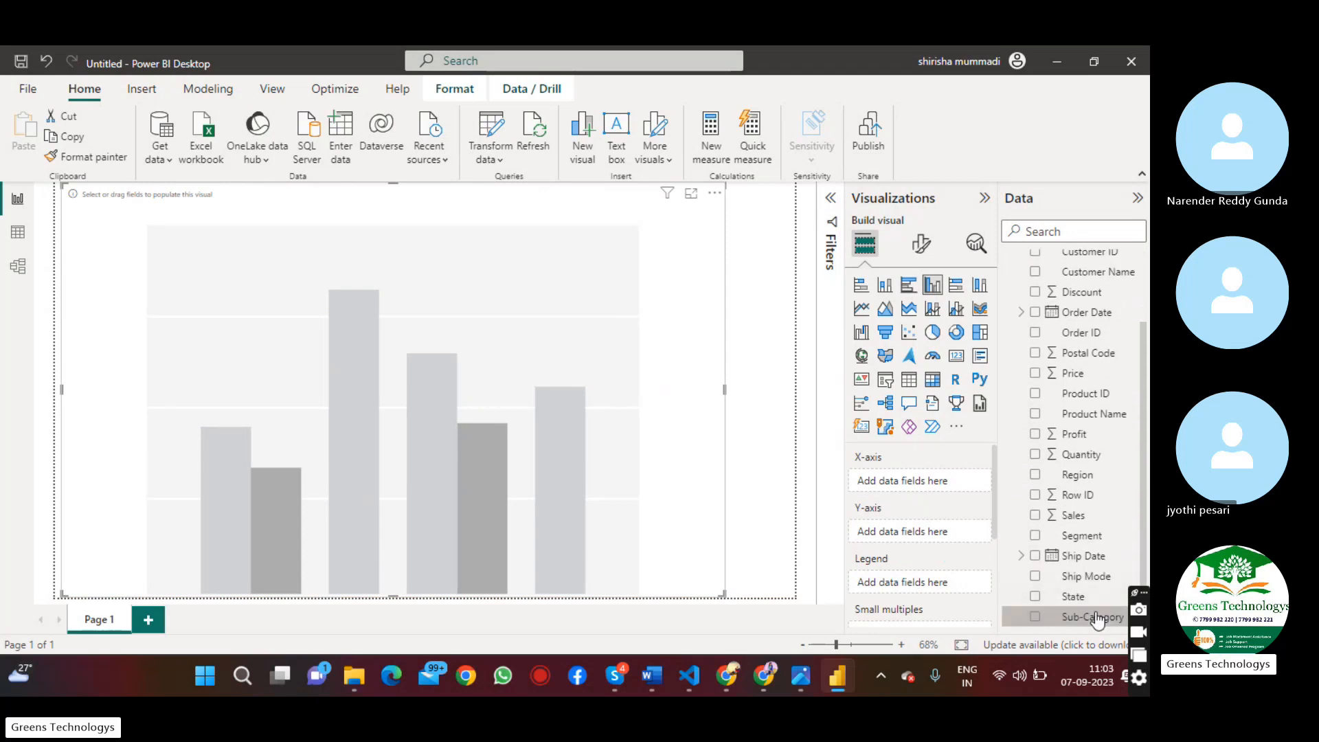
drag(520, 479, 494, 470)
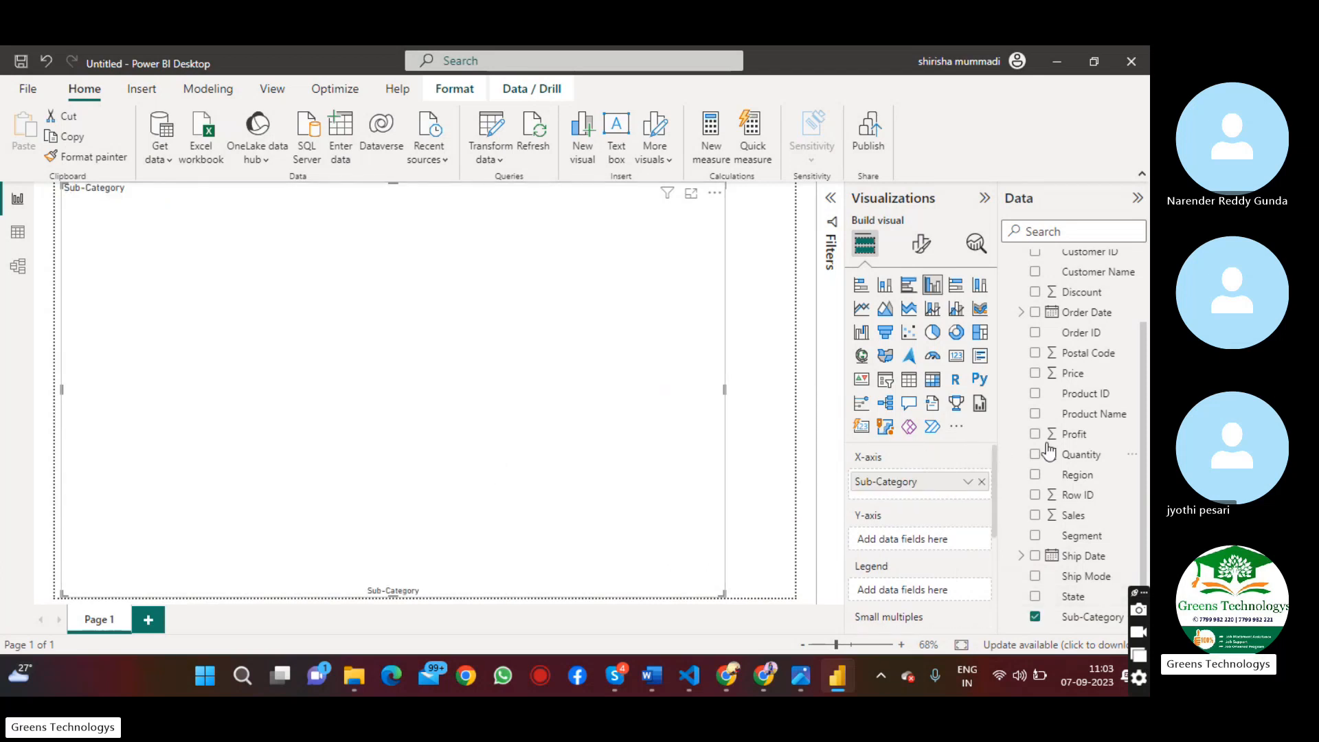
drag(1085, 447, 497, 386)
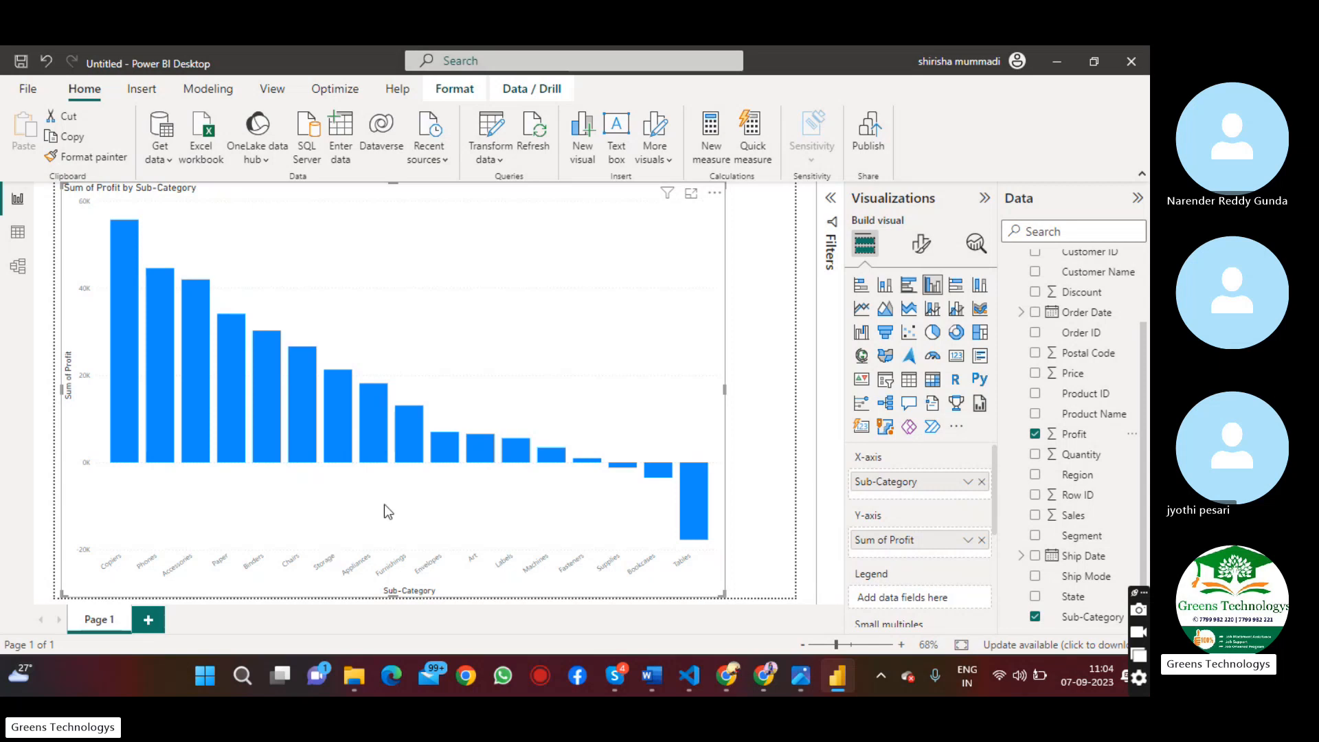
Set the font size of the column chart's X-axis values to 25
click(919, 246)
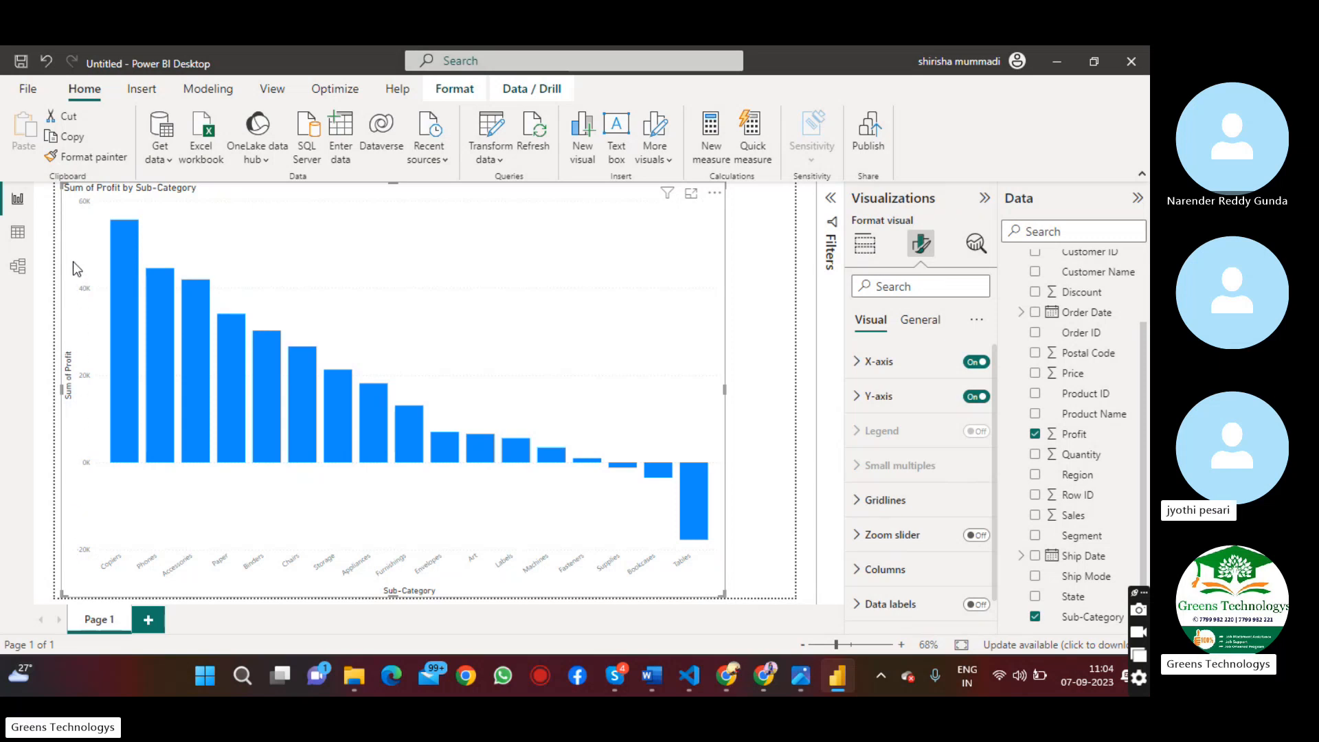
click(900, 364)
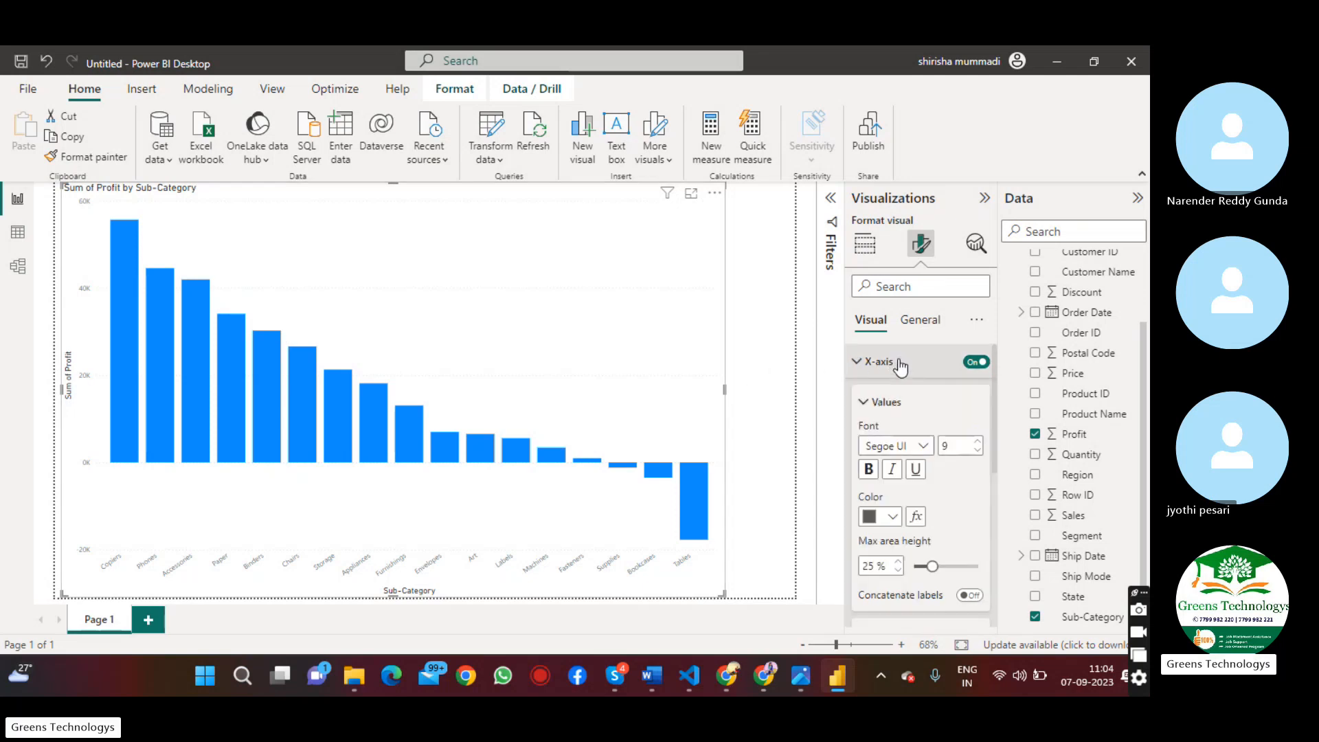
click(978, 443)
click(978, 443)
click(978, 443)
click(978, 443)
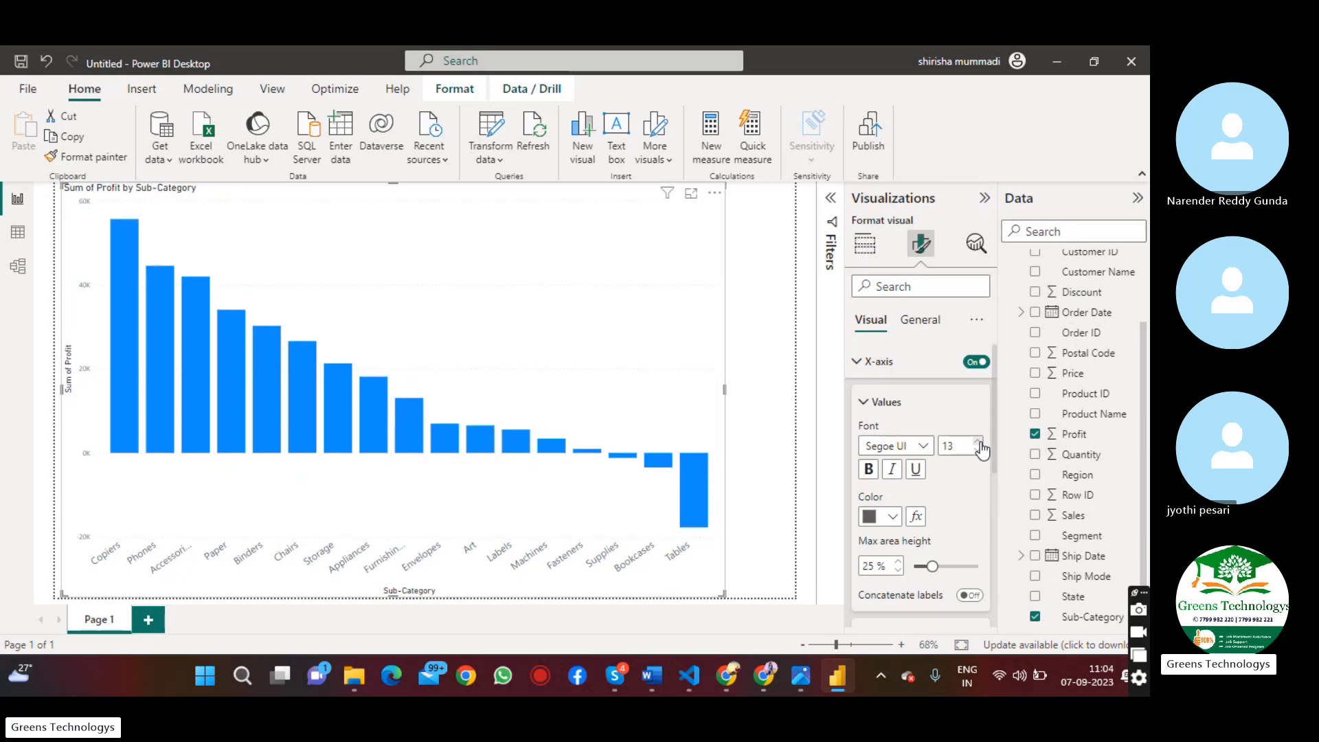
click(978, 443)
click(978, 443)
click(978, 443)
click(978, 443)
click(979, 443)
click(978, 443)
click(979, 443)
click(978, 443)
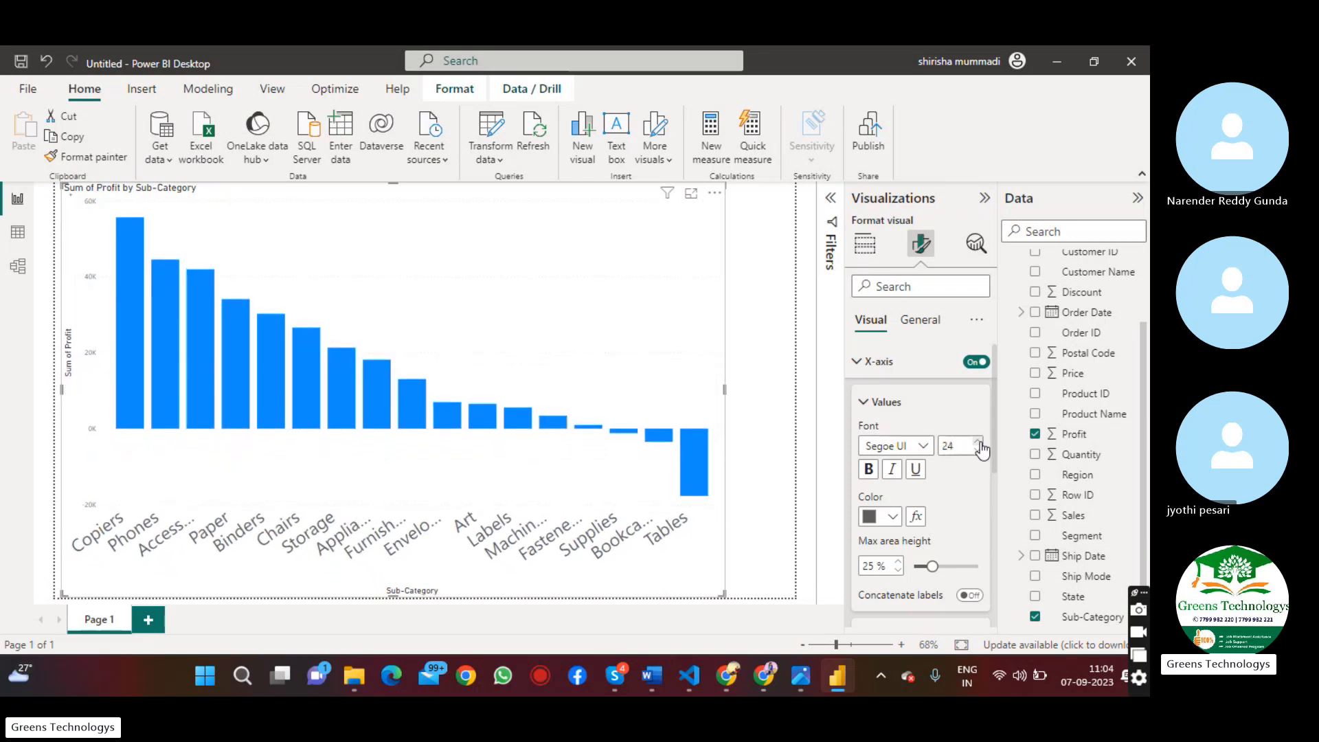
click(978, 443)
click(978, 443)
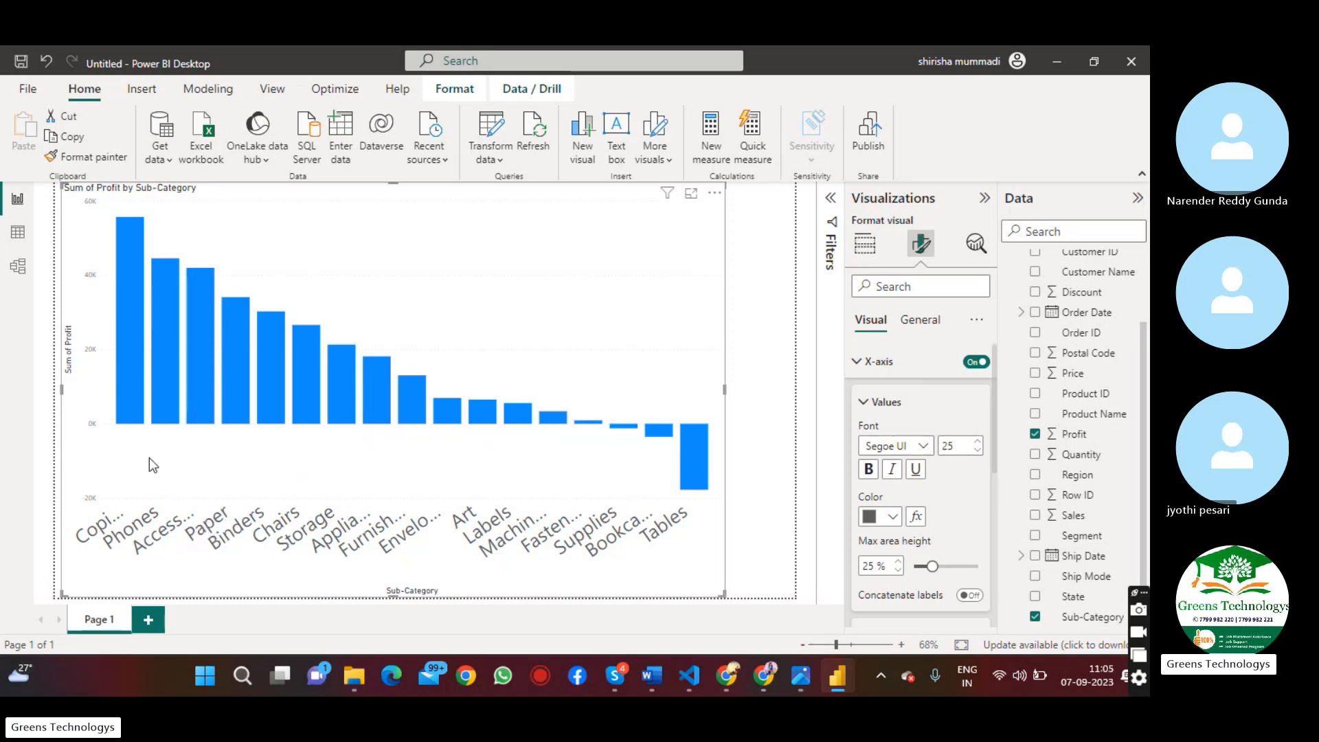
Set the font size of the column chart's Y-axis values to 21
mouse_move(127, 398)
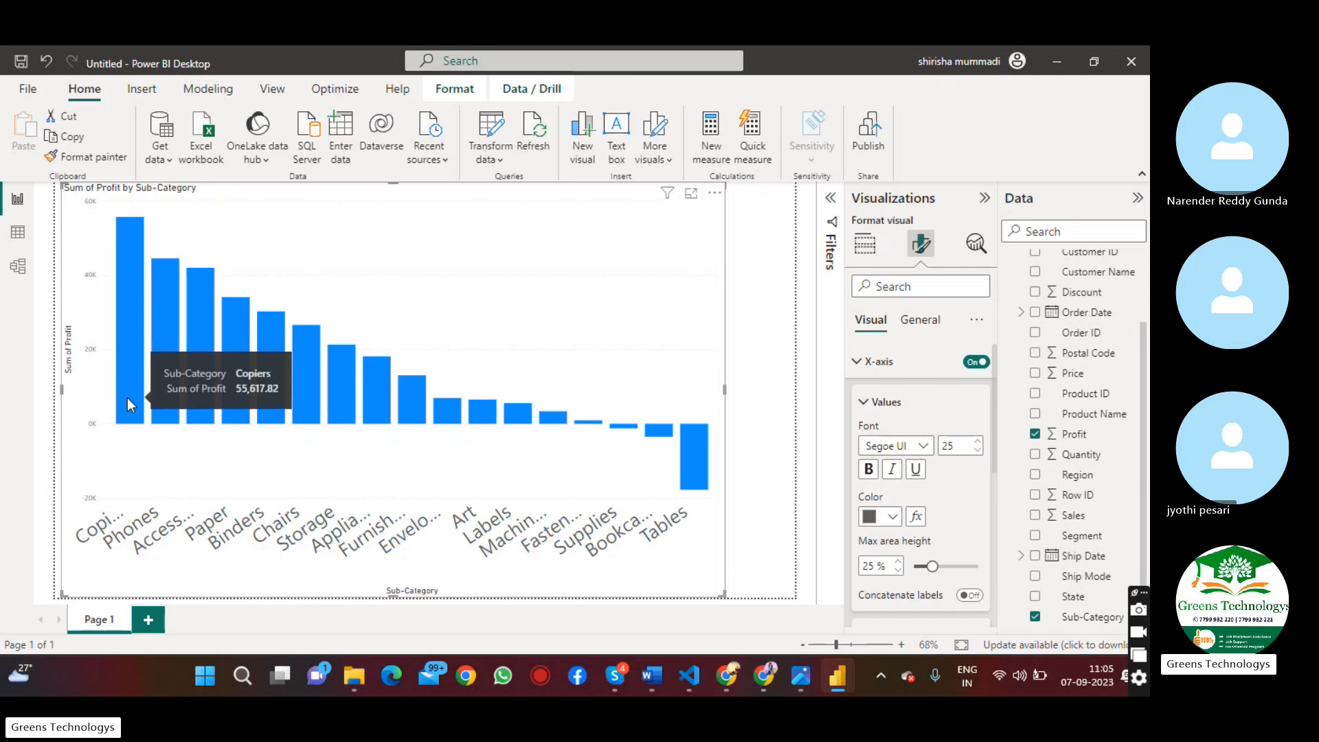
mouse_move(159, 385)
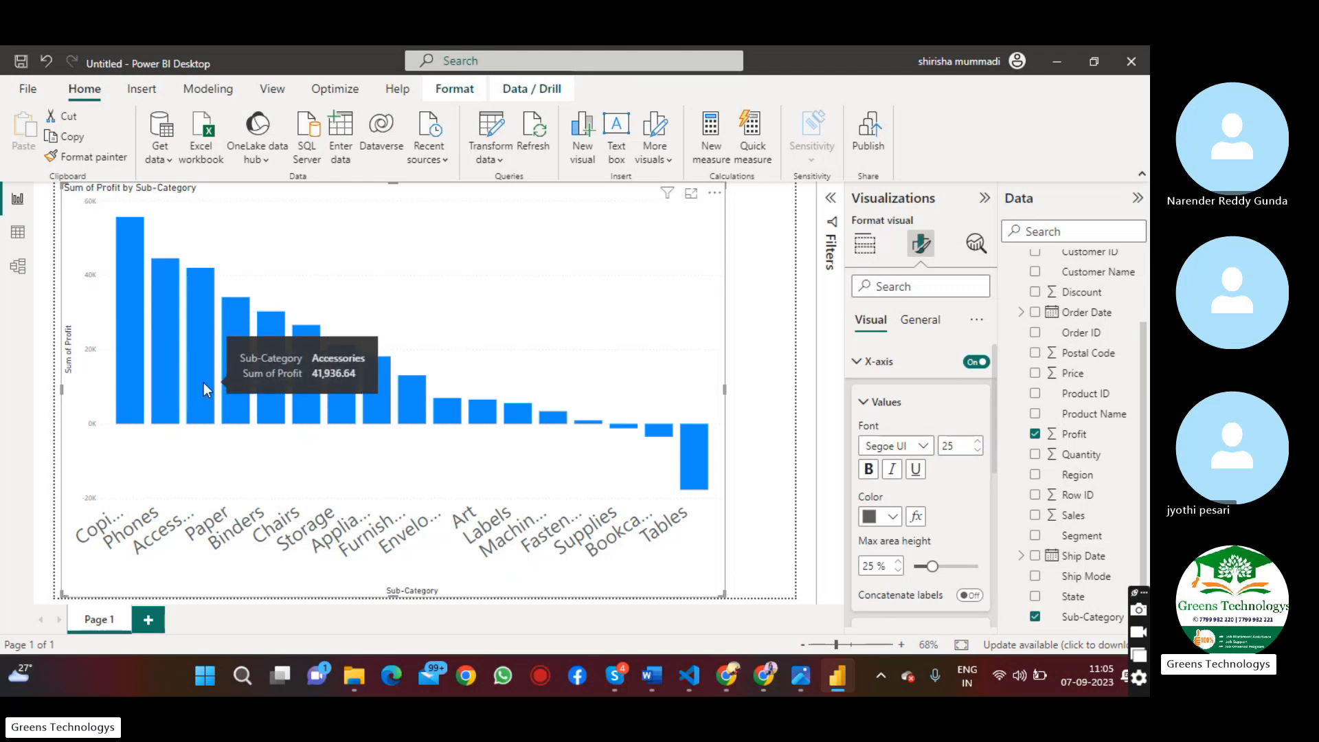
mouse_move(230, 391)
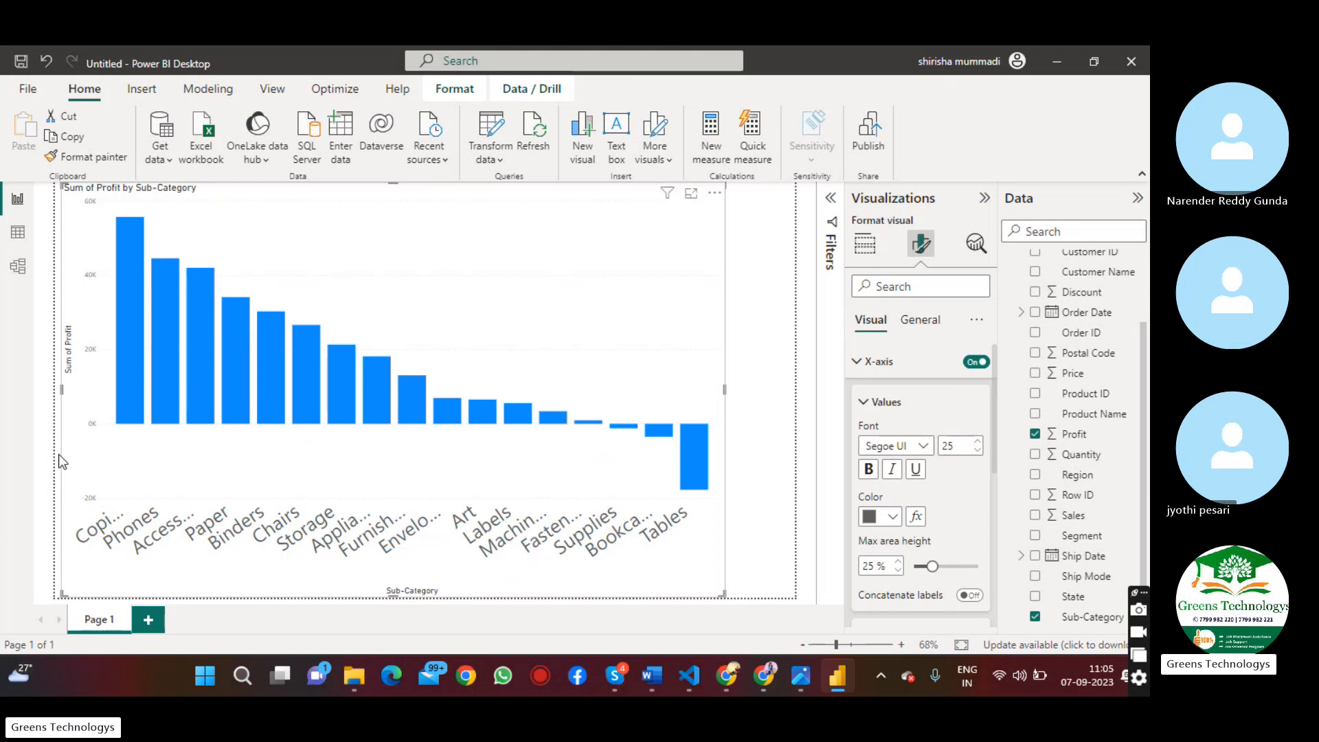
click(863, 371)
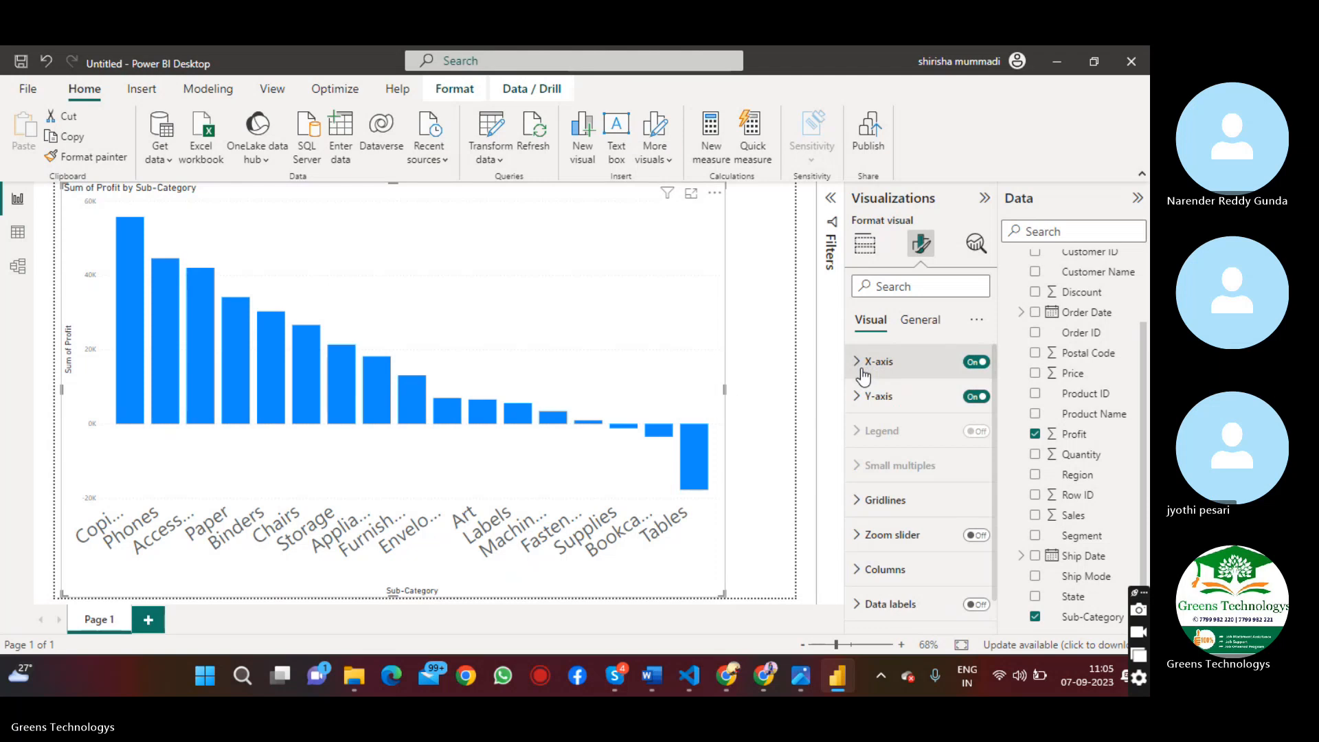
click(864, 404)
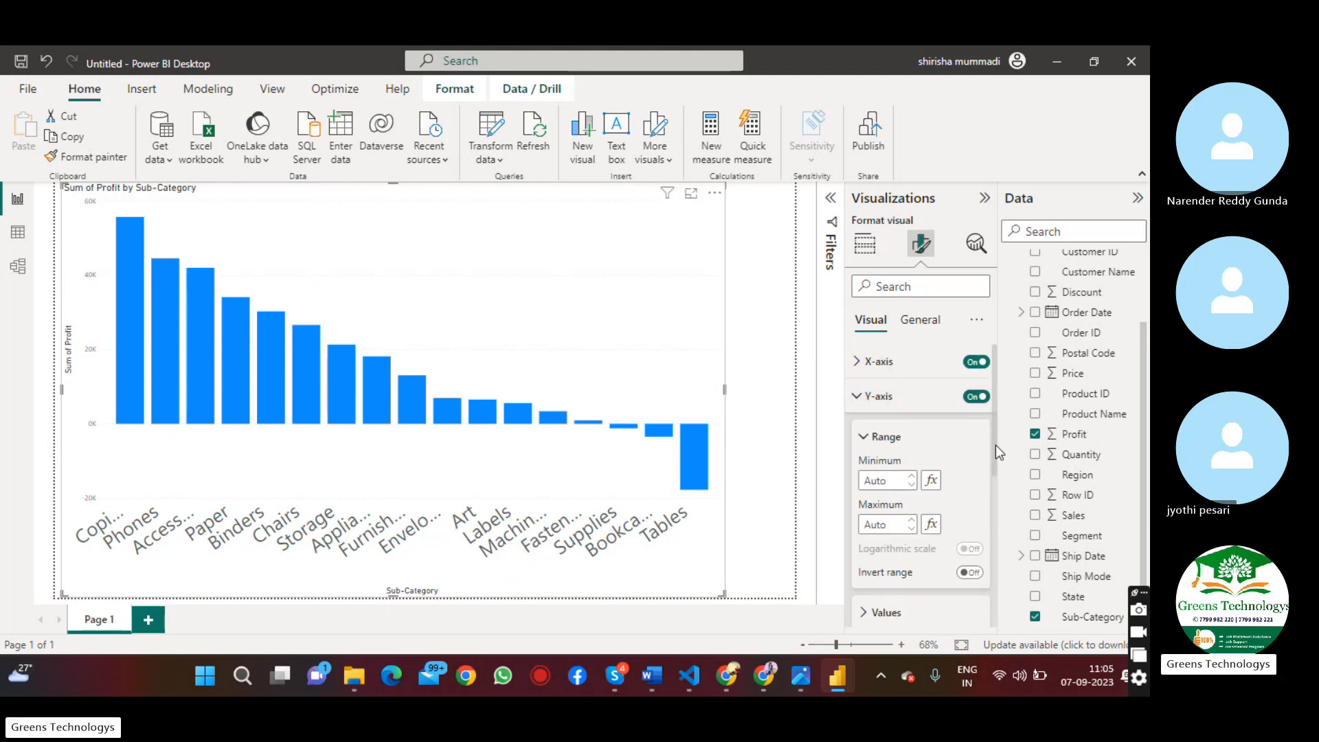
drag(993, 447, 993, 517)
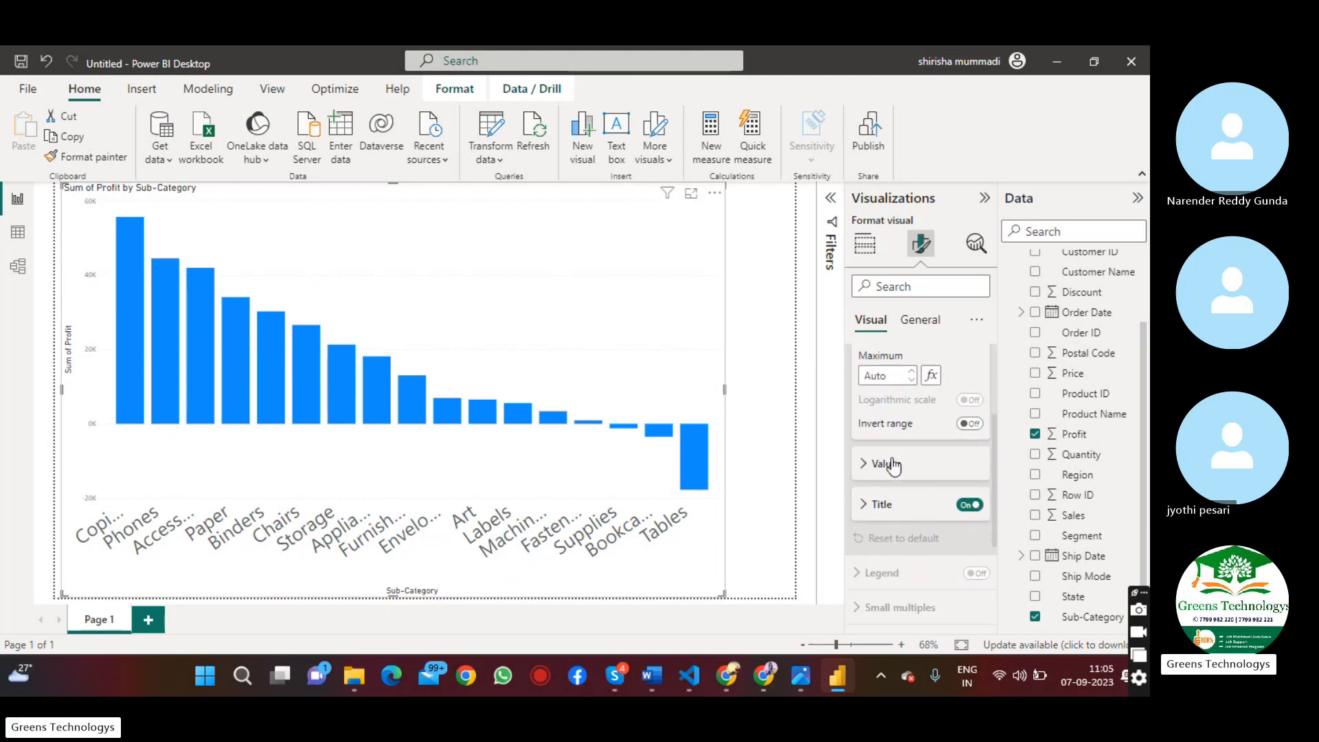
click(886, 464)
click(978, 506)
click(979, 505)
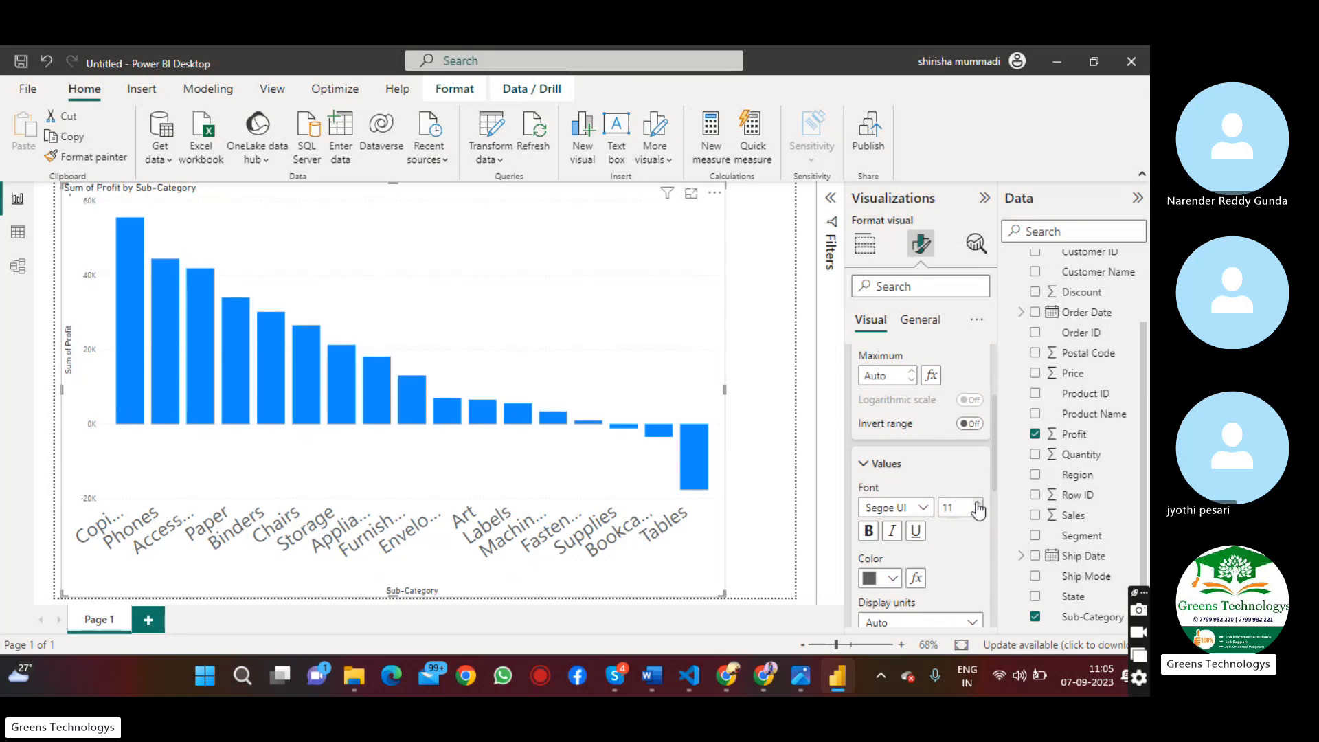
click(979, 506)
click(978, 506)
click(978, 506)
click(978, 506)
click(978, 506)
click(978, 506)
click(978, 505)
click(978, 506)
click(978, 506)
click(978, 506)
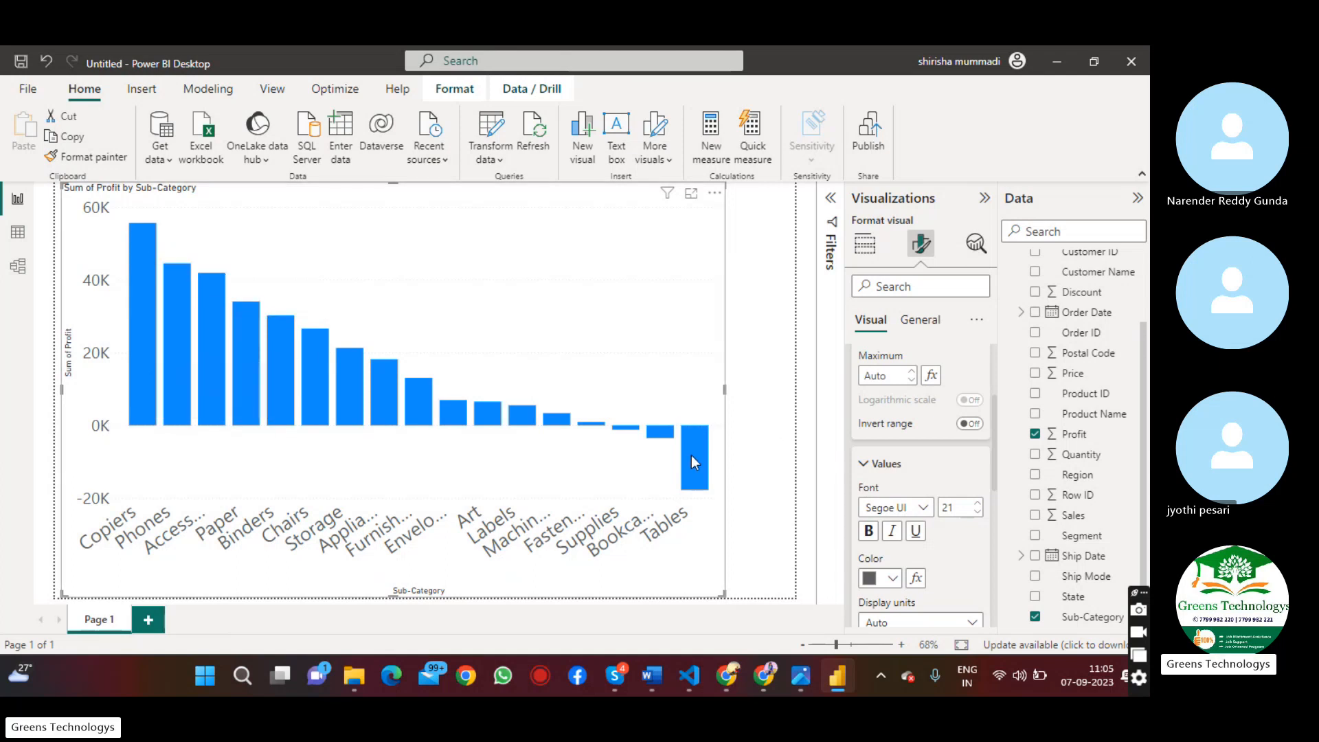
Open conditional formatting for the column chart's default column color, using the Rules format style
mouse_move(691, 455)
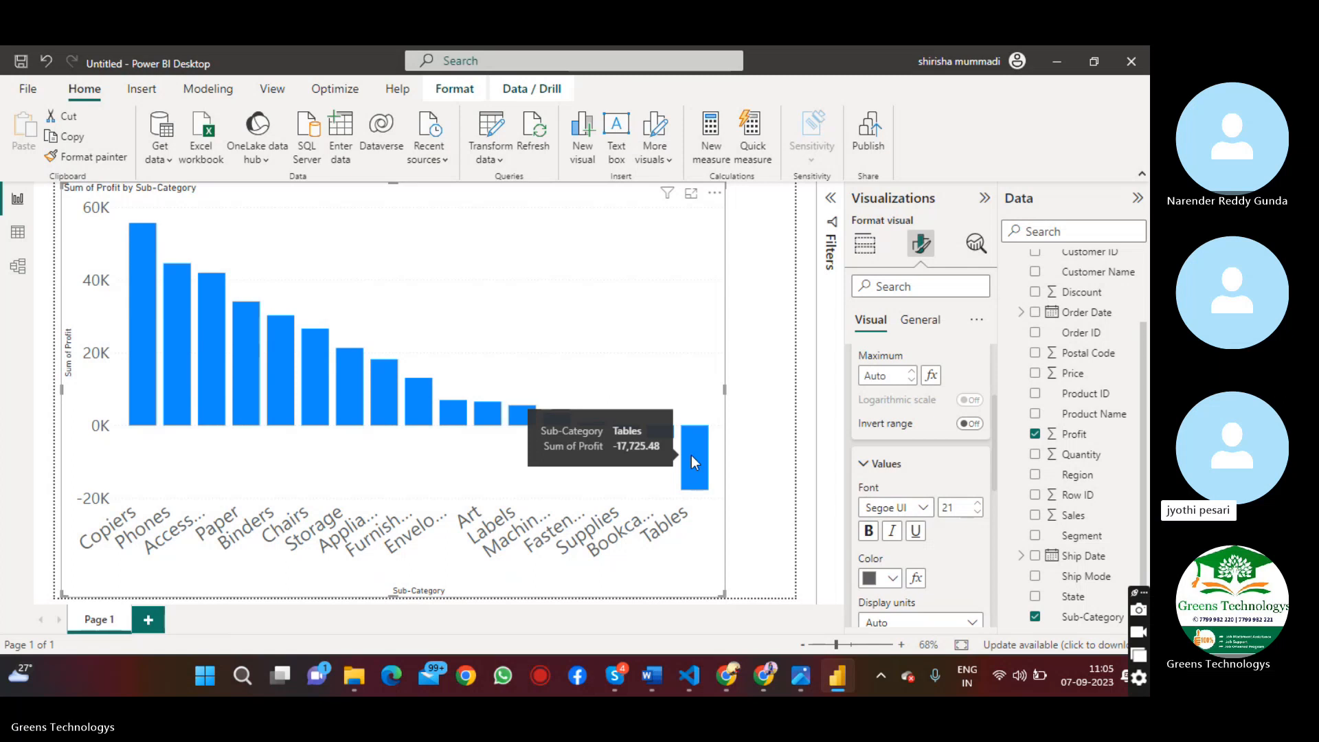
mouse_move(386, 390)
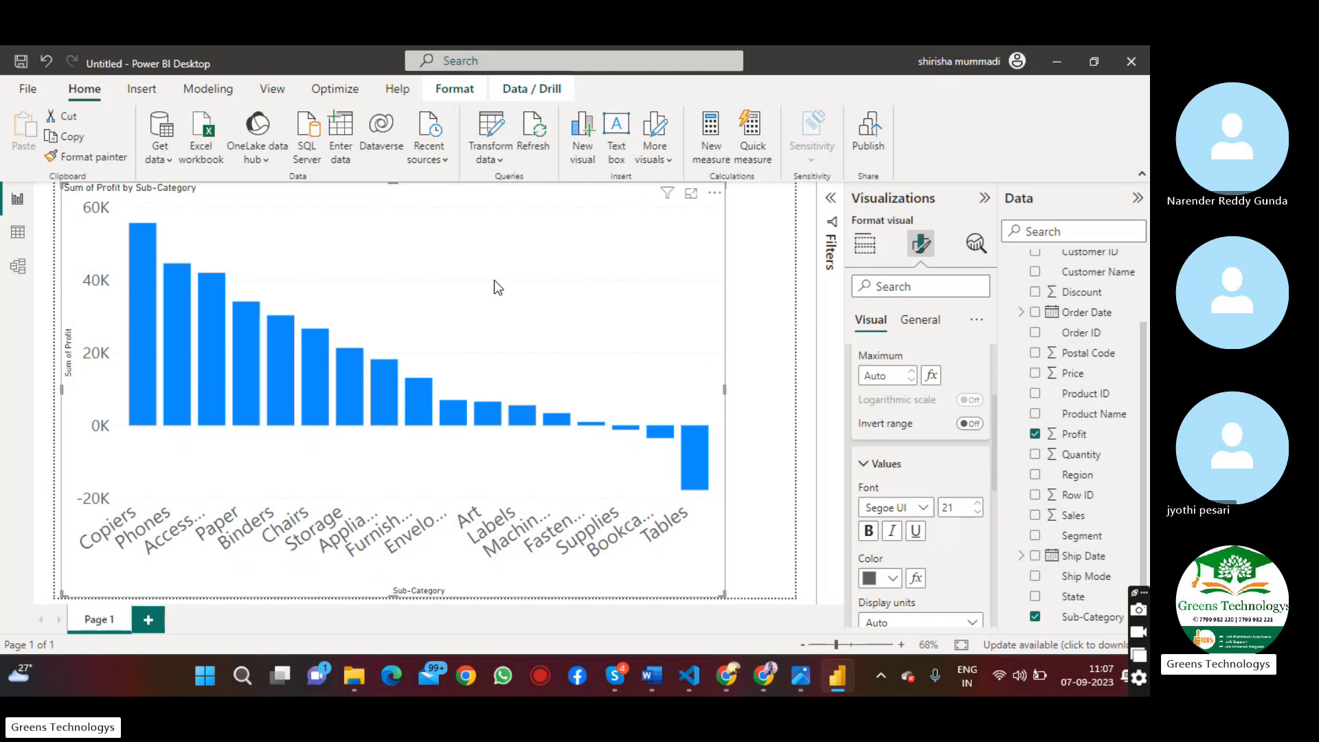
click(864, 466)
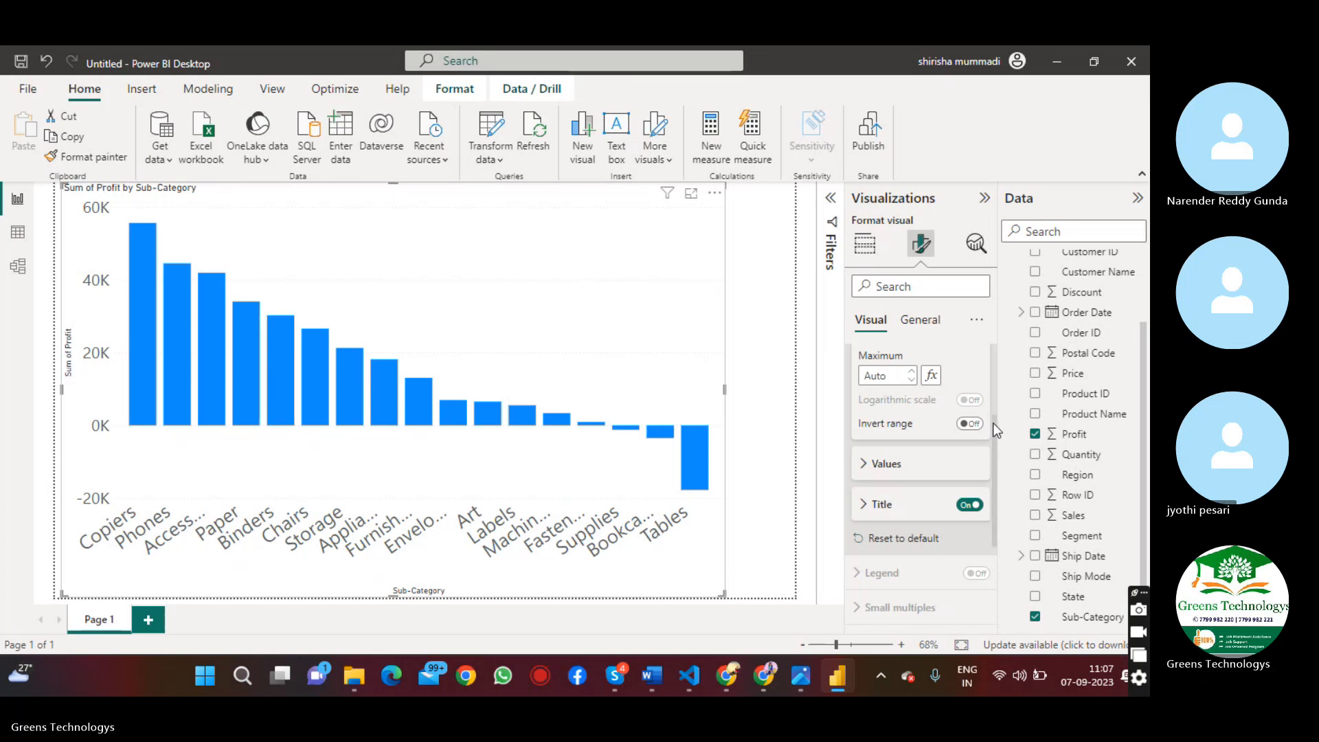
scroll(992, 422, down, 3)
scroll(995, 495, down, 1)
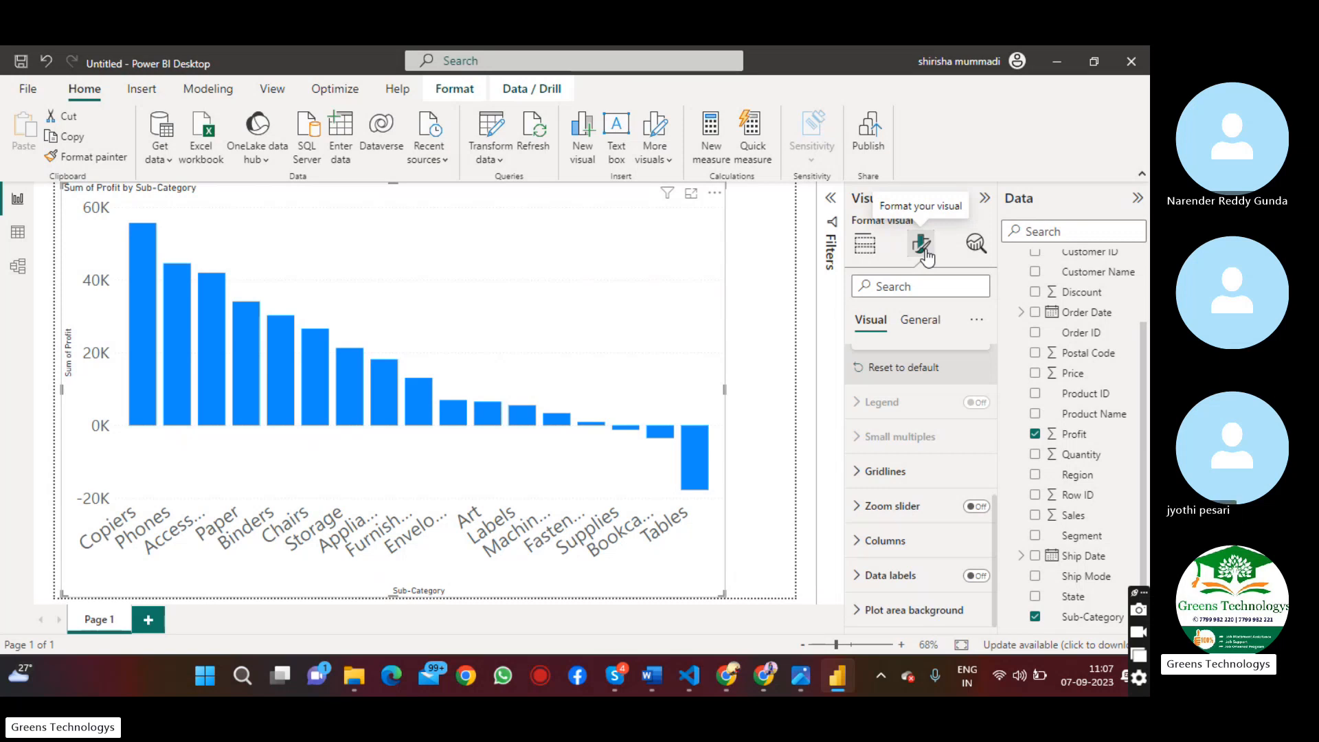
click(882, 542)
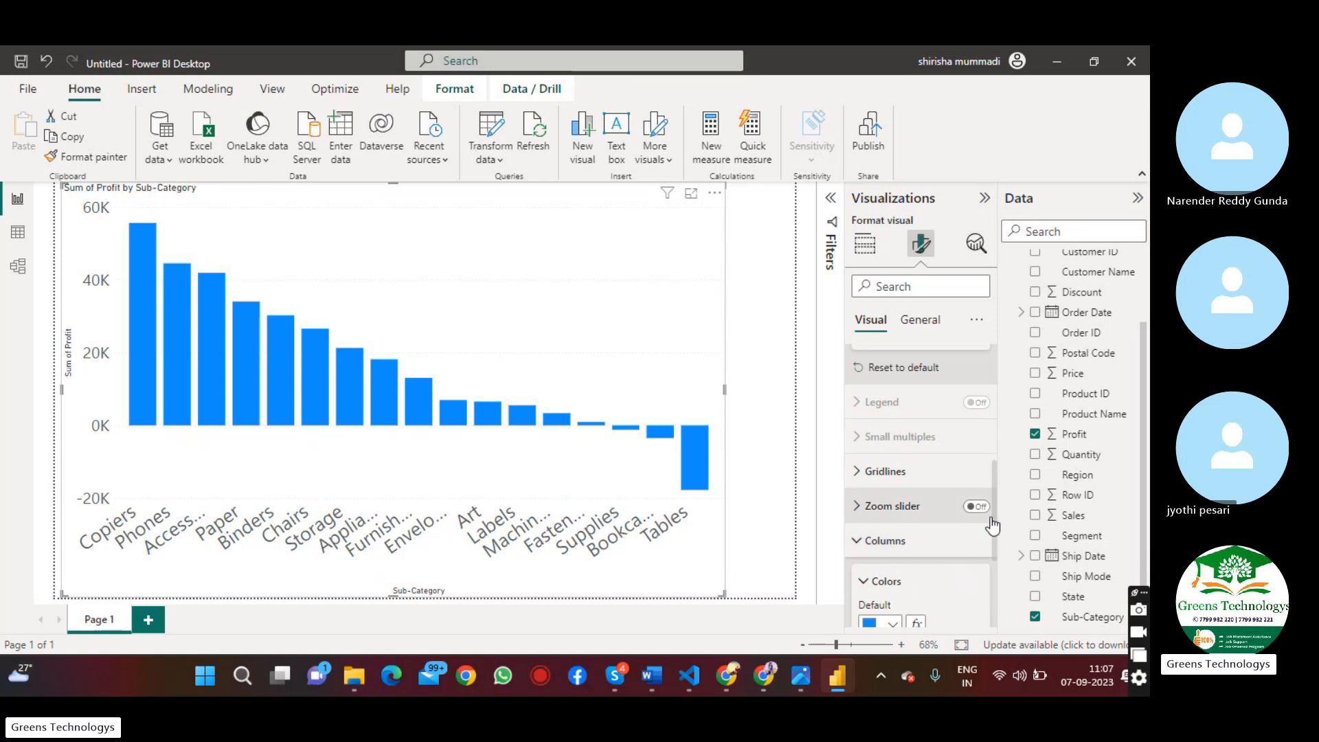
drag(992, 502, 1002, 574)
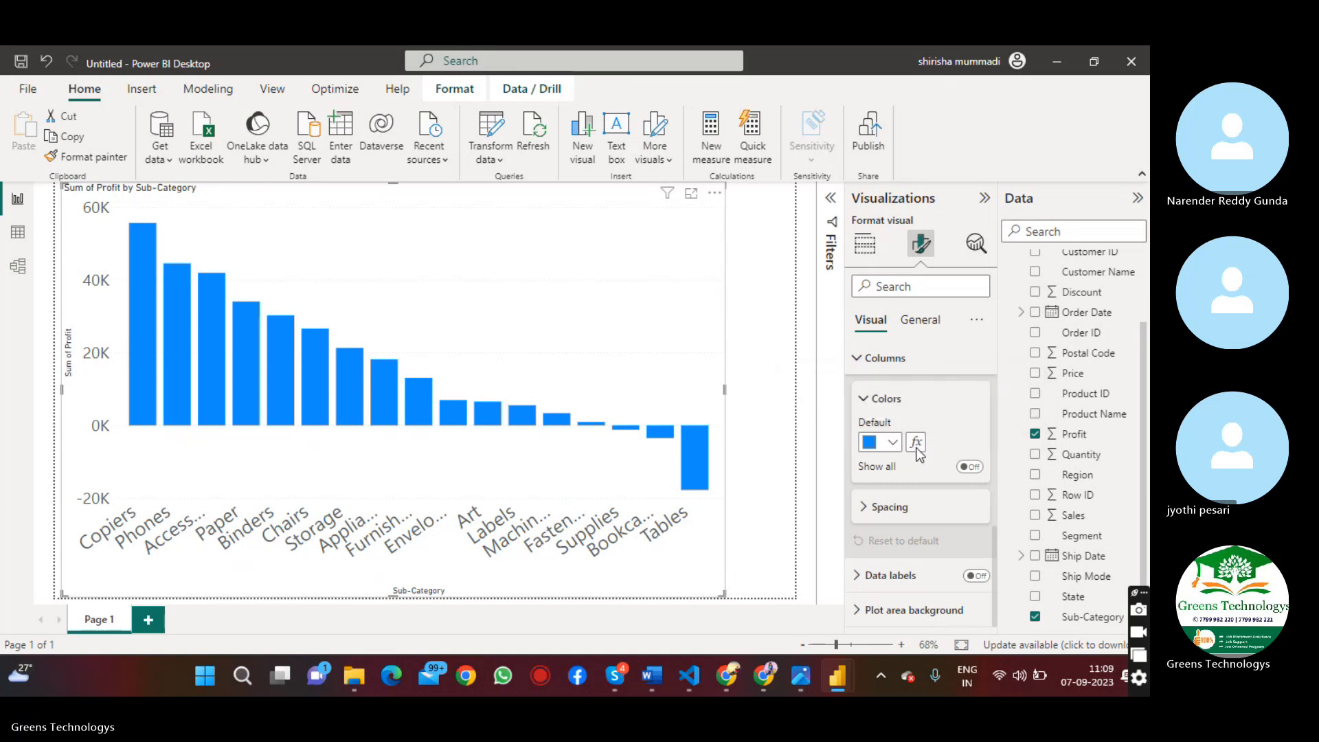
click(916, 443)
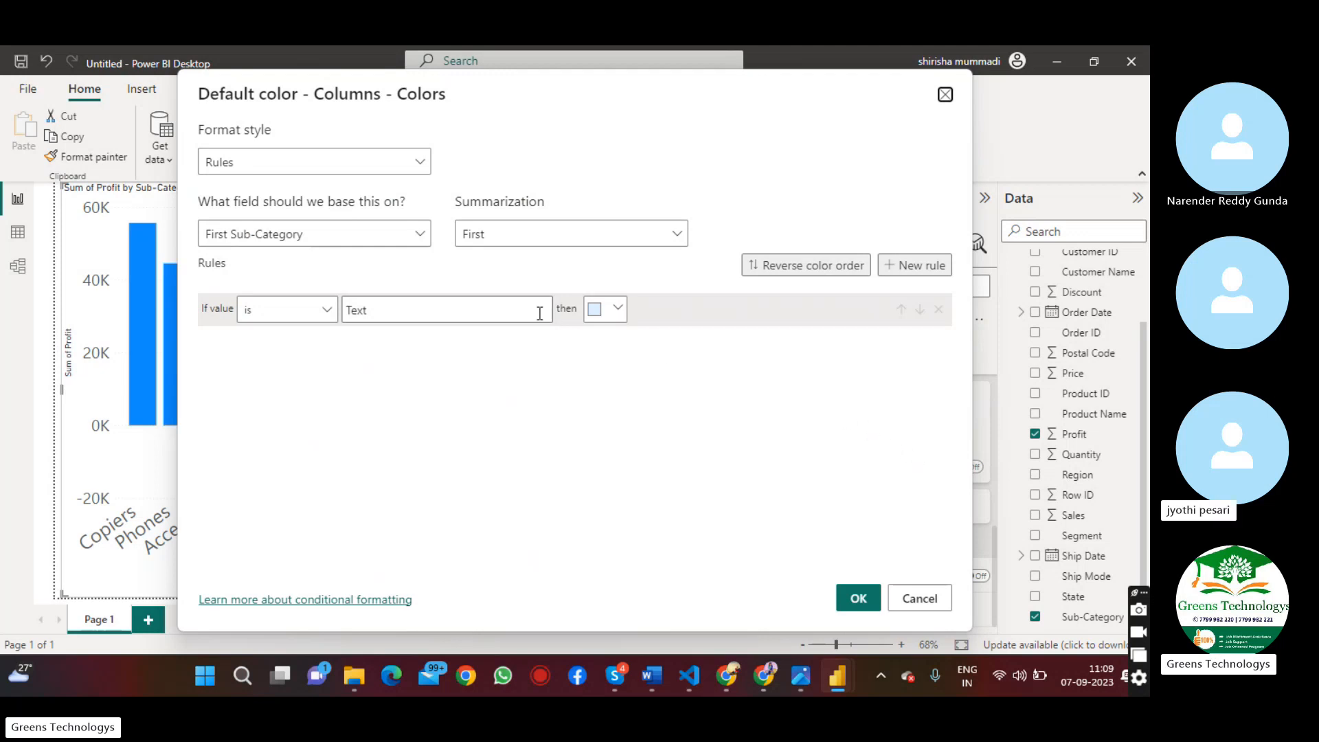
Base the column color rules on the Profit field of the Orders table
click(406, 237)
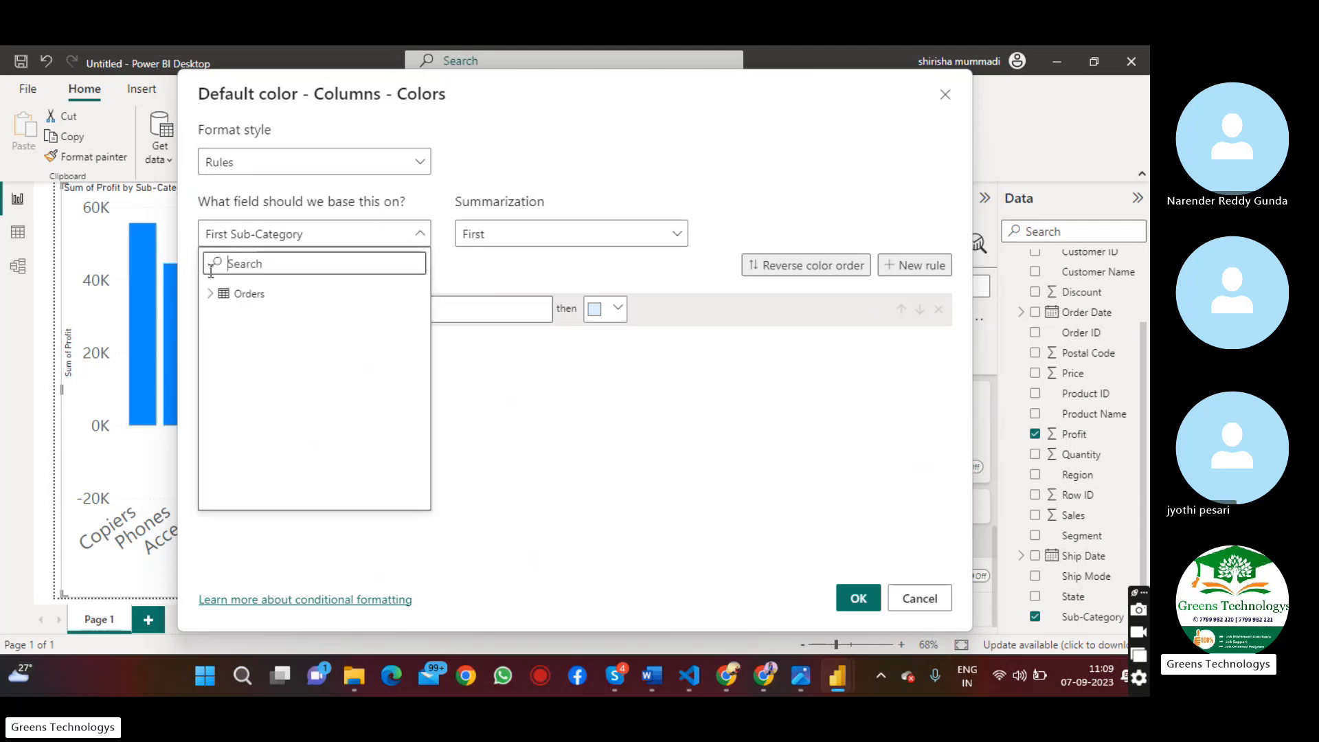
click(210, 296)
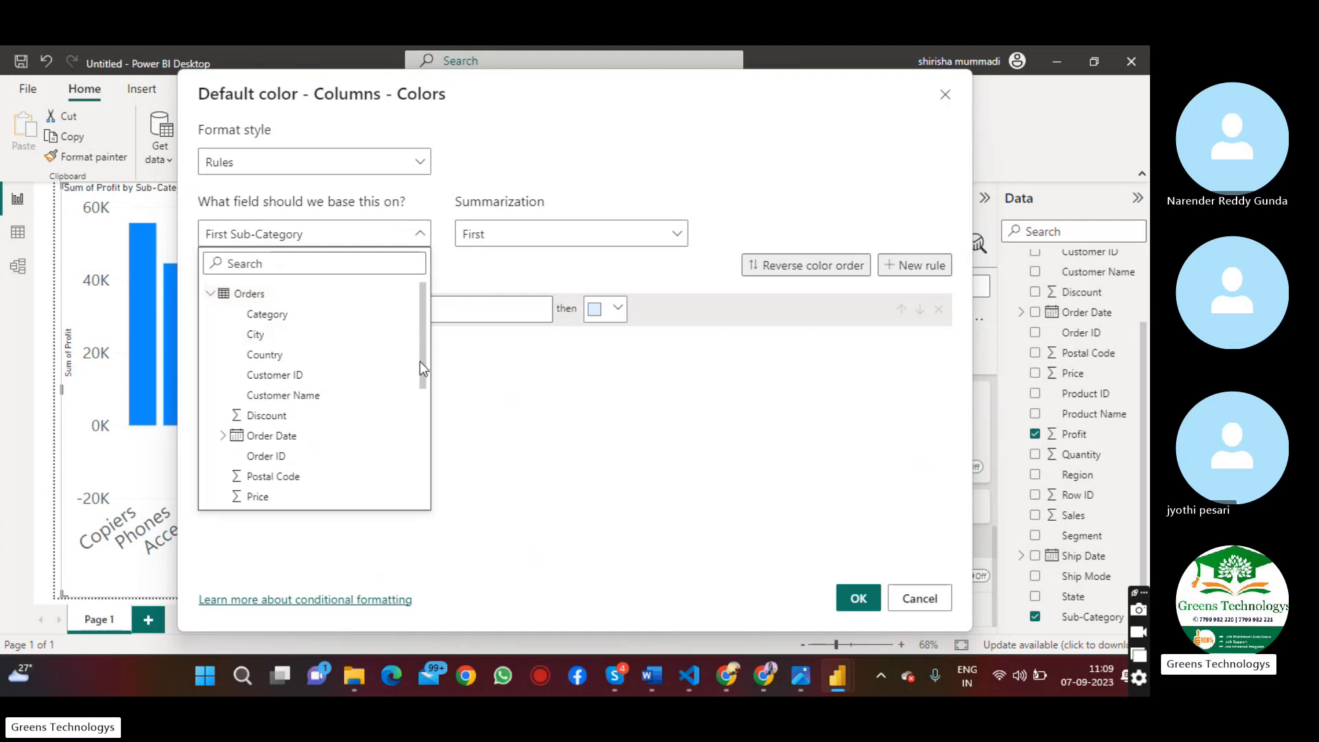
drag(419, 361, 419, 496)
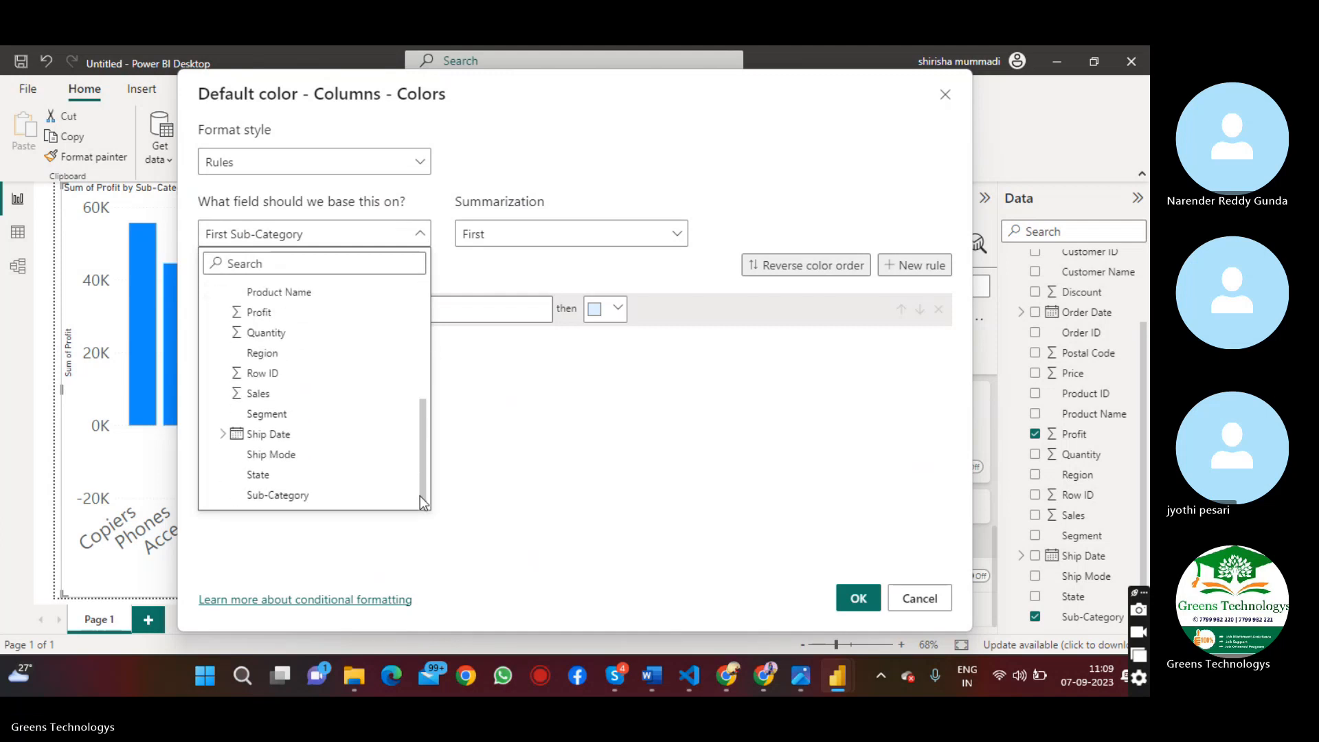
scroll(275, 385, up, 1)
click(270, 380)
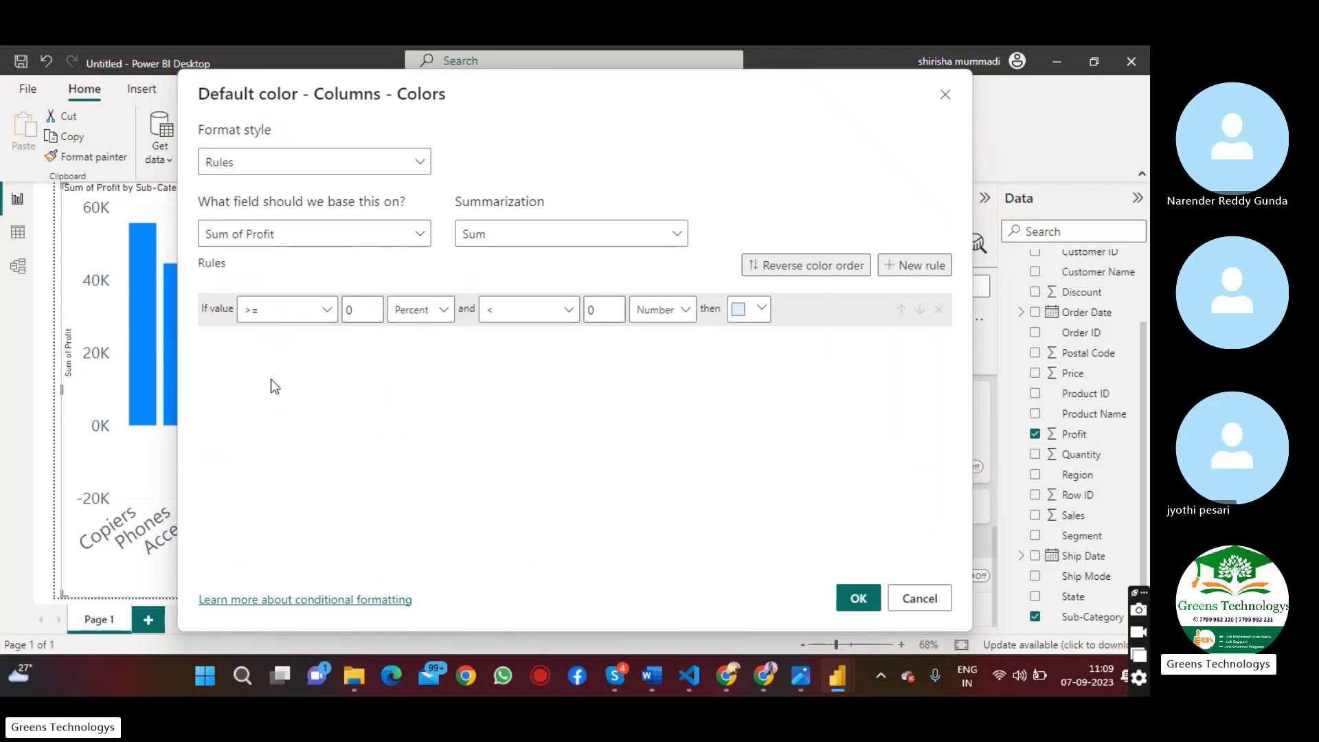
Define the first rule to color values from 0 percent up to Max in green #39942B
drag(361, 313, 345, 314)
click(619, 311)
key(BackSpace)
click(762, 309)
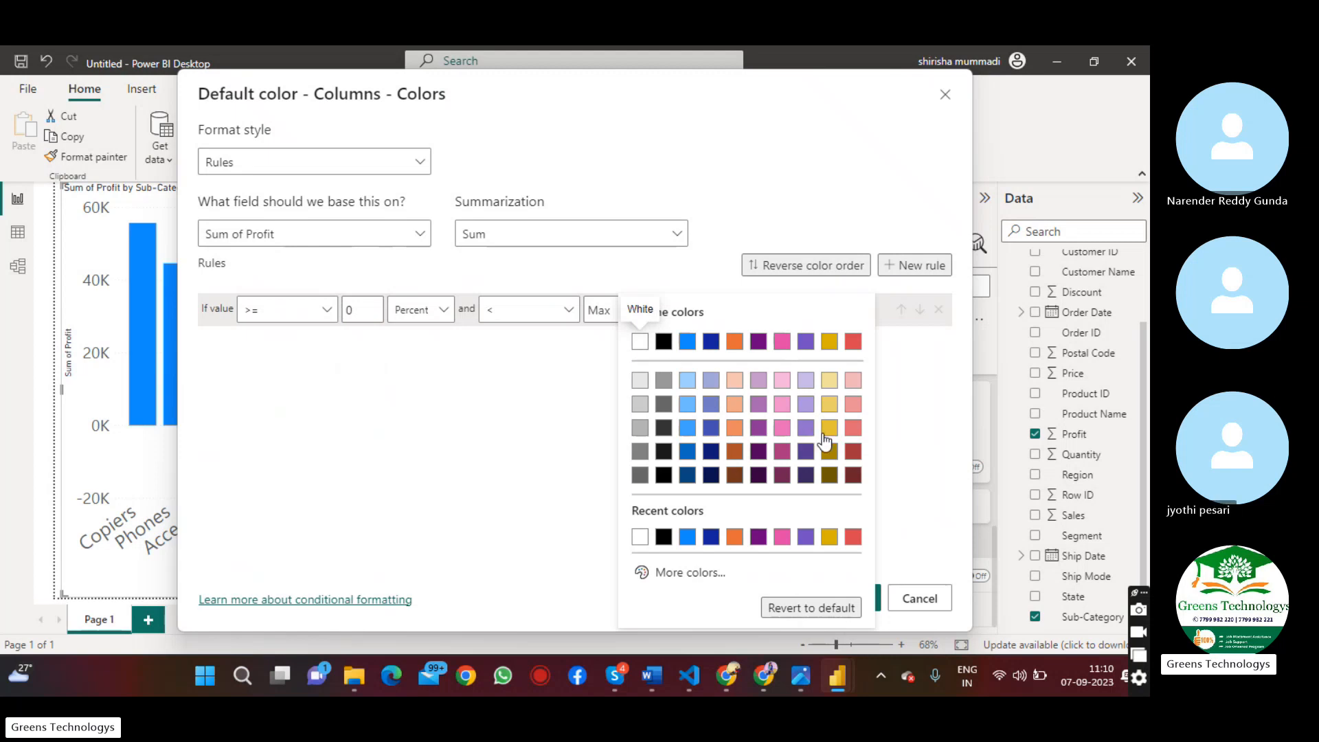
click(693, 578)
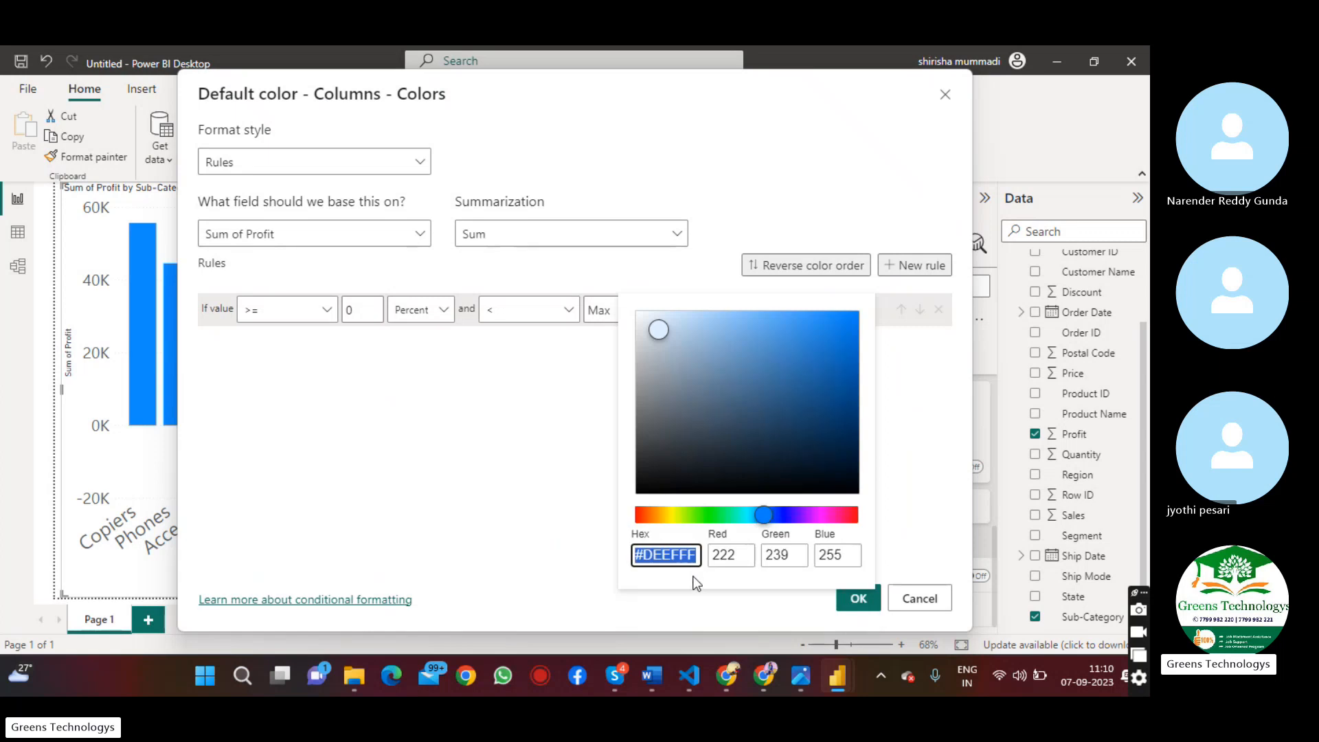
click(706, 515)
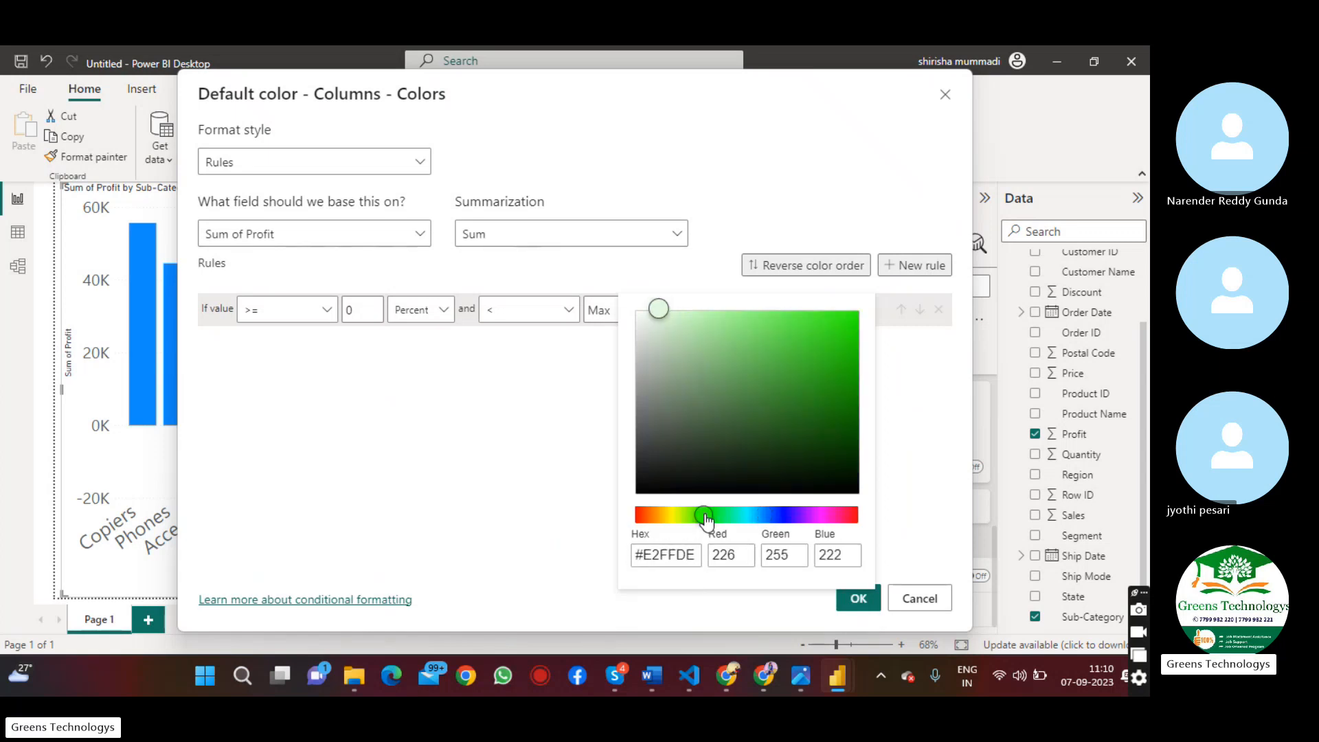
click(790, 386)
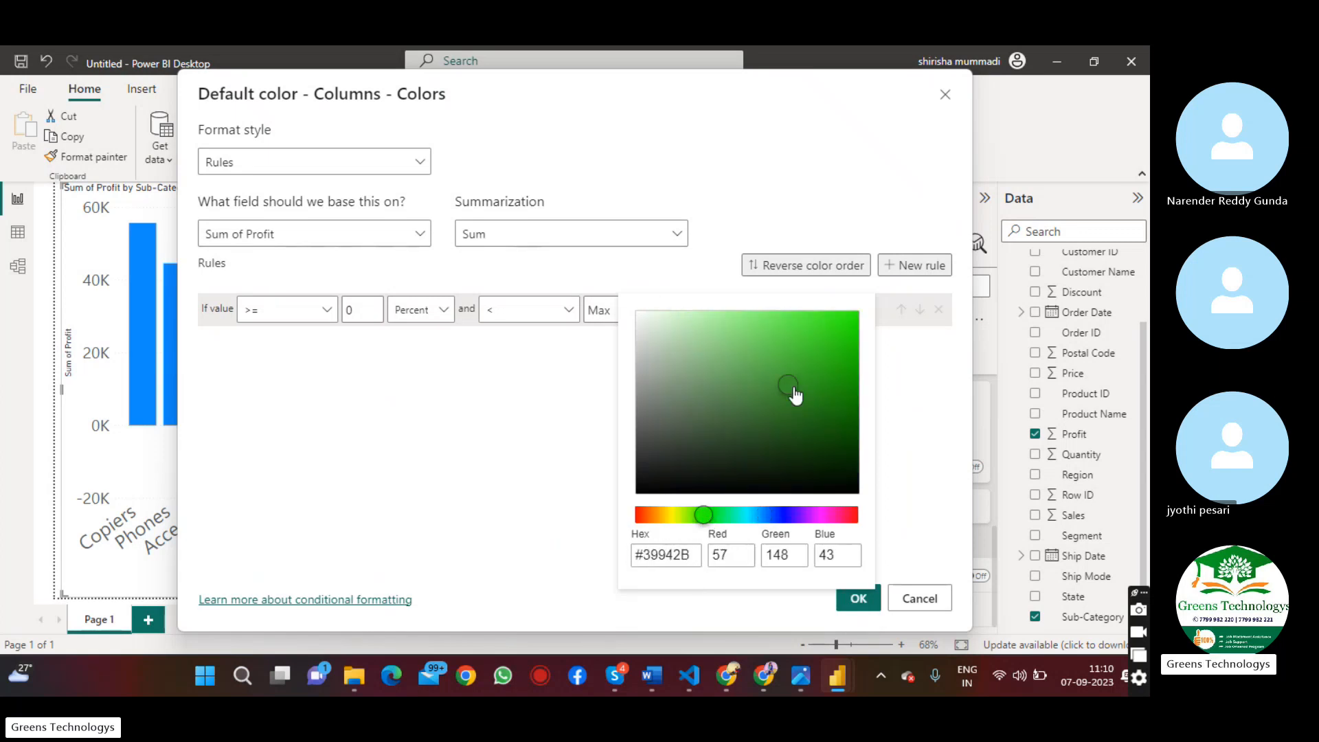
click(893, 398)
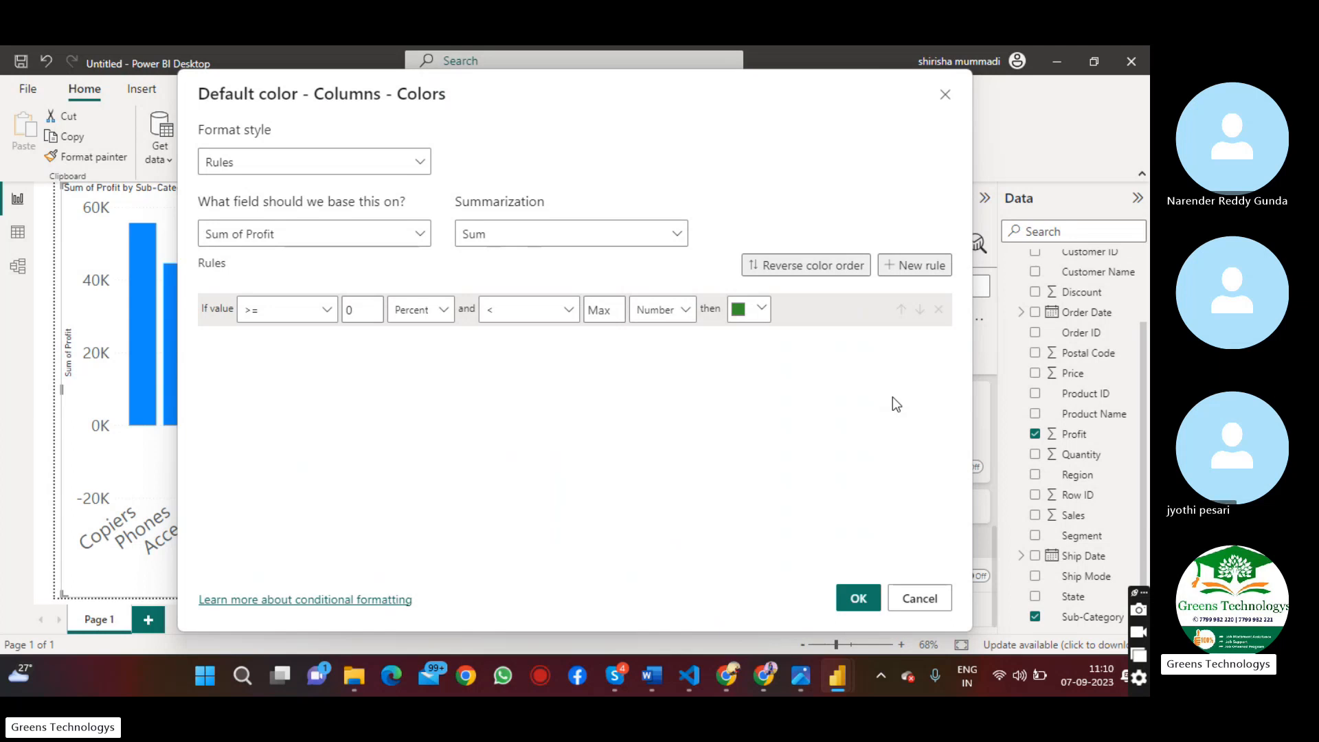
Add a second color rule covering values from Min up to 0
click(908, 272)
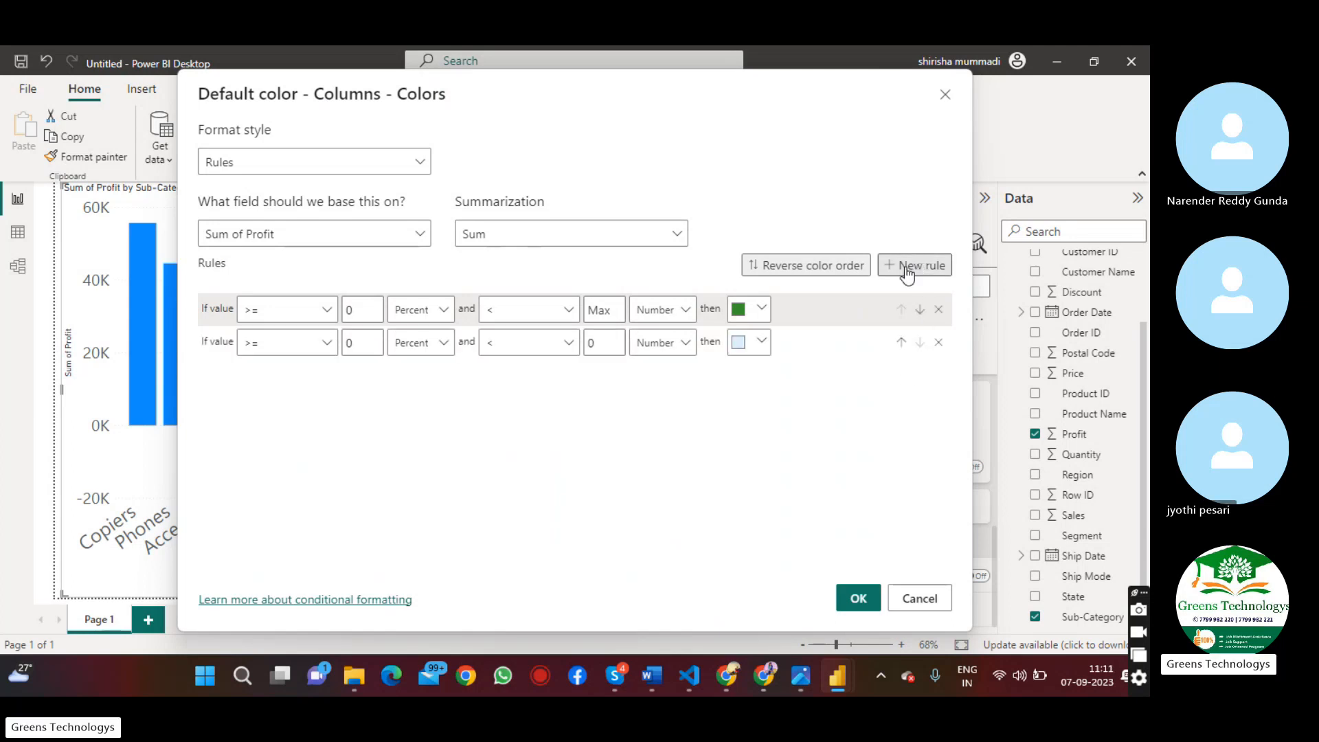
click(607, 347)
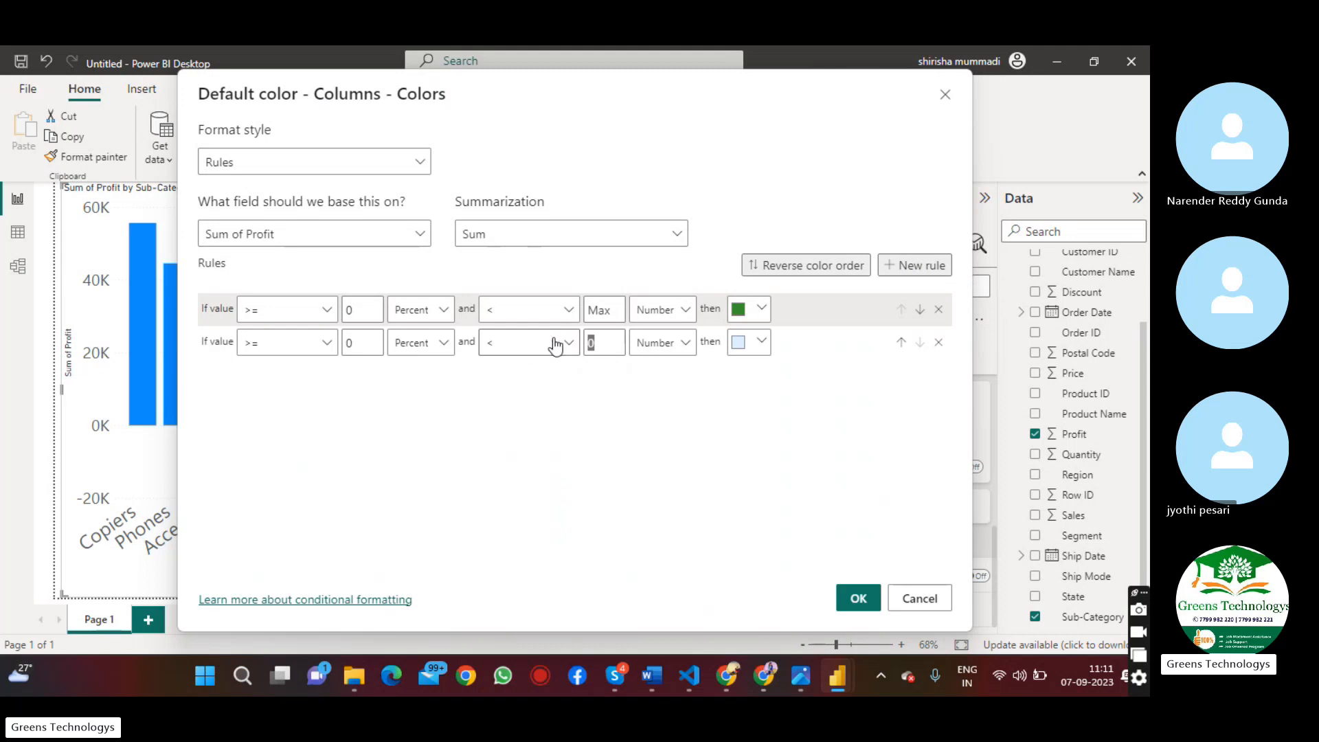
click(345, 347)
key(BackSpace)
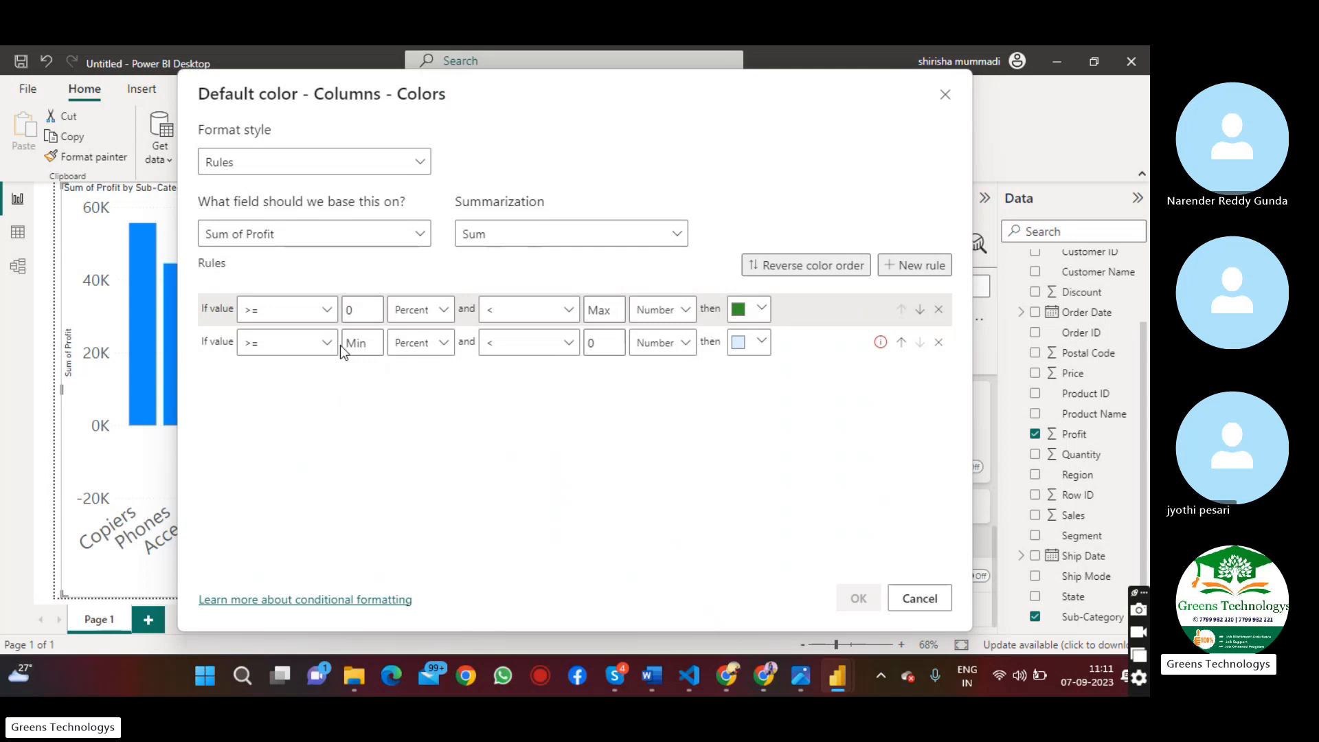
Change the lower limit type of both color rules to Number
click(444, 313)
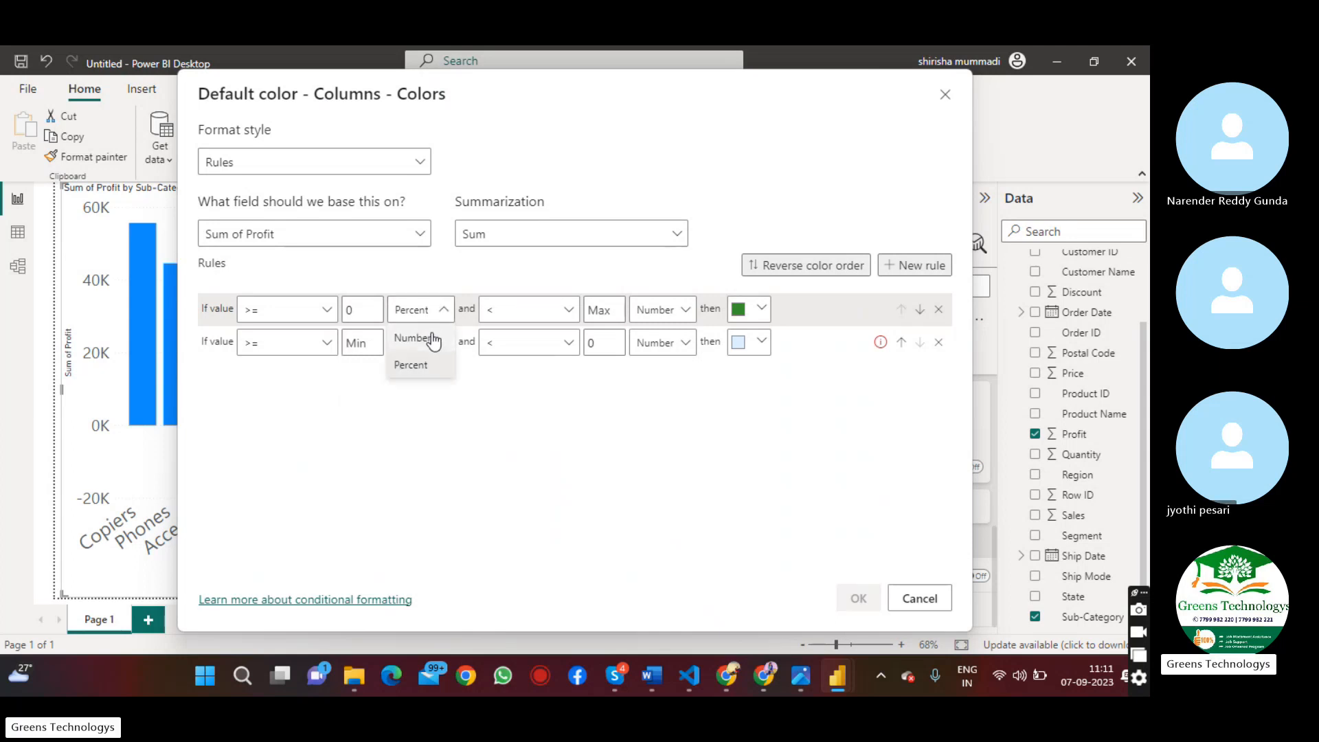
click(433, 338)
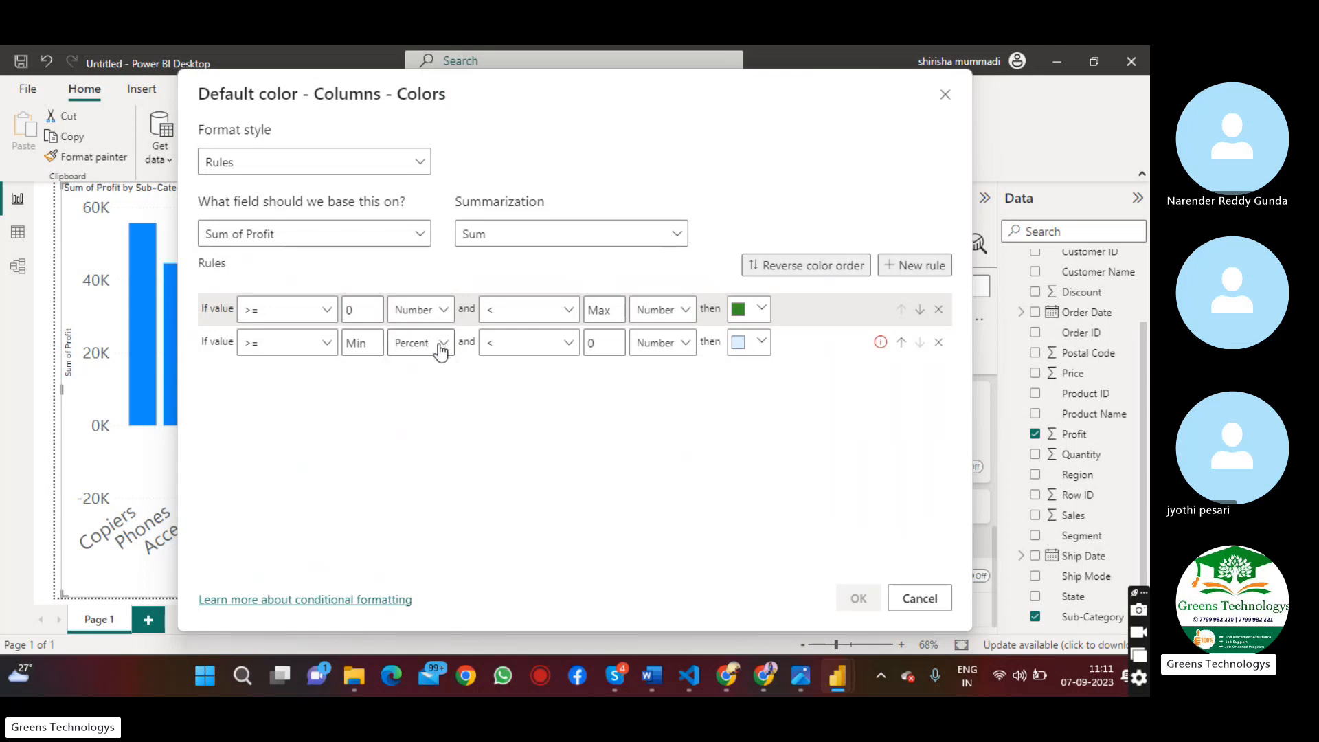
click(441, 347)
click(427, 366)
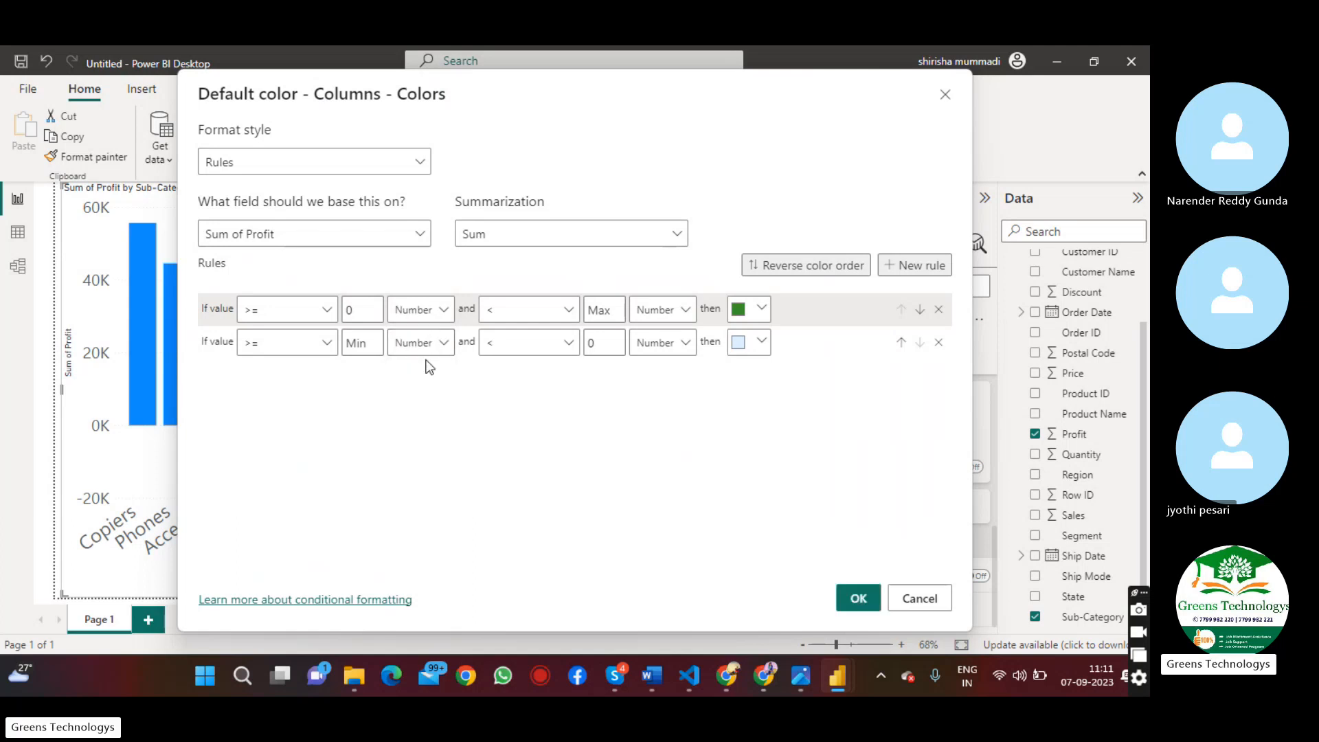
Set the second rule's color to dark red #a1343c and apply both rules to the columns
double_click(349, 309)
double_click(604, 342)
click(761, 351)
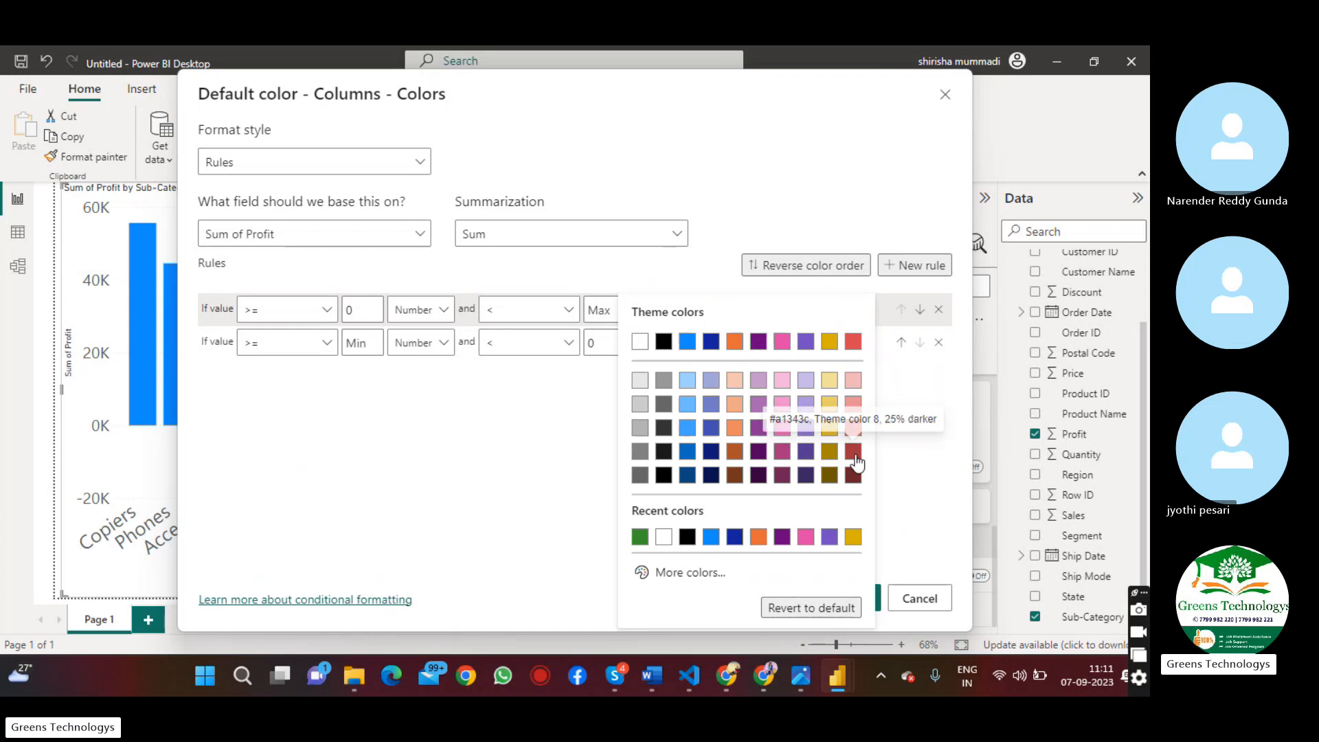
click(853, 451)
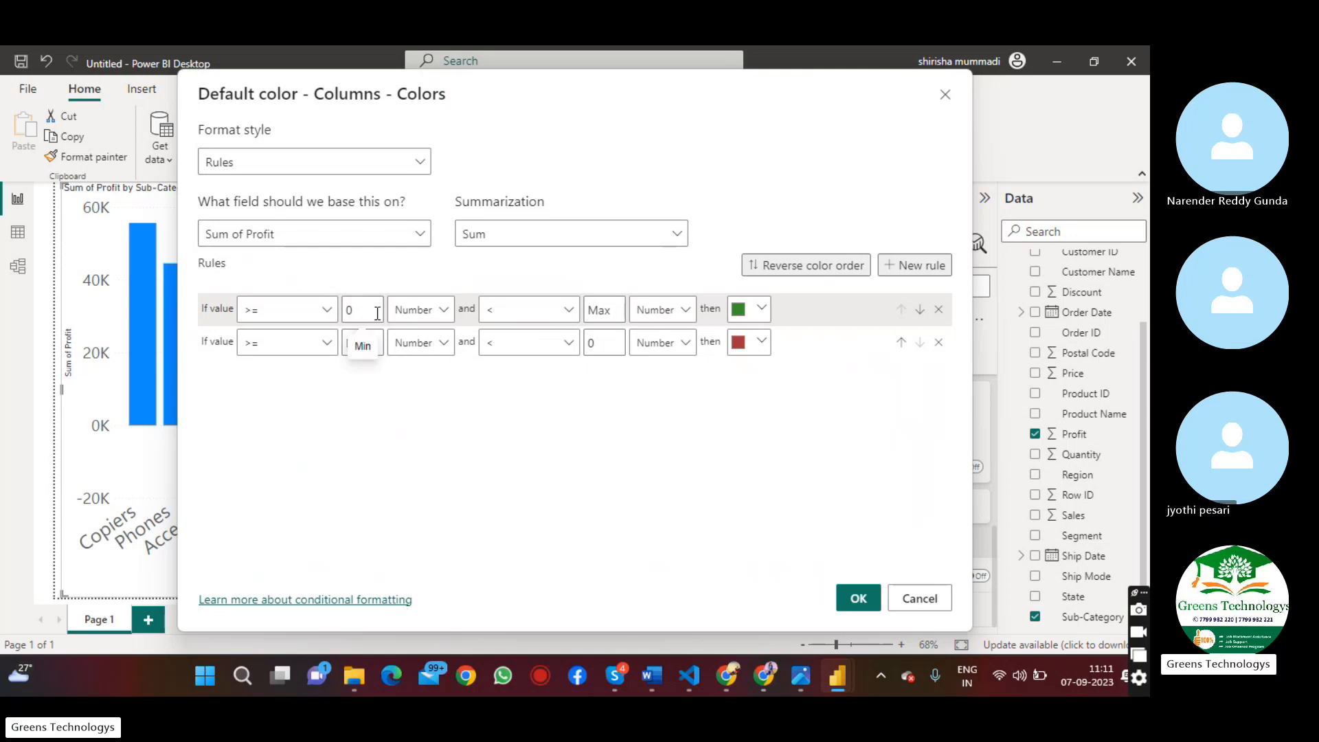
double_click(348, 310)
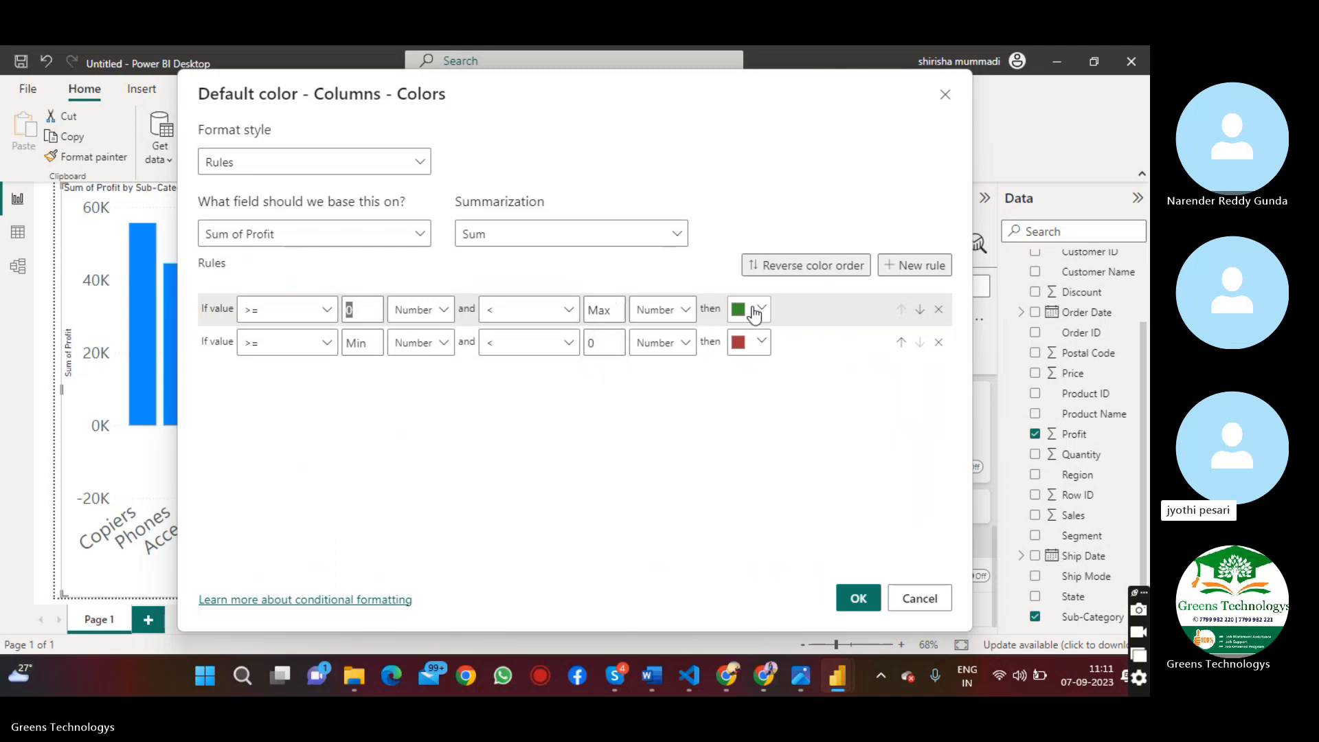
double_click(602, 340)
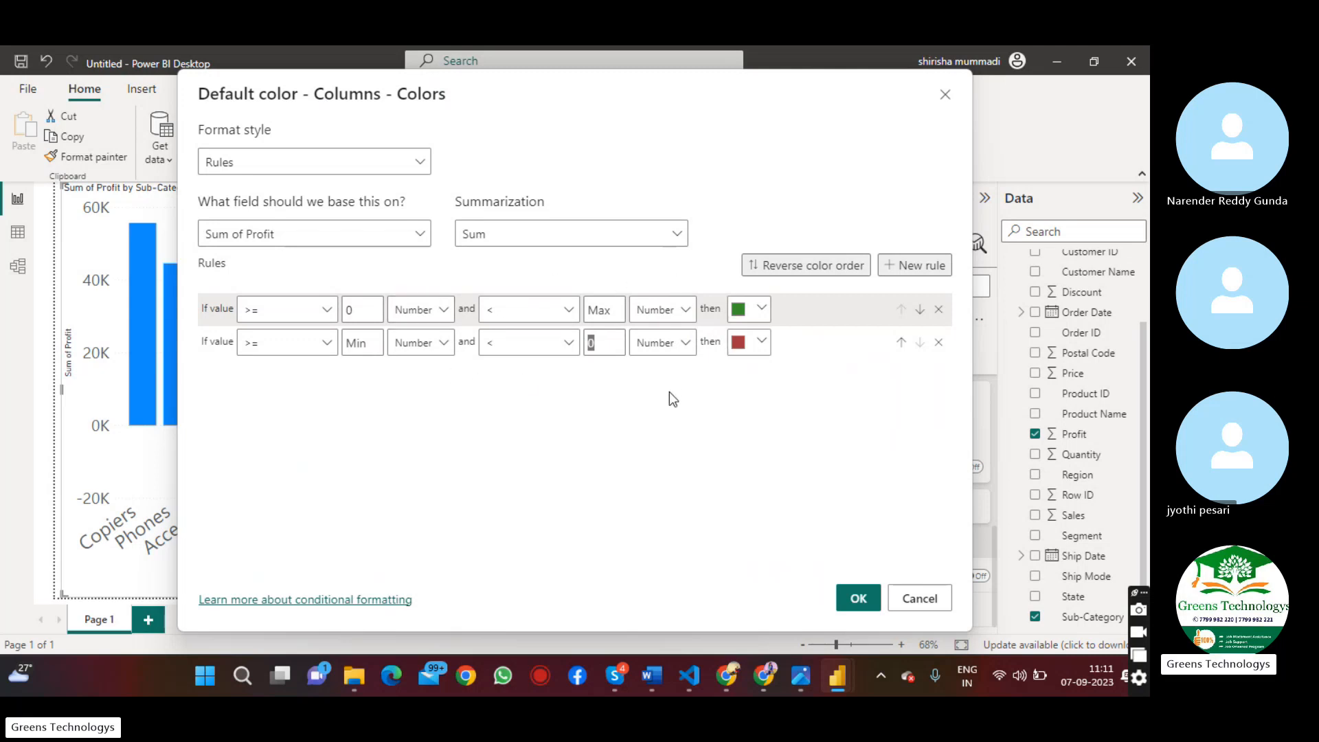
click(659, 406)
click(857, 599)
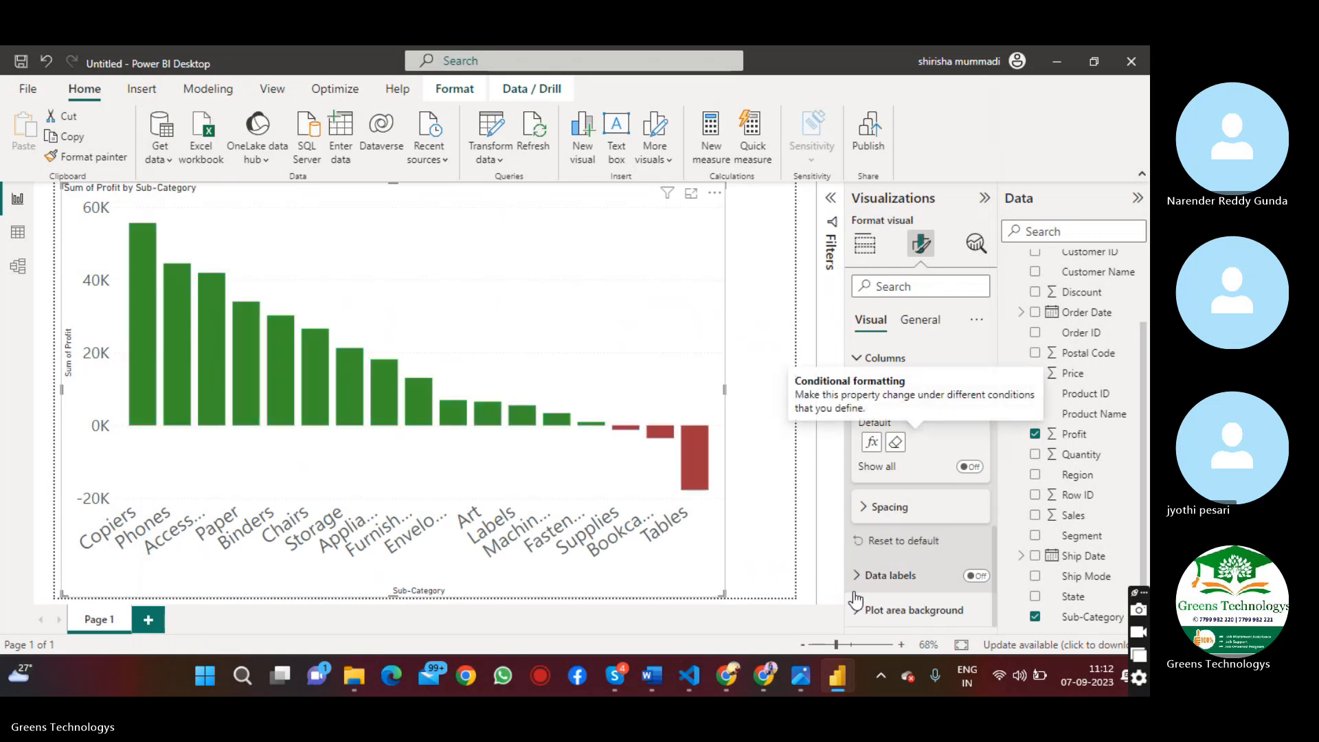
Examine the profit values of the green and red sub-category columns in the chart
mouse_move(270, 388)
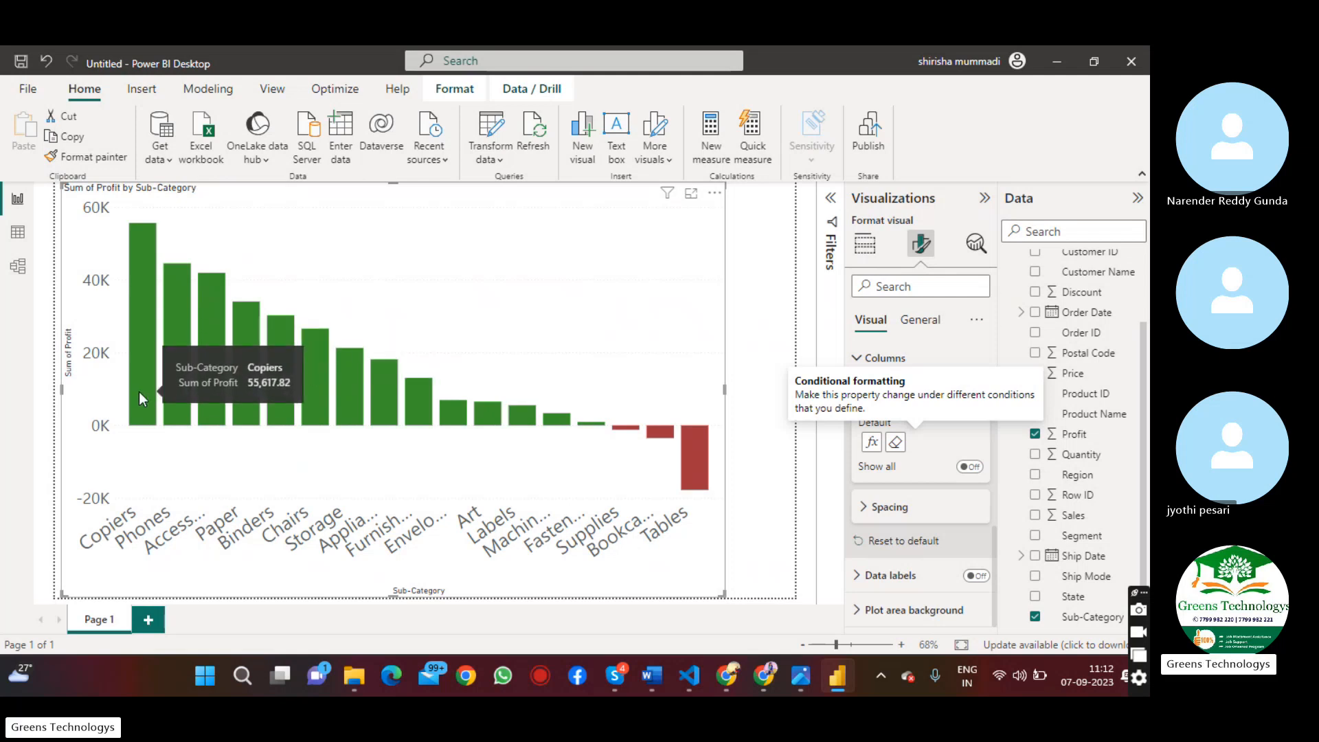
mouse_move(163, 320)
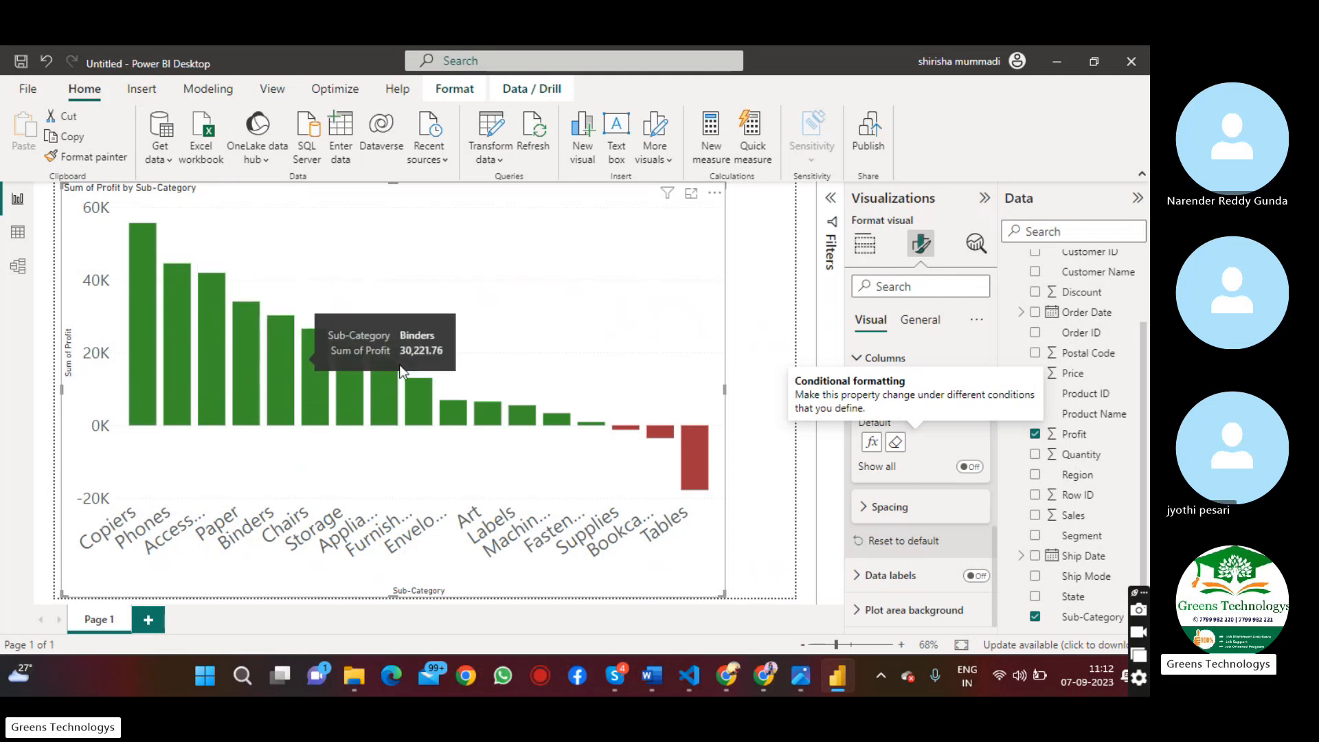
mouse_move(687, 451)
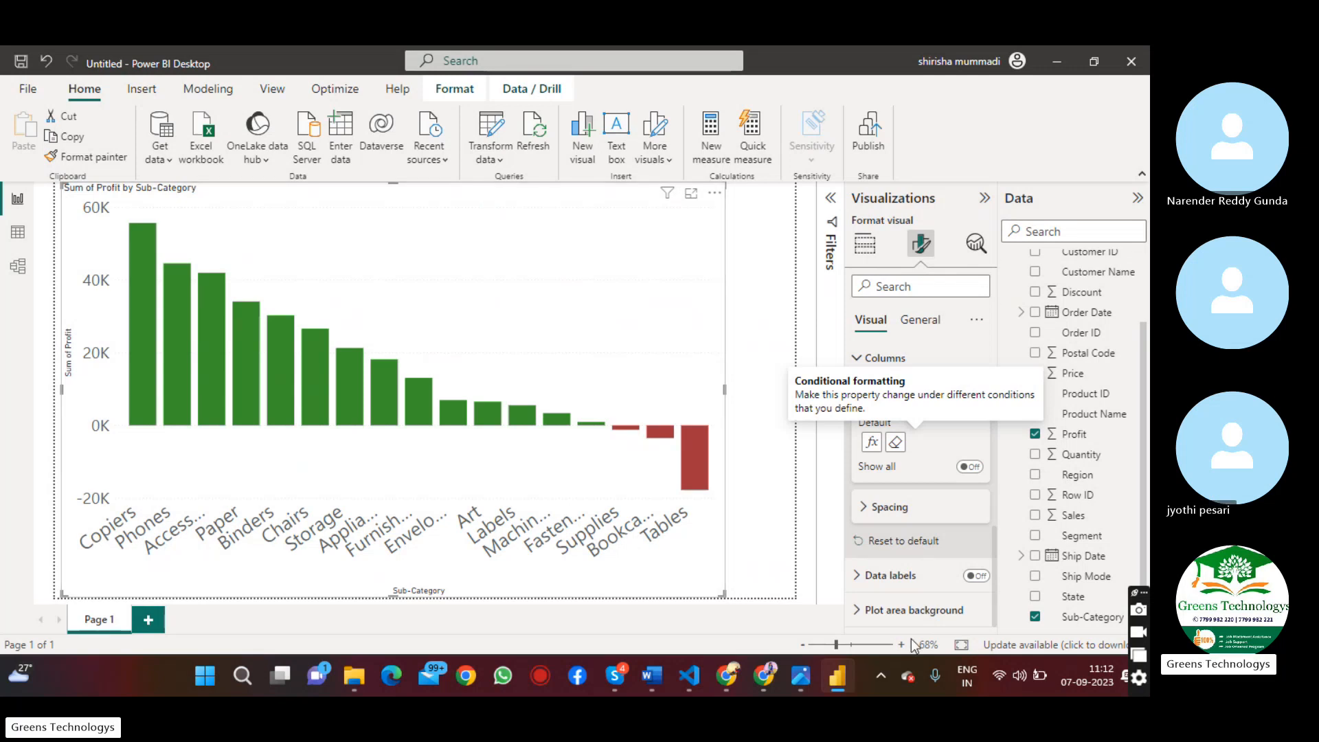
click(933, 686)
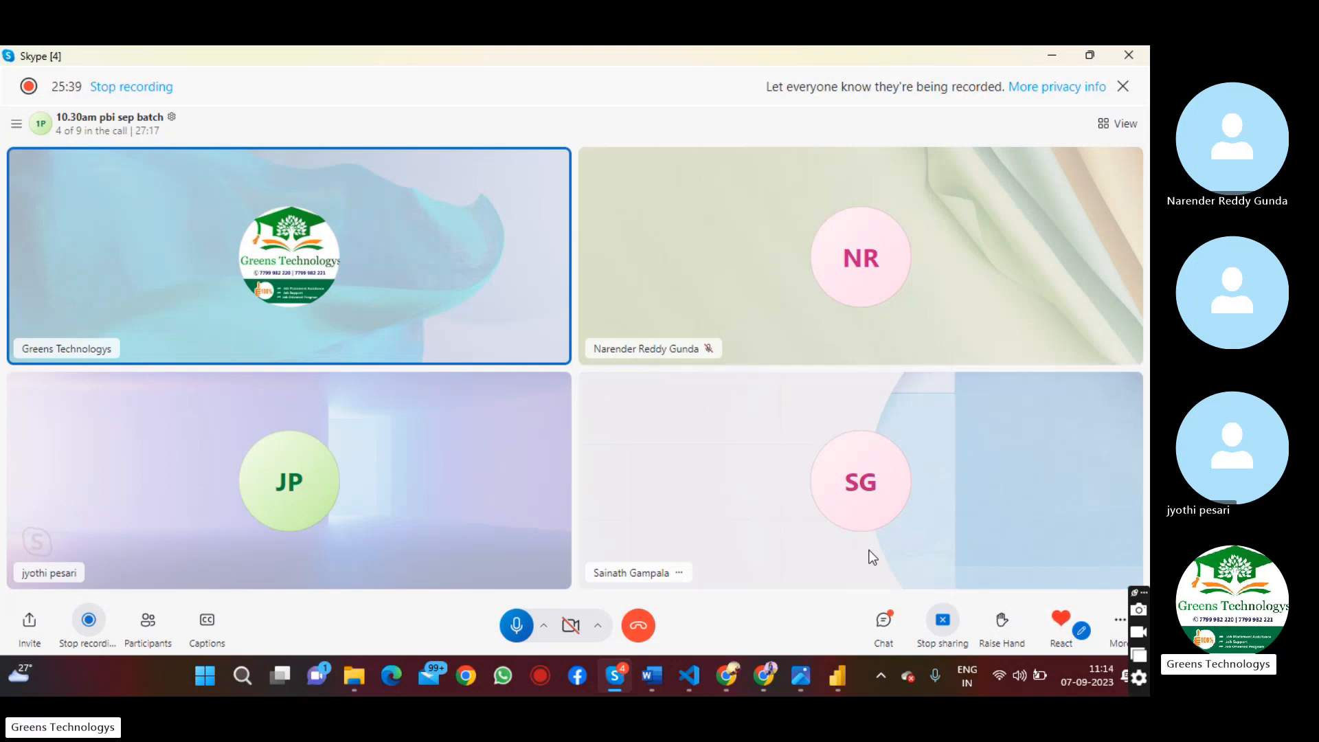
key(alt+Tab)
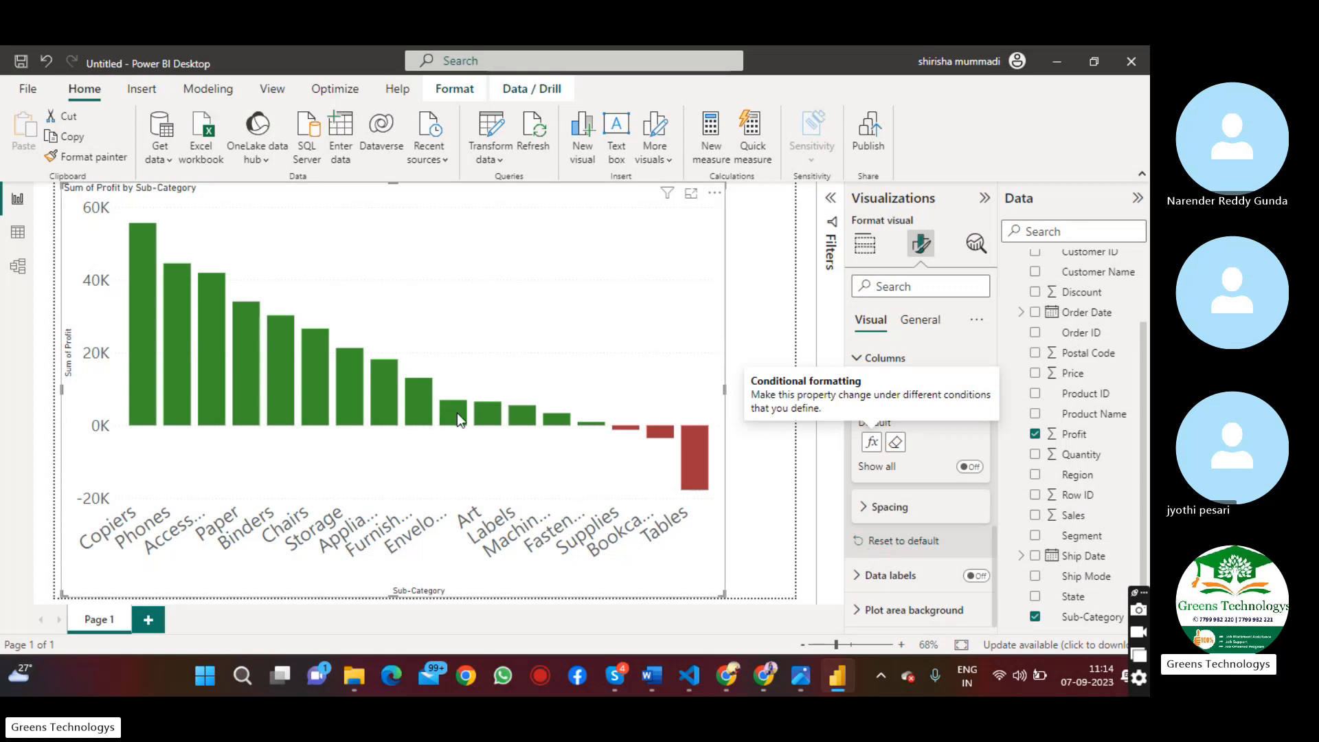
mouse_move(458, 415)
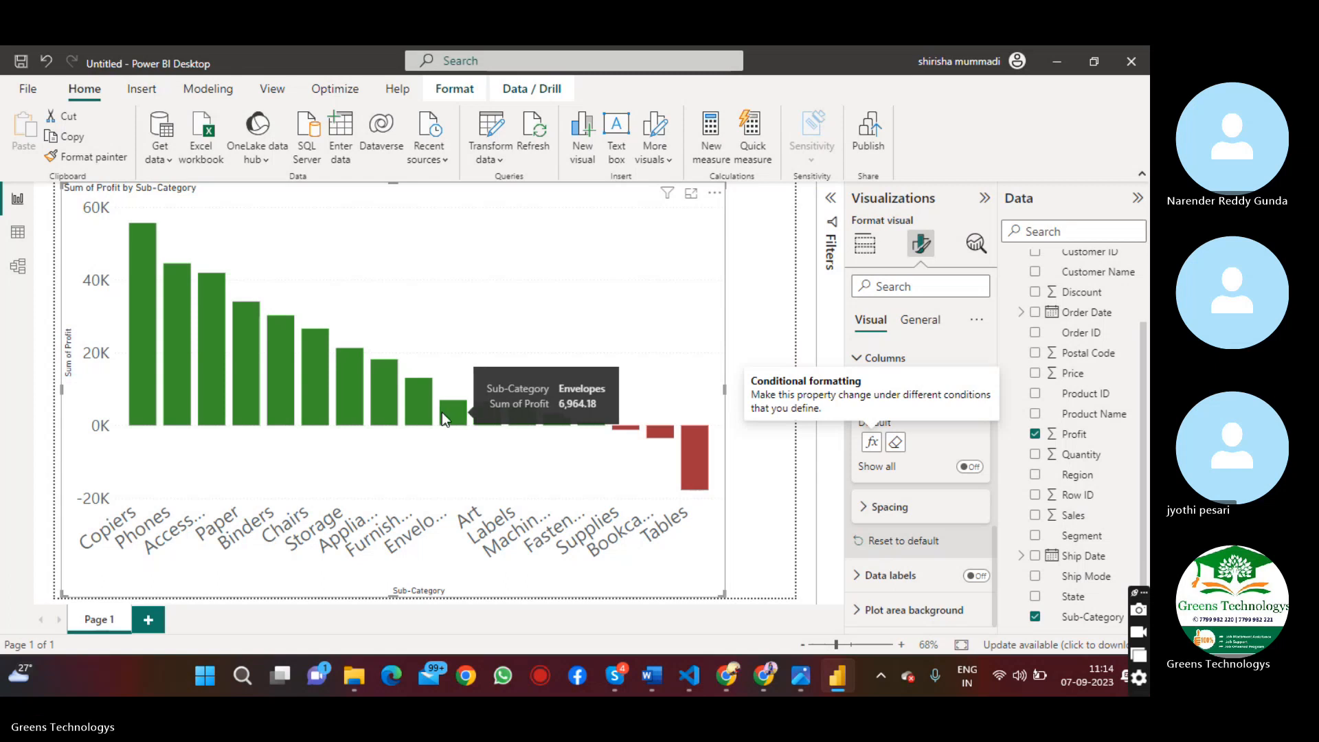
mouse_move(419, 404)
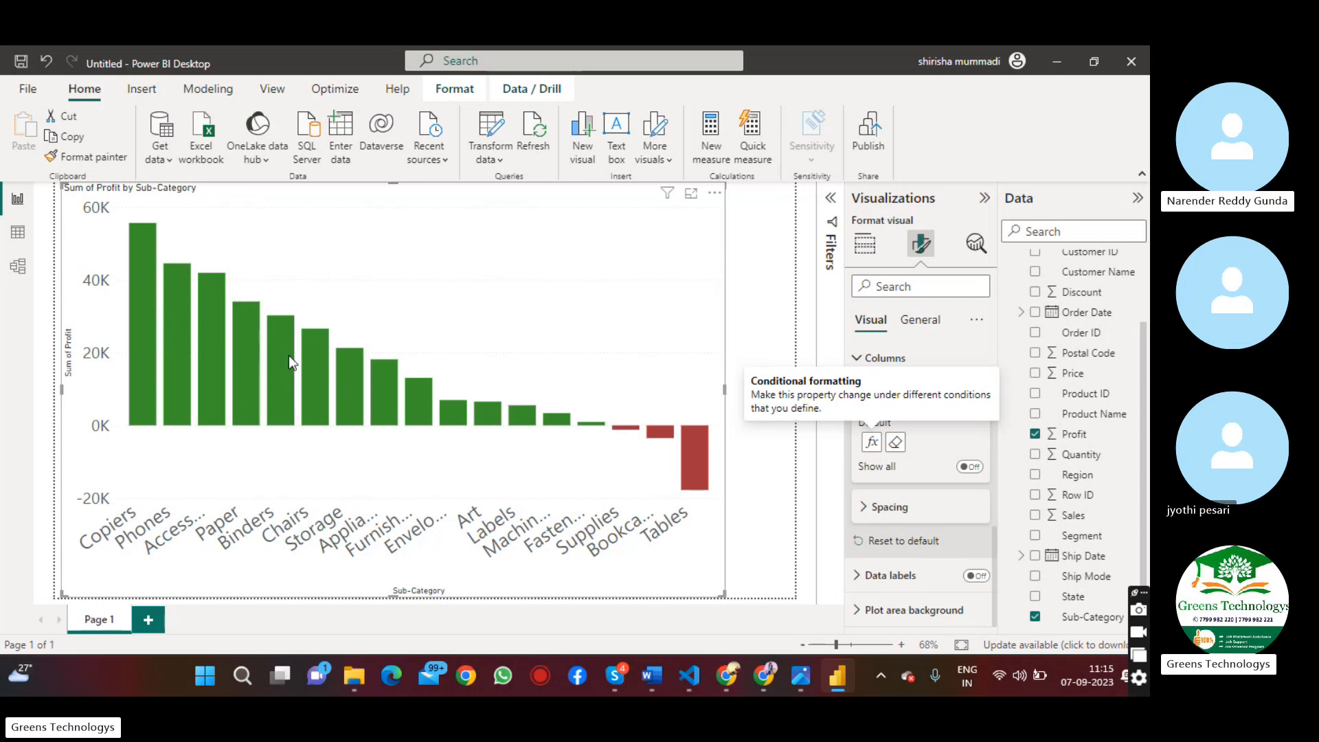
mouse_move(288, 355)
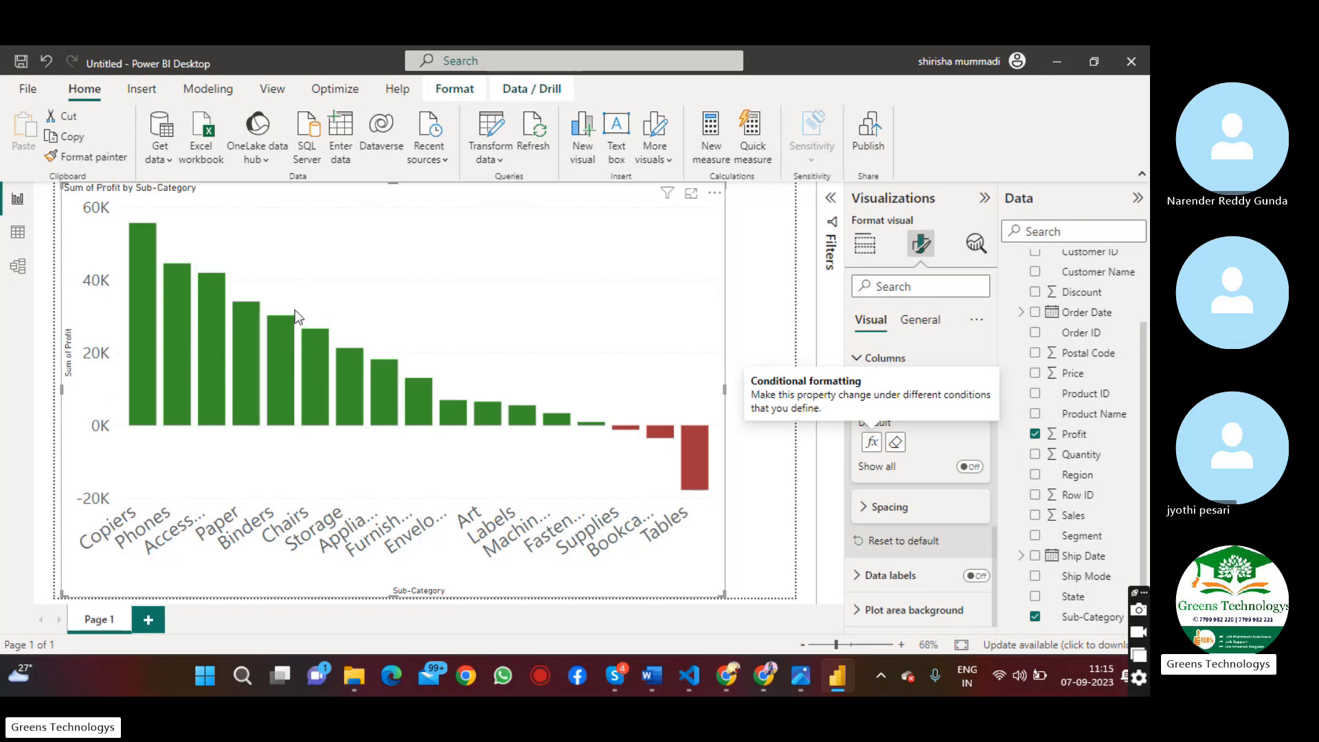
mouse_move(182, 274)
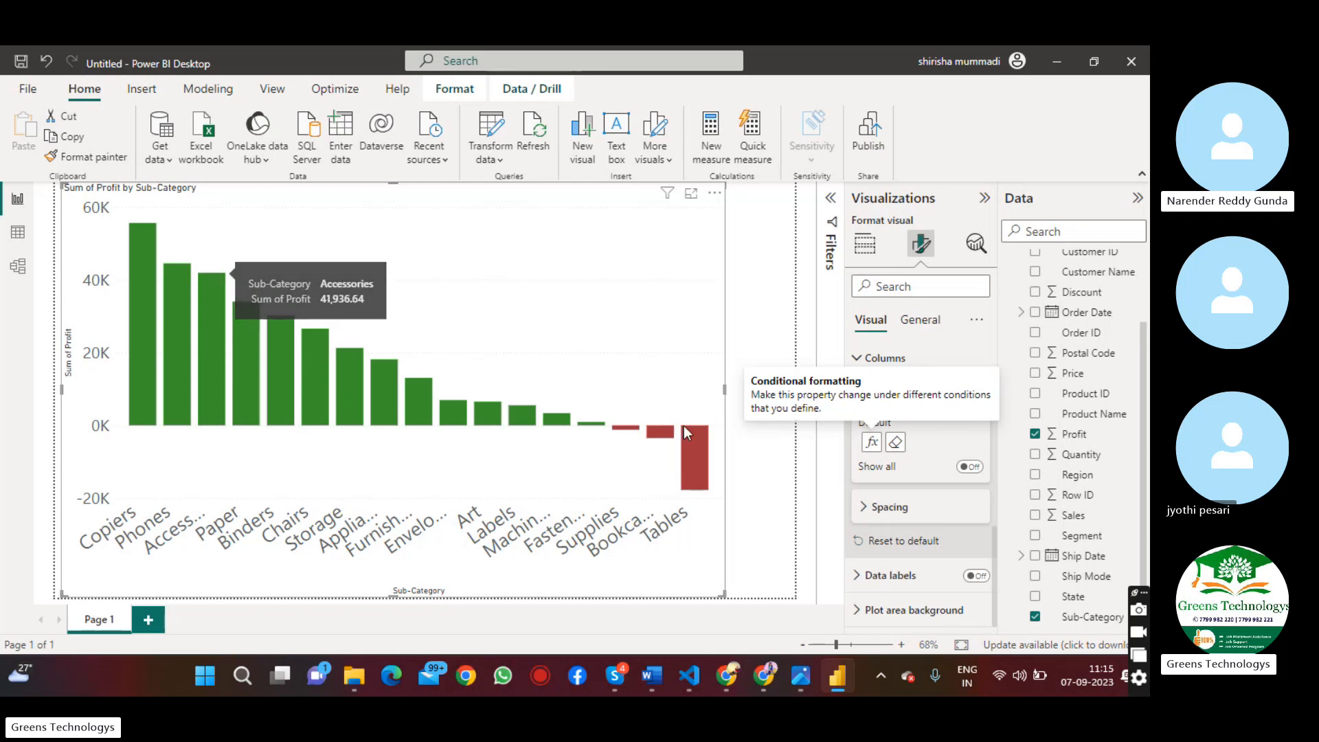
Reopen the column color rules and set the green rule's upper limit to 20000 with type Number
mouse_move(691, 452)
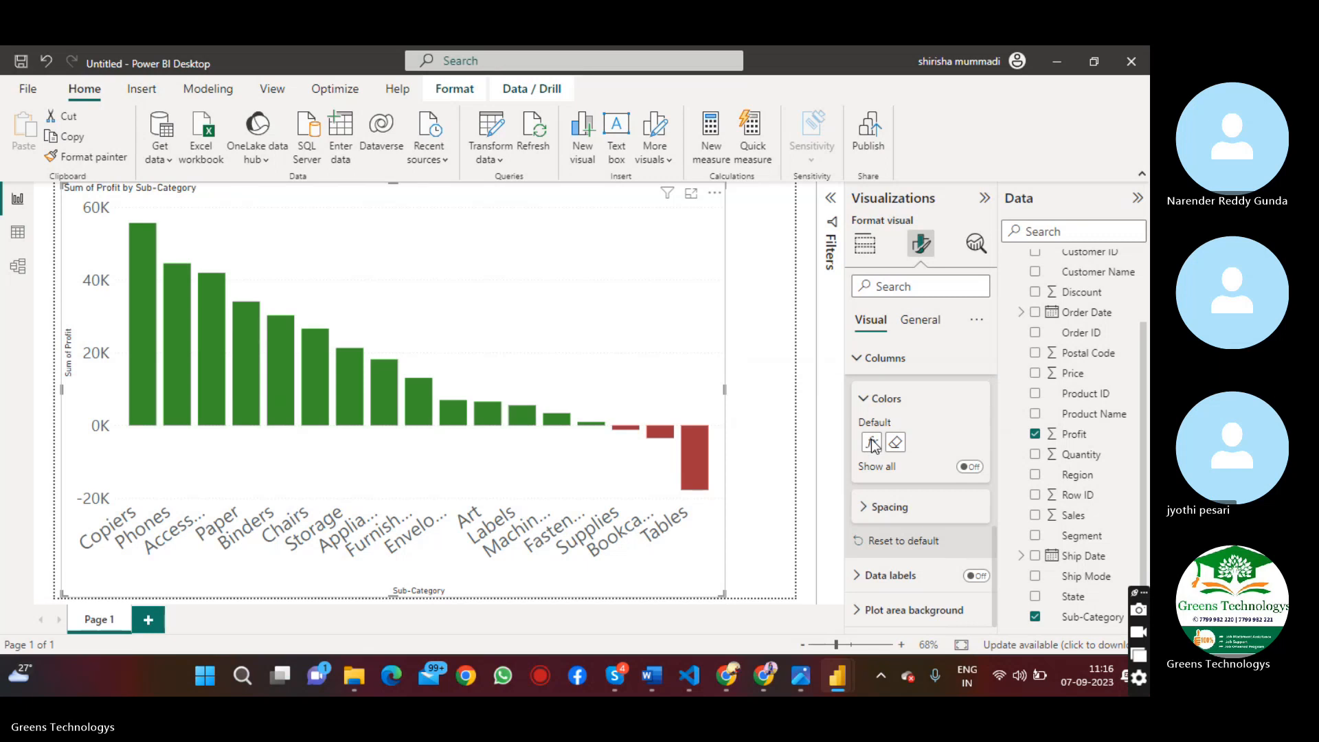
click(872, 443)
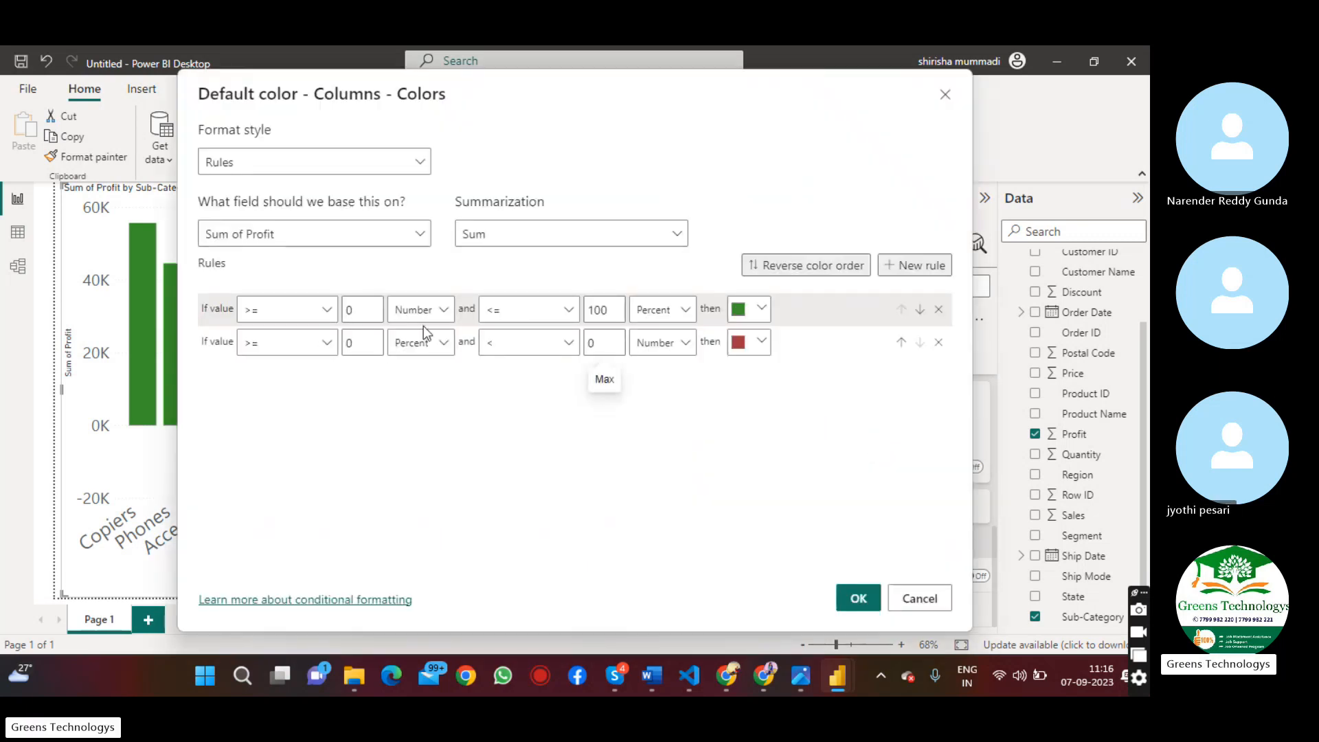
click(610, 309)
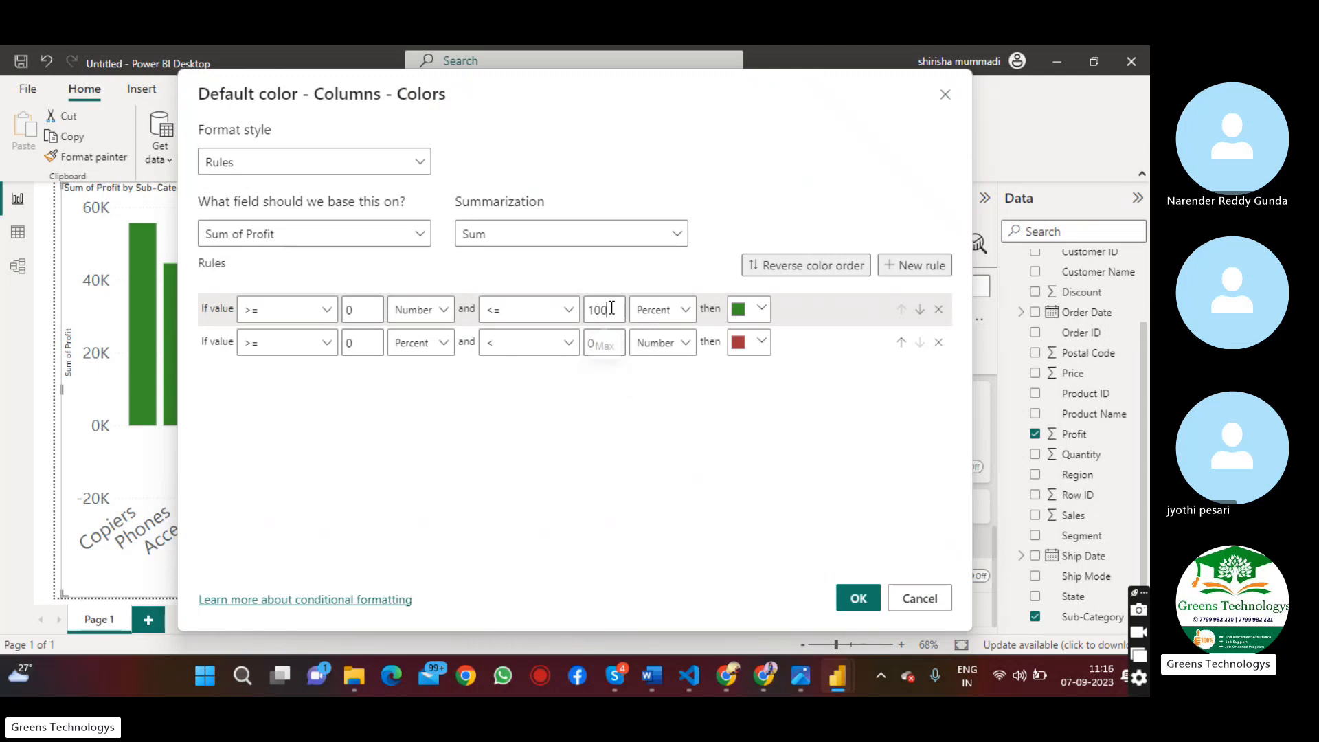
key(BackSpace)
key(BackSpace)
key(BackSpace)
text(2000)
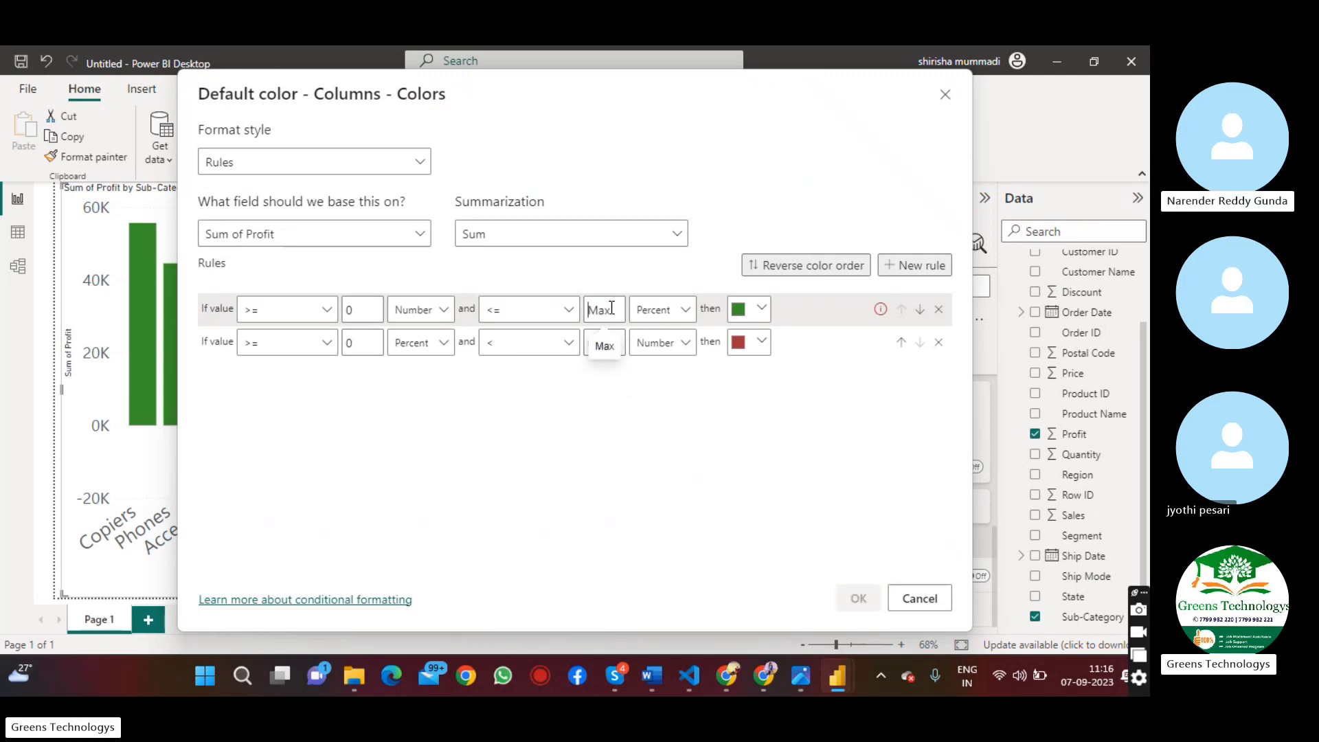
text(0)
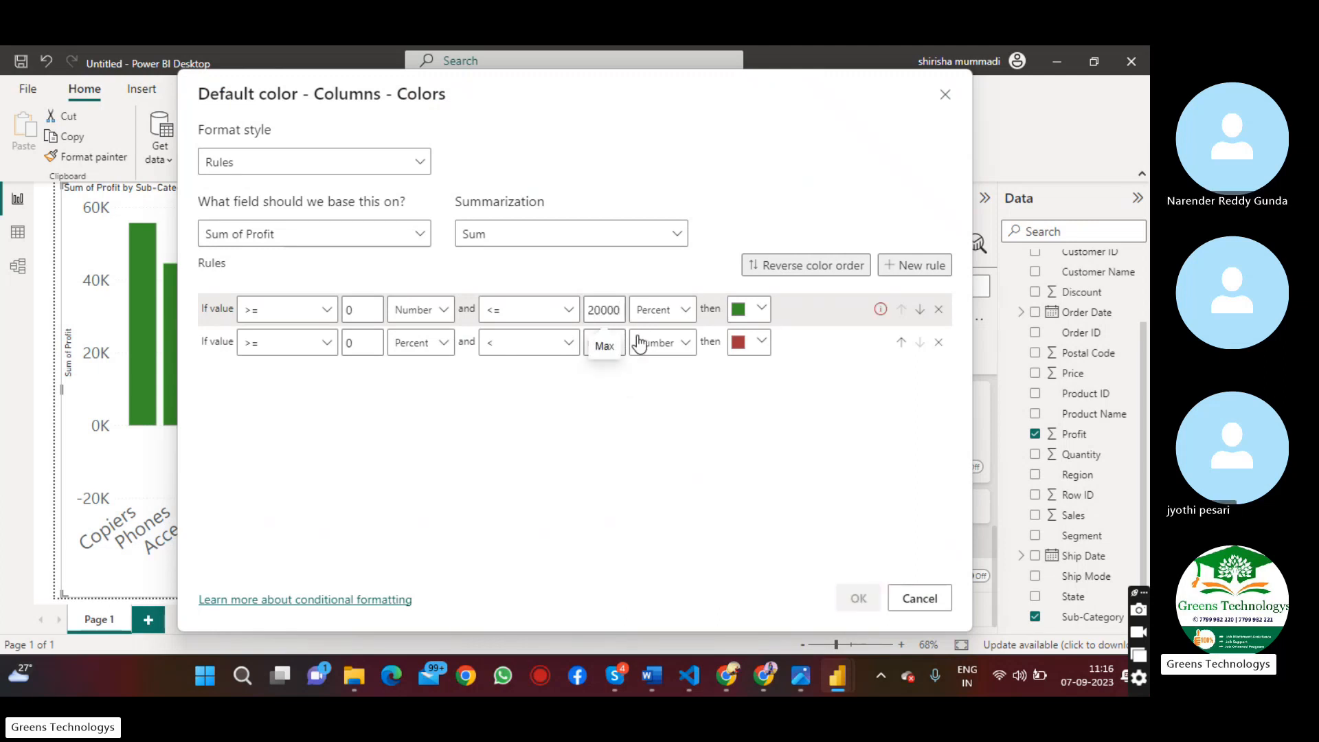
click(690, 313)
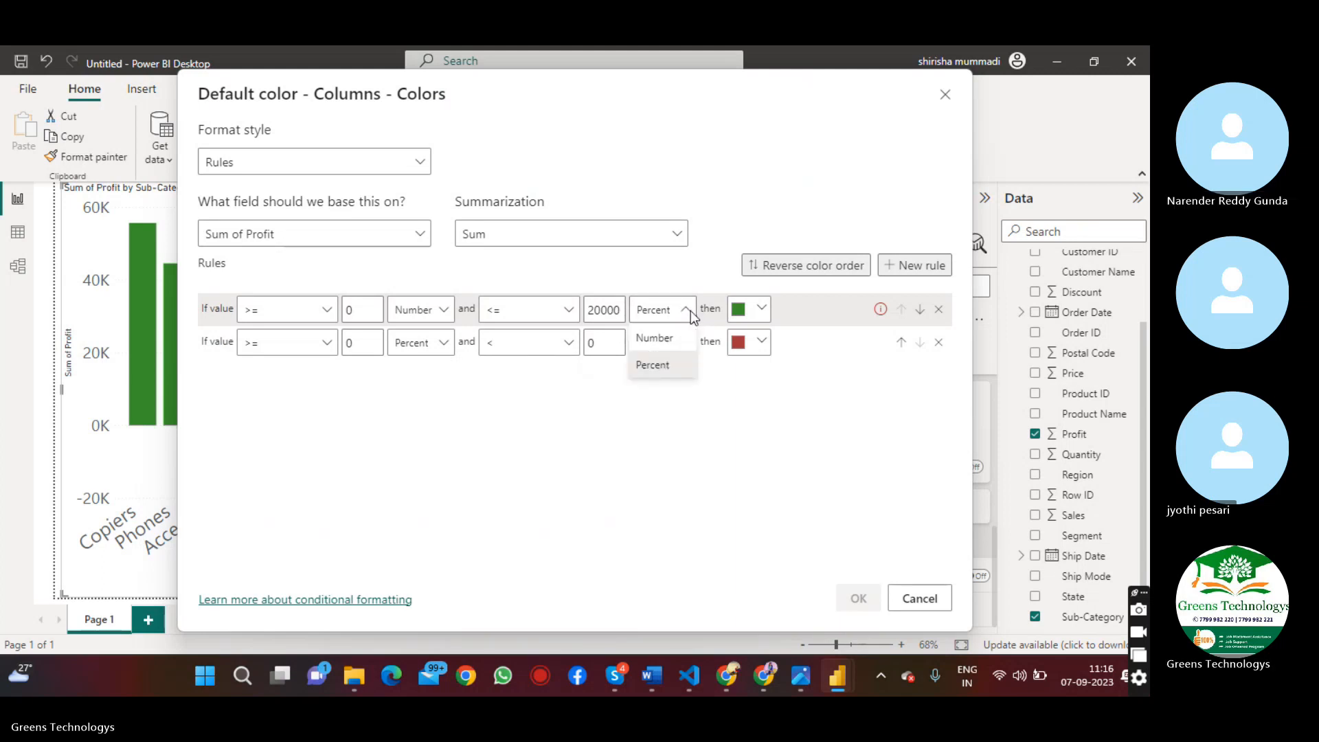
click(667, 344)
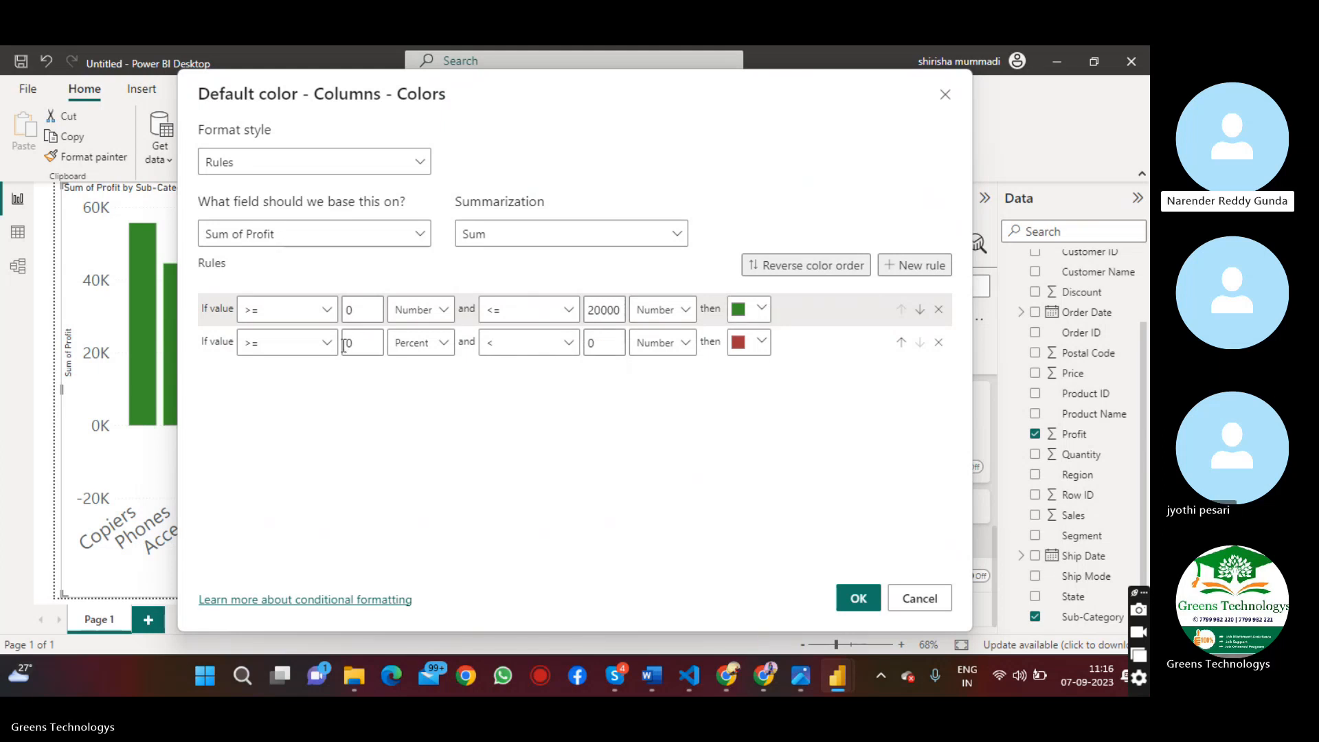
Set the second color rule's range to 20000 through 40000, with its lower limit type as Number
click(370, 346)
key(BackSpace)
text(2000)
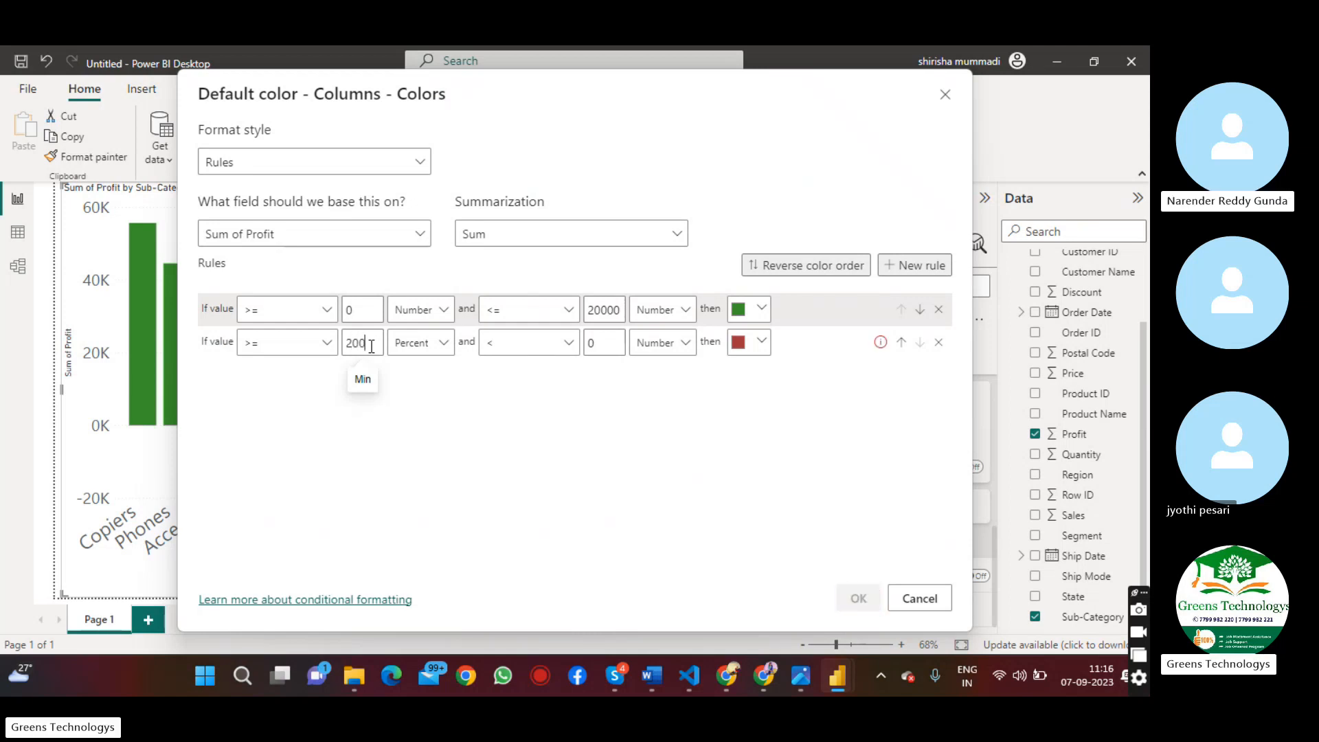
text(0)
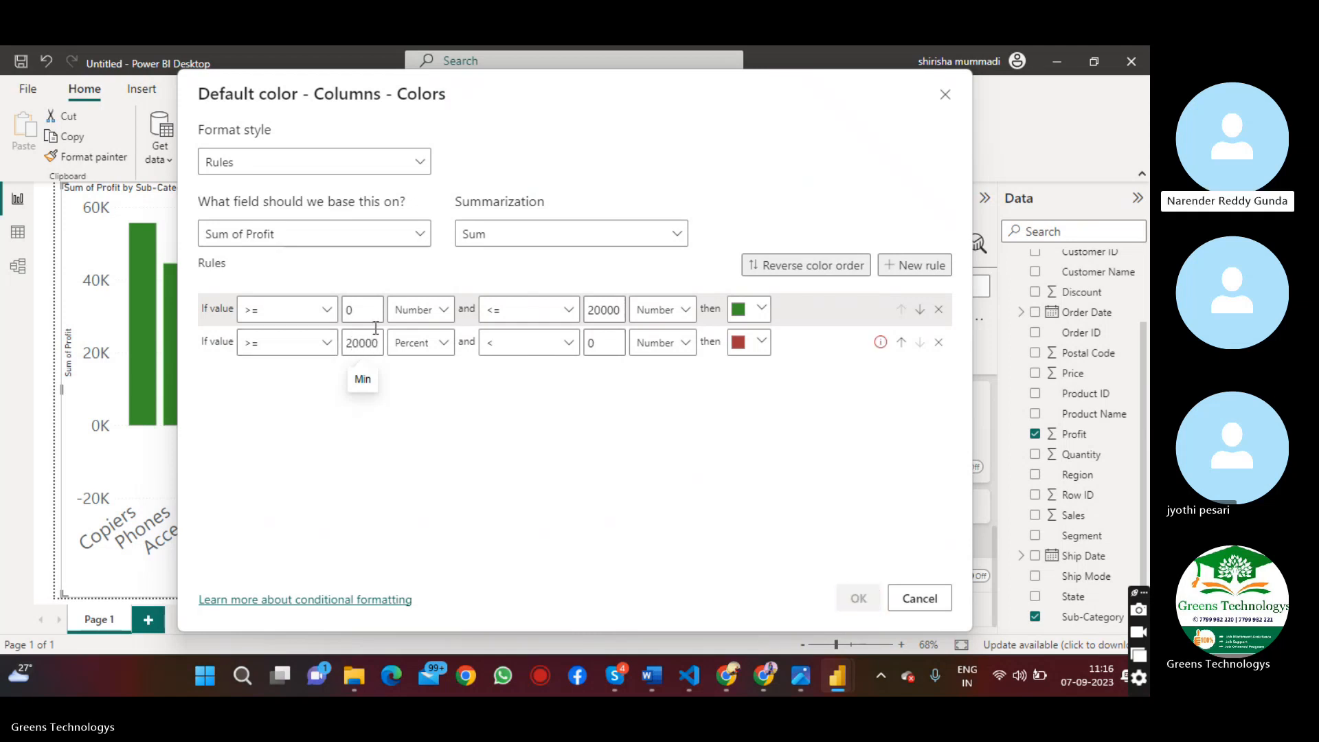
click(515, 343)
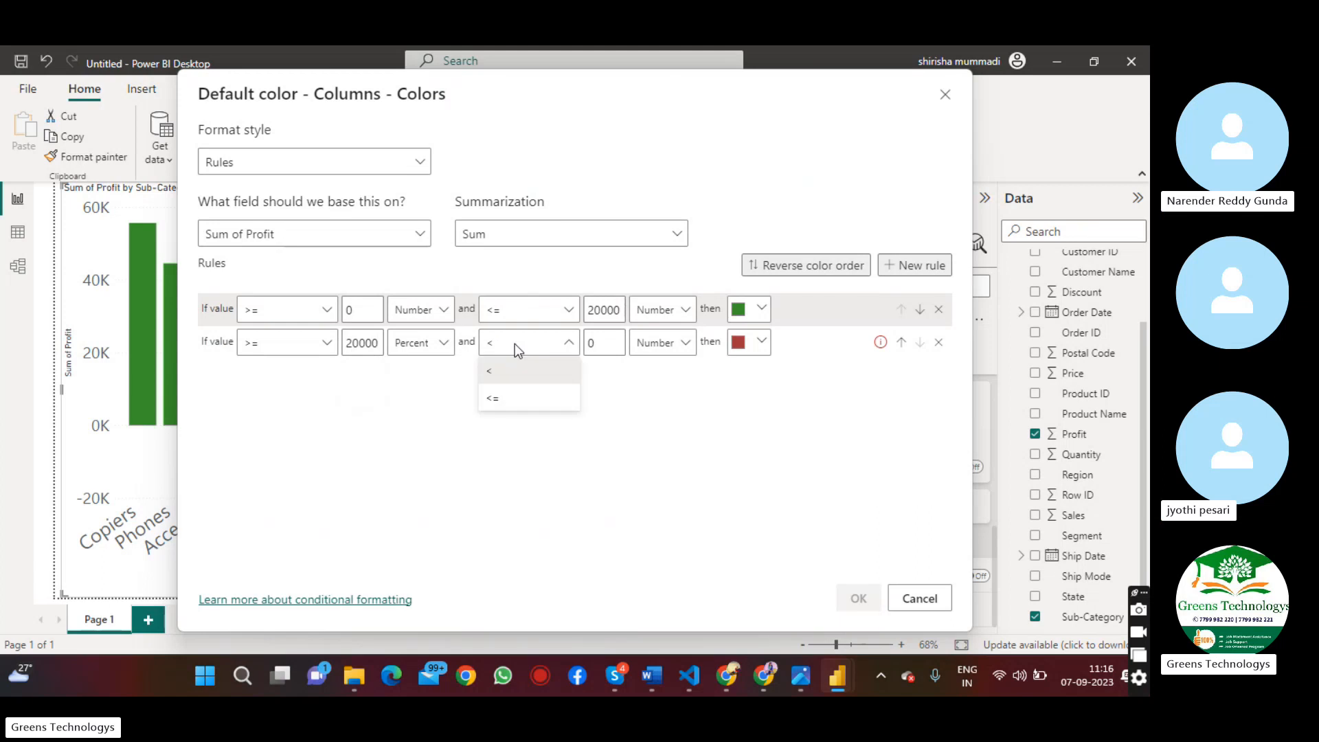
click(611, 342)
key(BackSpace)
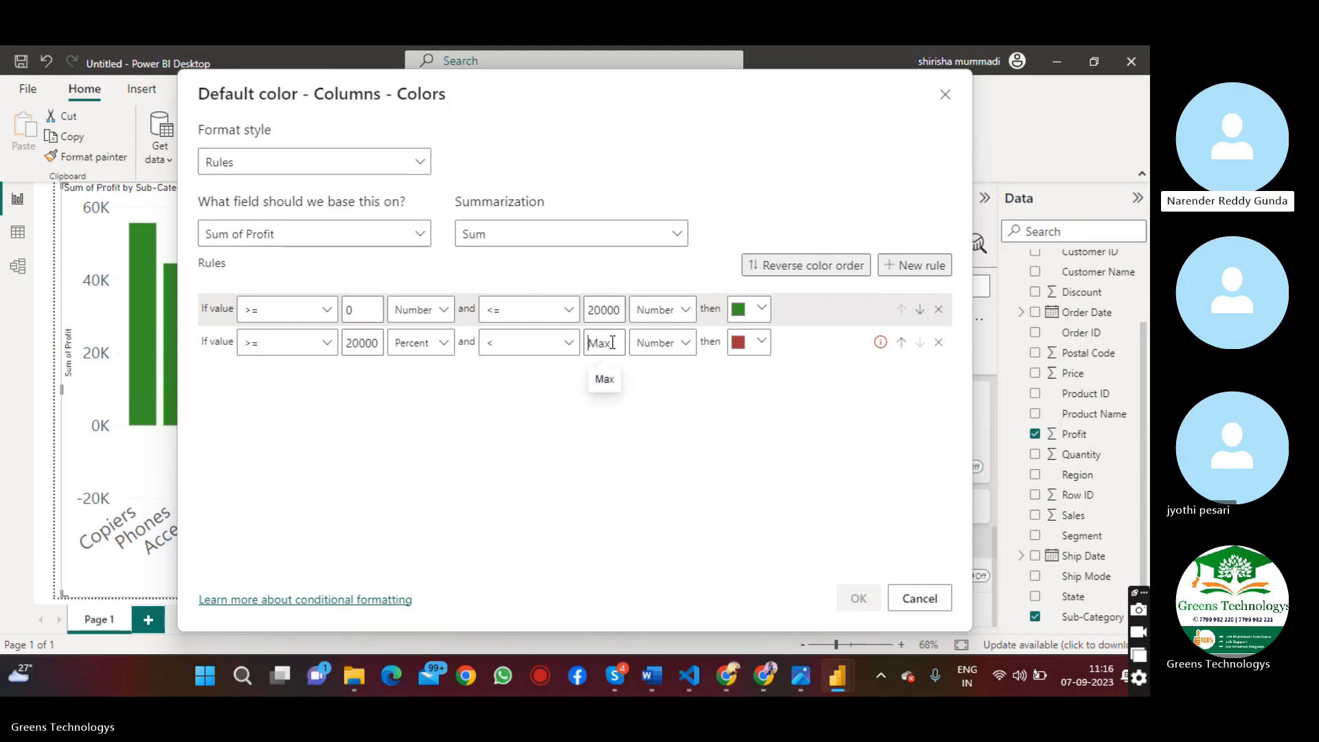
text(4000)
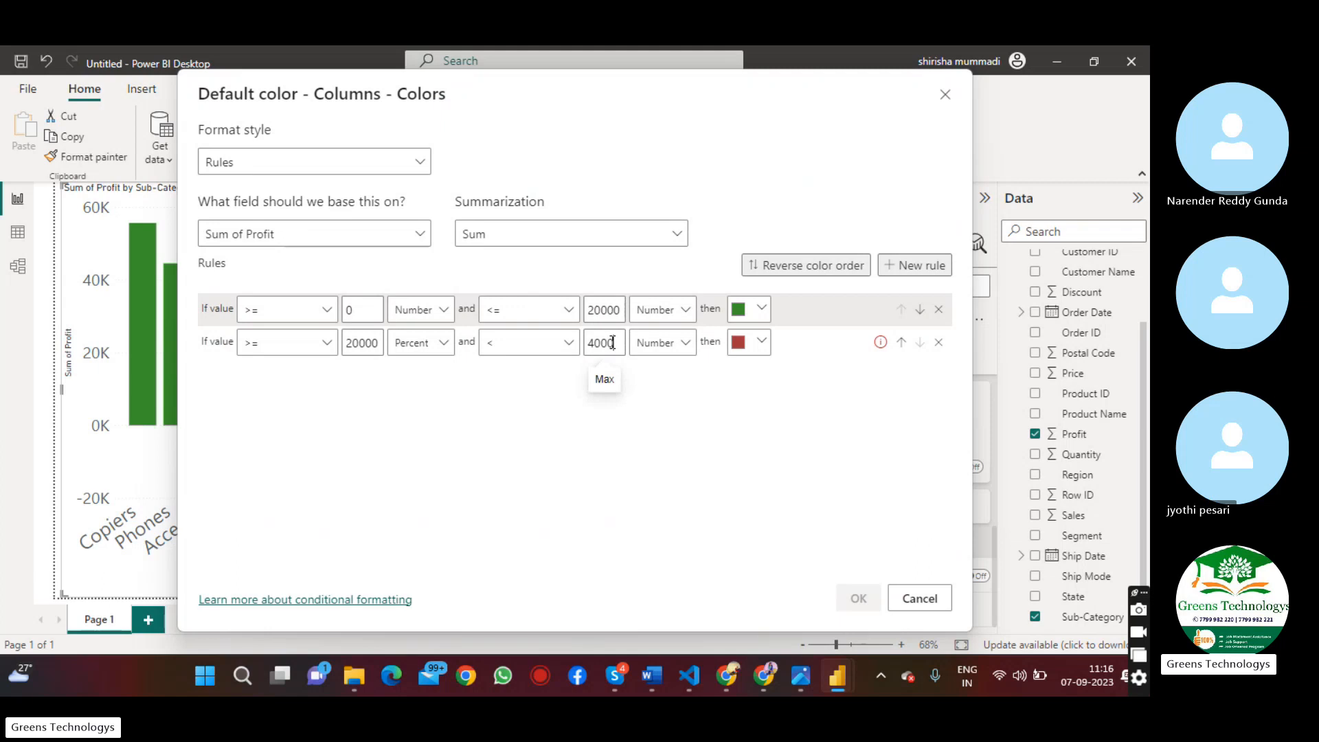
text(0)
click(436, 347)
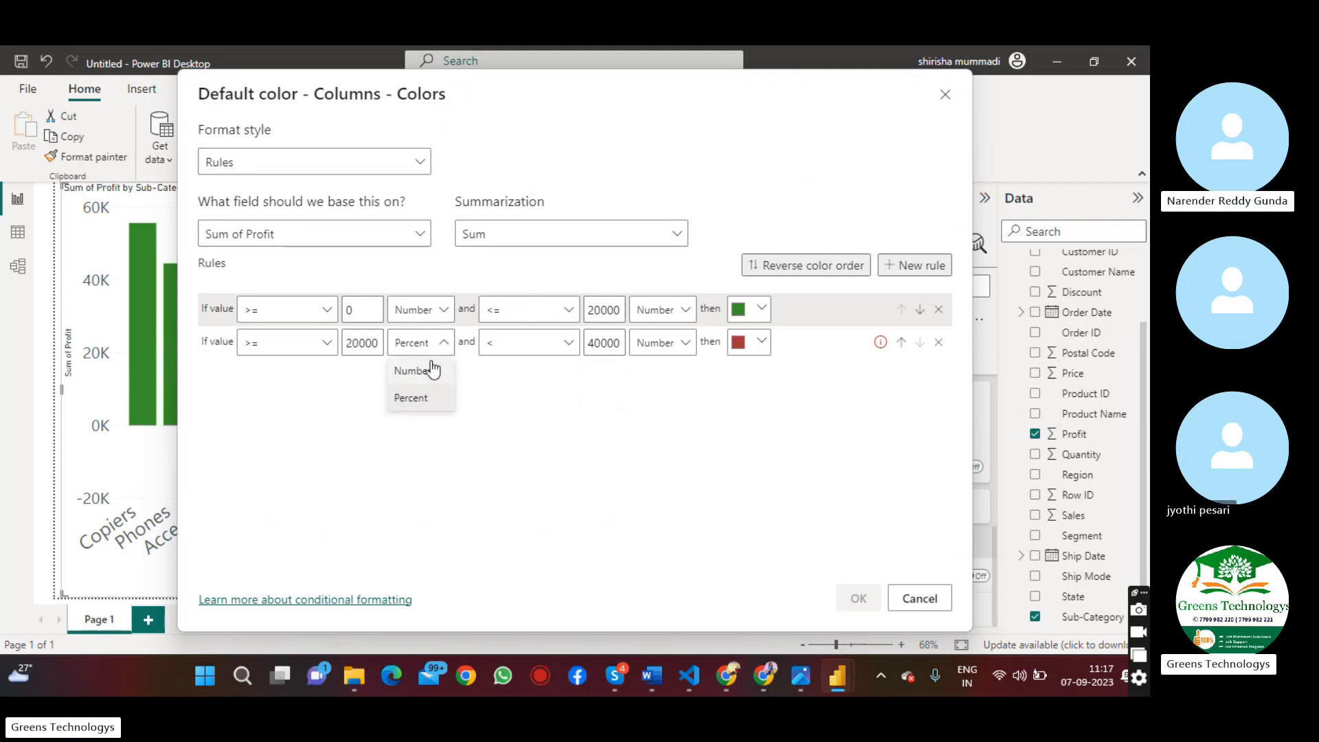
click(427, 370)
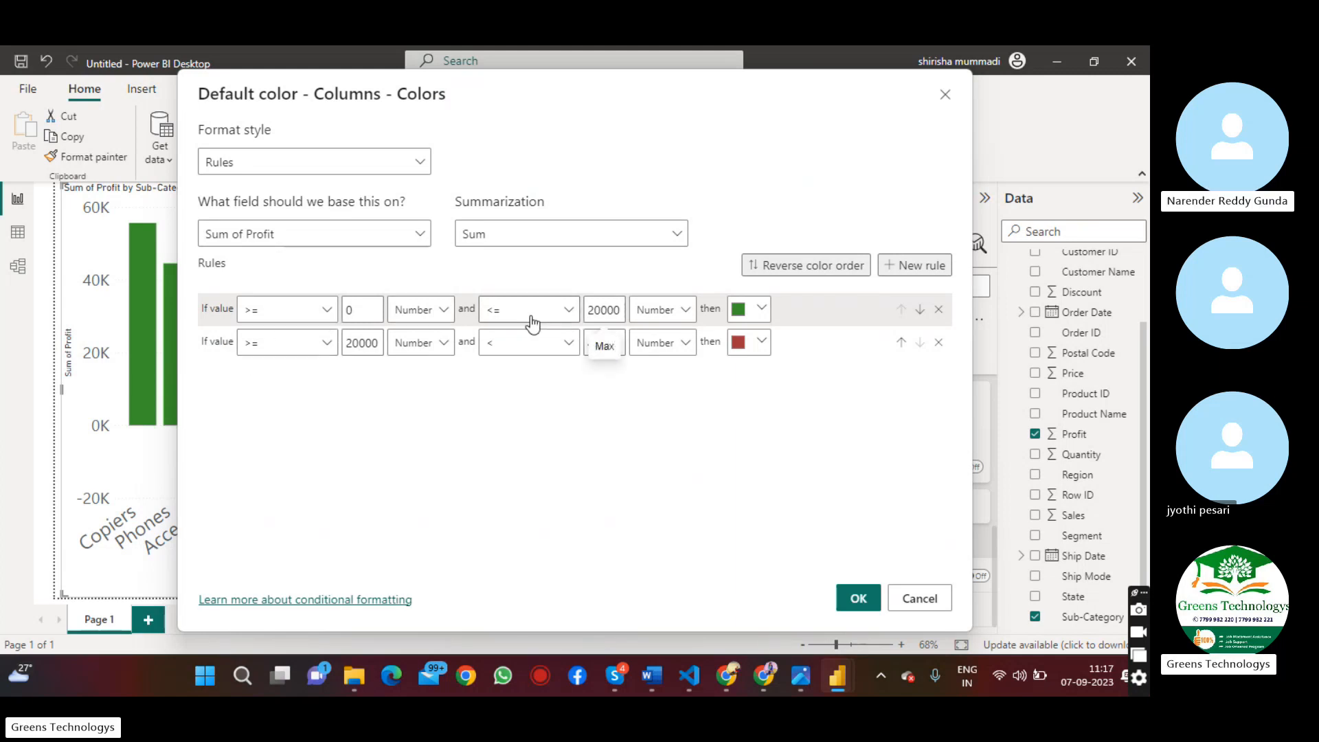
Change the second rule's lower comparison to > and its color to golden yellow
click(272, 347)
click(275, 372)
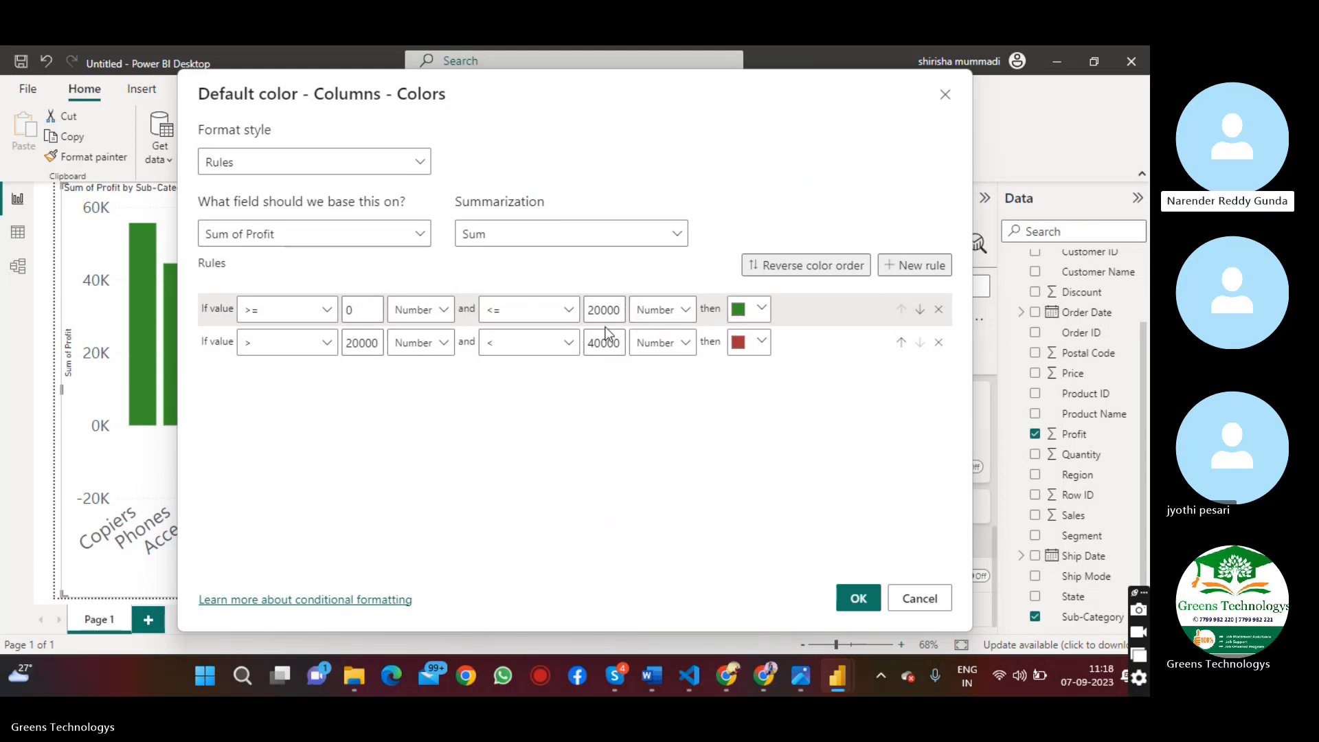
click(762, 341)
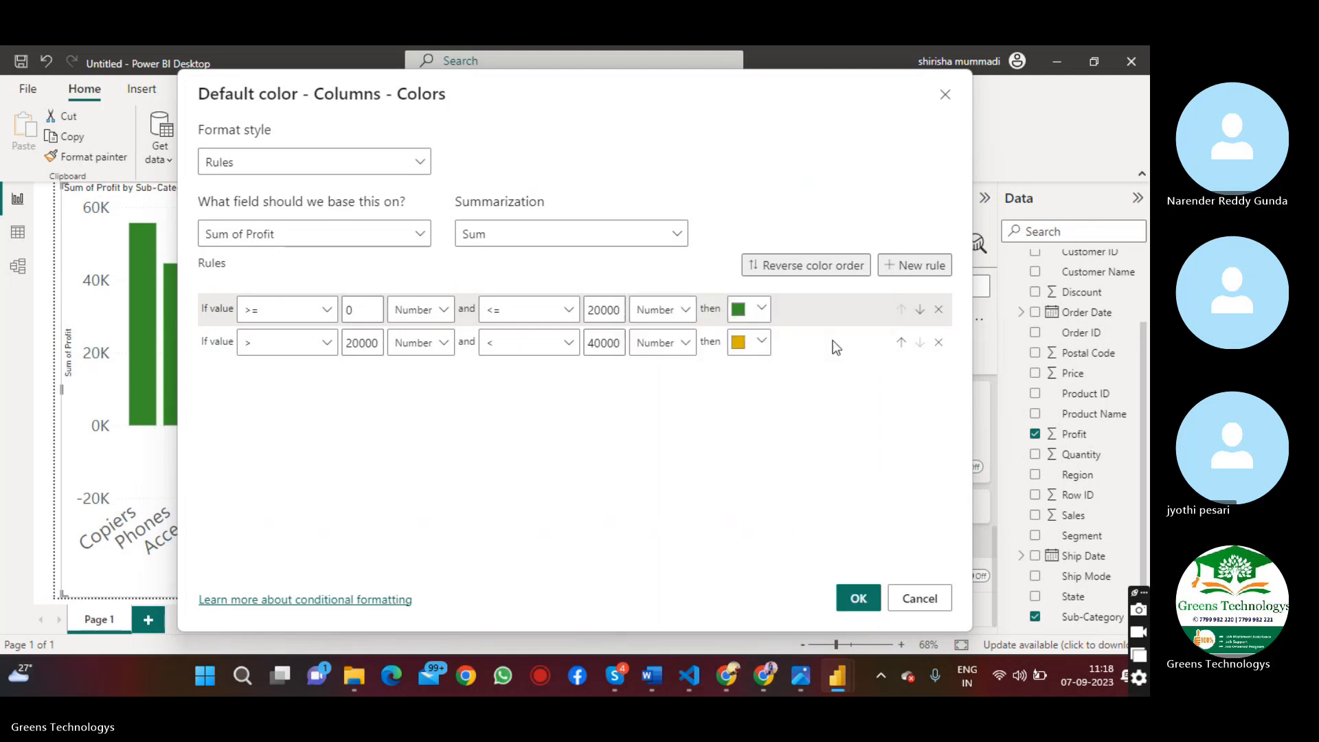
click(833, 342)
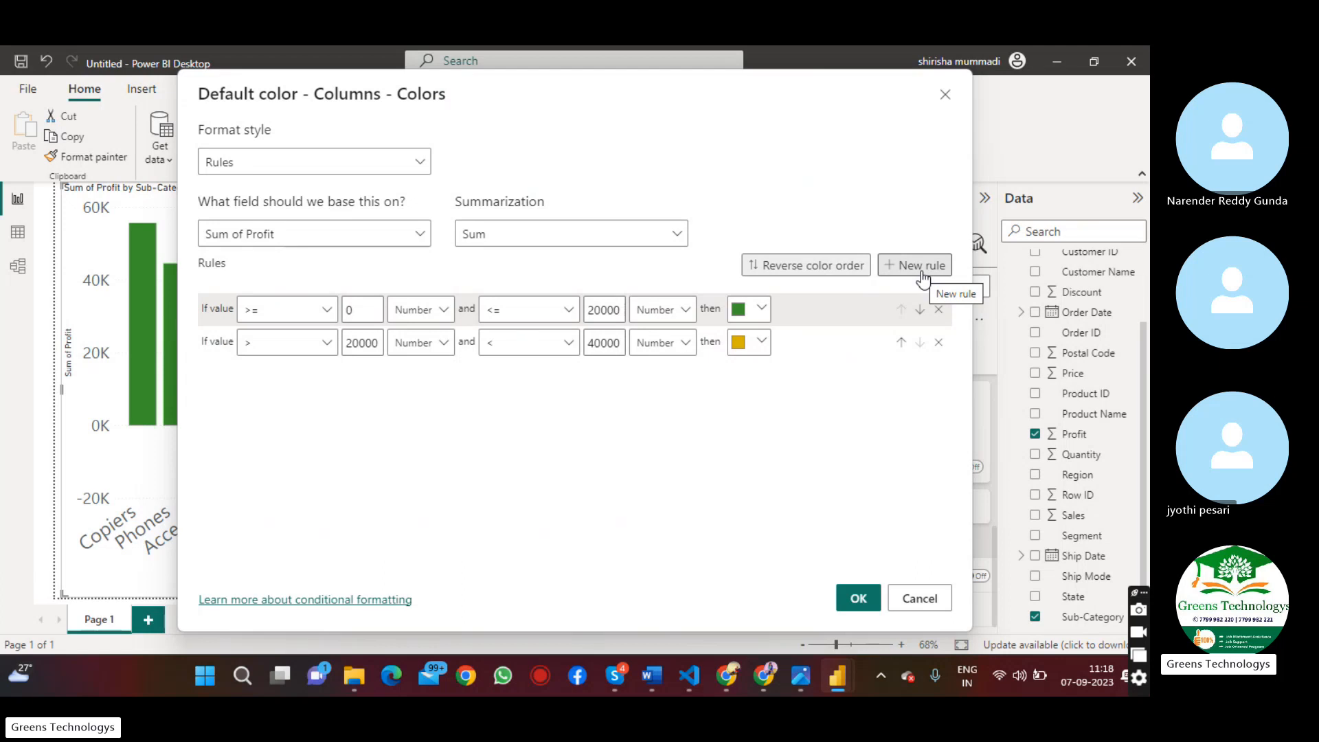
Add a third color rule with a lower limit of 40000
click(923, 278)
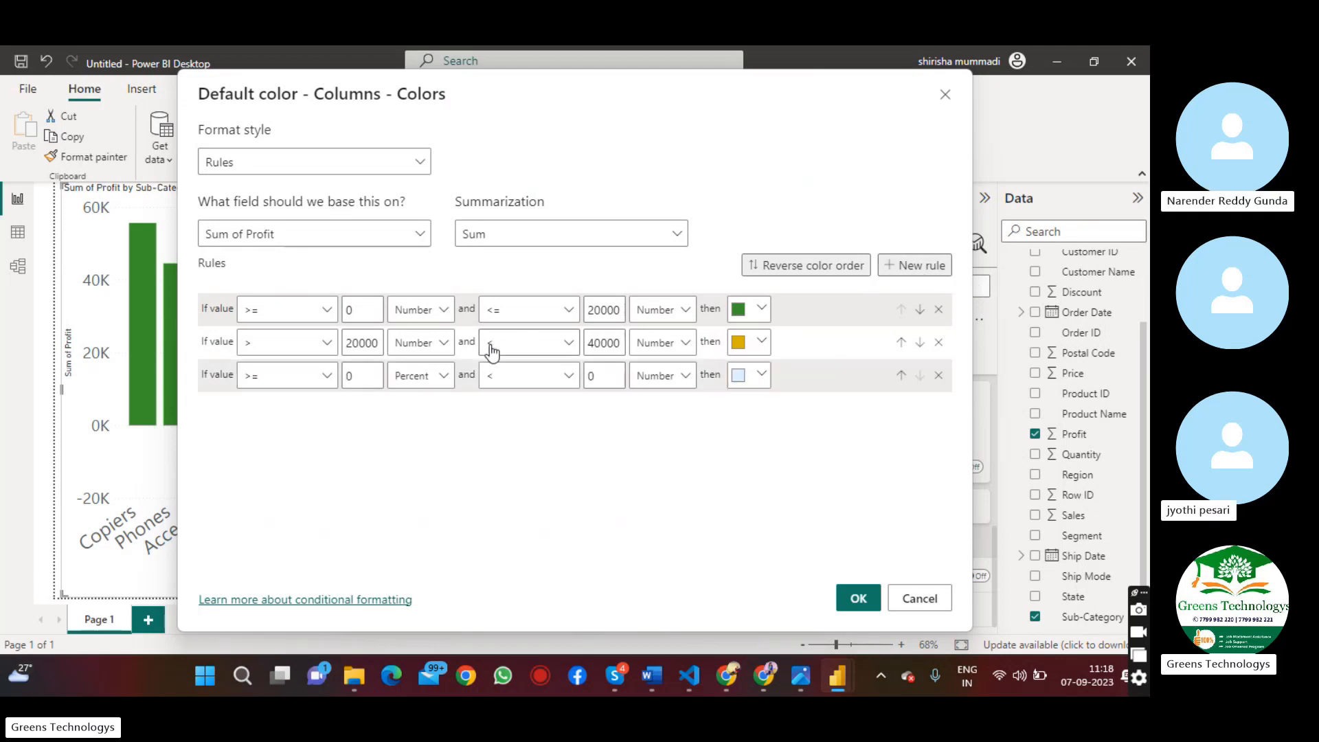
click(362, 373)
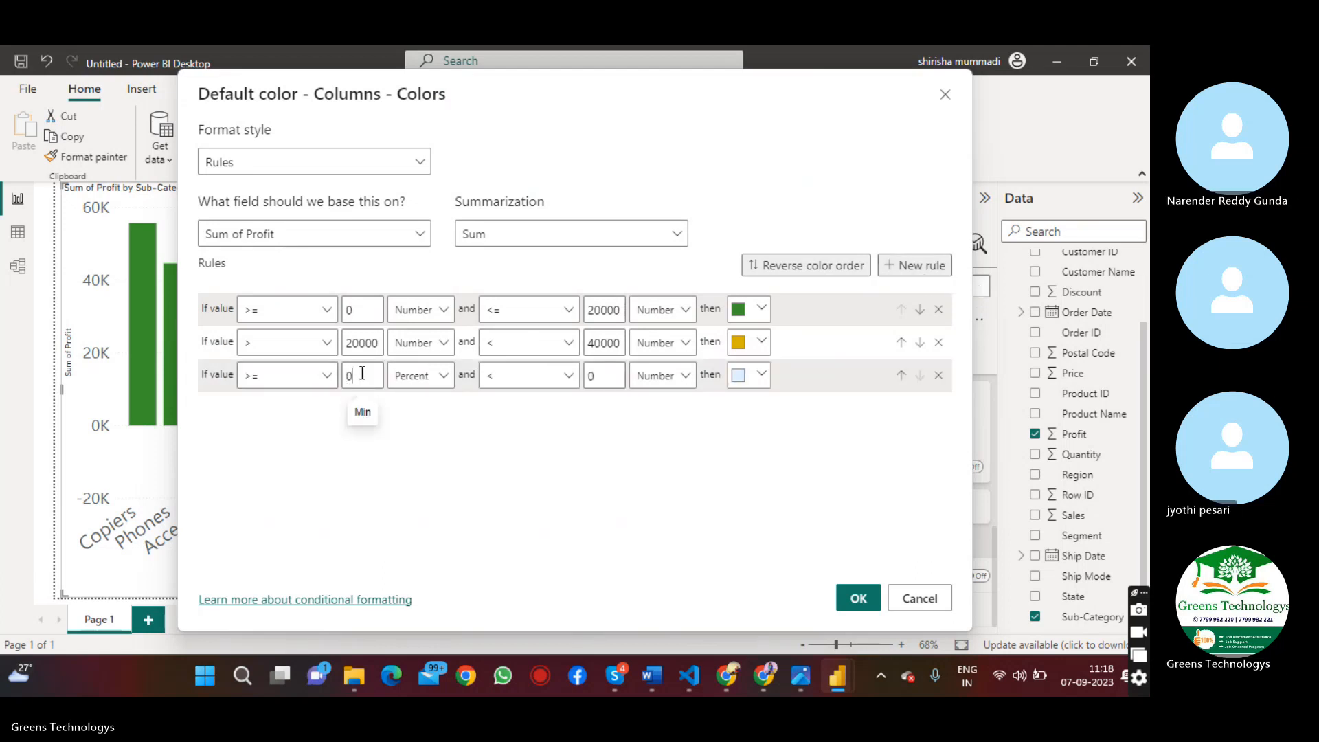
key(BackSpace)
text(4)
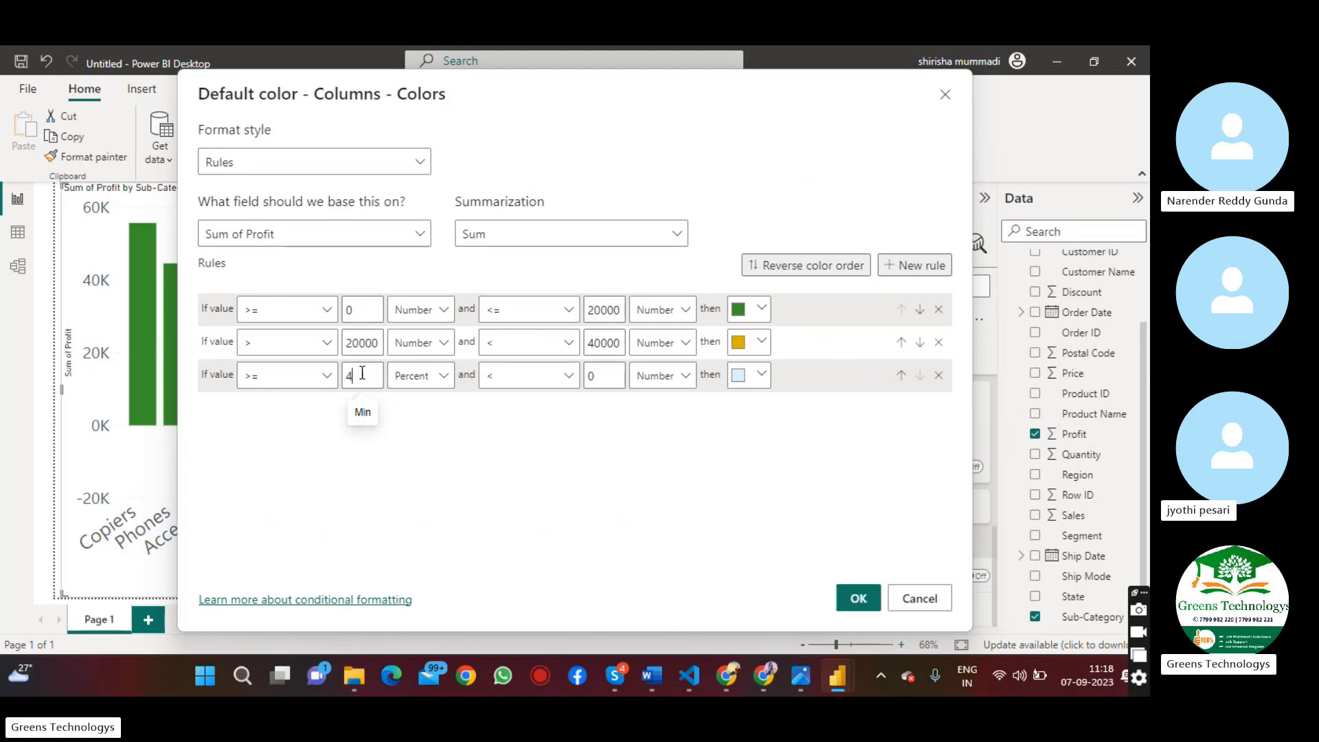
text(0000)
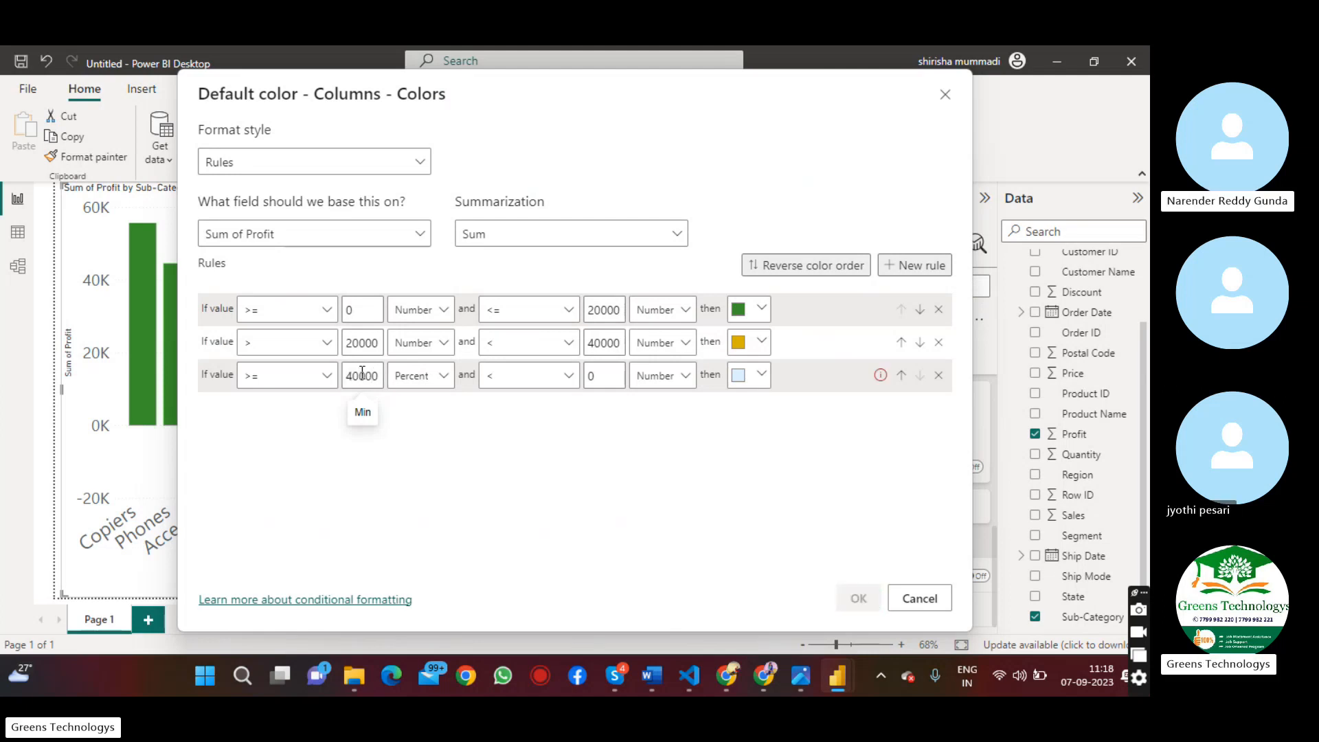
Change the second rule's upper comparison to <= and the third rule's lower comparison to >
click(563, 342)
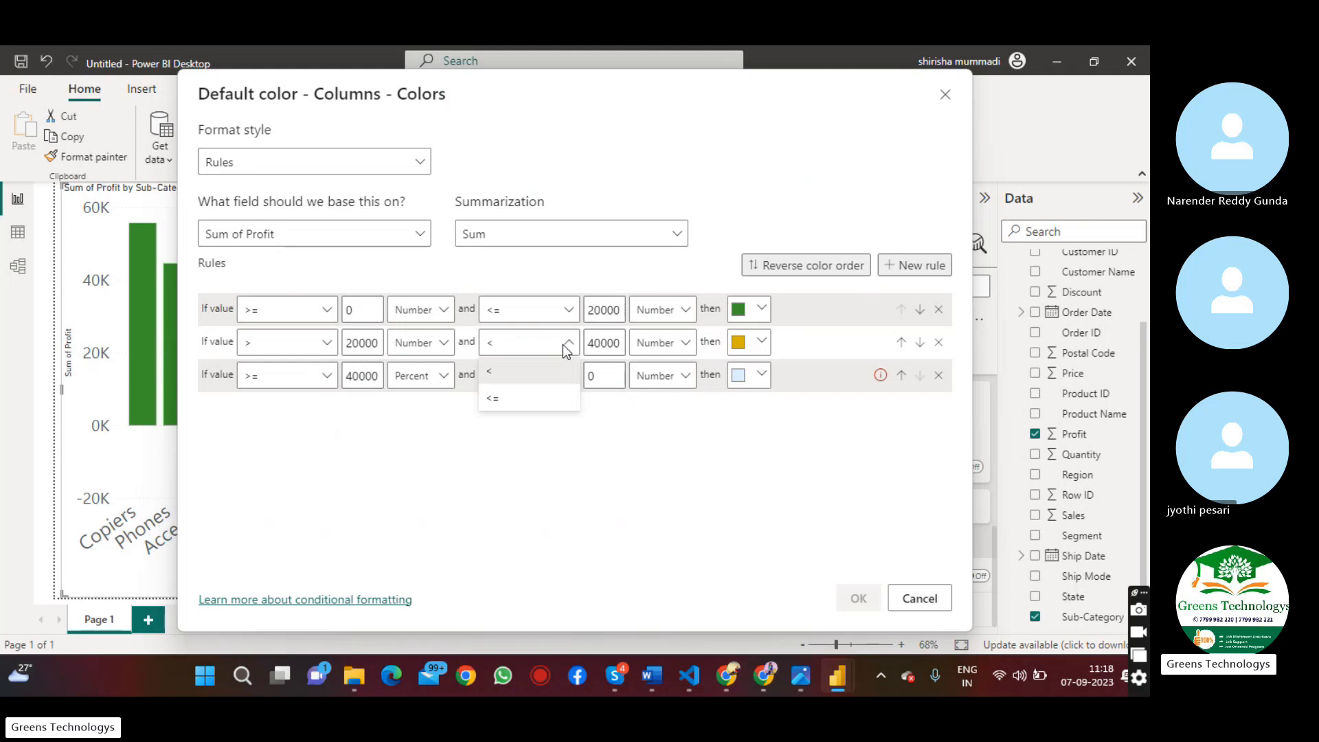
click(522, 398)
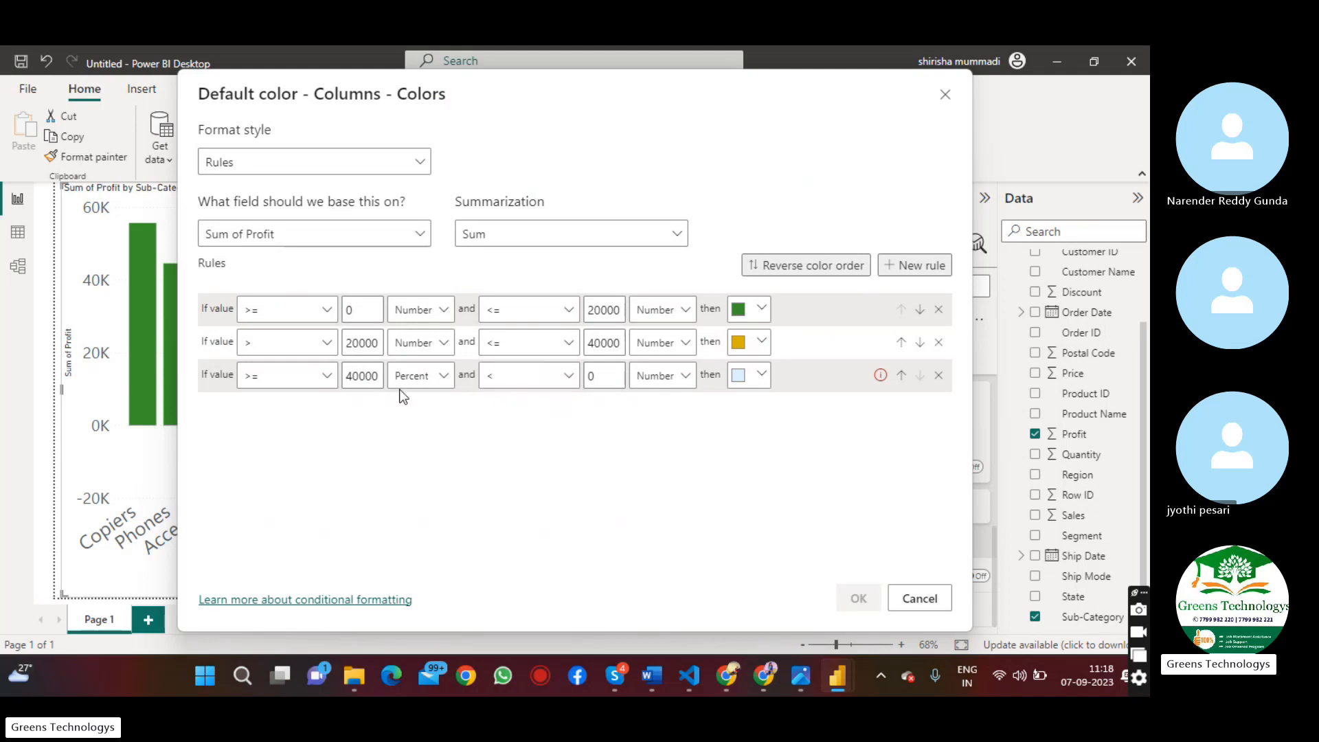
click(304, 375)
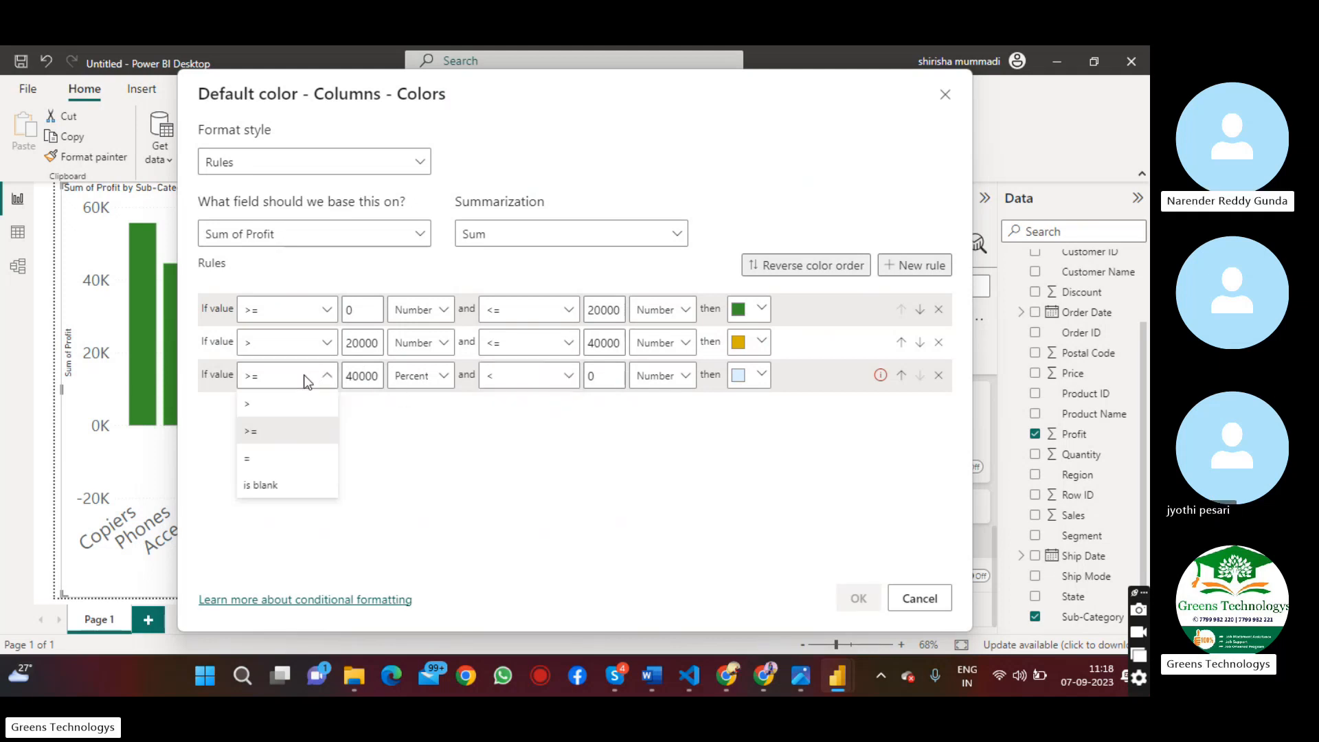
click(291, 415)
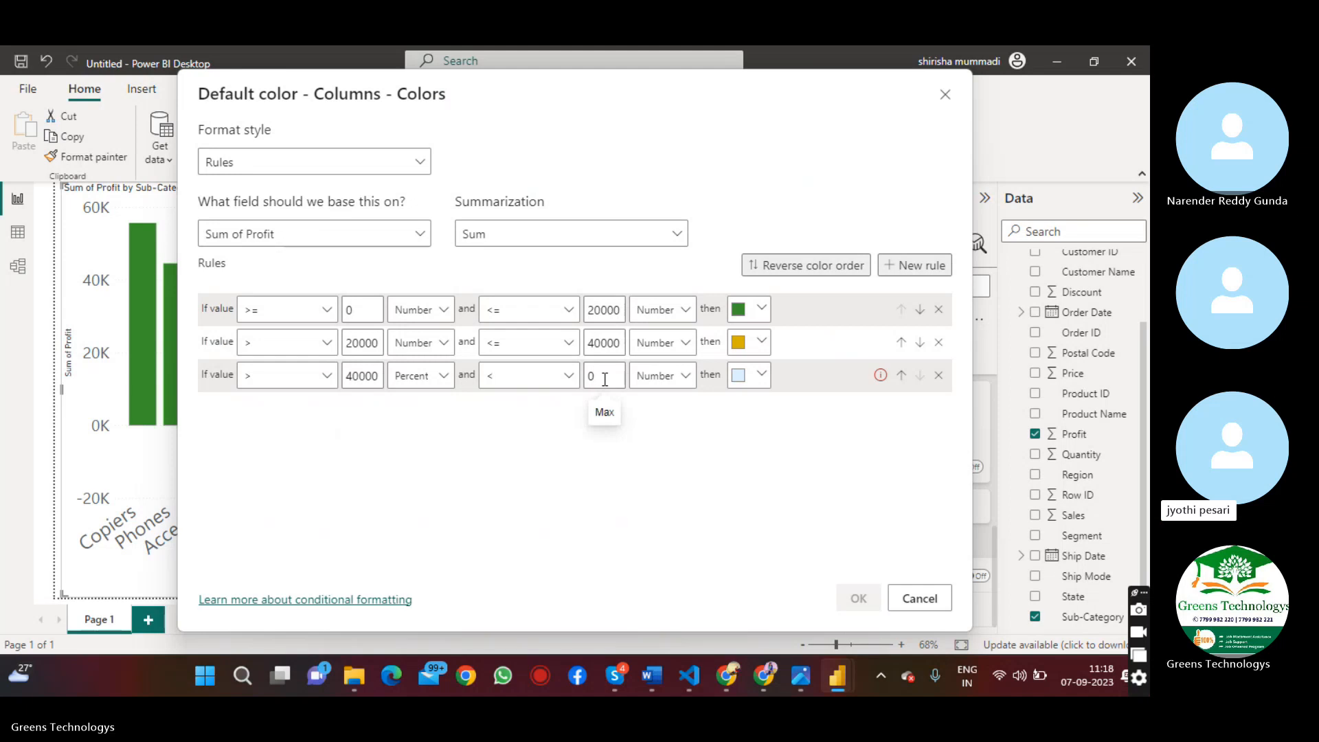
Set the third rule's upper limit to Max and its color to dark blue
click(604, 379)
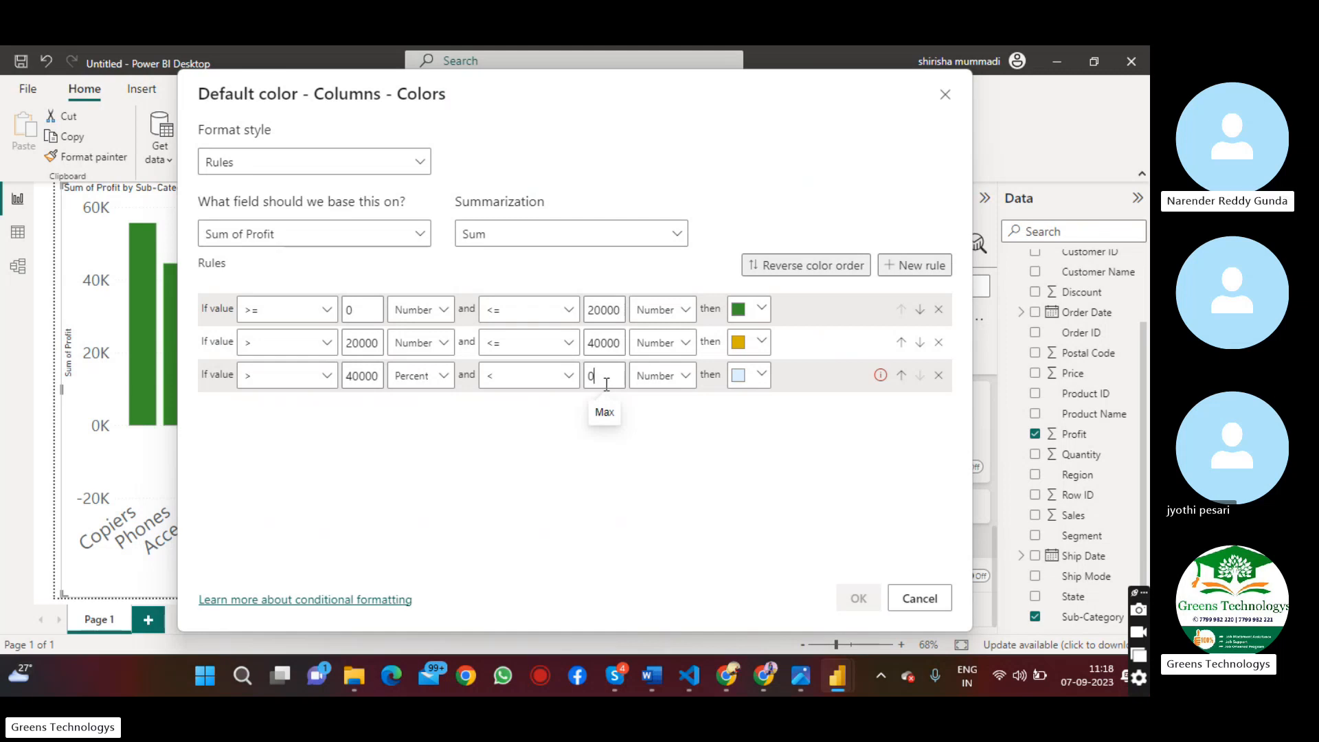
key(BackSpace)
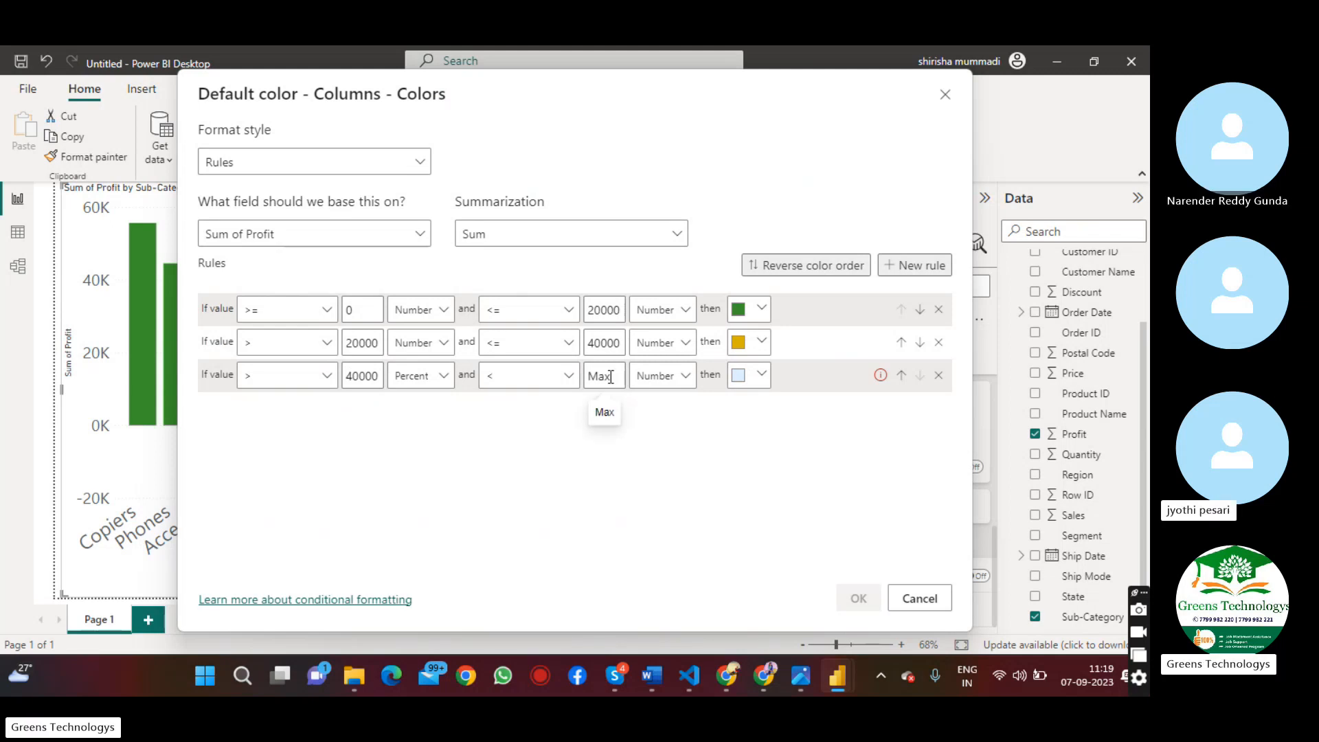
click(769, 378)
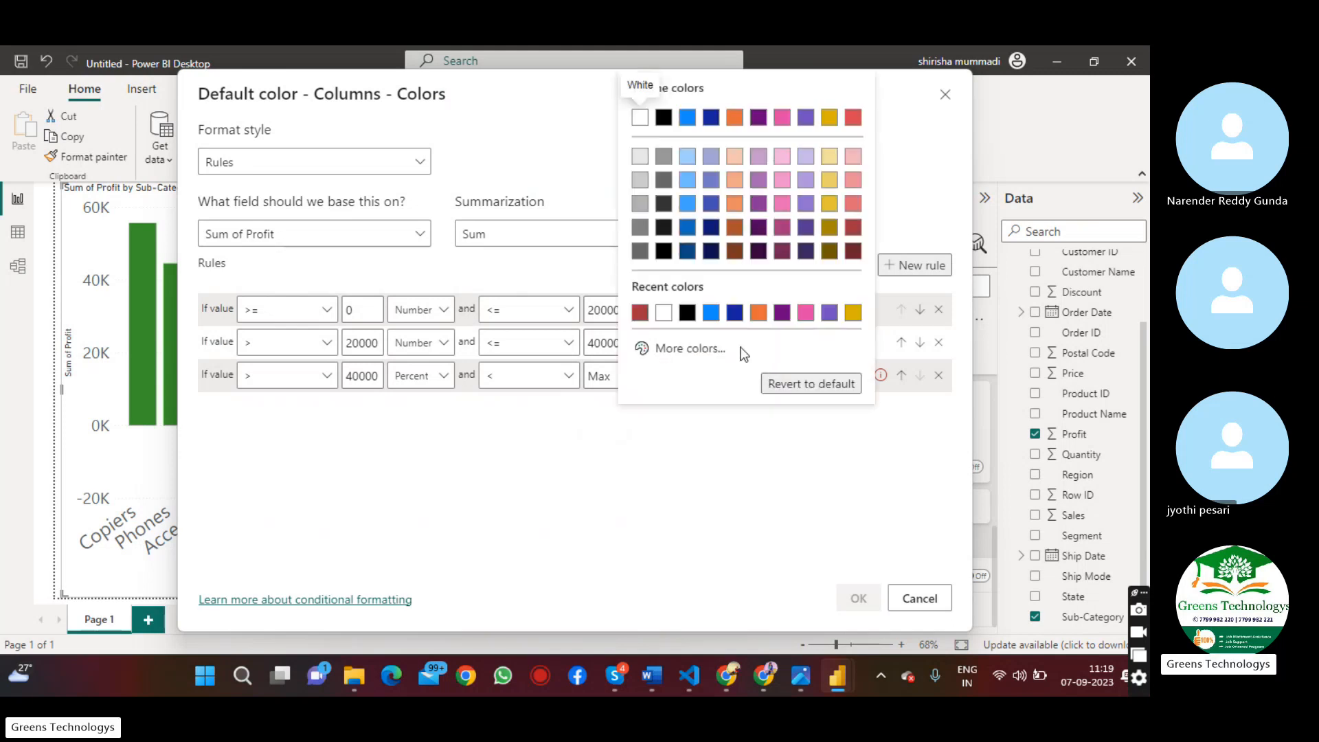
click(730, 306)
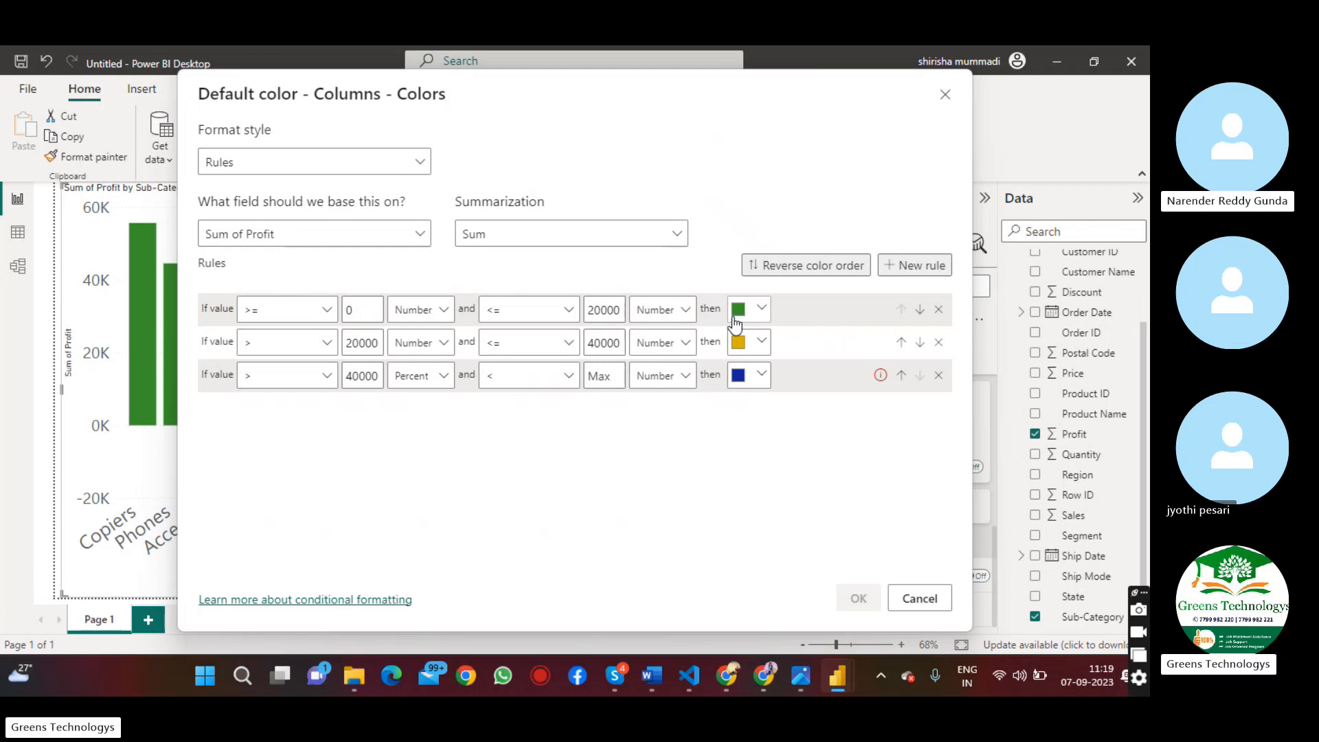
Add a fourth color rule for values from Min up to 0, colored dark red #a1343c
click(917, 265)
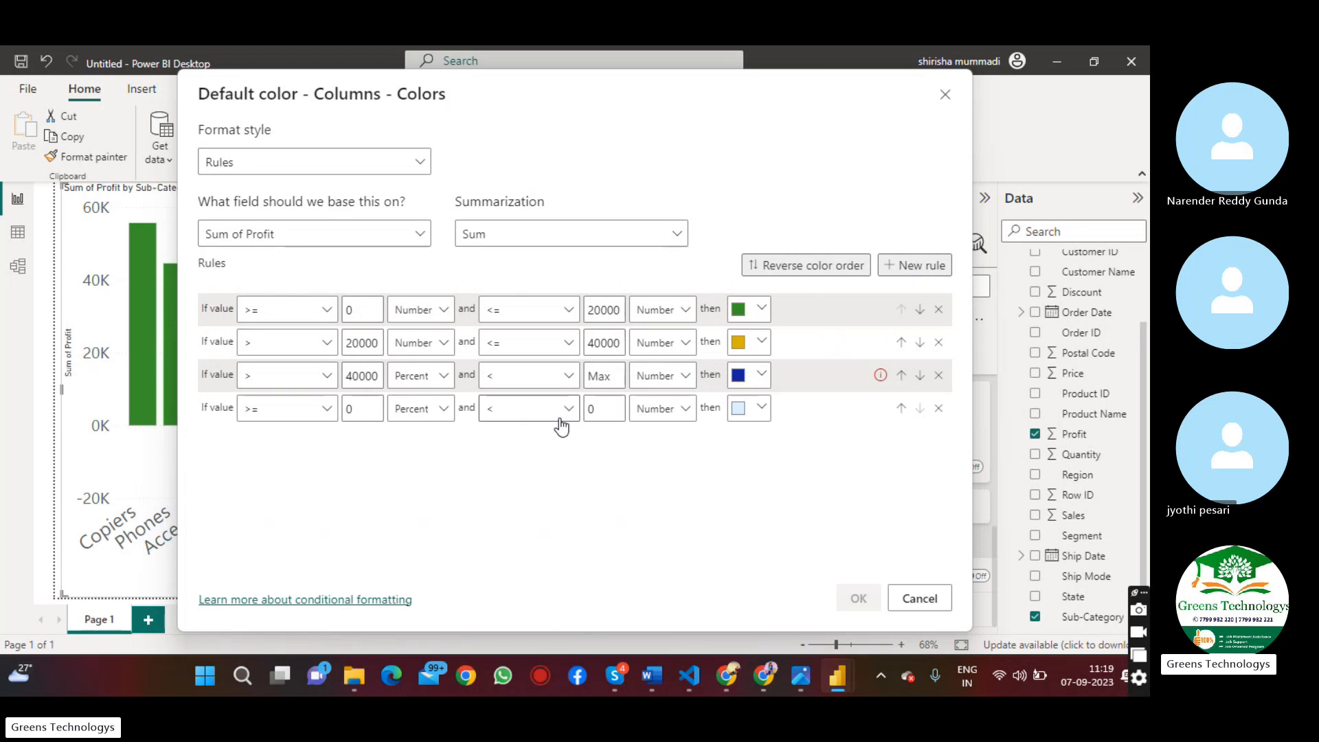
key(BackSpace)
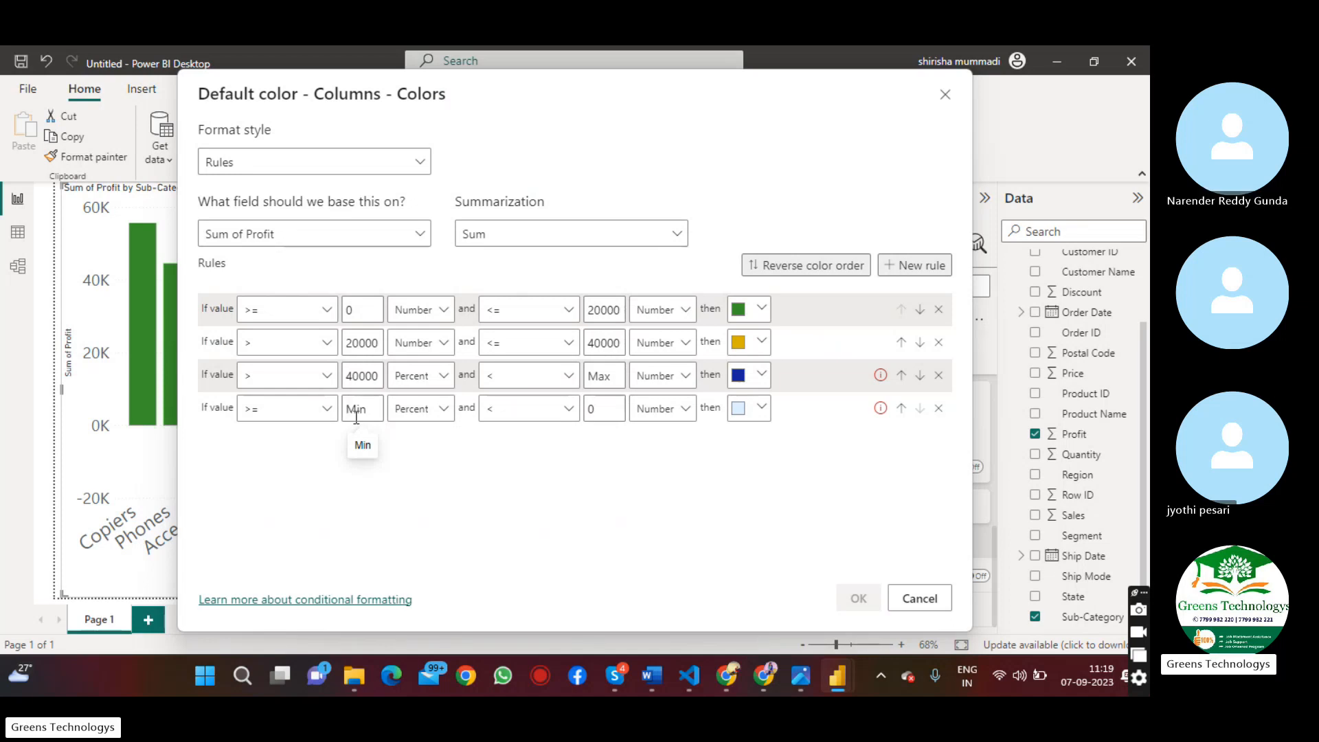
click(760, 409)
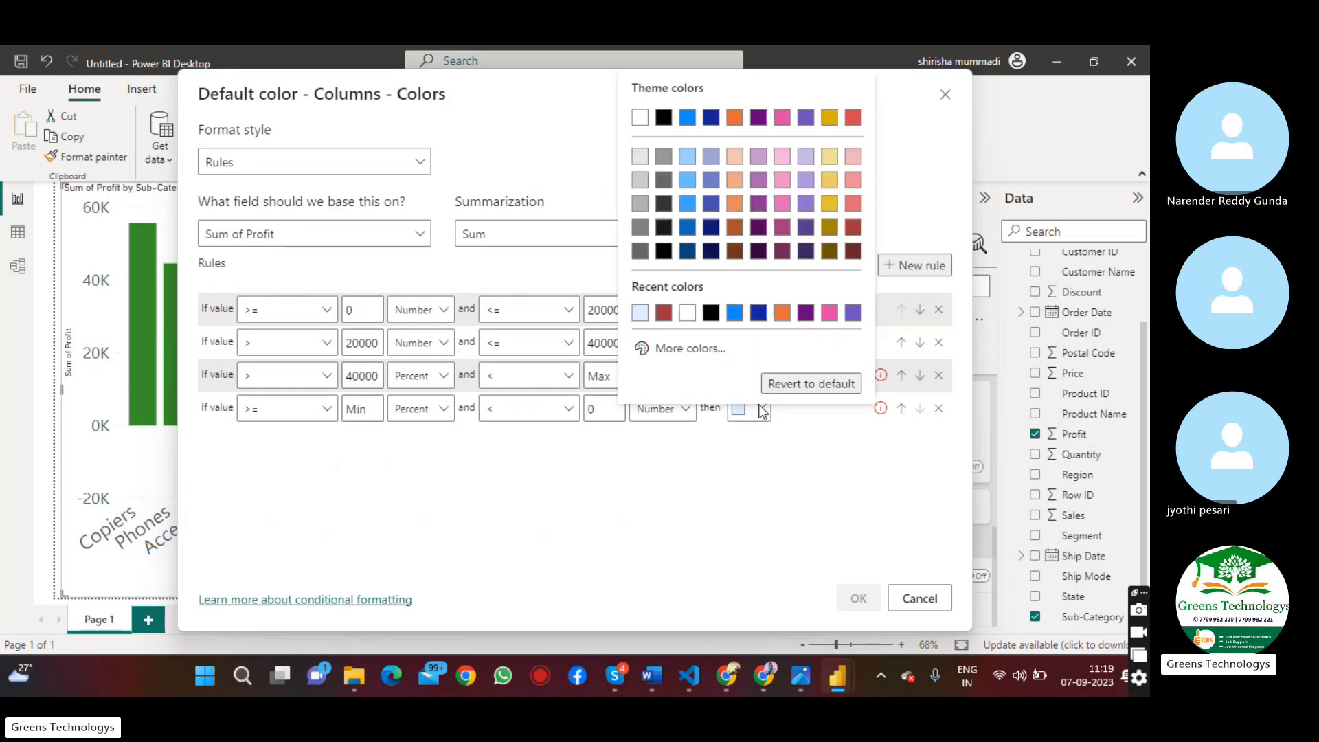
click(663, 313)
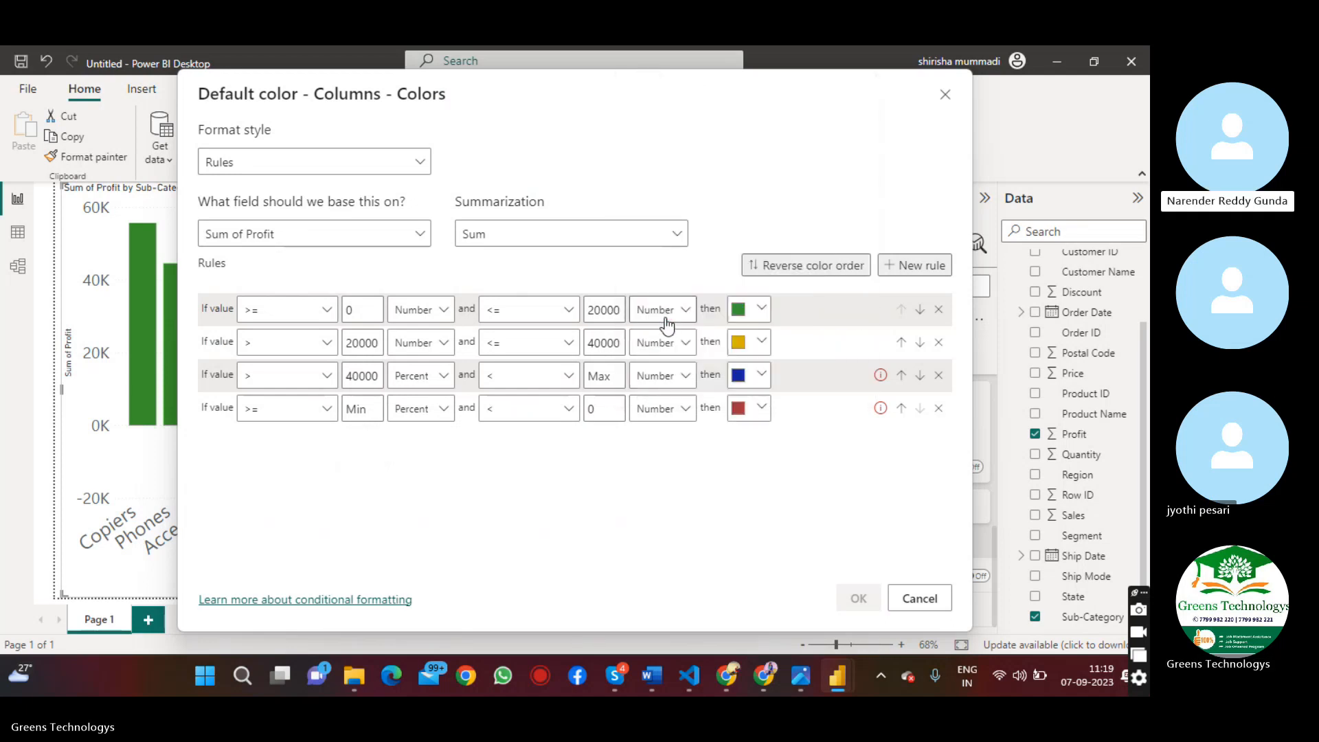
Change the lower limit type of the third and fourth color rules to Number
click(446, 382)
click(430, 404)
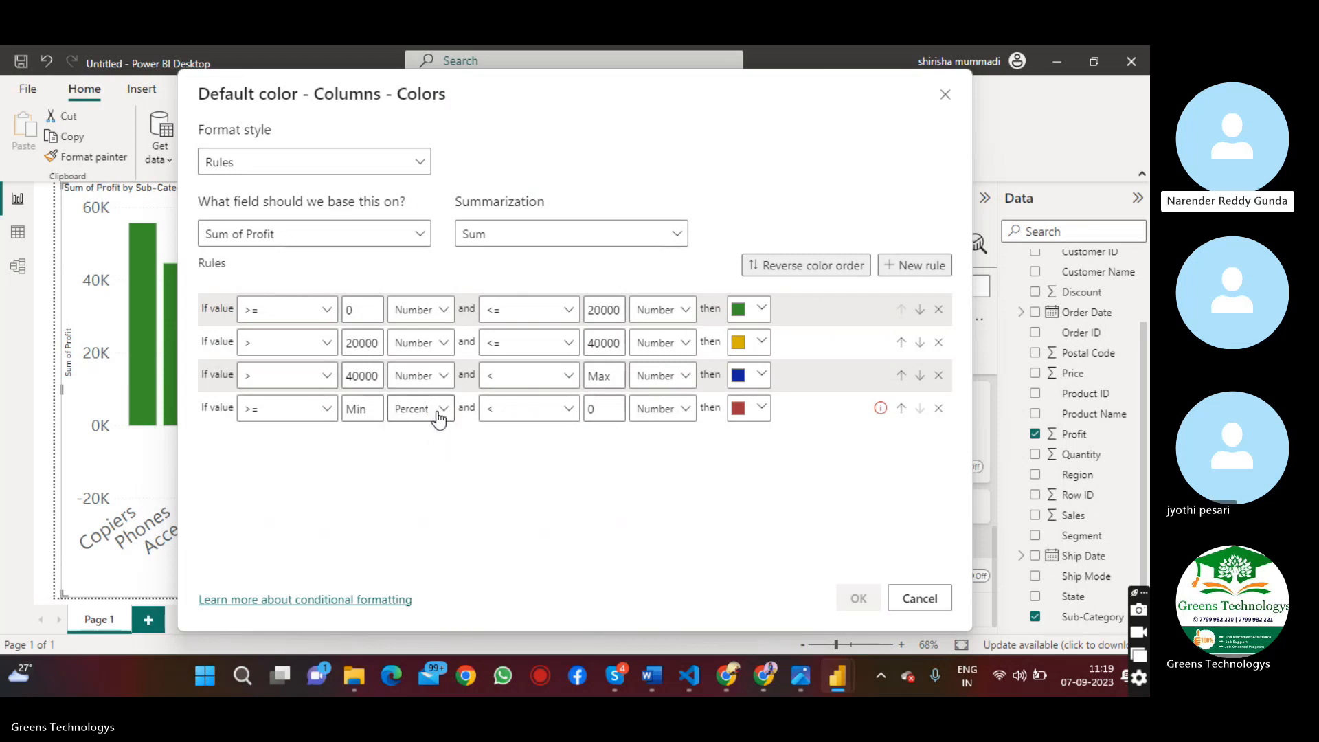
click(439, 414)
click(434, 432)
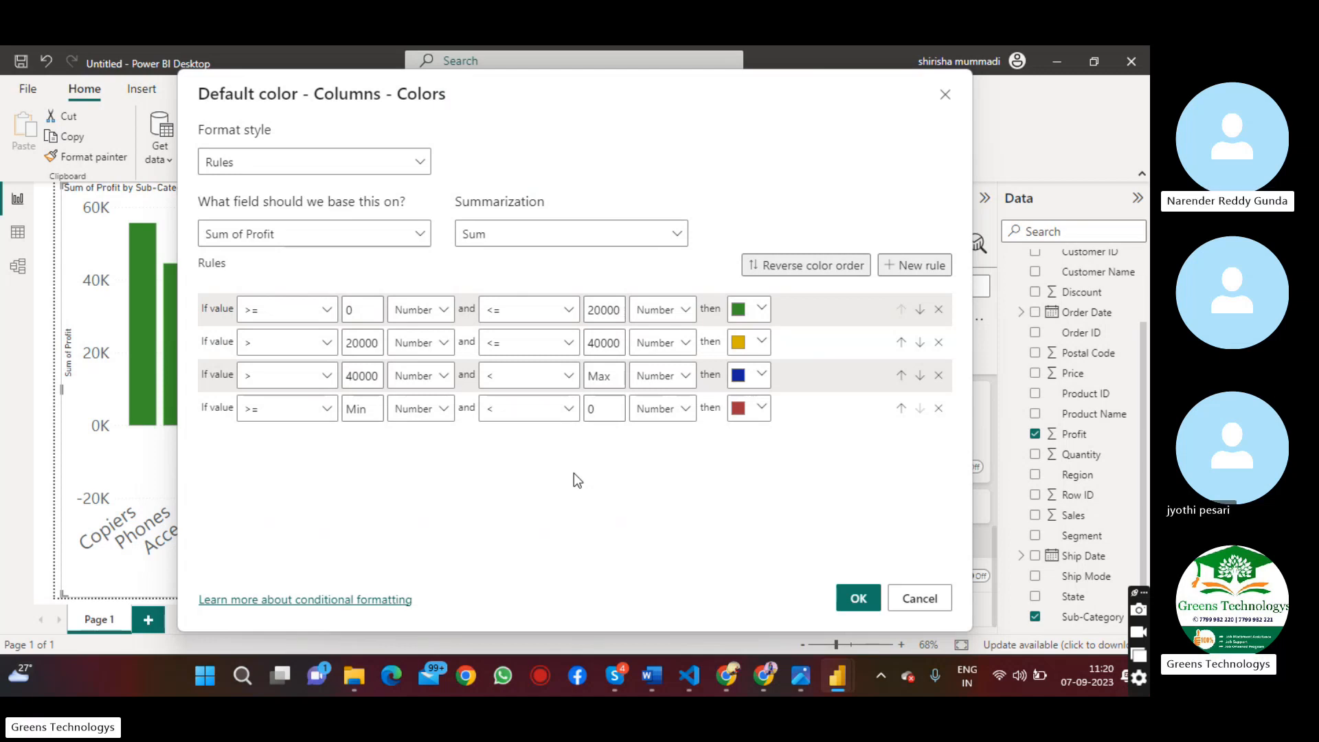
Apply the four color rules to the profit chart and highlight its Tables column
click(850, 610)
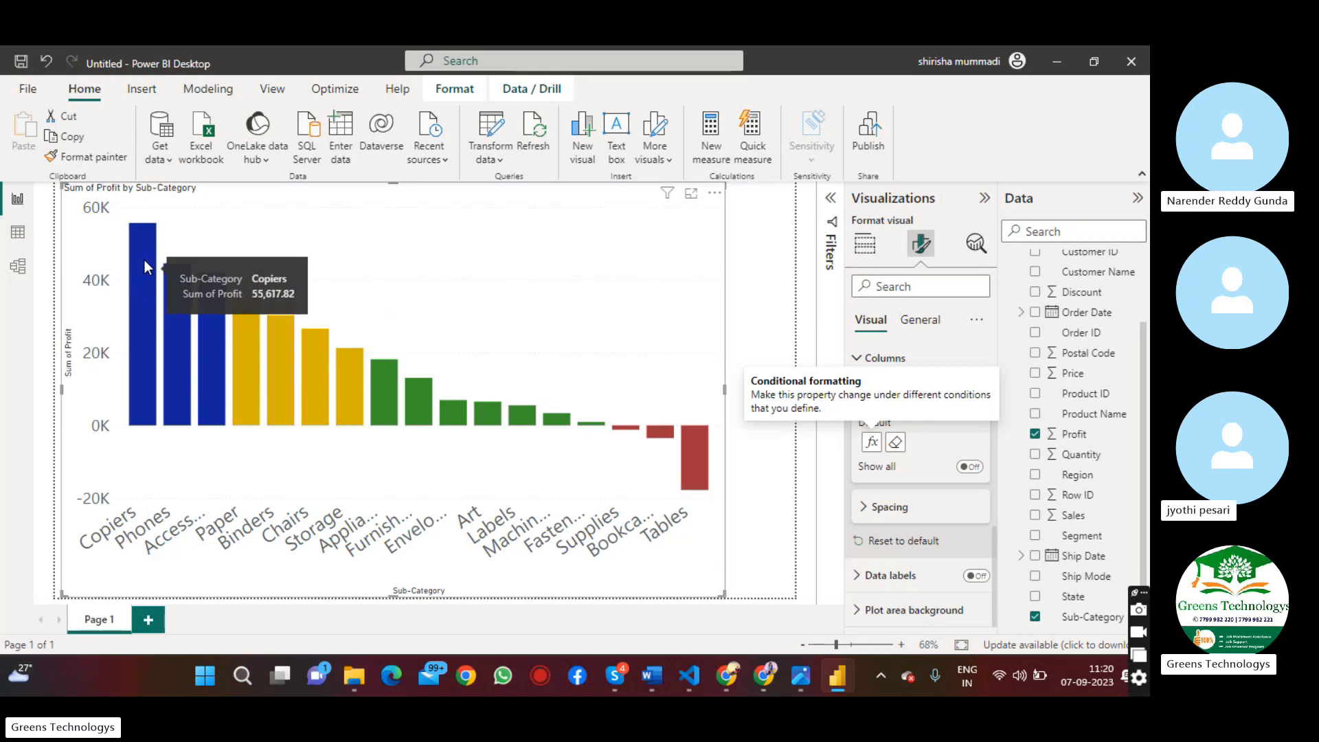
click(687, 457)
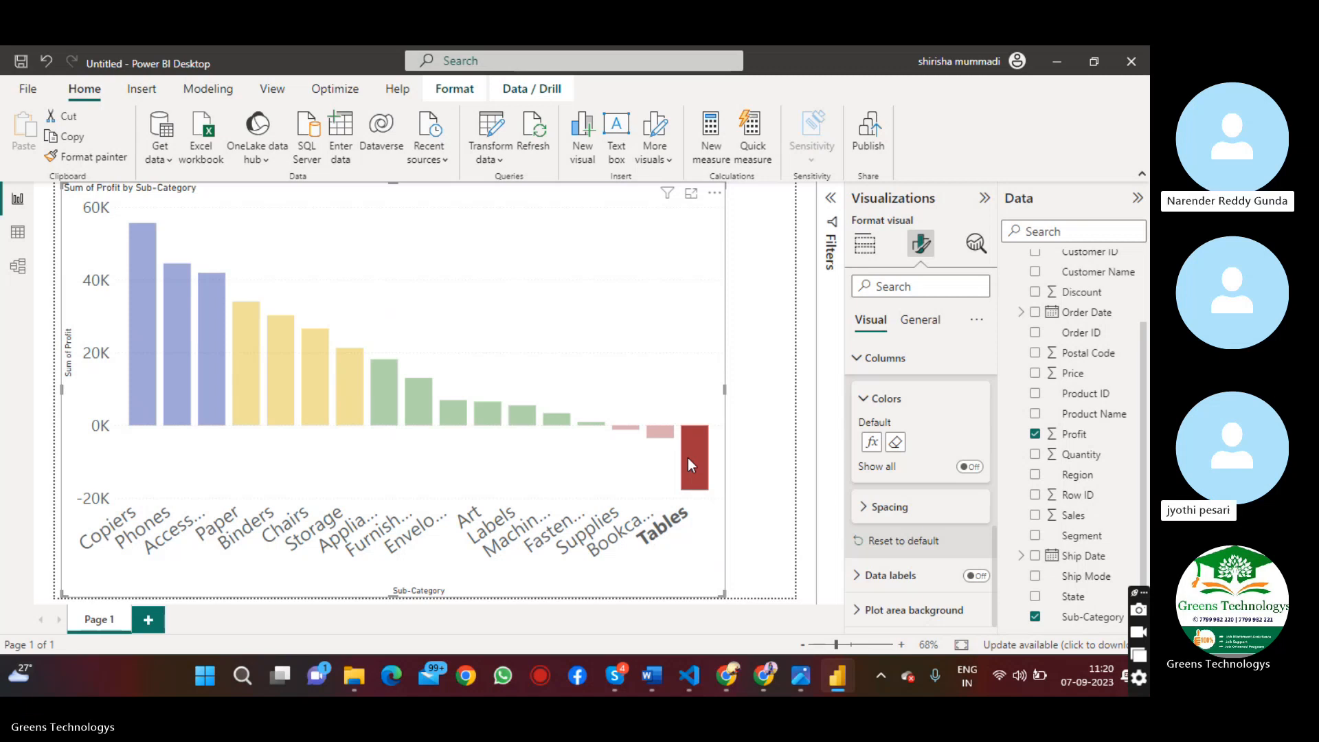
Clear the column highlight and delete the profit by sub-category chart from the page
click(689, 355)
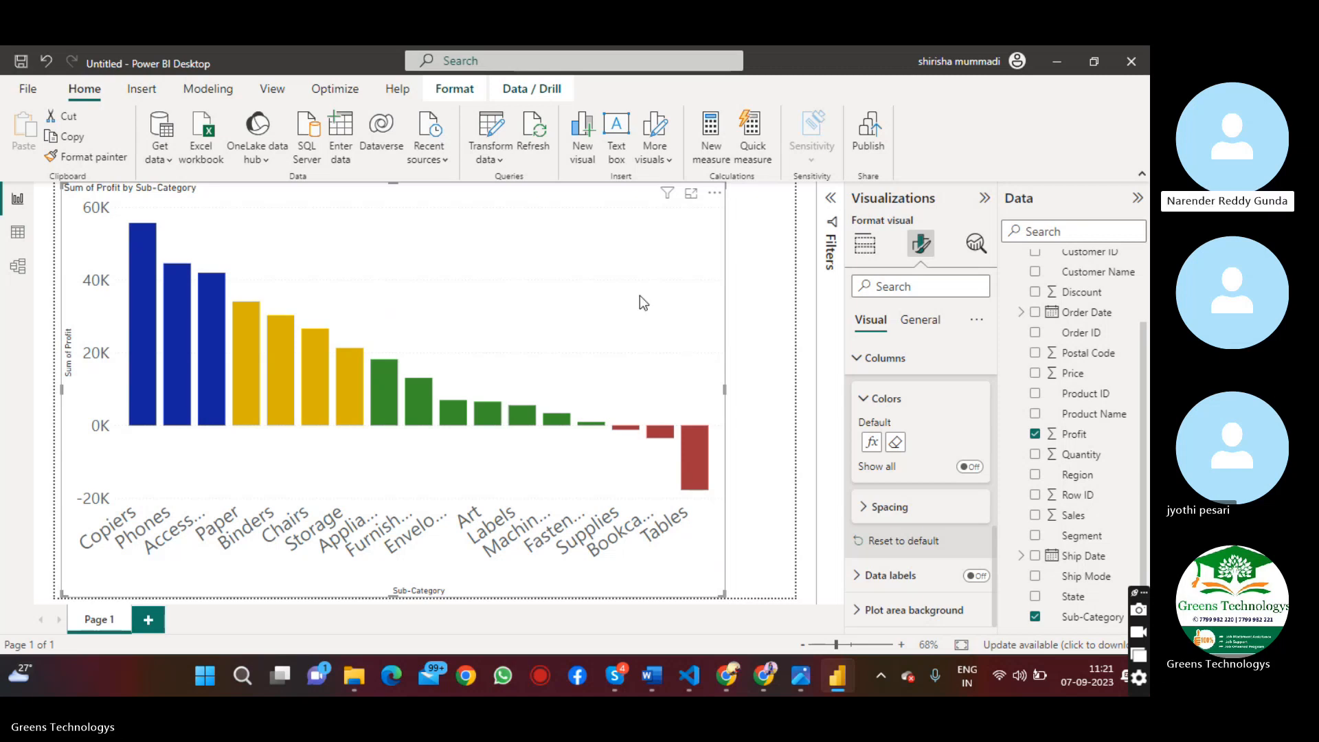
key(Delete)
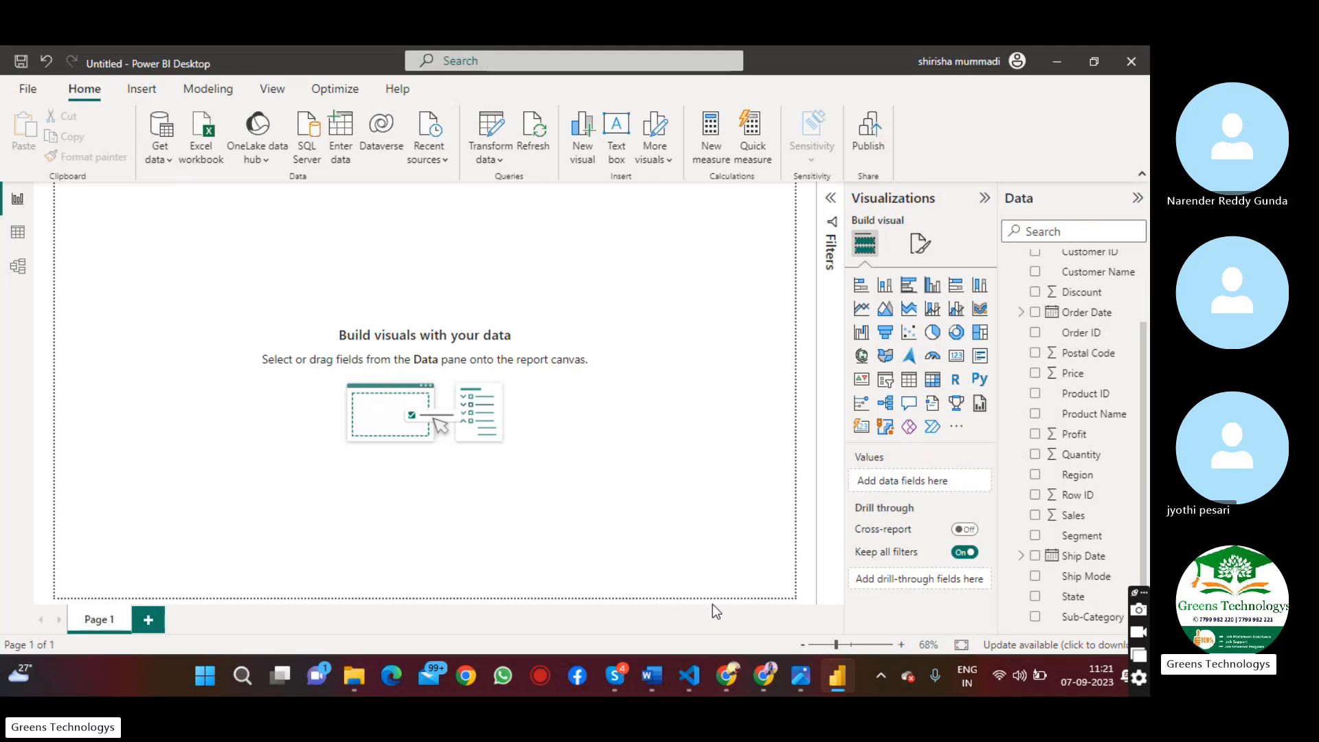
Switch to Notepad++ and create a new blank document for notes
click(244, 677)
text(not)
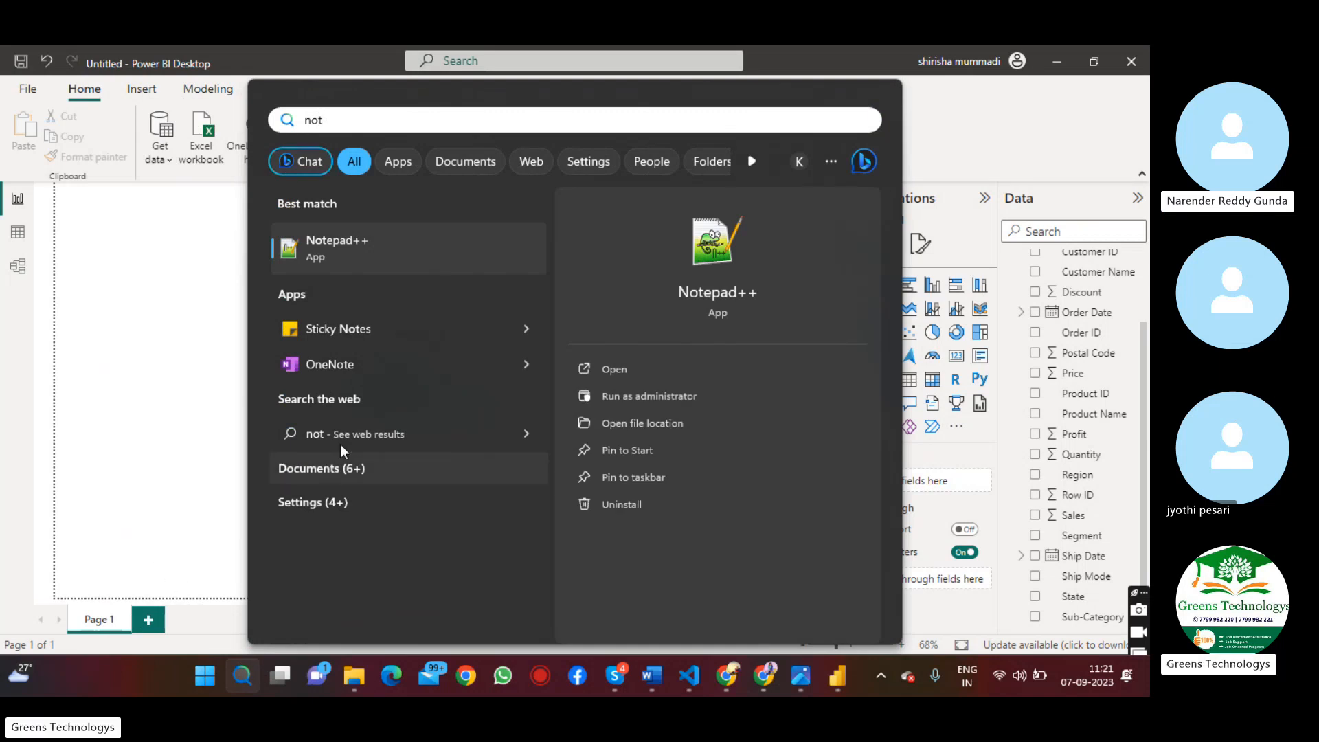
click(443, 224)
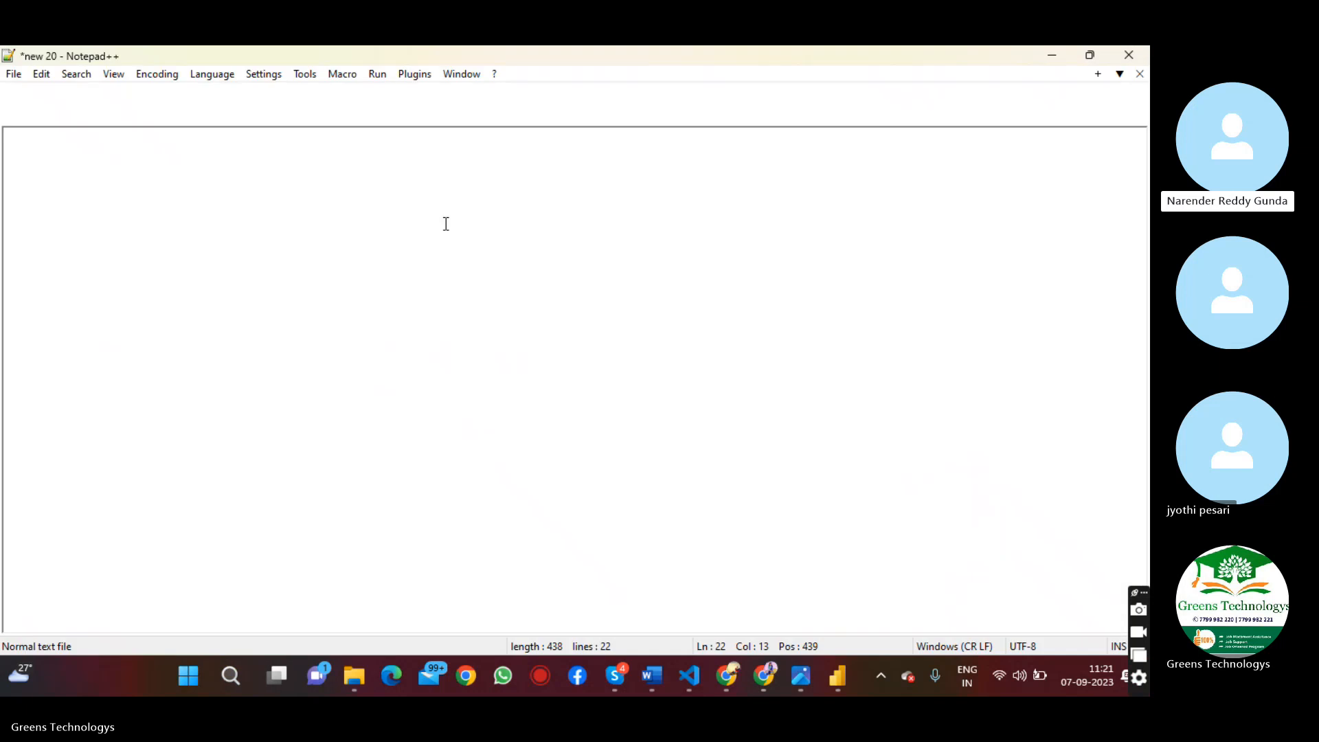
click(171, 118)
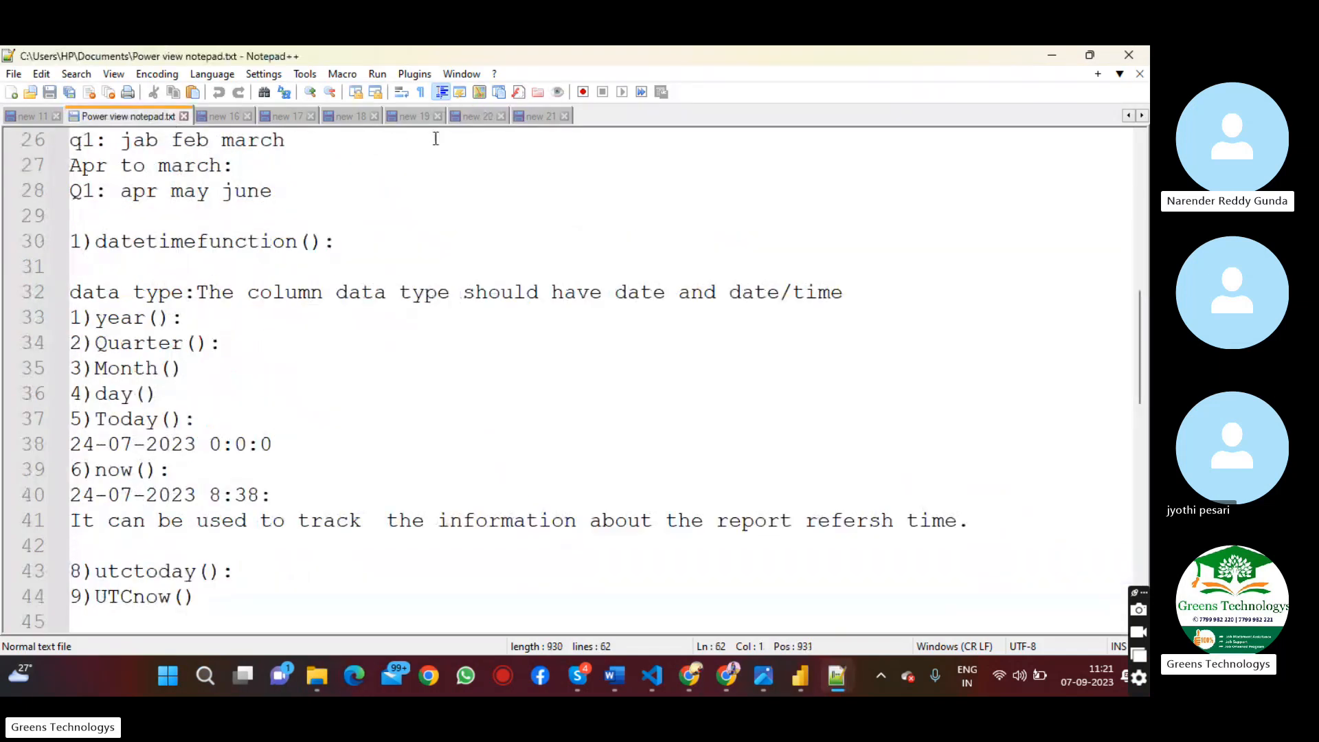
click(547, 117)
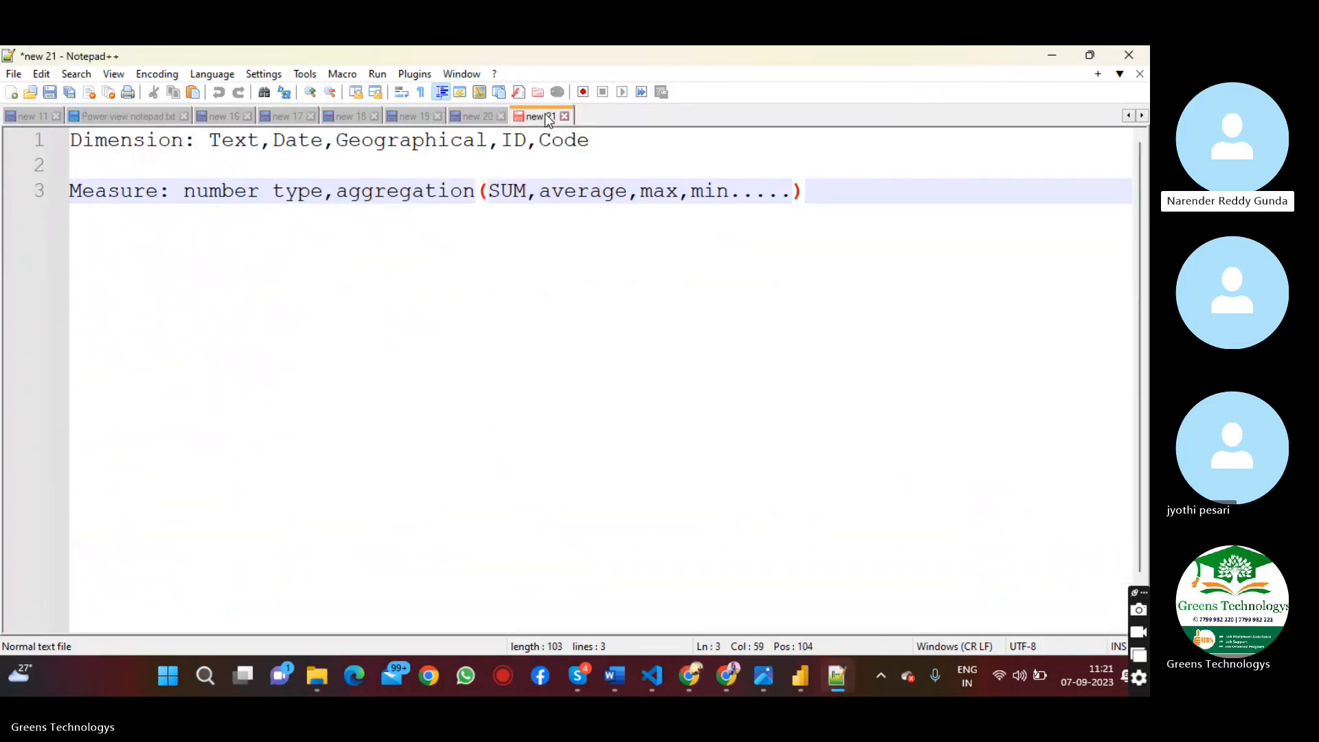
click(12, 94)
Write the term "Drill - Through" on the first line of the new document
text(Drill )
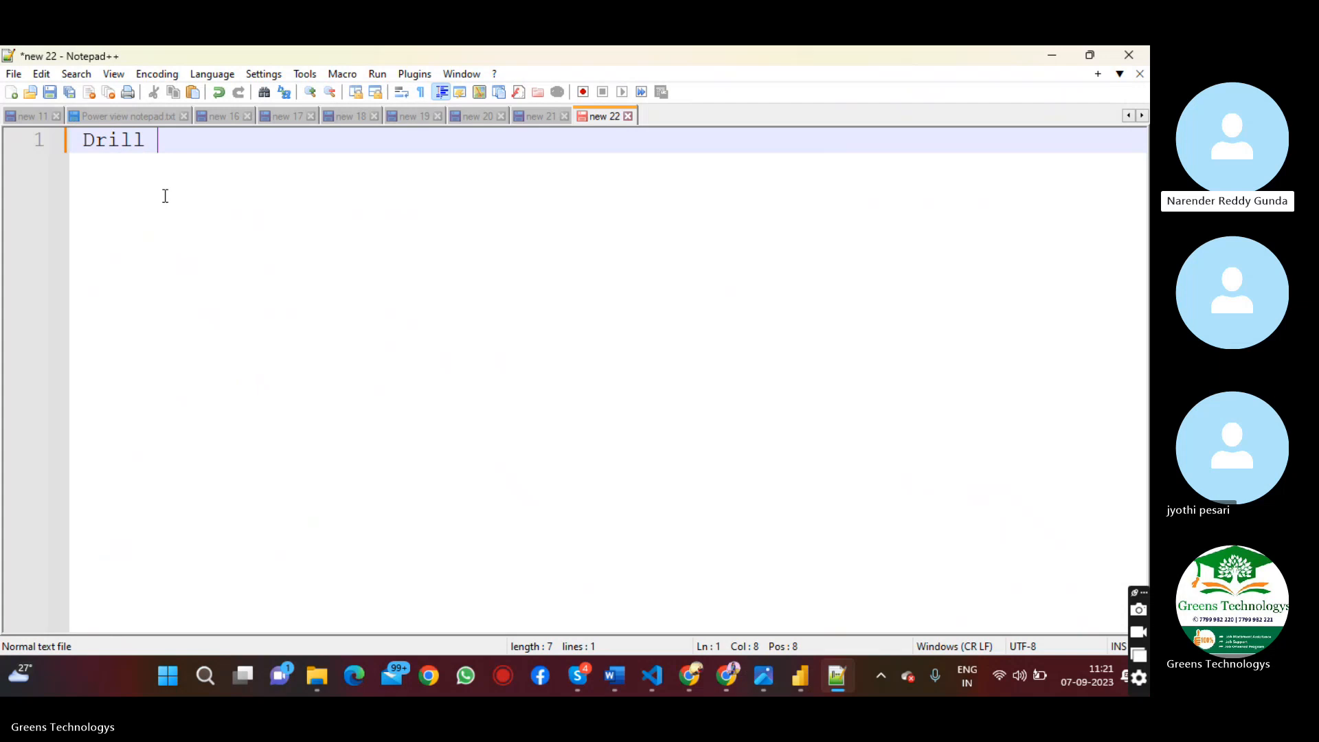
text(- Throug)
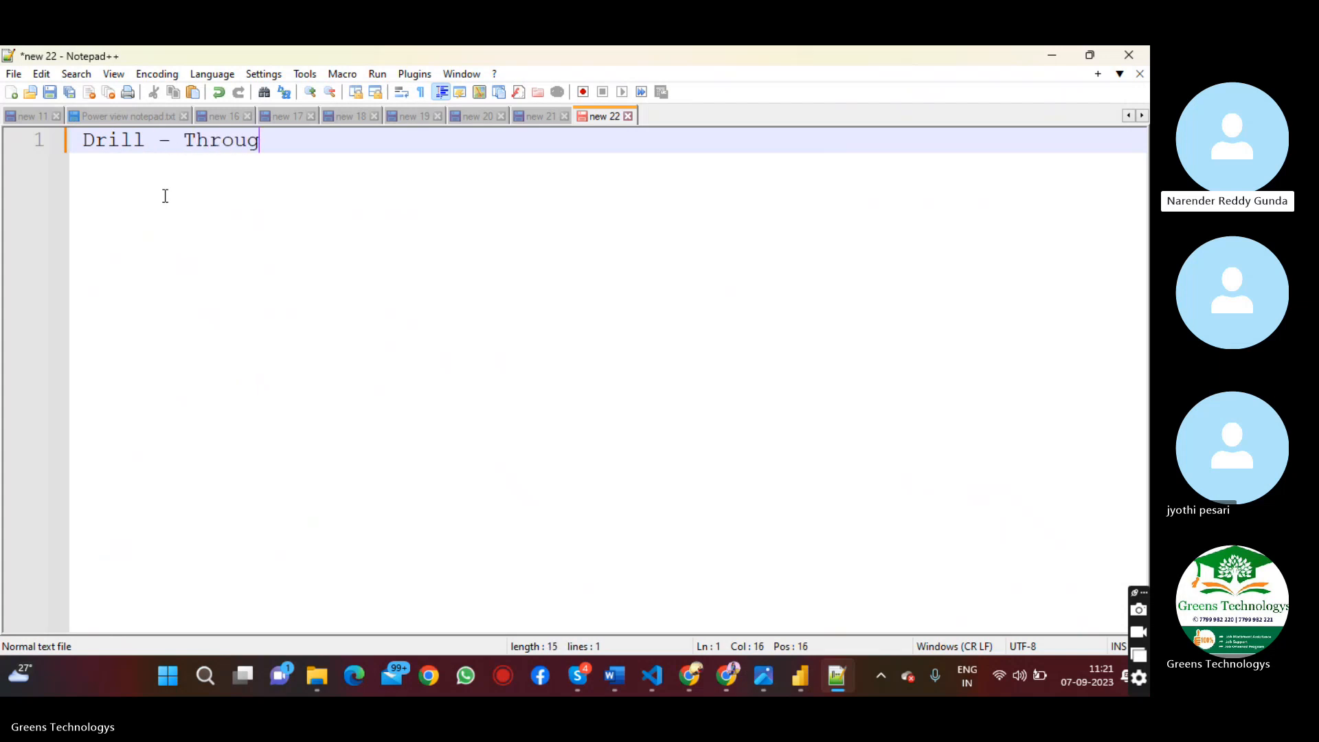
text(h)
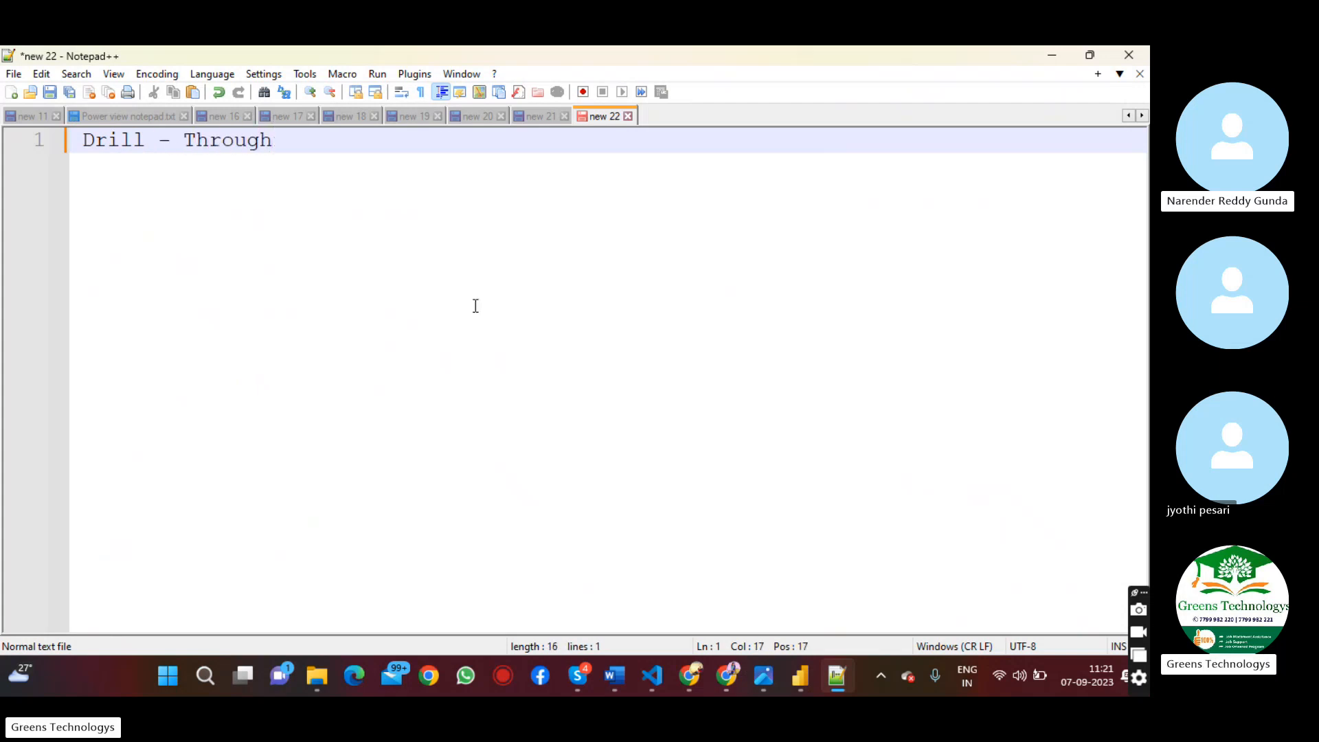
scroll(318, 257, up, 2)
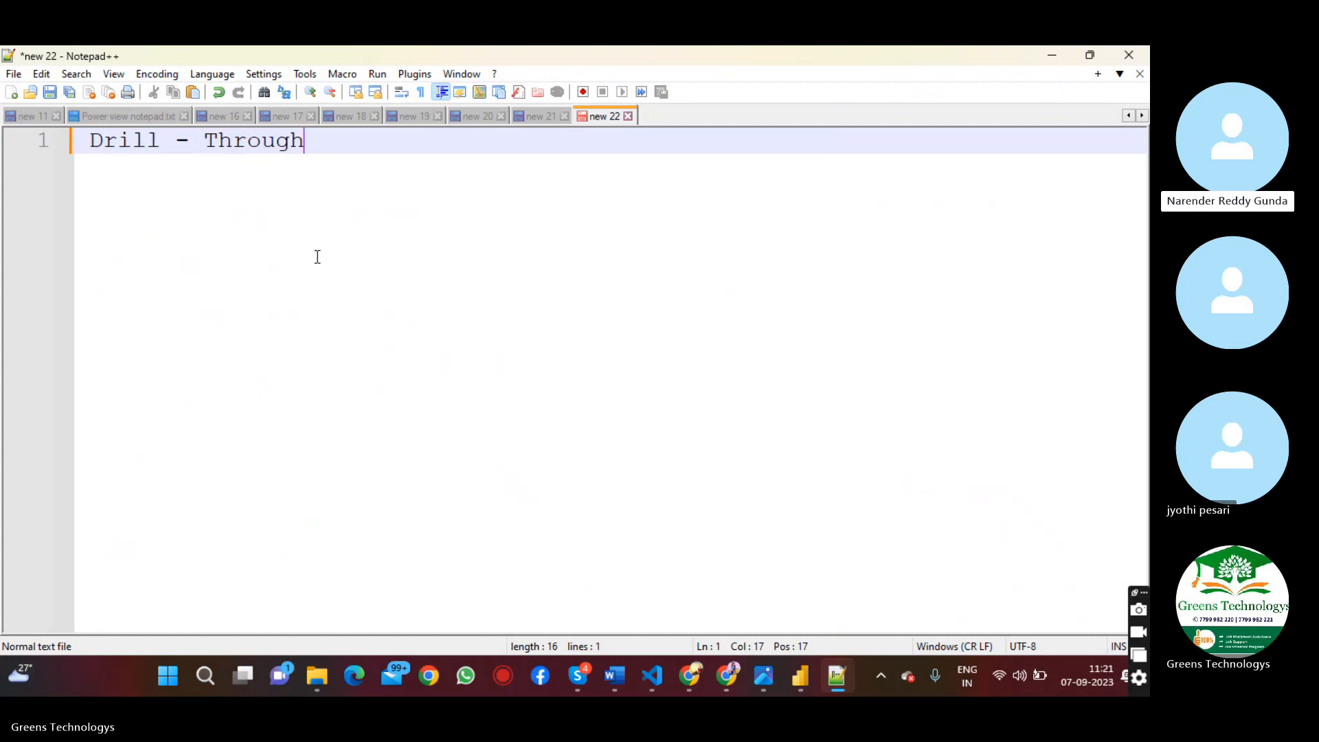
scroll(317, 256, up, 2)
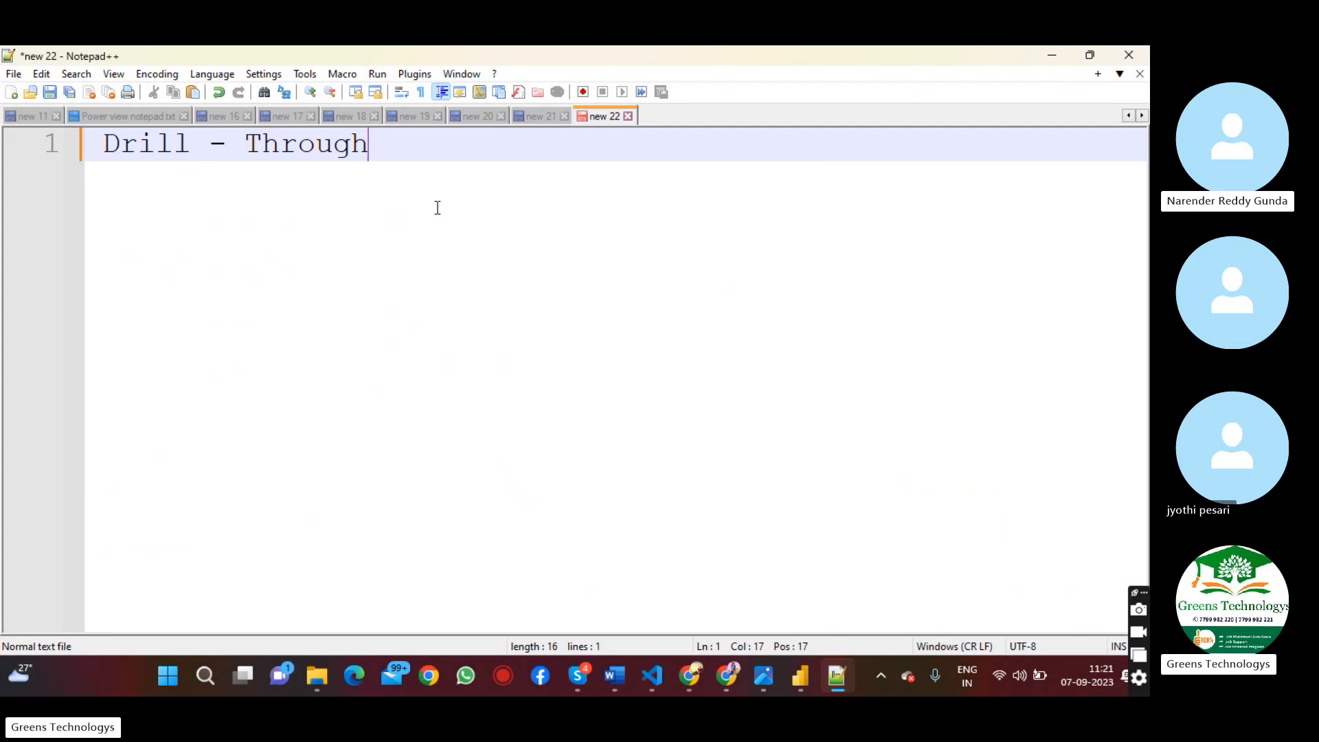
Start the definition after the term with ": Navigating from Parent page to"
text(: Navig)
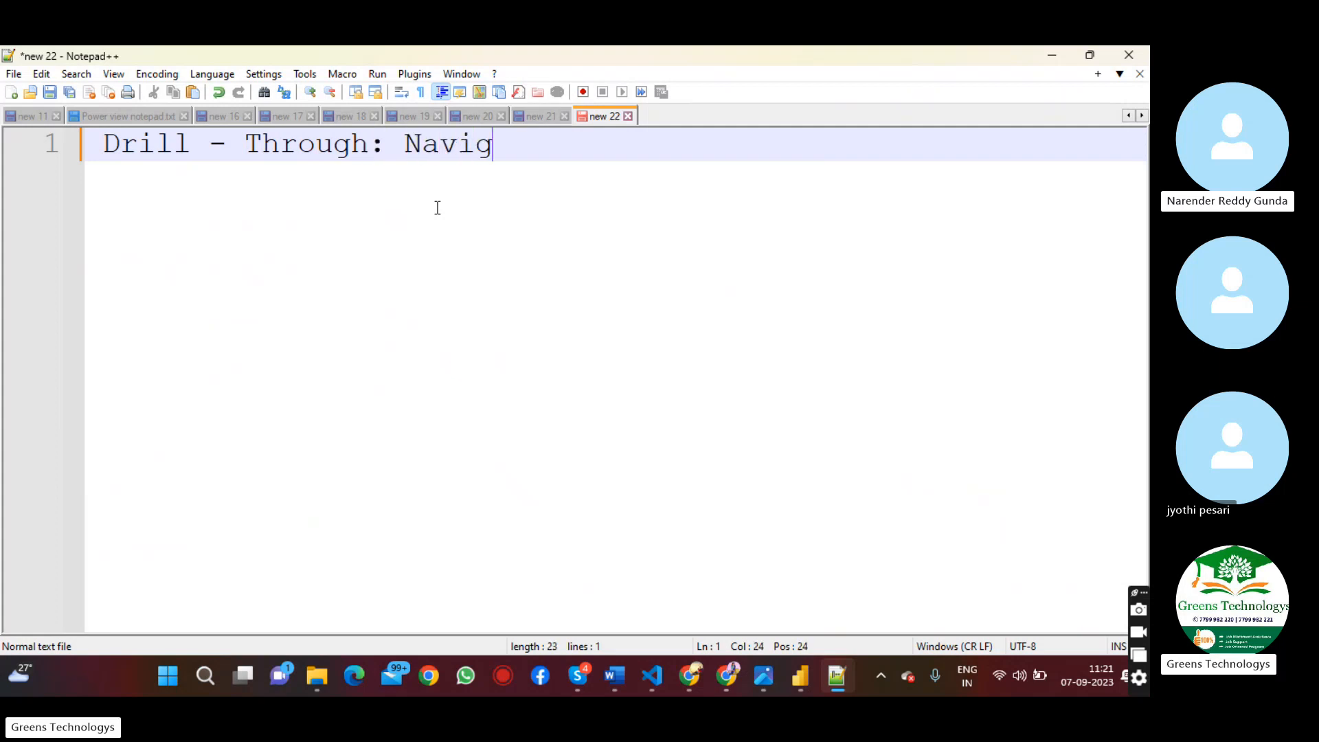
text(ating from )
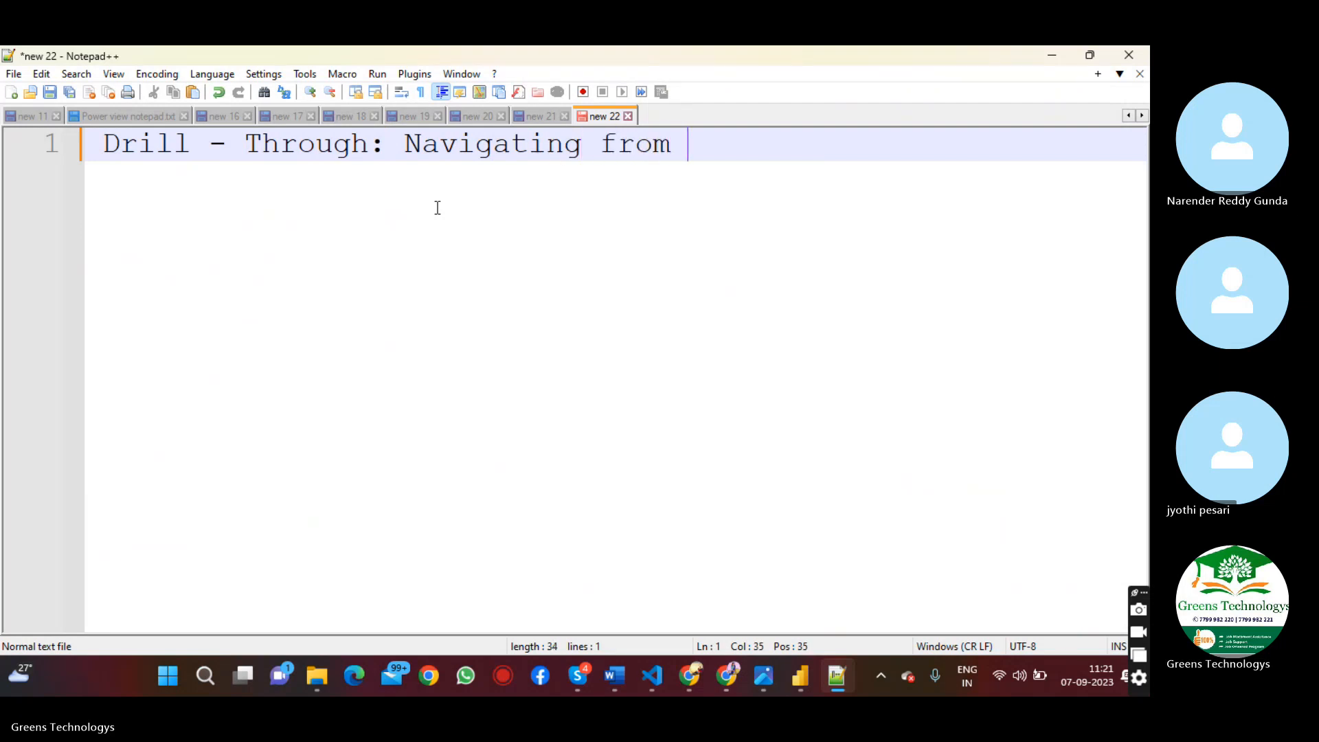
text(Pagr)
key(BackSpace)
key(BackSpace)
text(rent page )
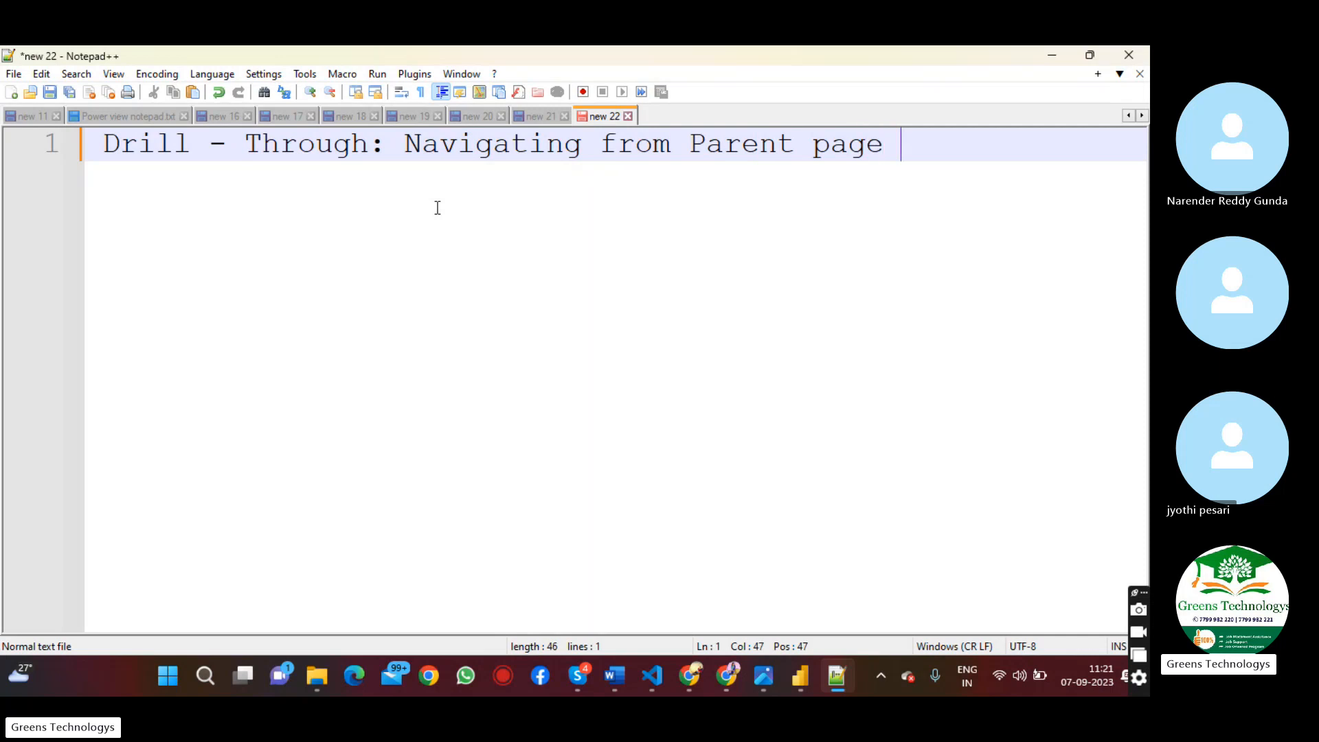
text(to Cor)
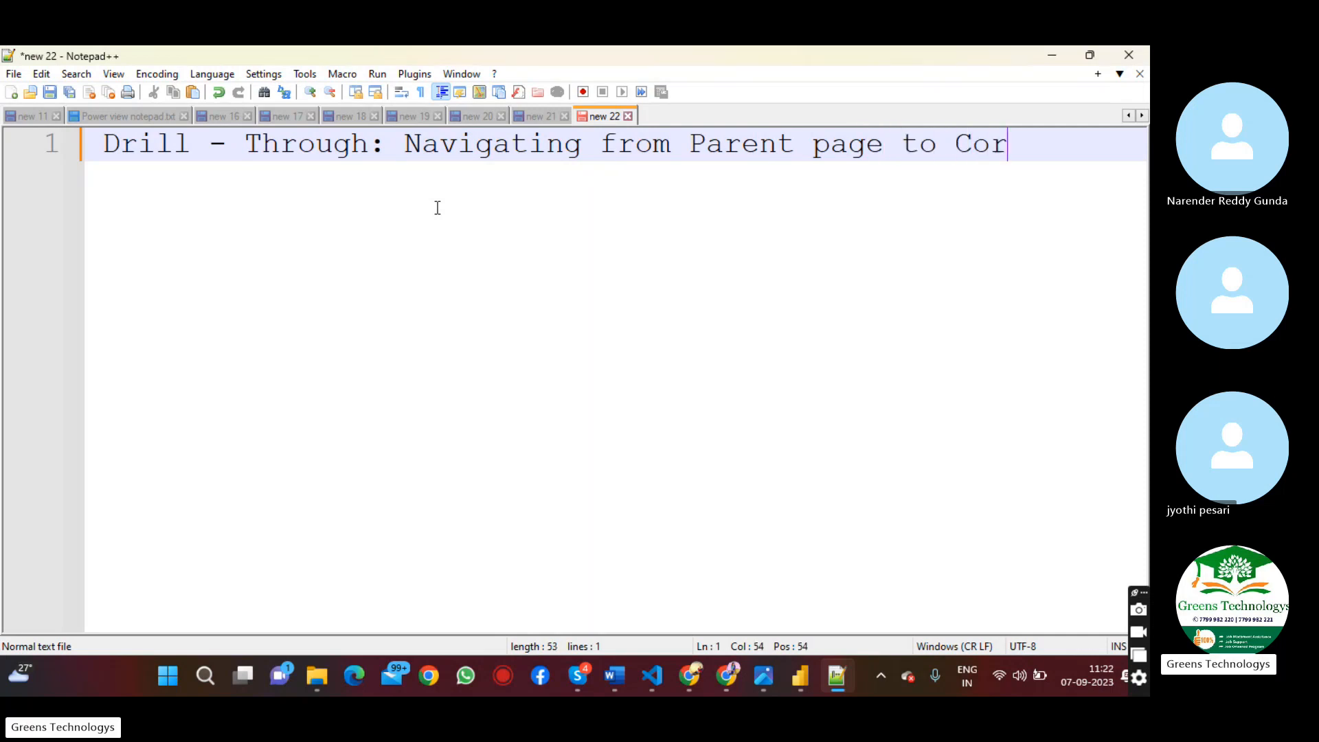
text(r)
key(BackSpace)
key(BackSpace)
key(BackSpace)
key(BackSpace)
Finish the definition on a second line with "corresponding child page"
key(Return)
text(cor)
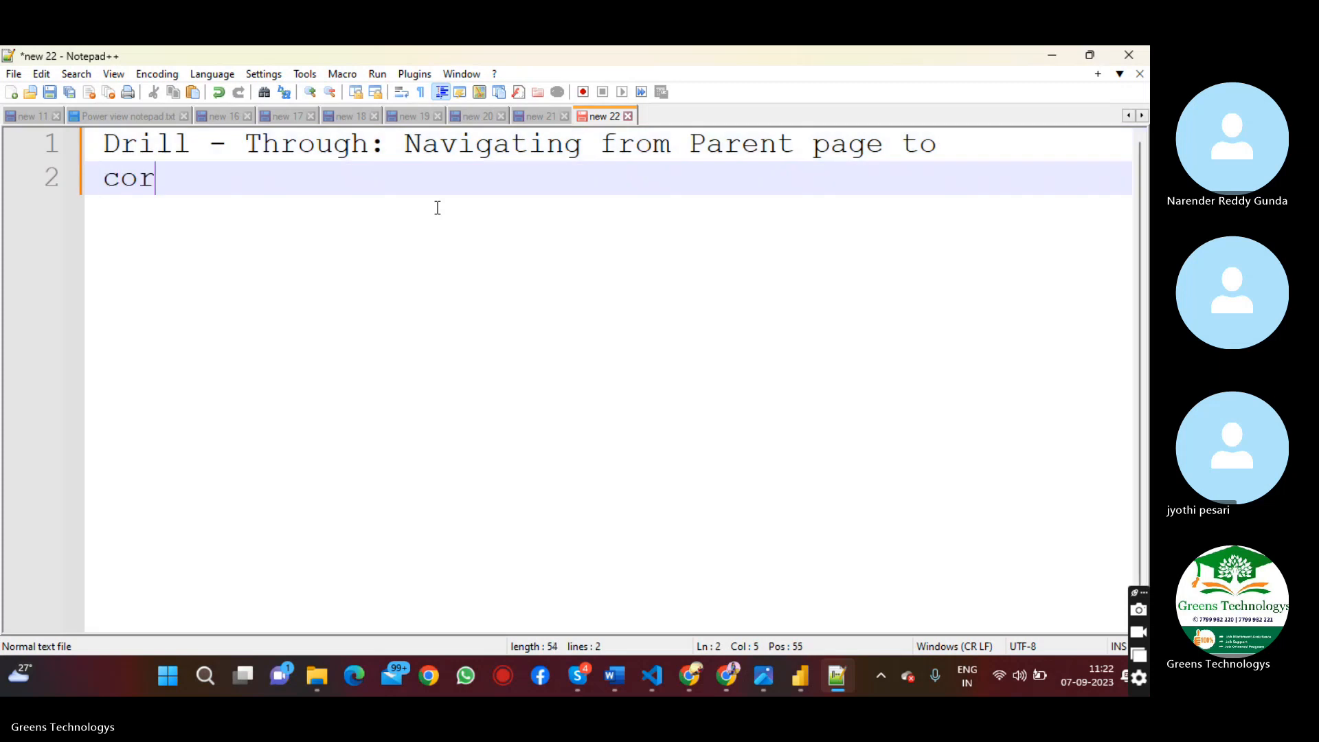
text(respond)
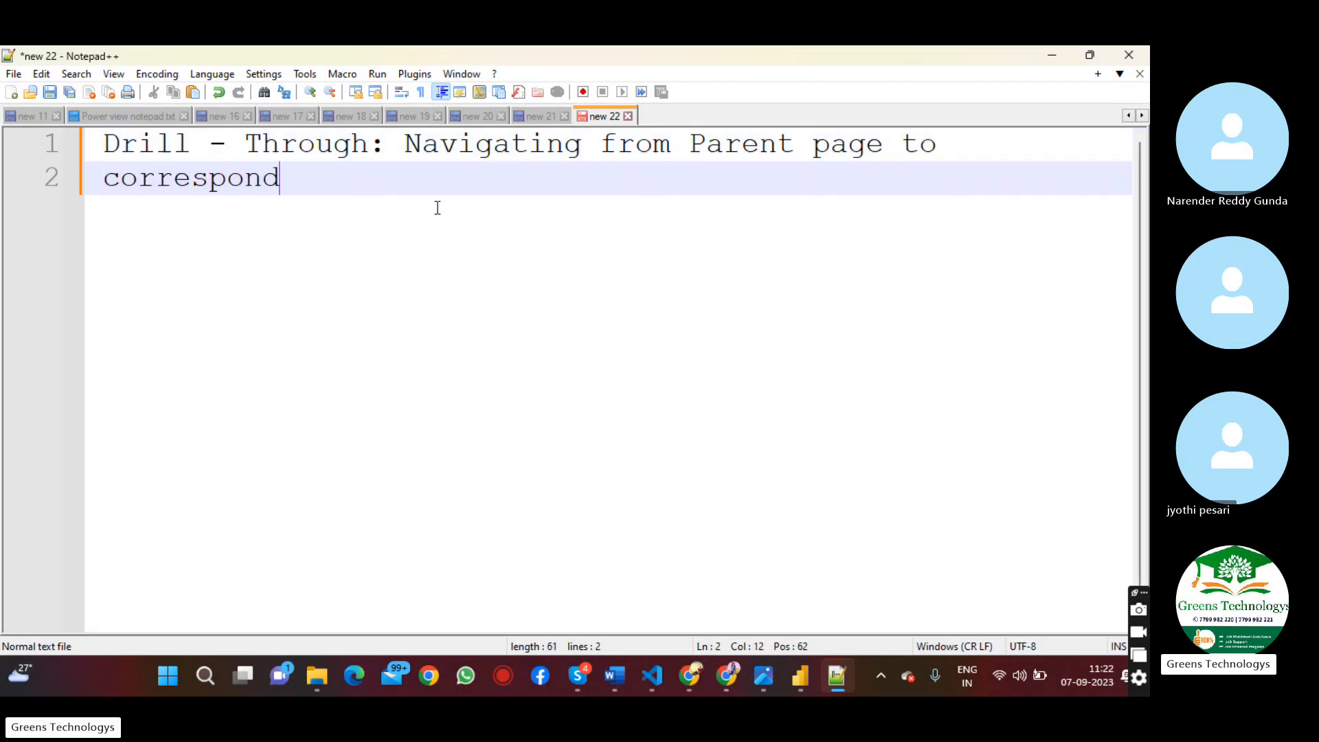
text(ing child page)
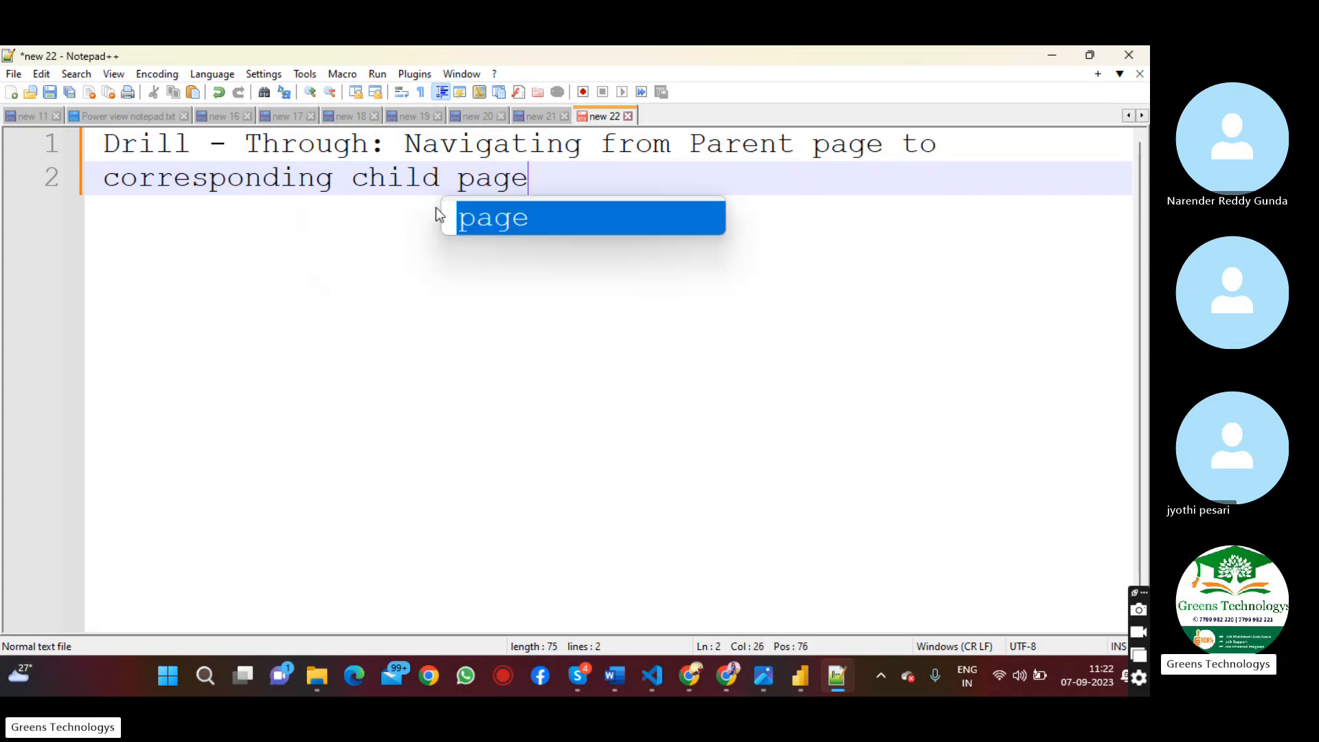
key(Escape)
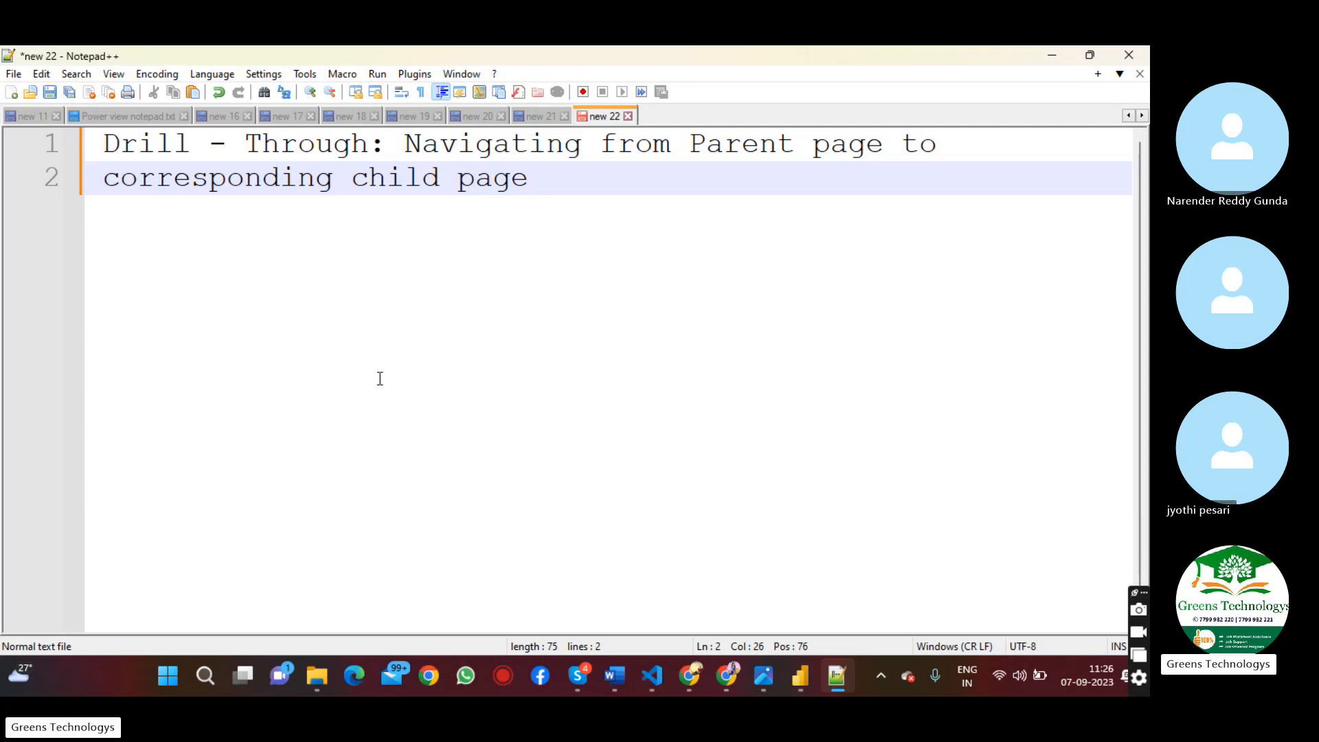
Switch to Power BI Desktop and set up two report pages named Parent and Child
click(799, 676)
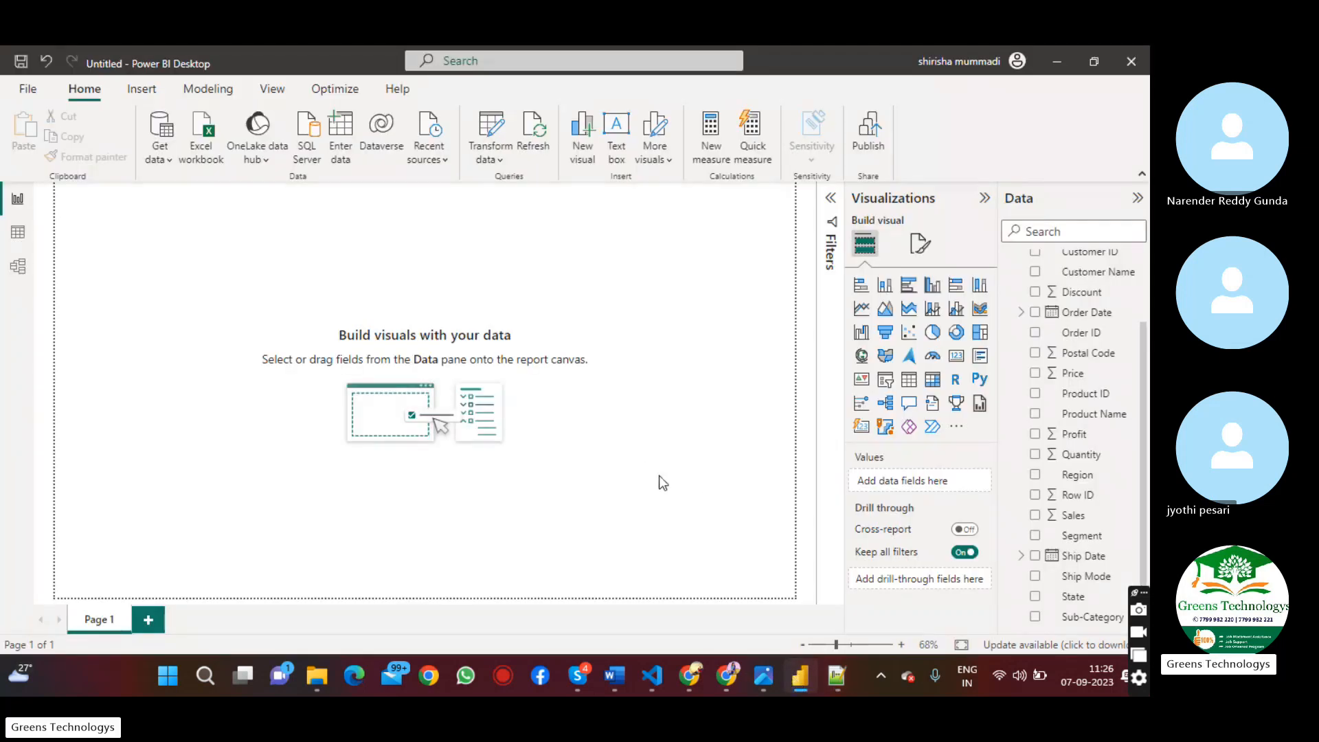
click(151, 621)
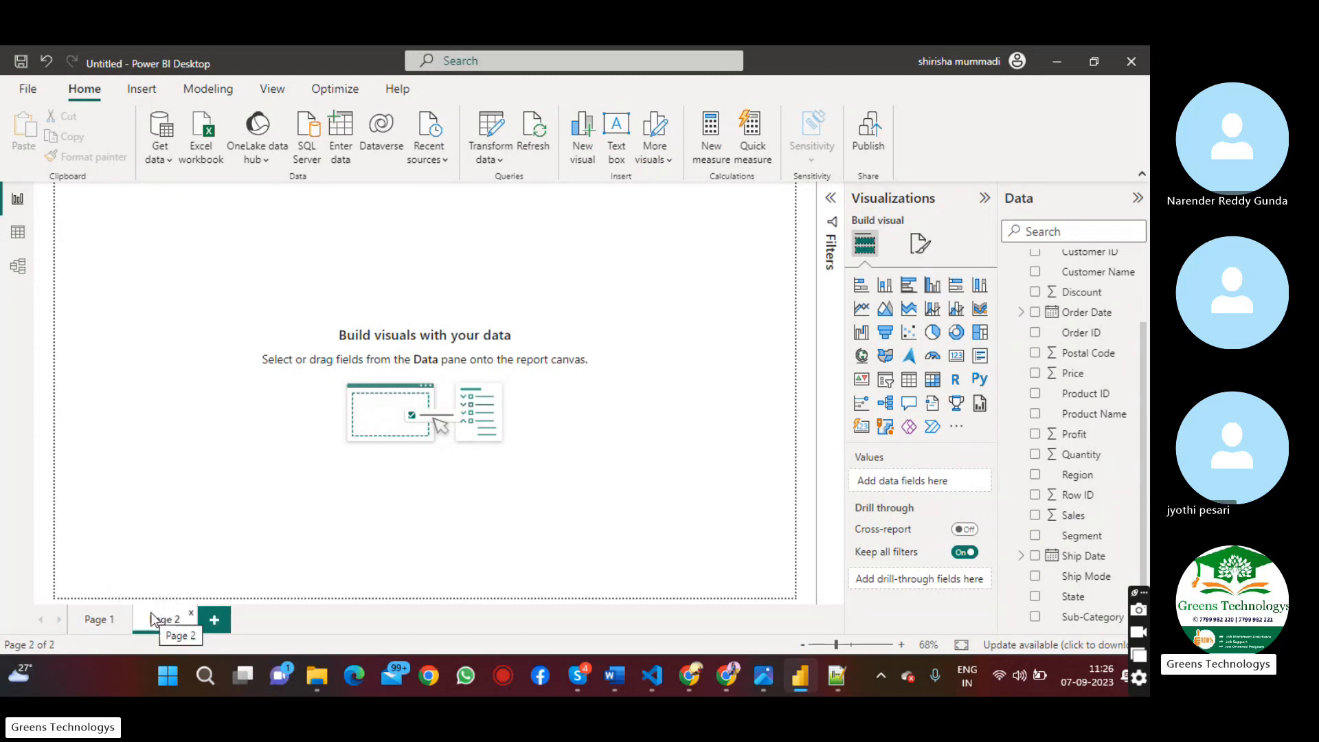
click(116, 622)
double_click(114, 620)
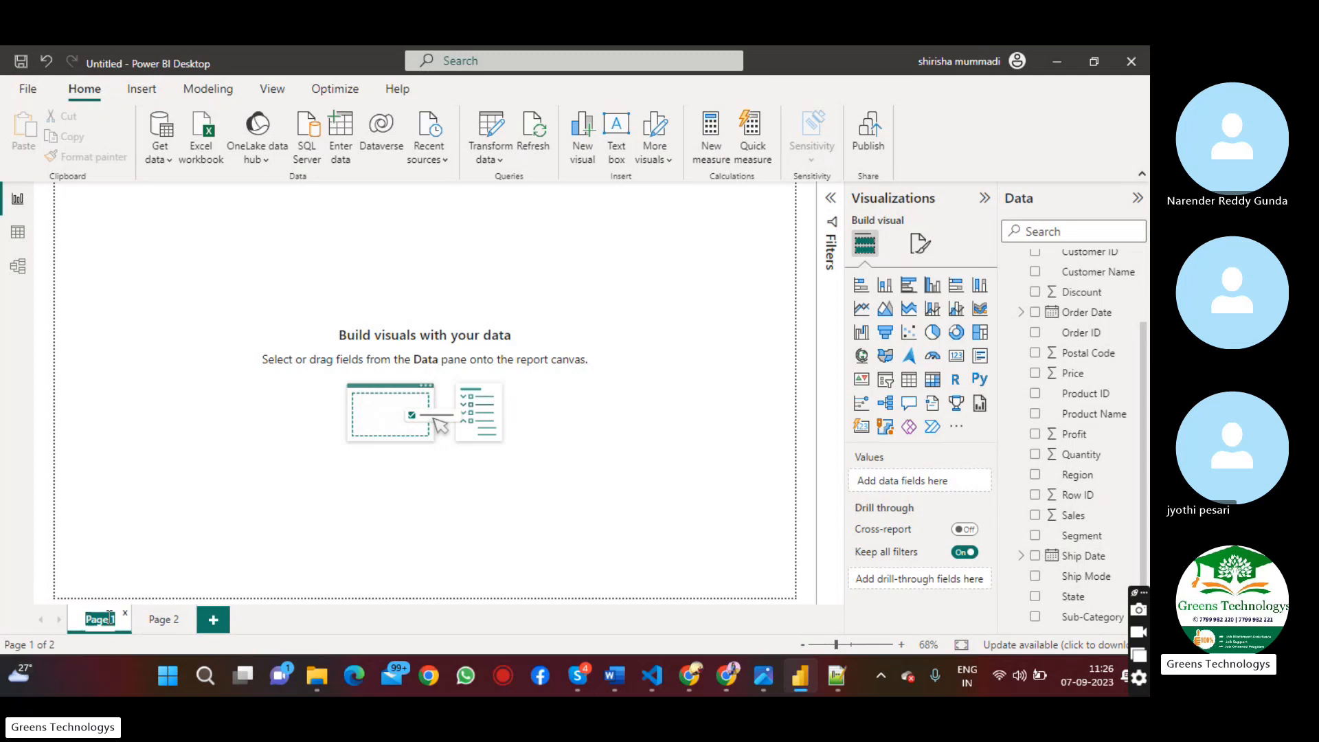
text(Parent)
key(Return)
double_click(160, 618)
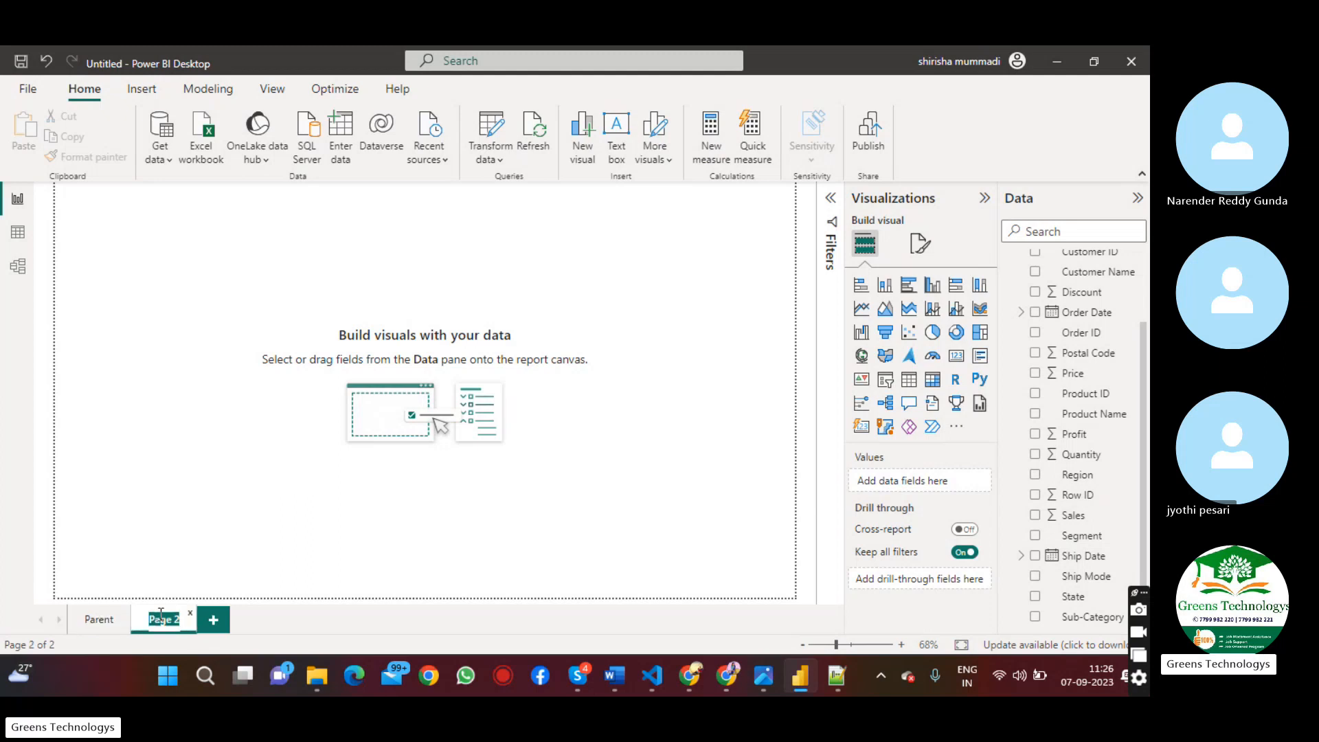
text(Child)
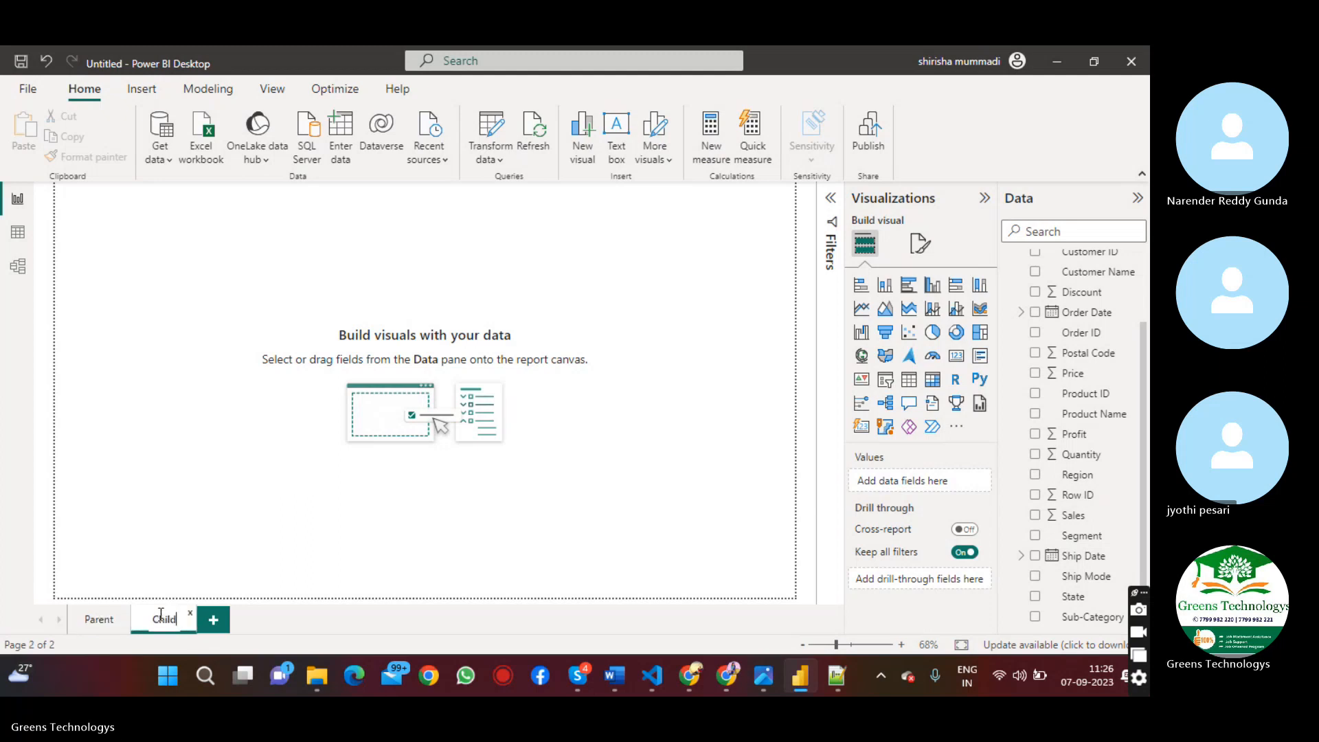
key(Return)
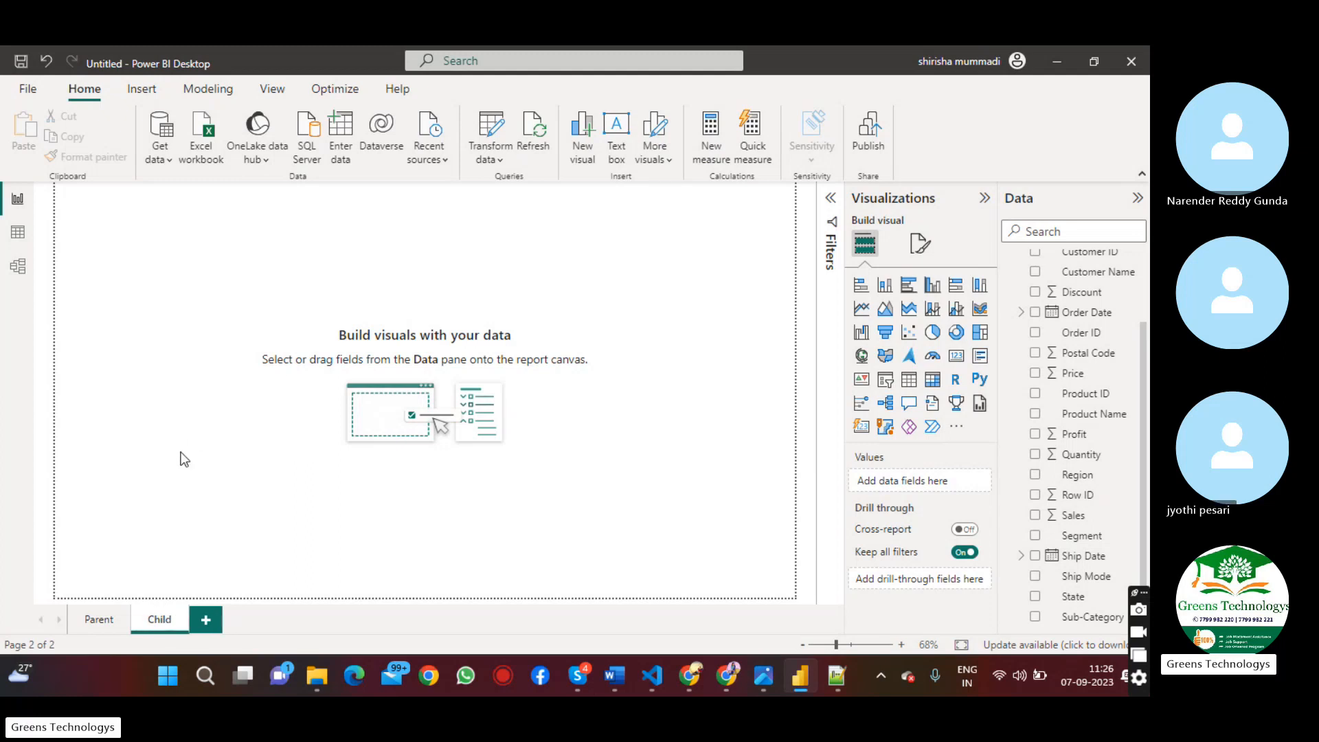
Insert a pie chart on the Parent page, then enlarge it and move it toward the middle of the page
click(92, 640)
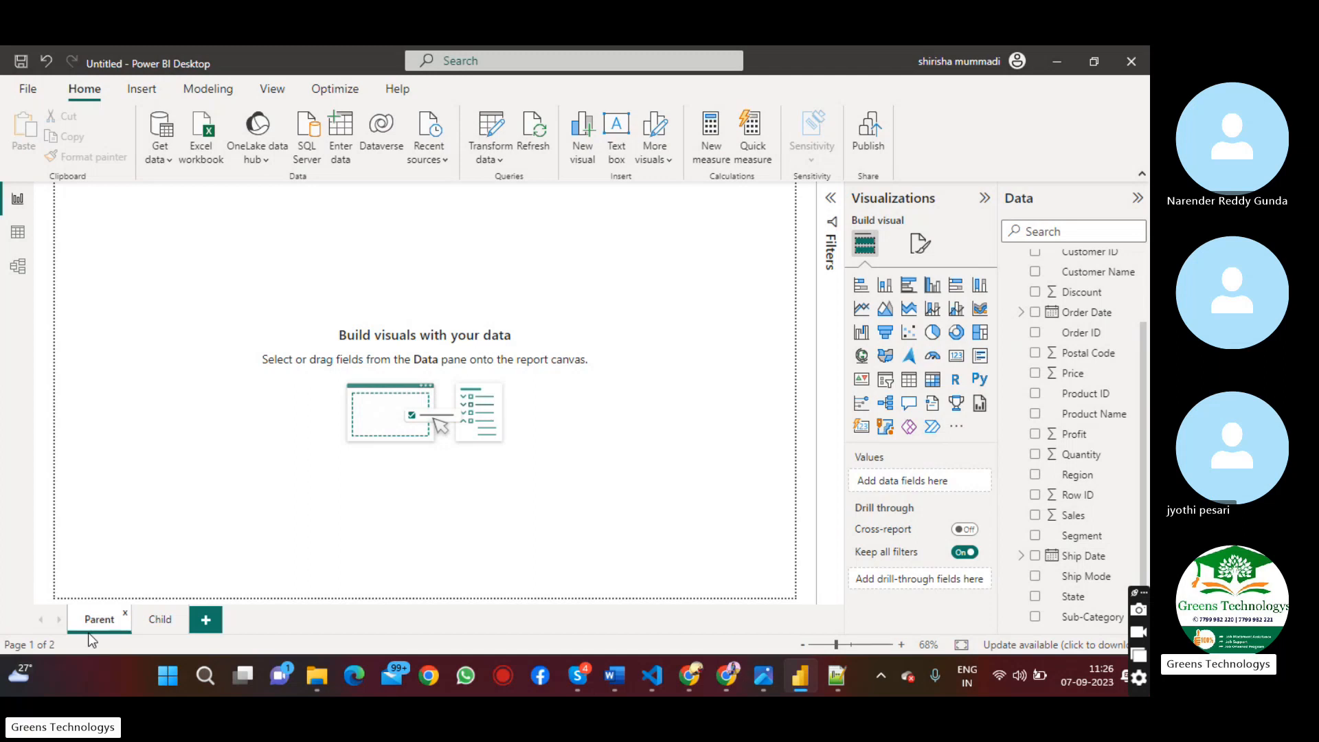
click(932, 334)
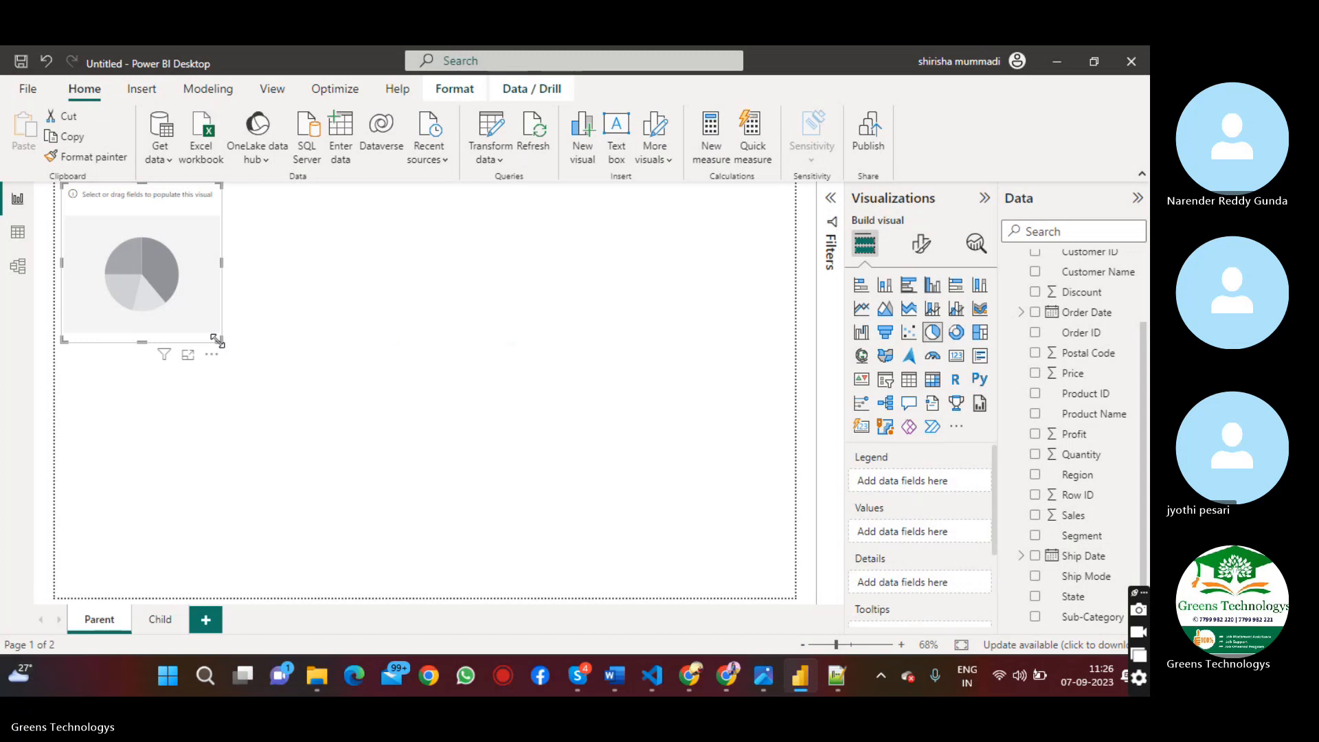
drag(220, 340, 473, 476)
drag(383, 359, 462, 441)
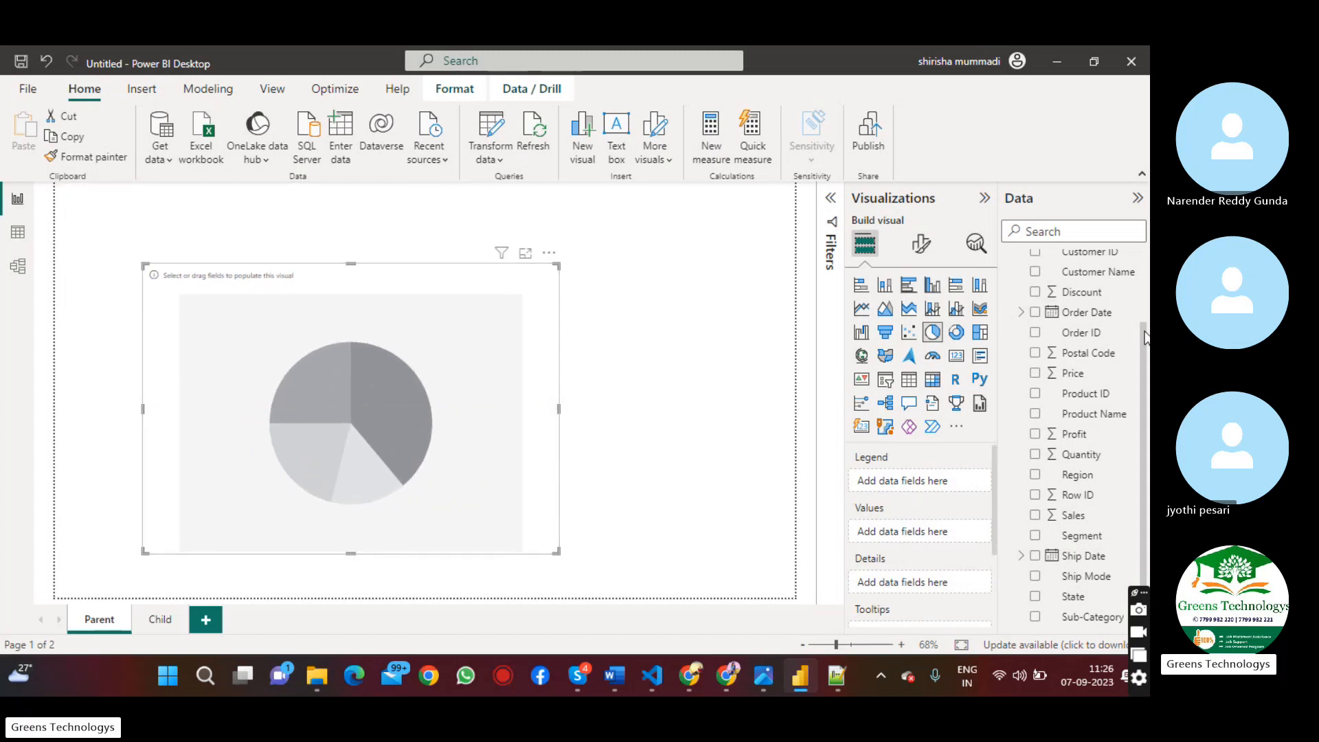
Populate the pie chart with Category as legend and Sales as values, and shift it slightly up toward the page's centre
drag(1144, 330, 527, 383)
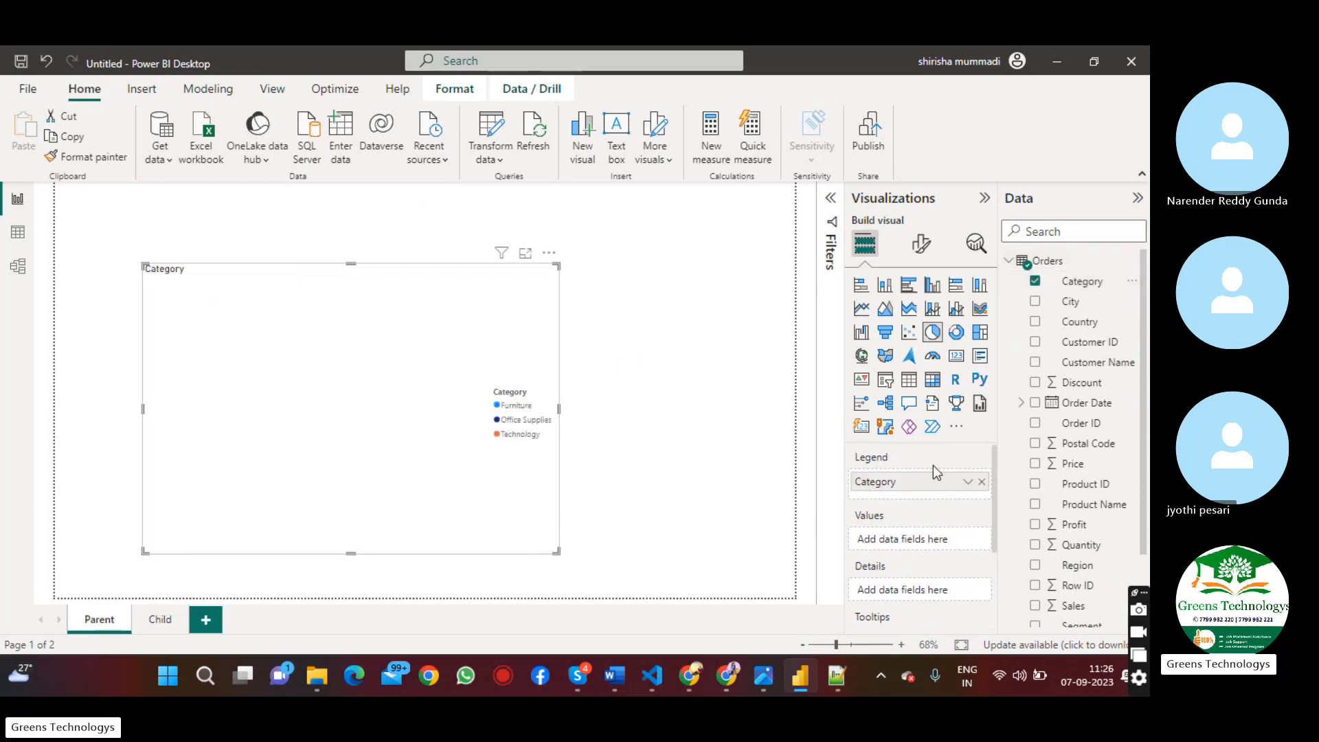
drag(1088, 606, 422, 353)
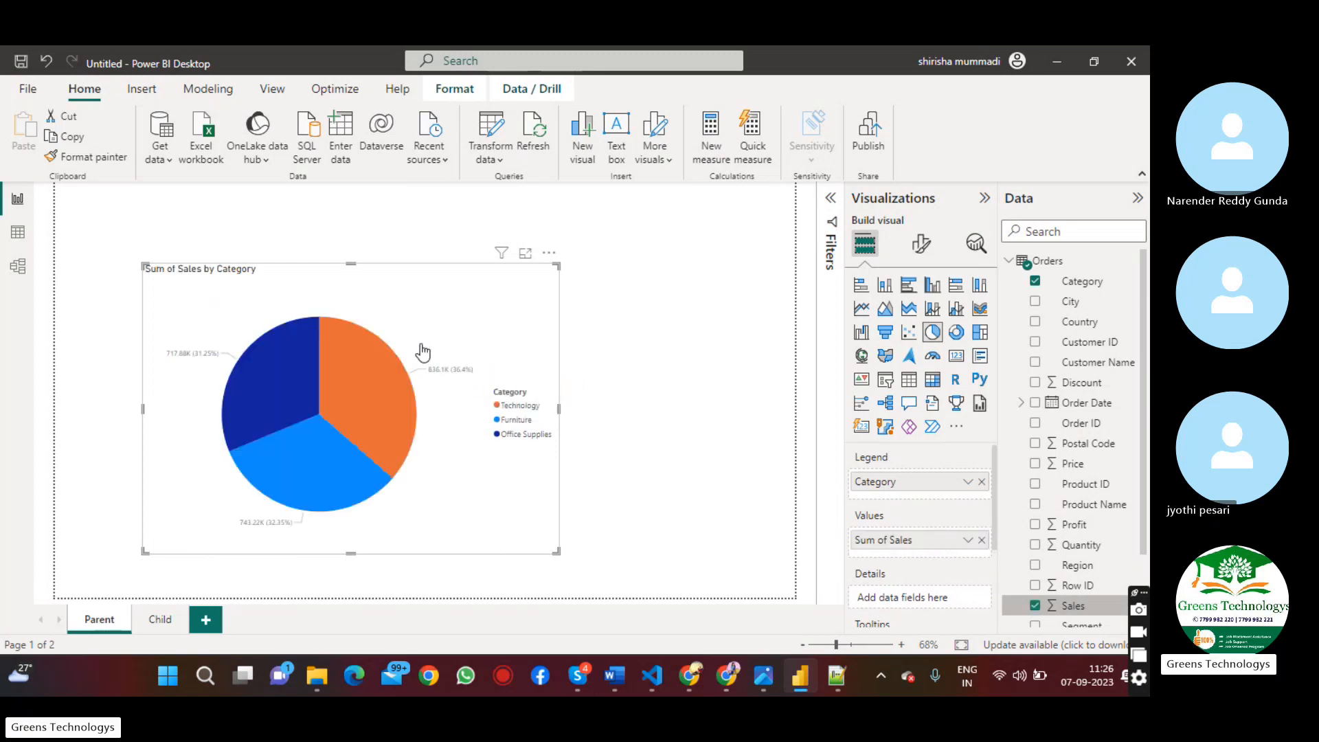
drag(471, 311, 508, 287)
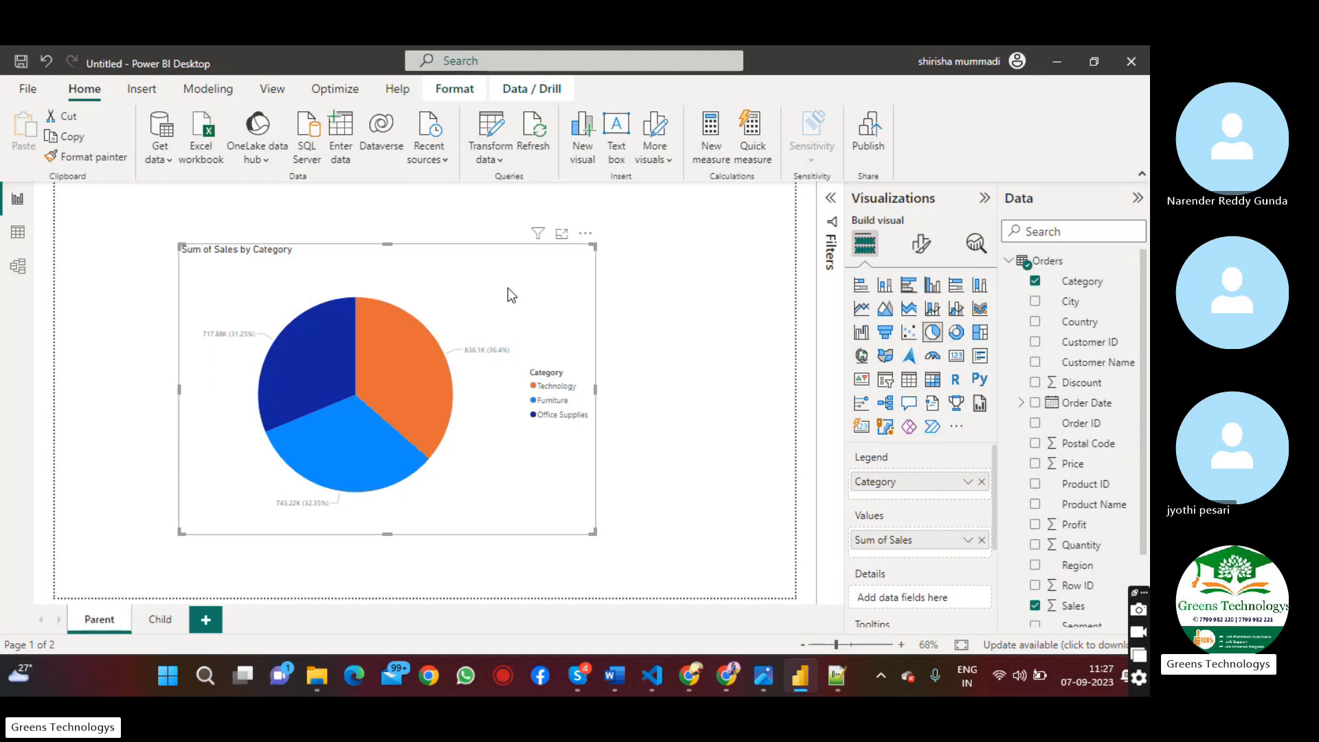
mouse_move(404, 366)
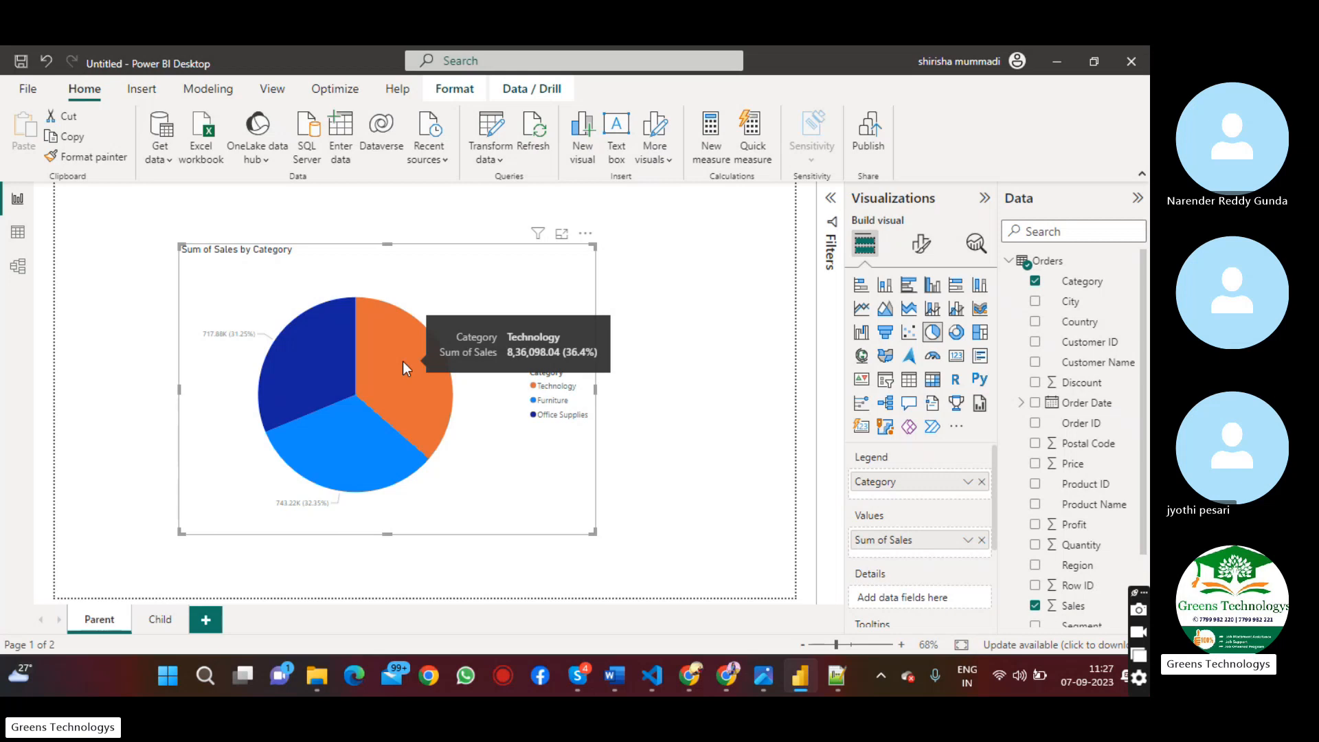
mouse_move(351, 455)
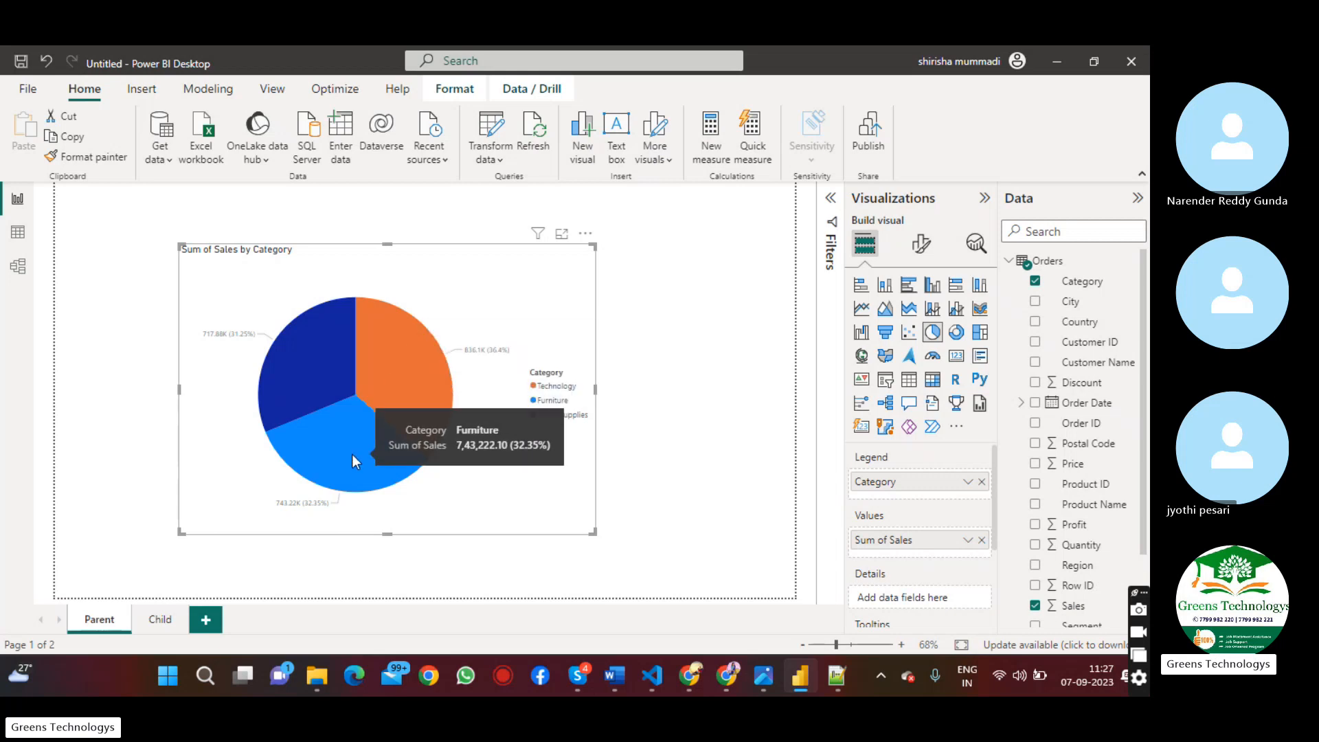
mouse_move(323, 384)
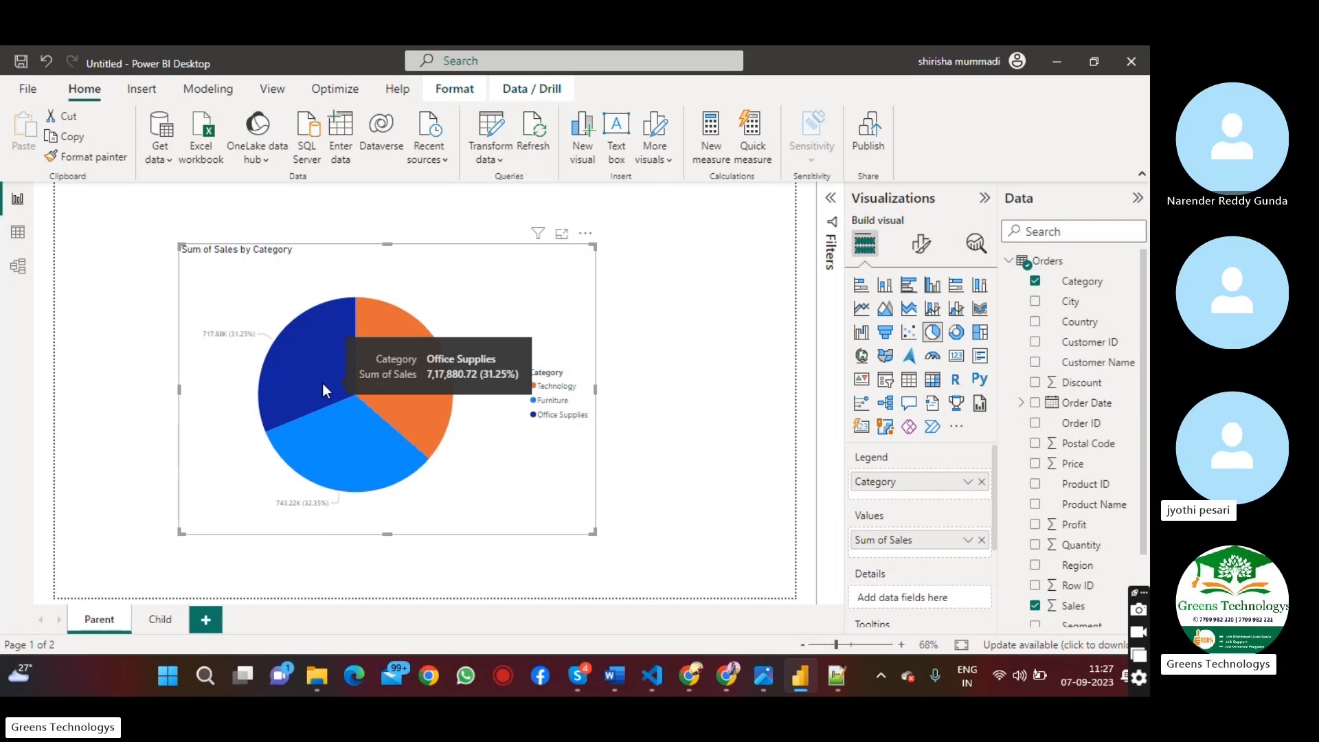
Insert a table visual on the Child page and enlarge it to fill most of the page
click(152, 621)
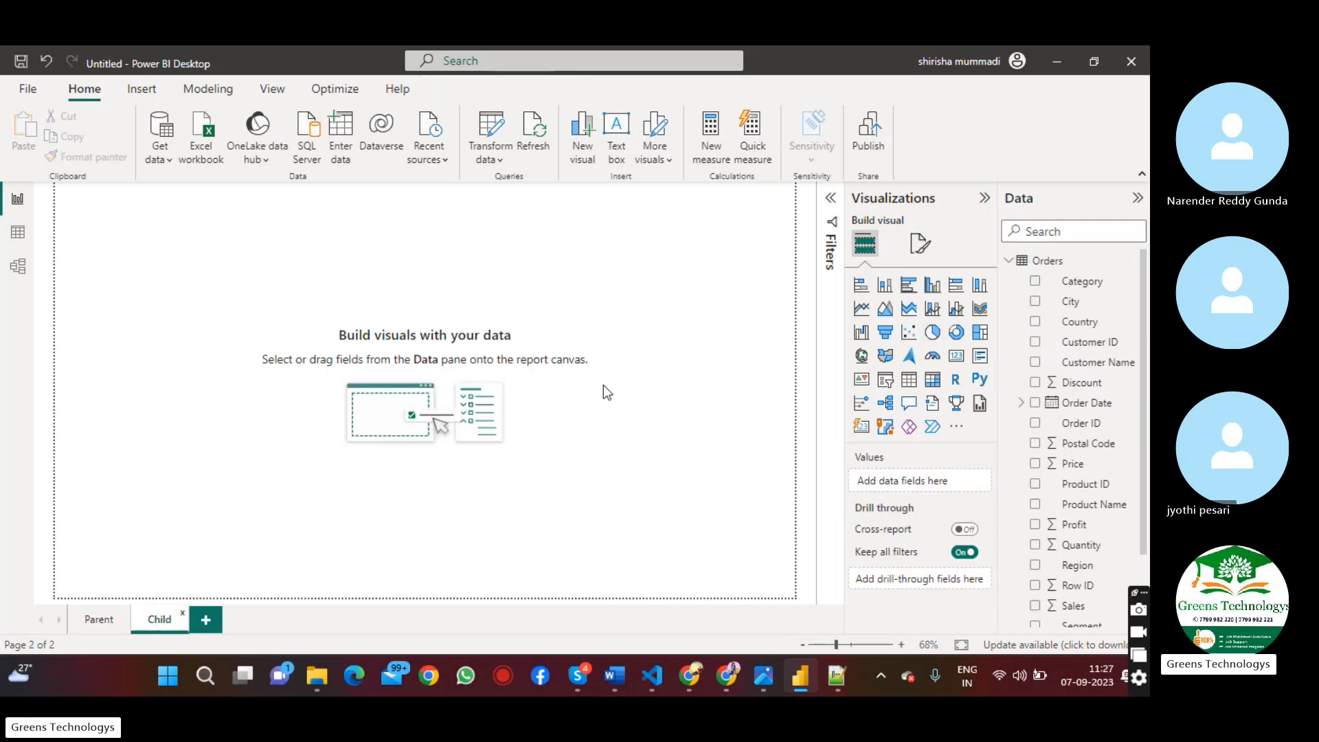
click(909, 382)
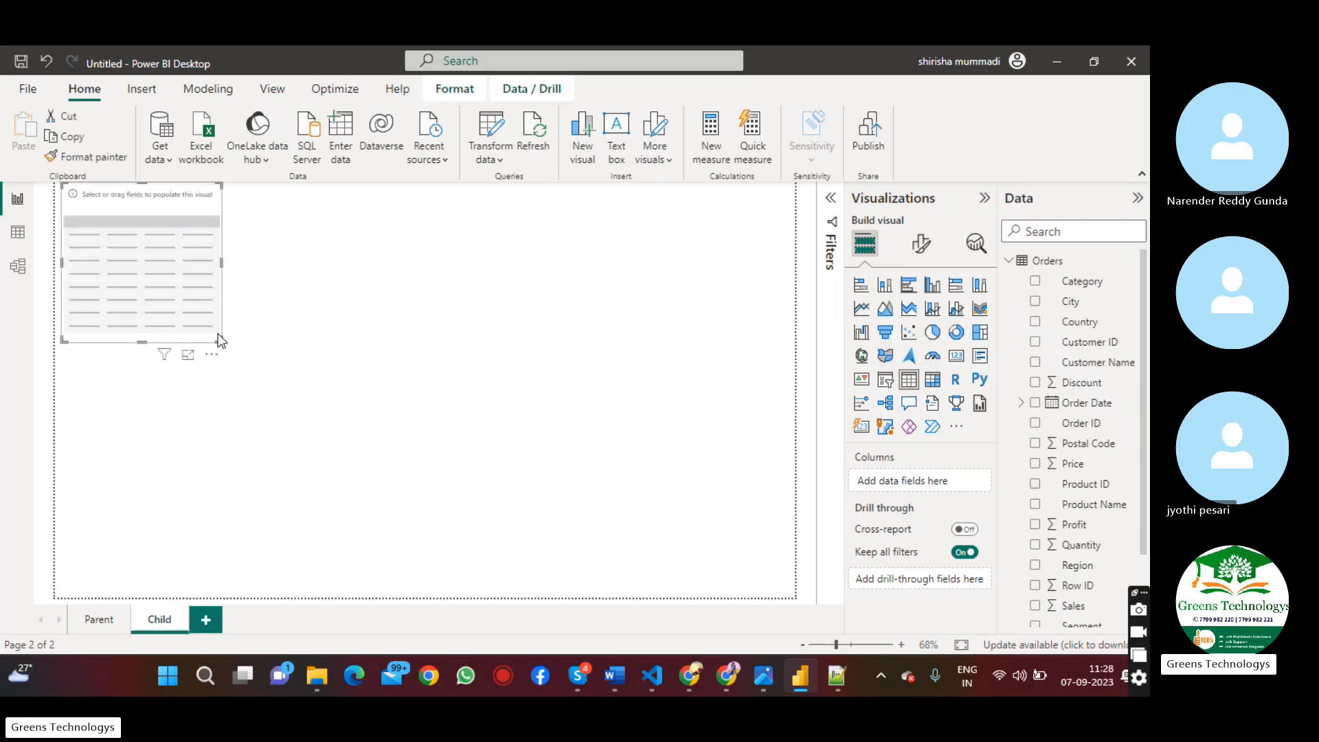
drag(220, 337, 760, 579)
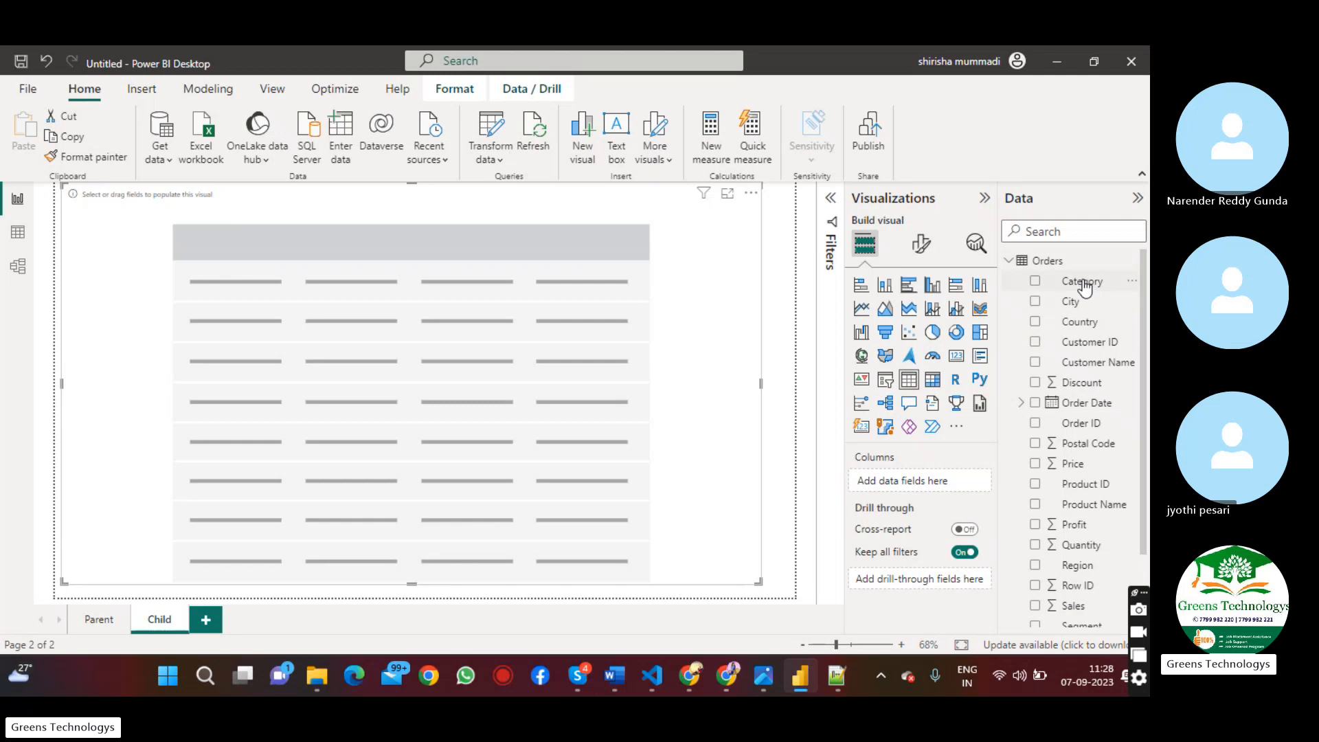
Add the Category, Sub-Category and Product Name fields as columns of the table
drag(1082, 281, 358, 353)
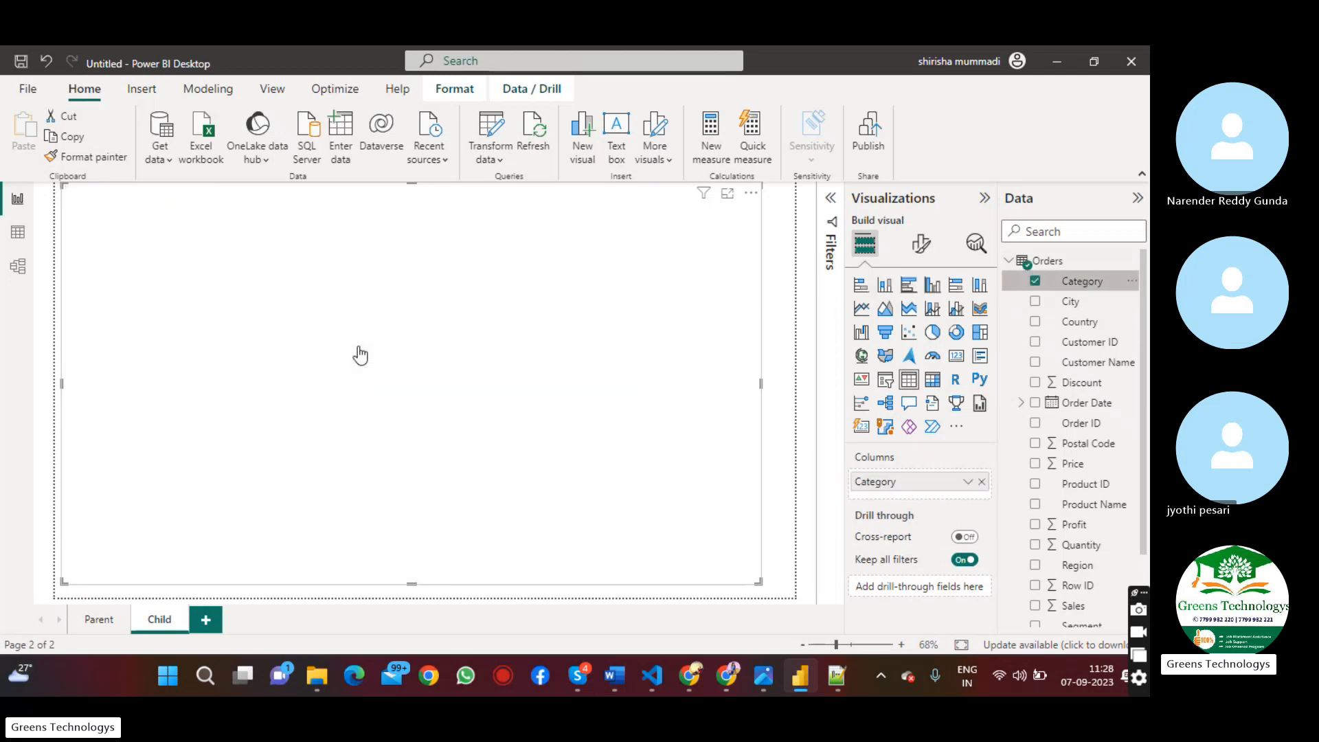
scroll(1113, 341, down, 3)
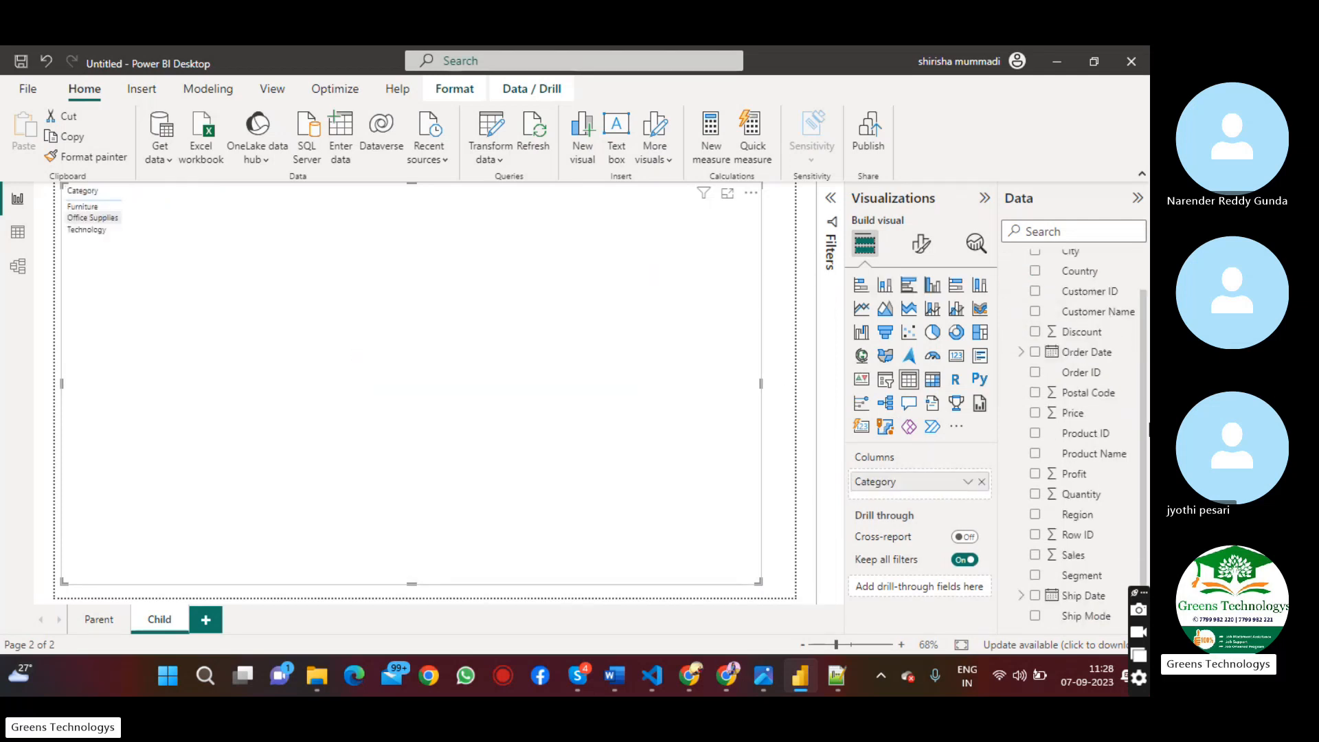
drag(1091, 617, 414, 386)
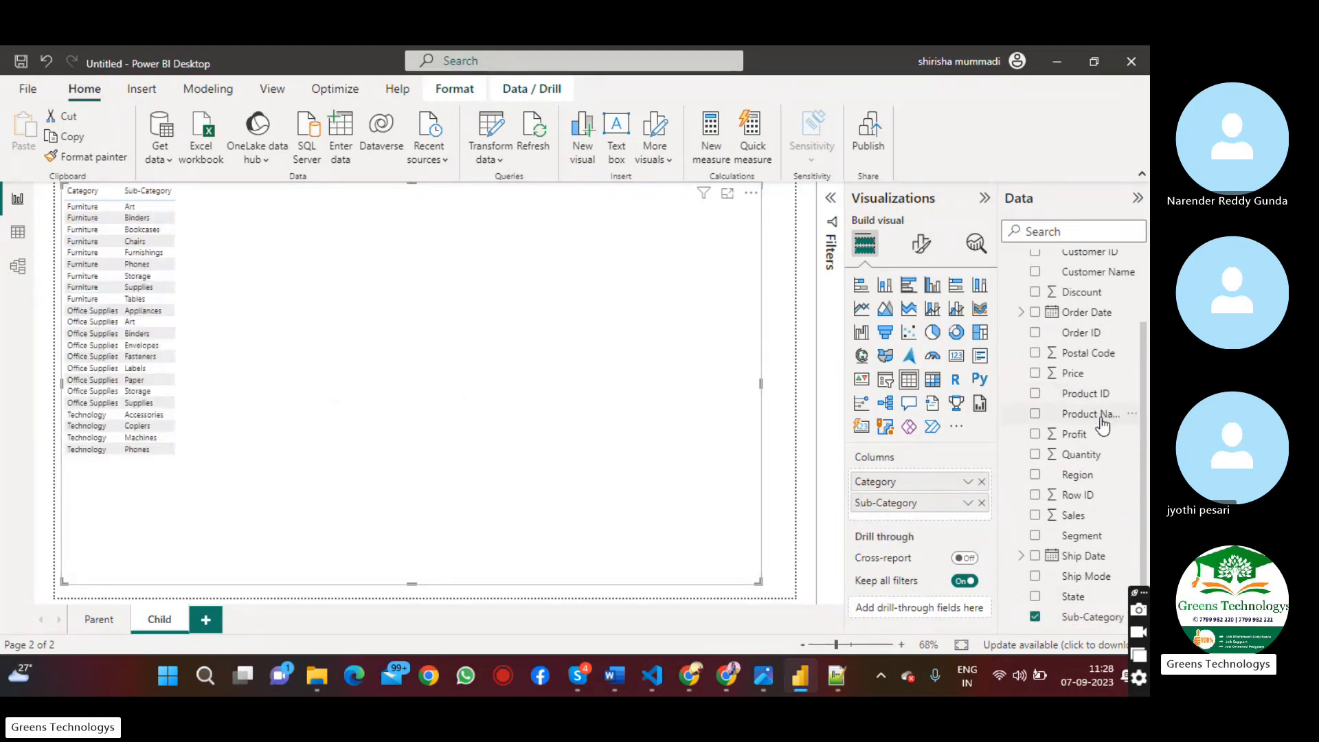
drag(1096, 425, 326, 318)
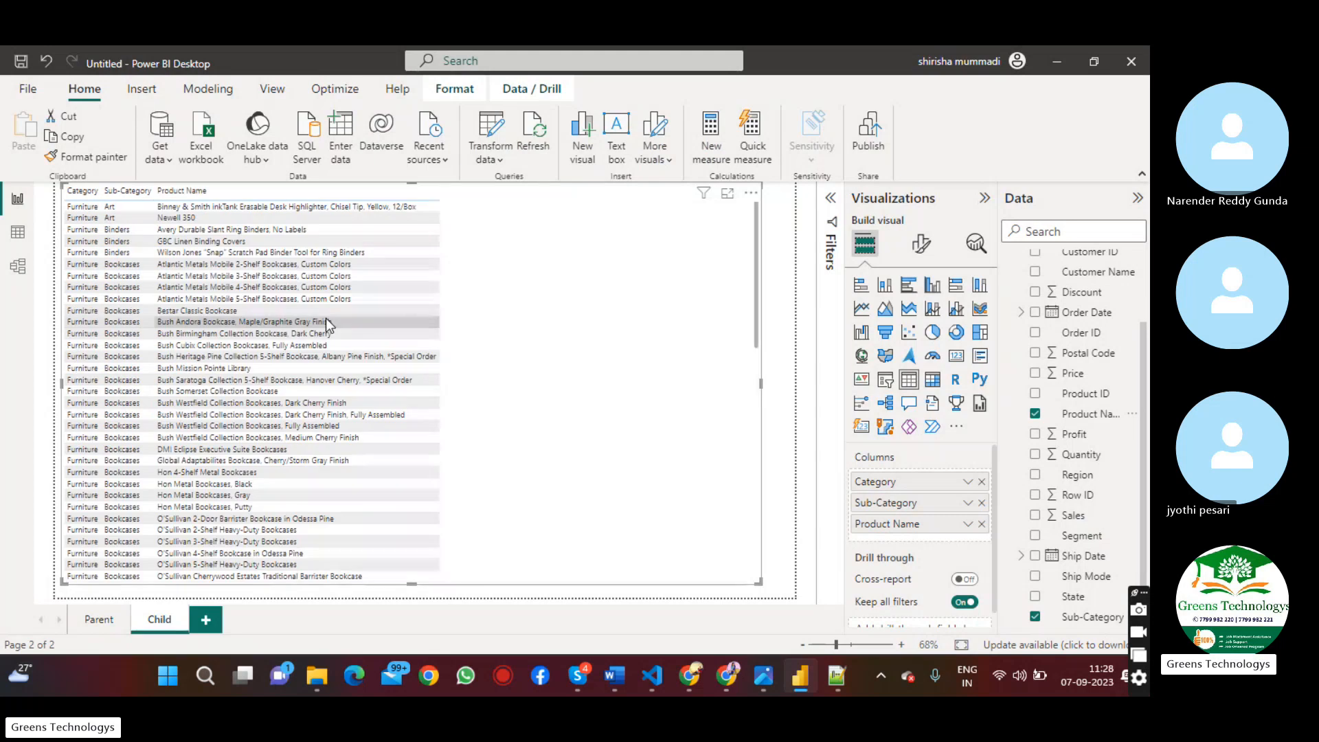
Add the Price, Sales, Quantity and Profit fields as summed columns of the table
drag(1072, 373, 534, 318)
click(1073, 515)
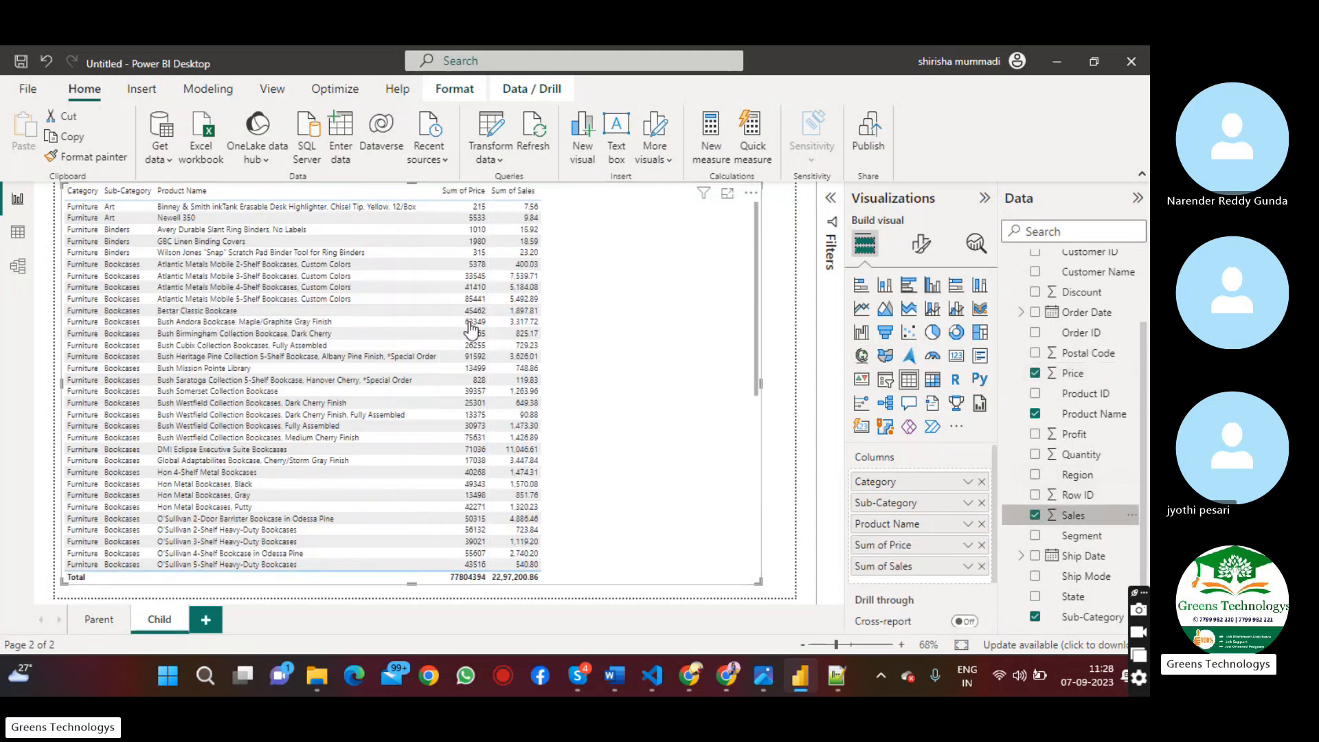
drag(1084, 455, 663, 403)
drag(1074, 434, 687, 376)
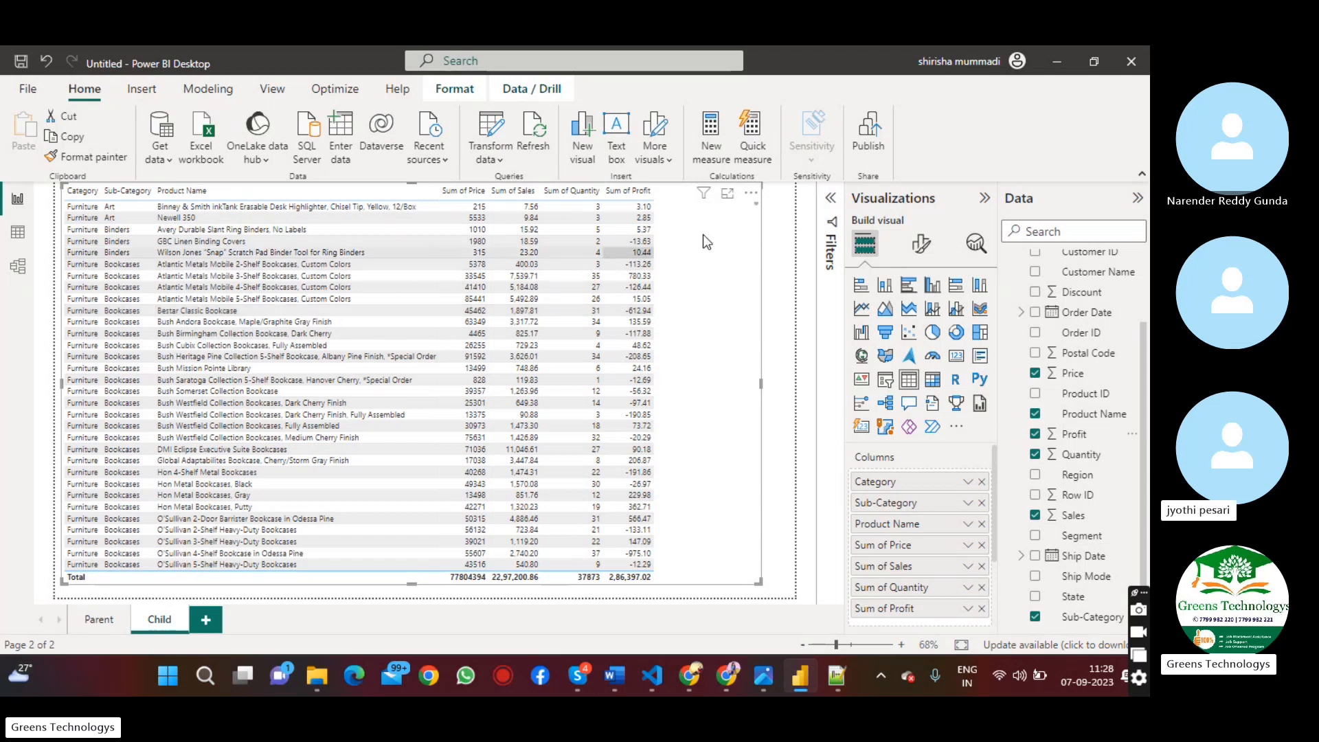
Set the font size of the table's values to 23
click(922, 248)
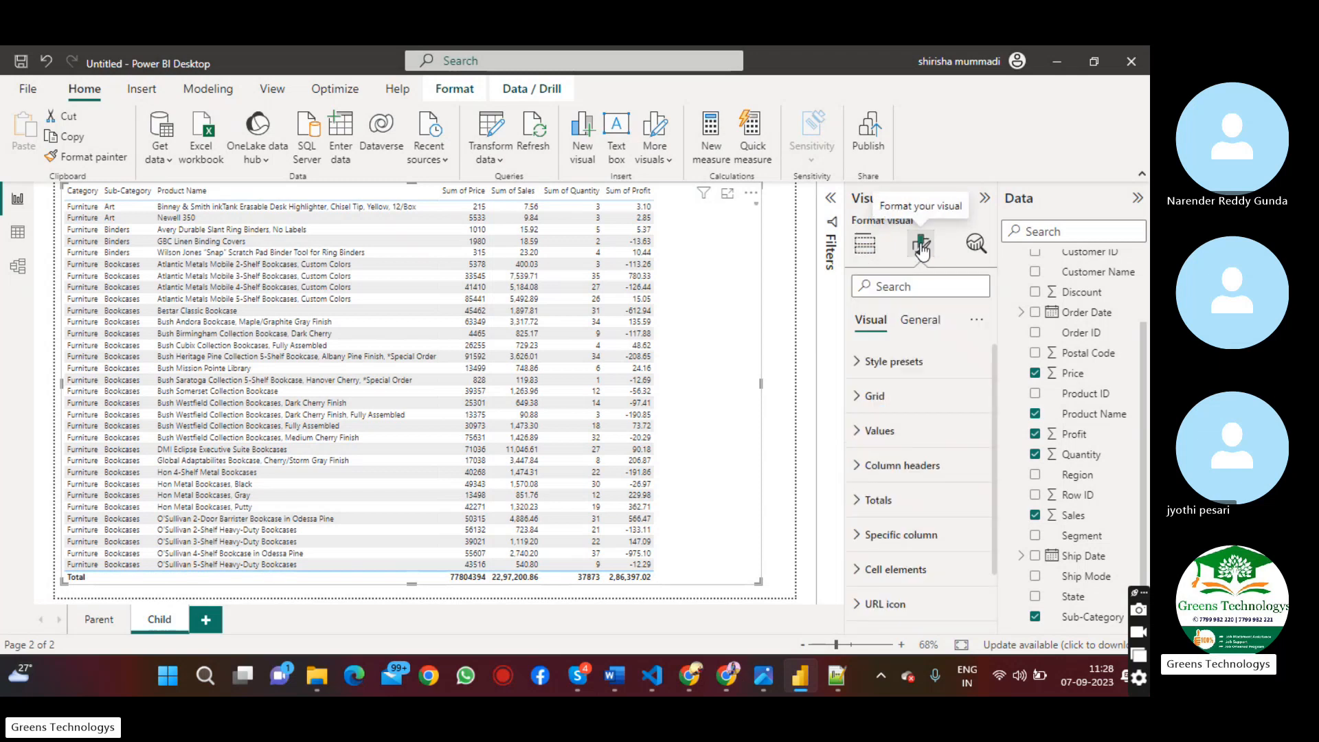
click(890, 431)
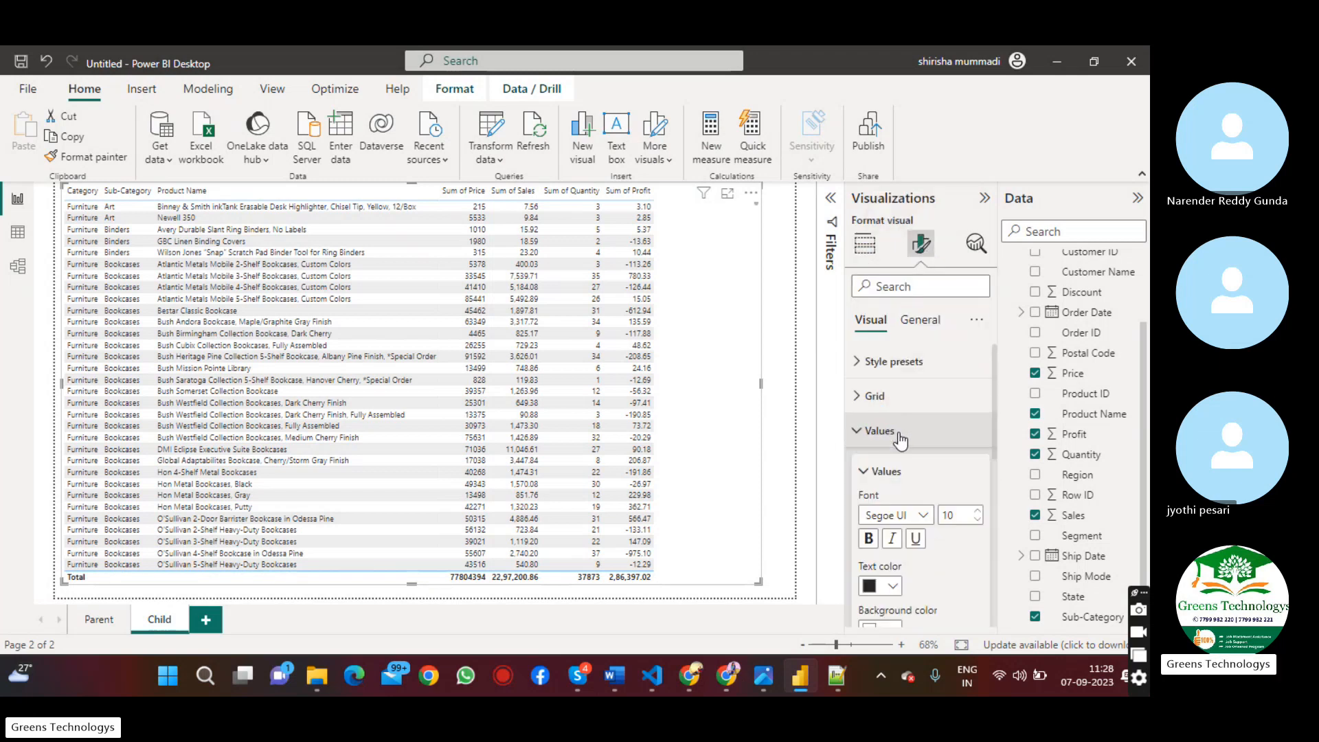
click(979, 513)
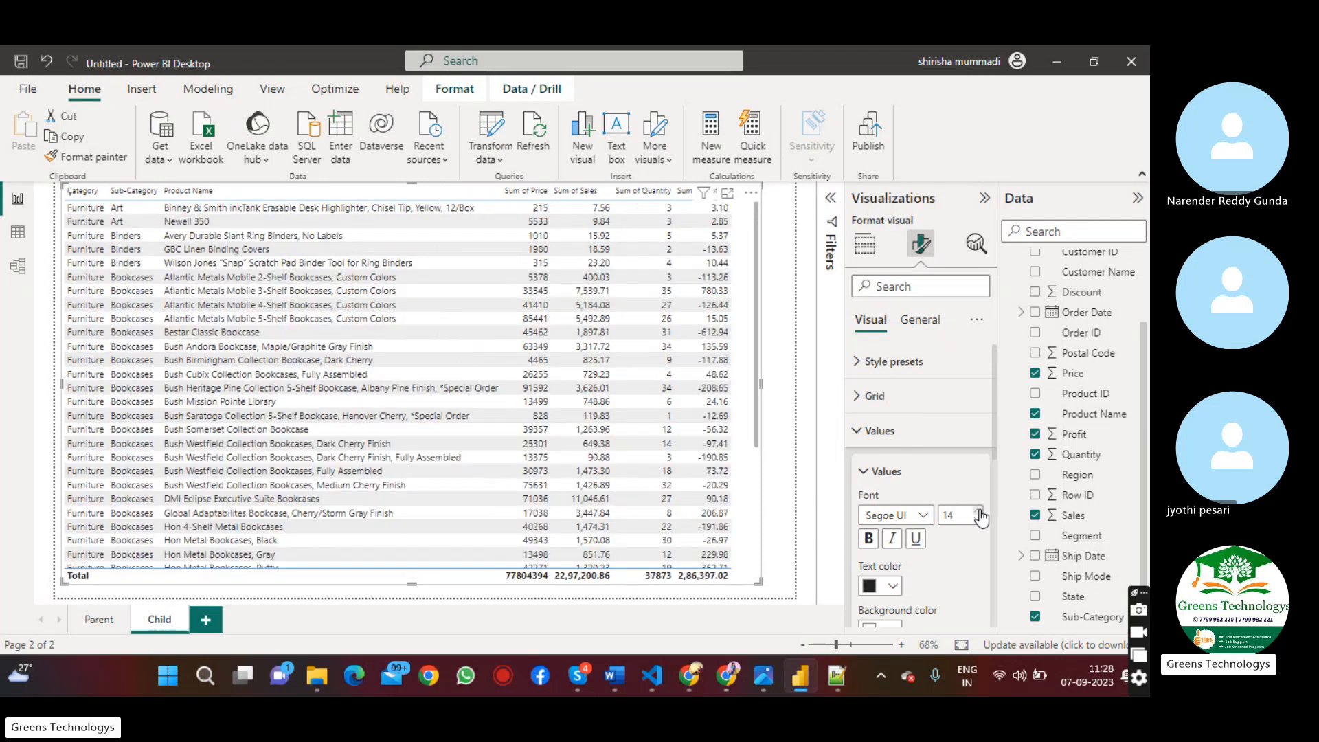
click(979, 513)
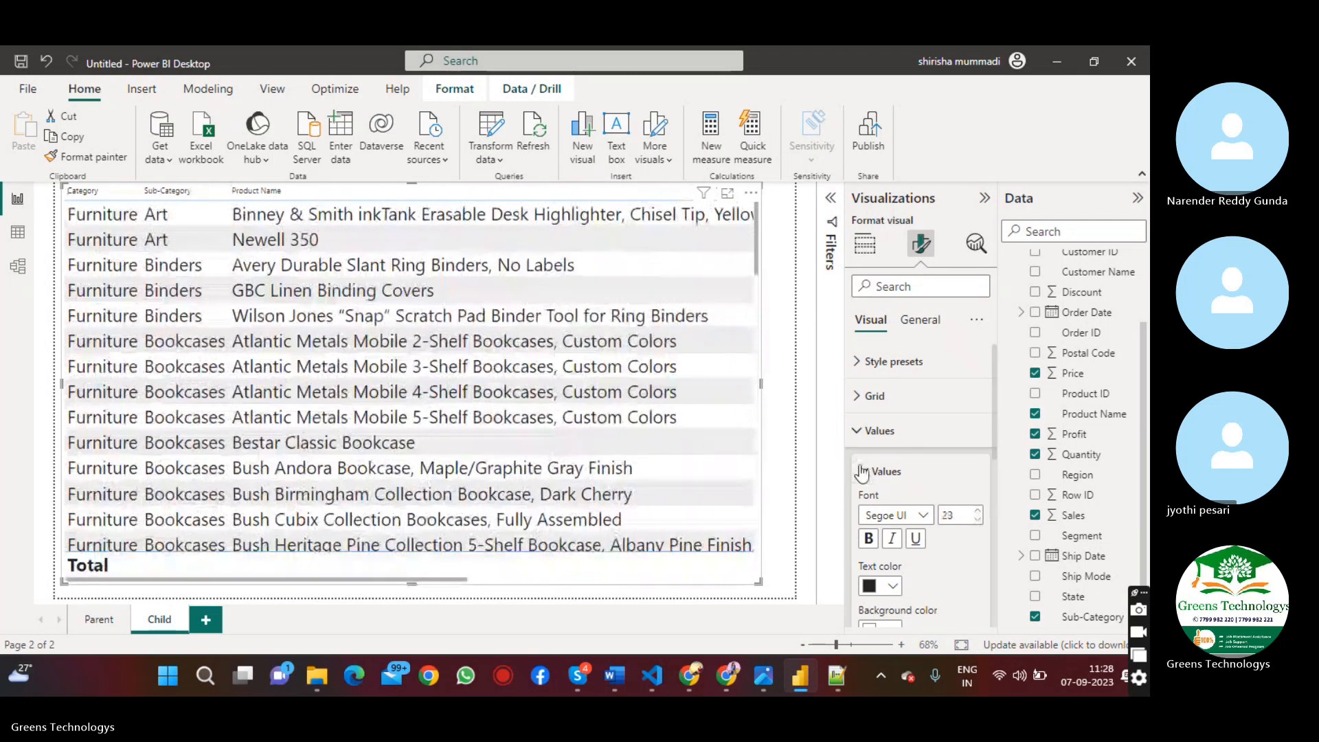
click(859, 434)
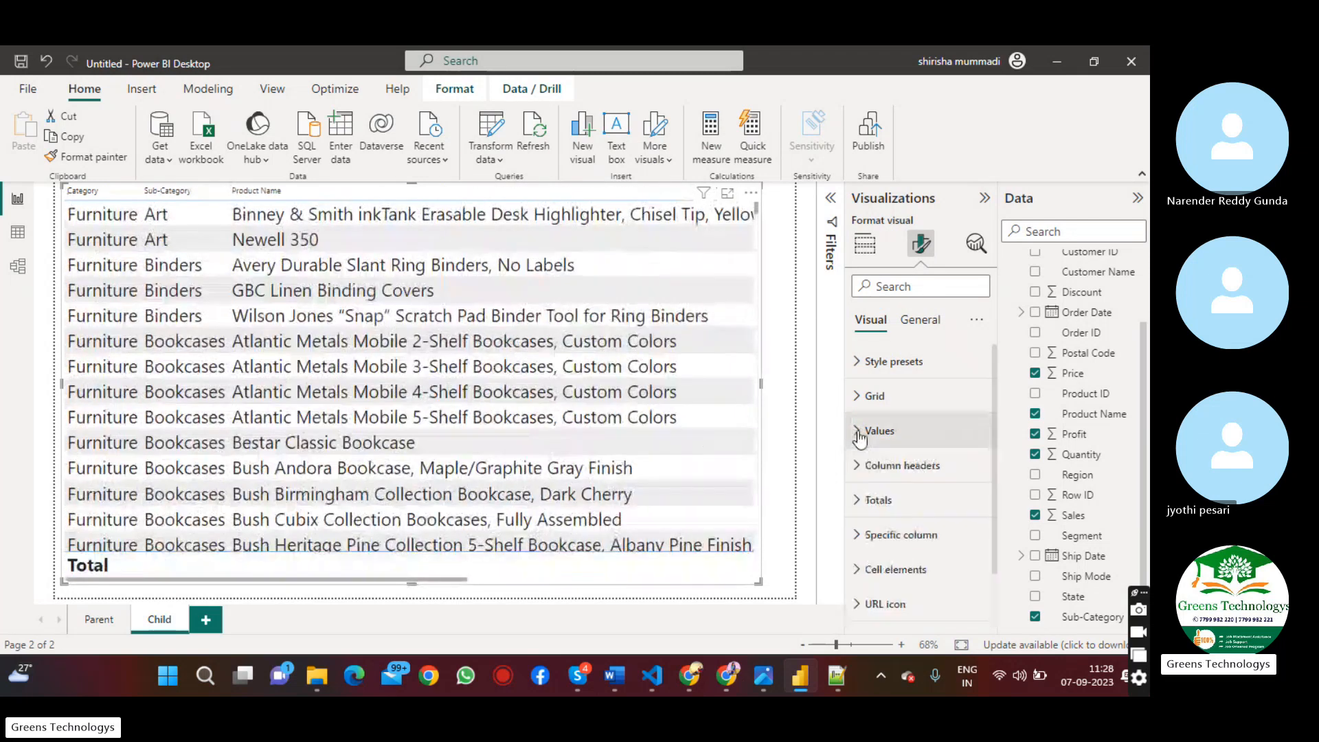
Set the font size of the table's column headers to 21
click(896, 467)
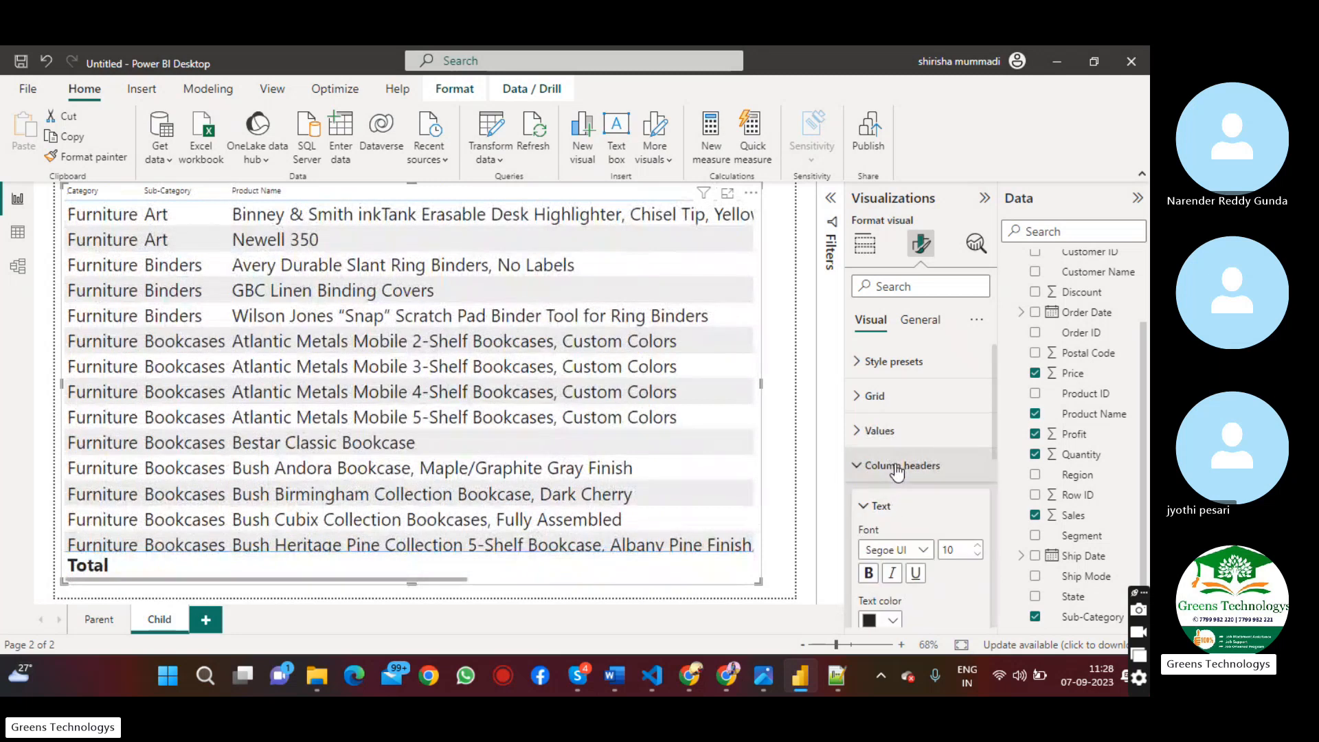
click(976, 545)
click(977, 545)
click(976, 546)
click(977, 546)
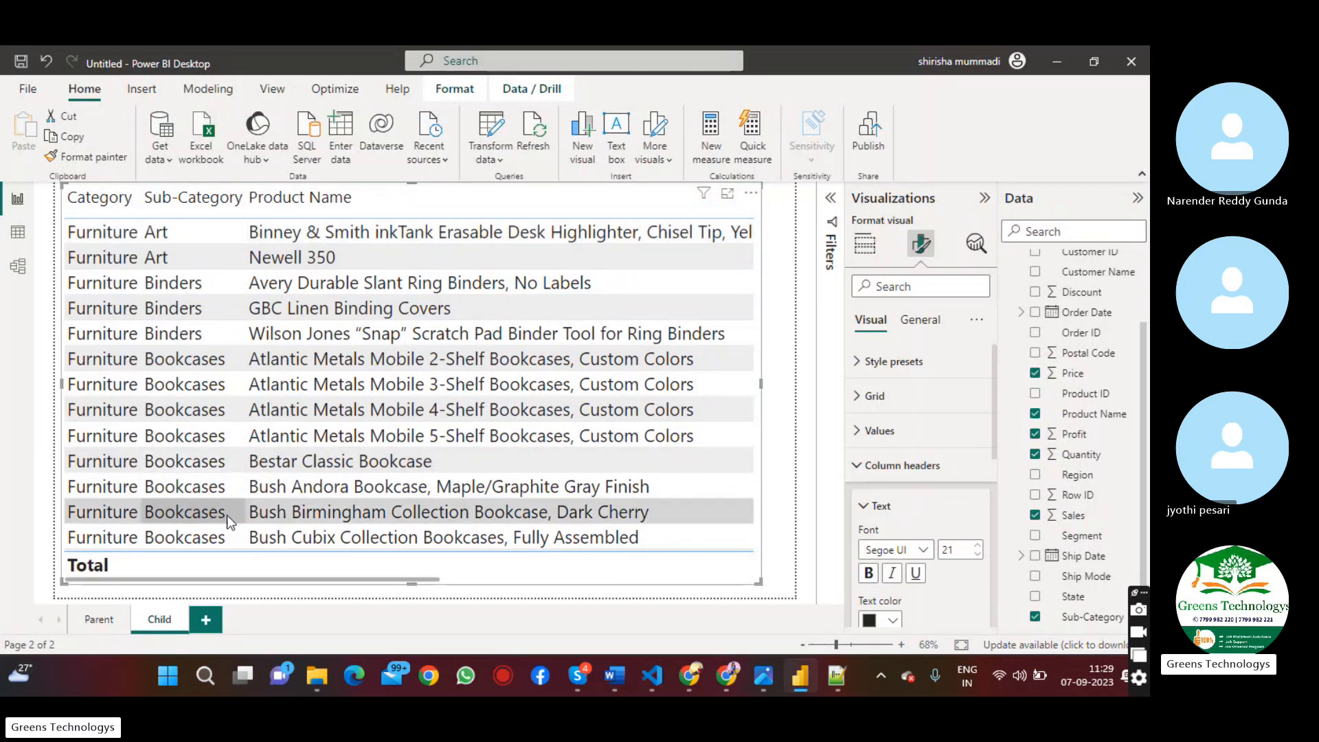
Examine the table's numeric columns from price across to profit
drag(255, 585, 485, 585)
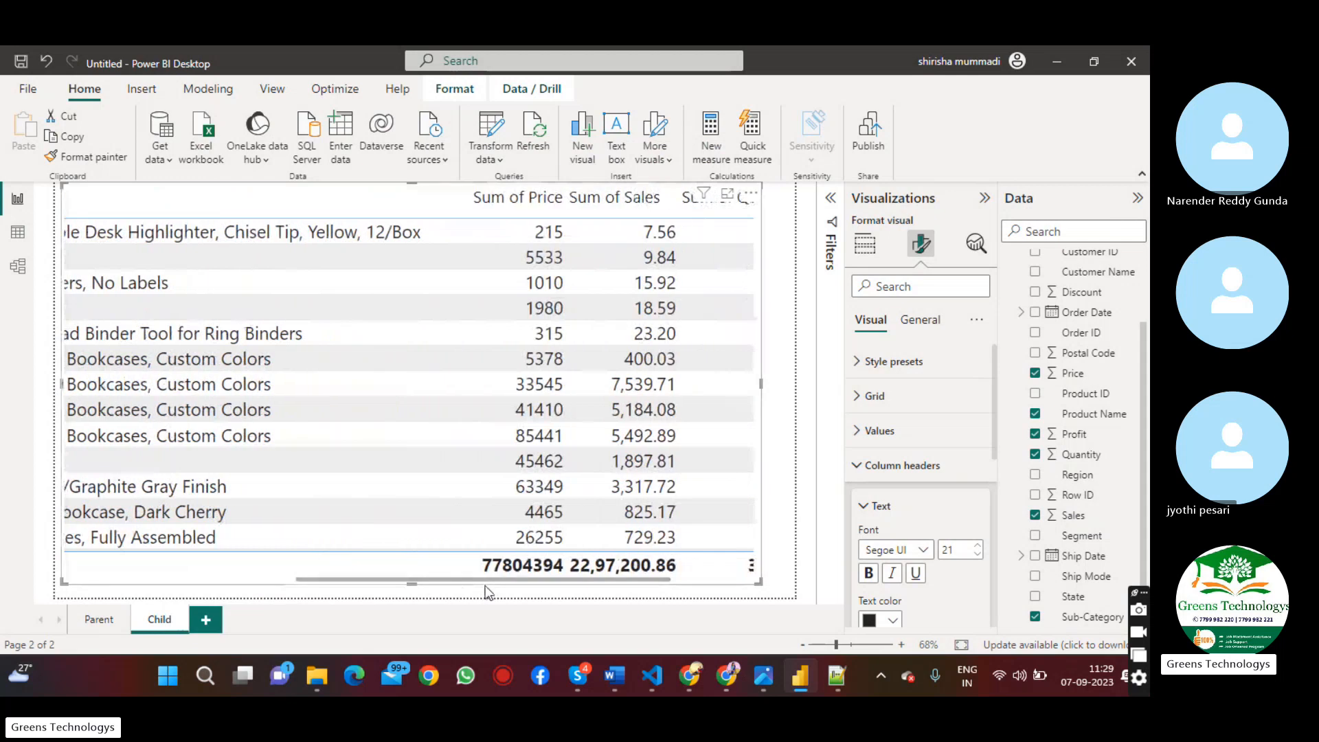
click(598, 592)
drag(607, 580, 735, 580)
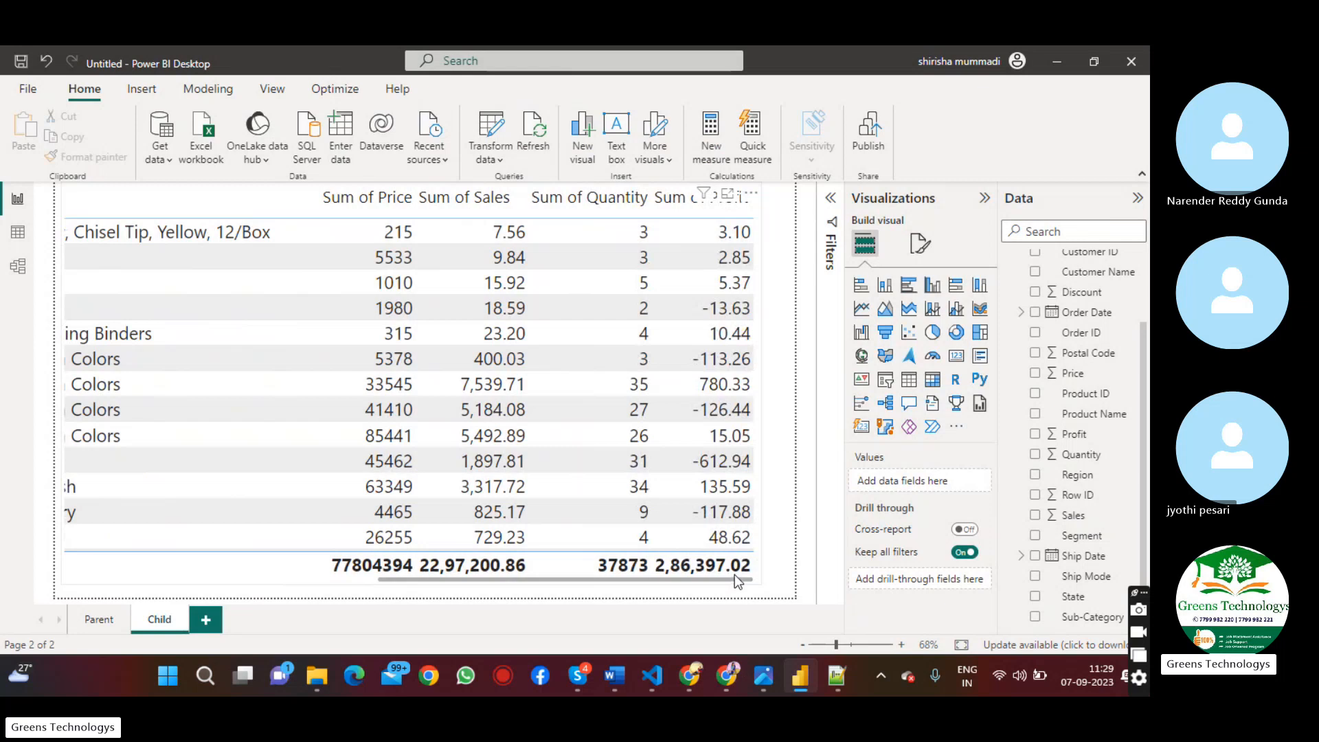
click(735, 574)
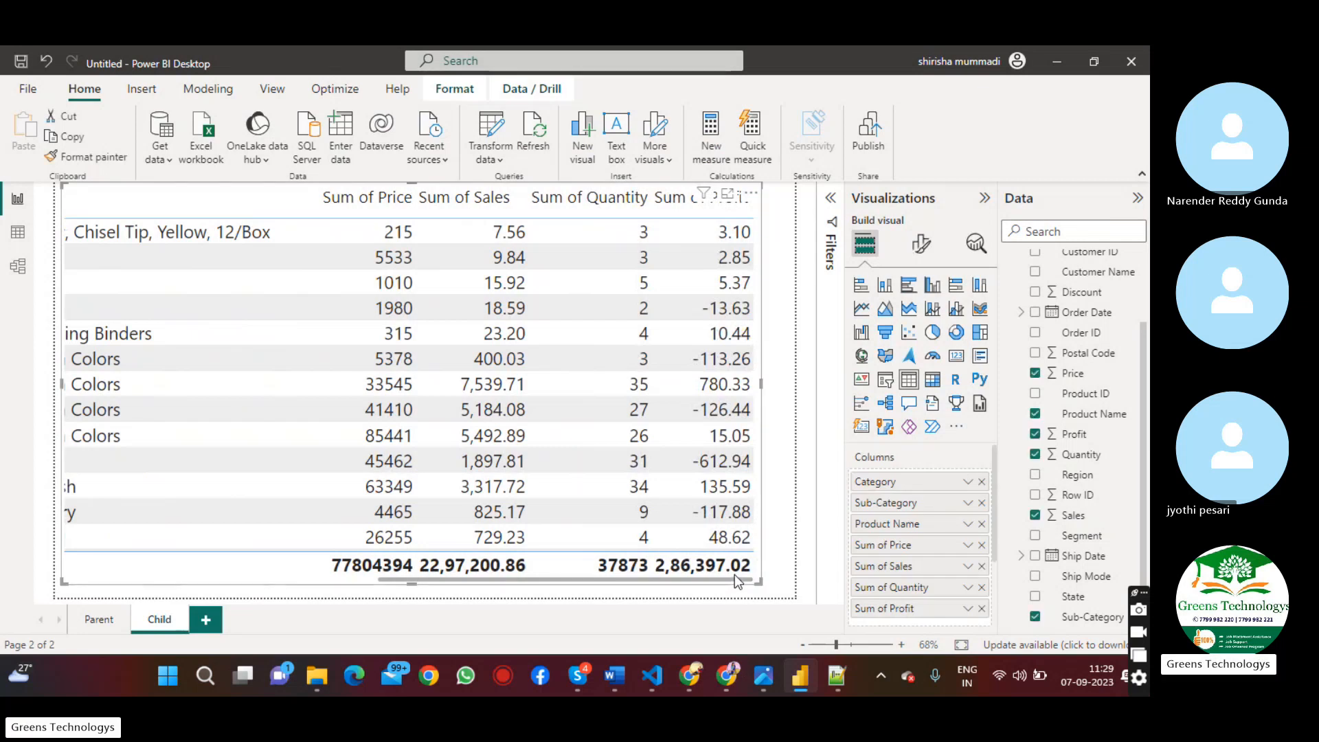
drag(735, 575, 498, 575)
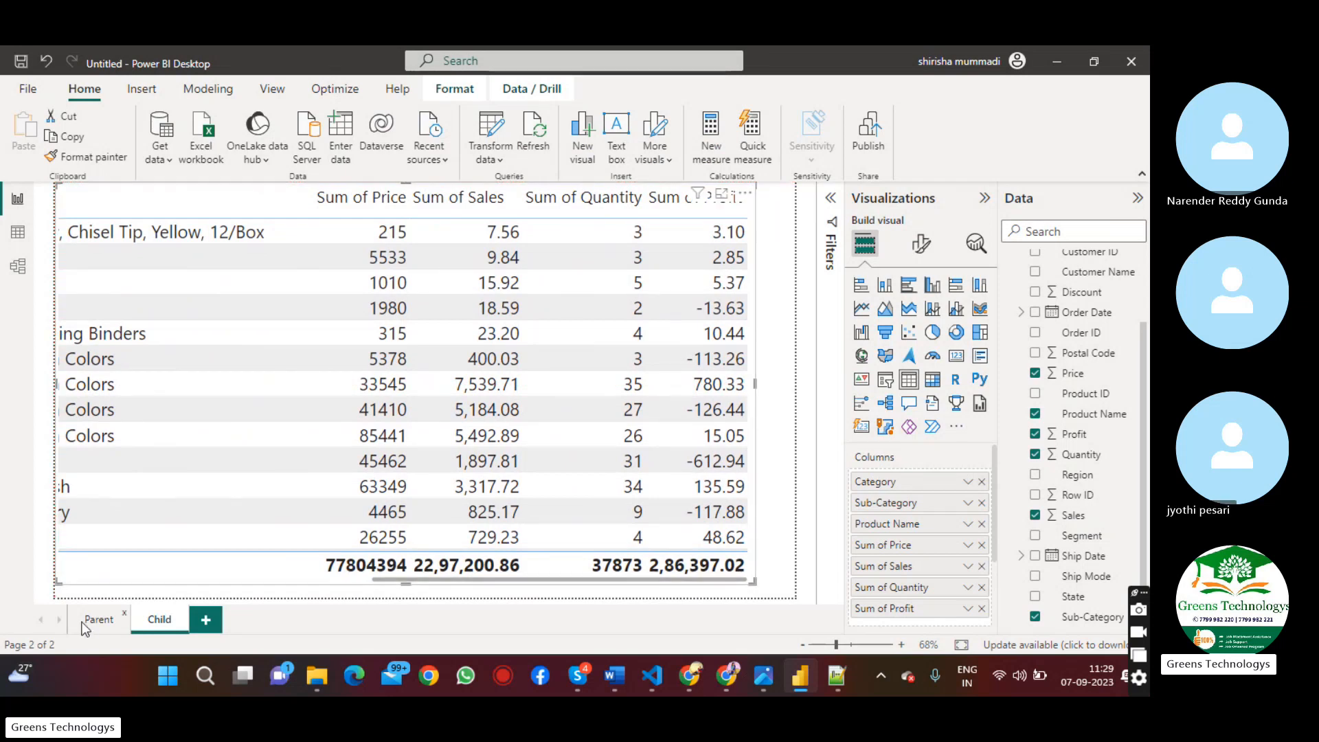
Inspect the sales details of the Technology, Furniture and Office Supplies slices in the Parent page's pie chart
click(85, 628)
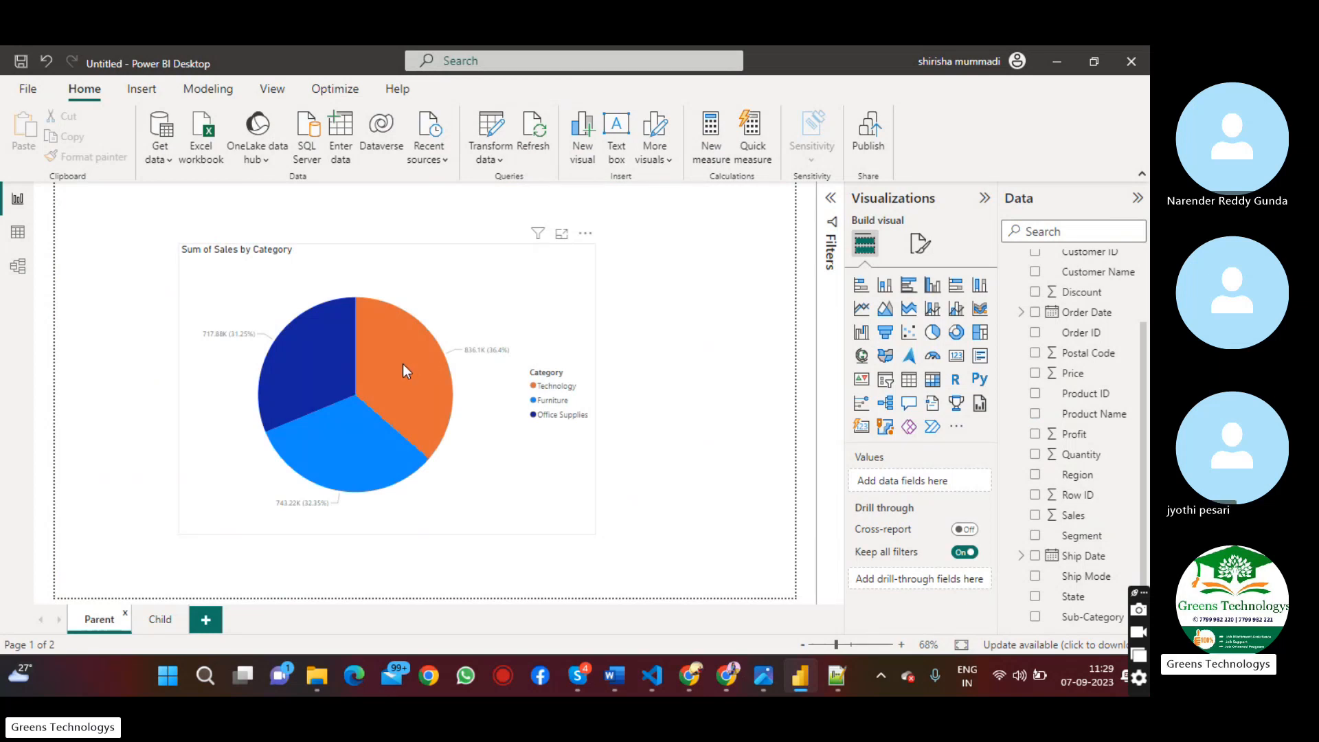
mouse_move(404, 366)
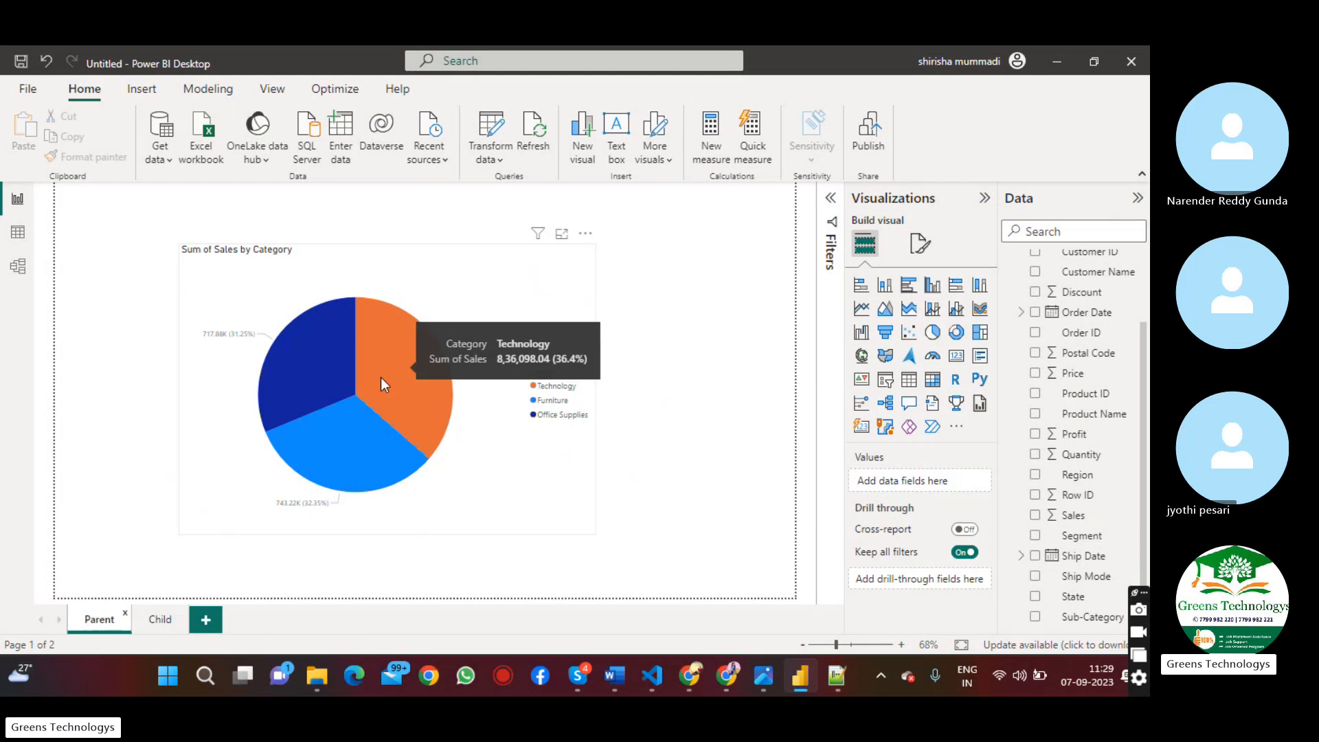
mouse_move(357, 417)
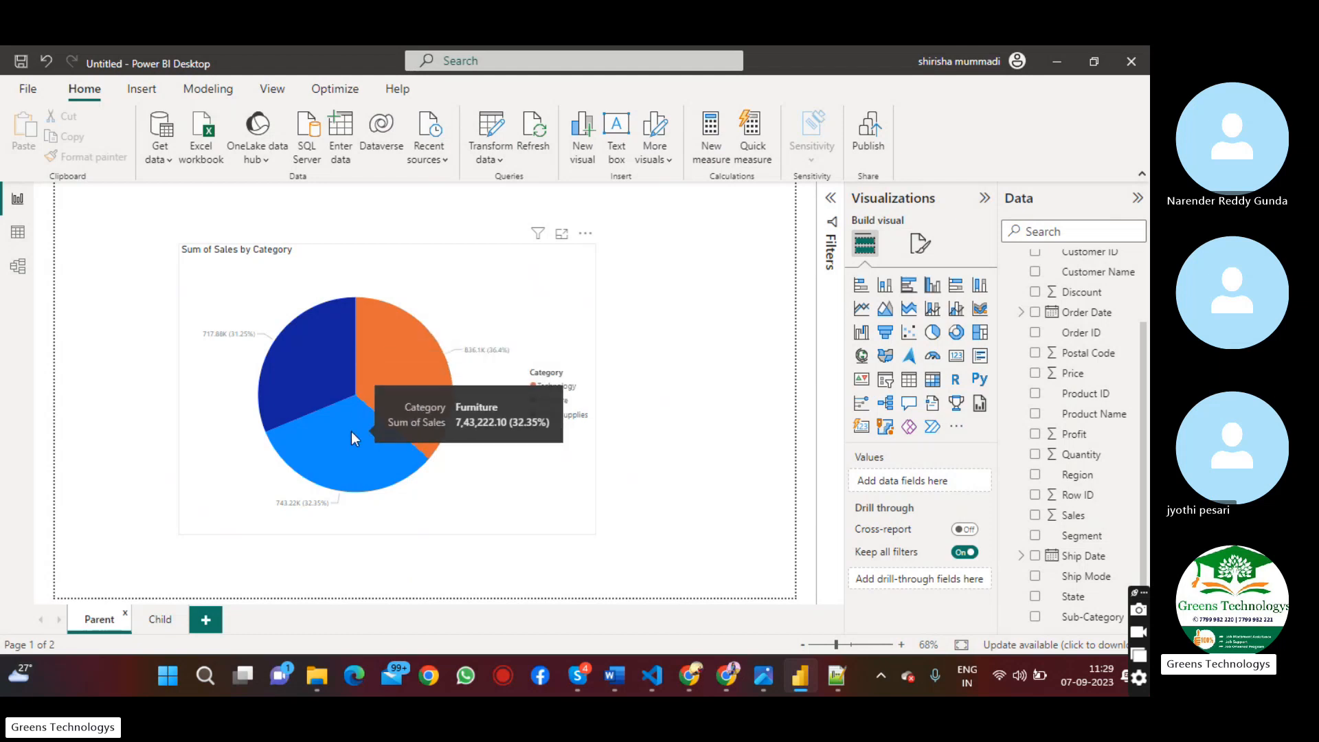
mouse_move(307, 365)
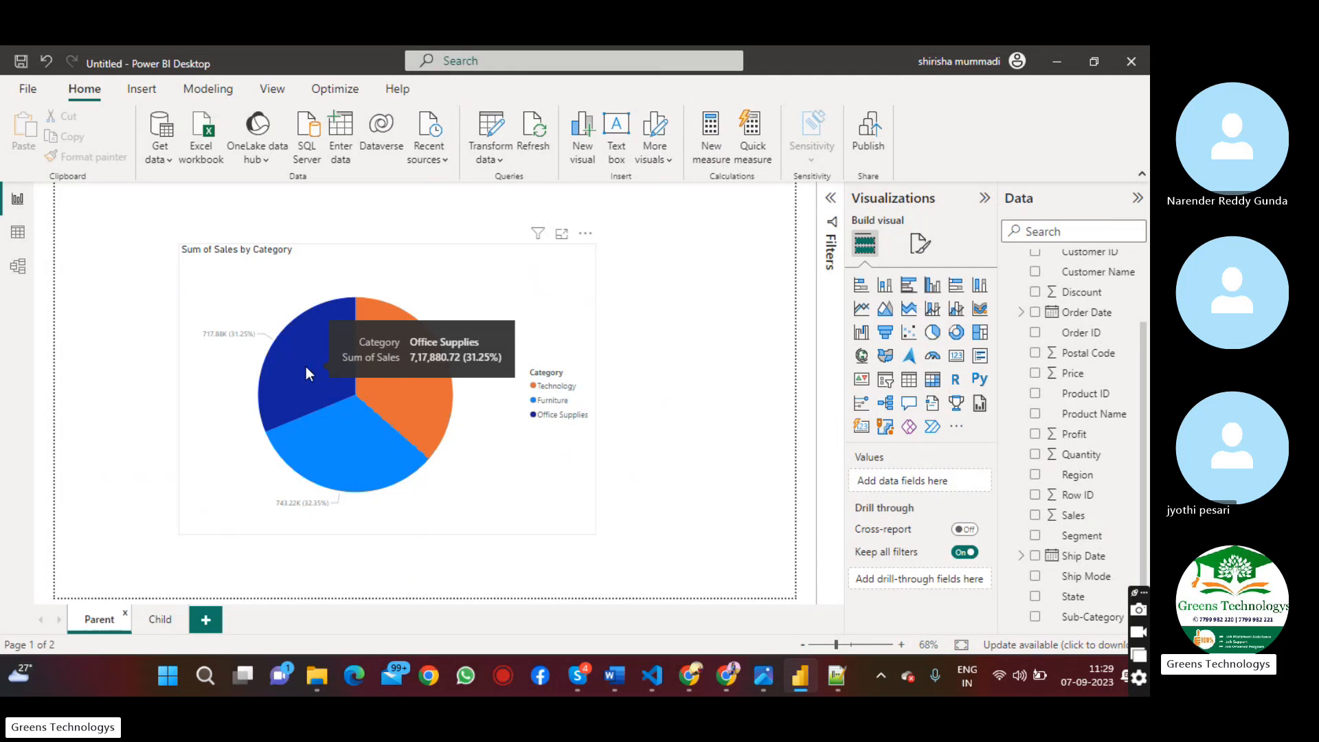
Examine the Furniture, Office Supplies and Technology rows of the detail table on the Child page
click(158, 620)
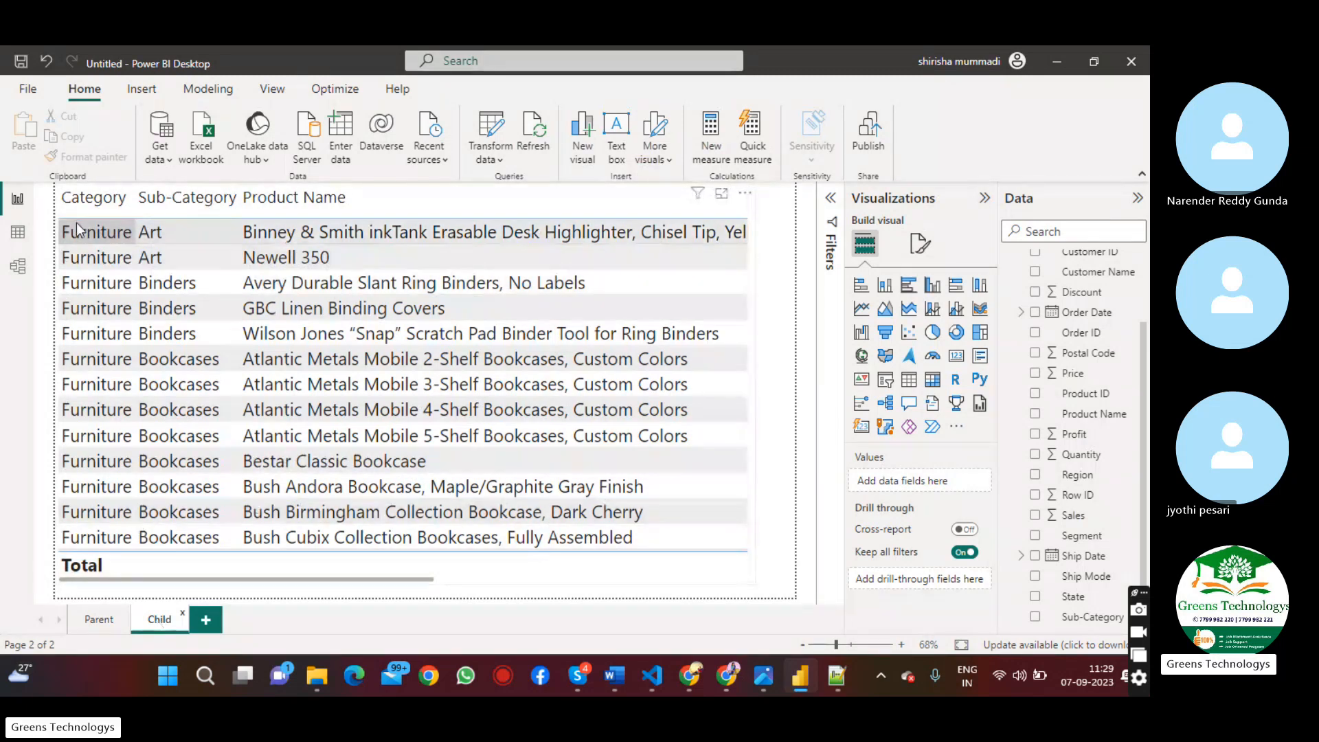
click(154, 236)
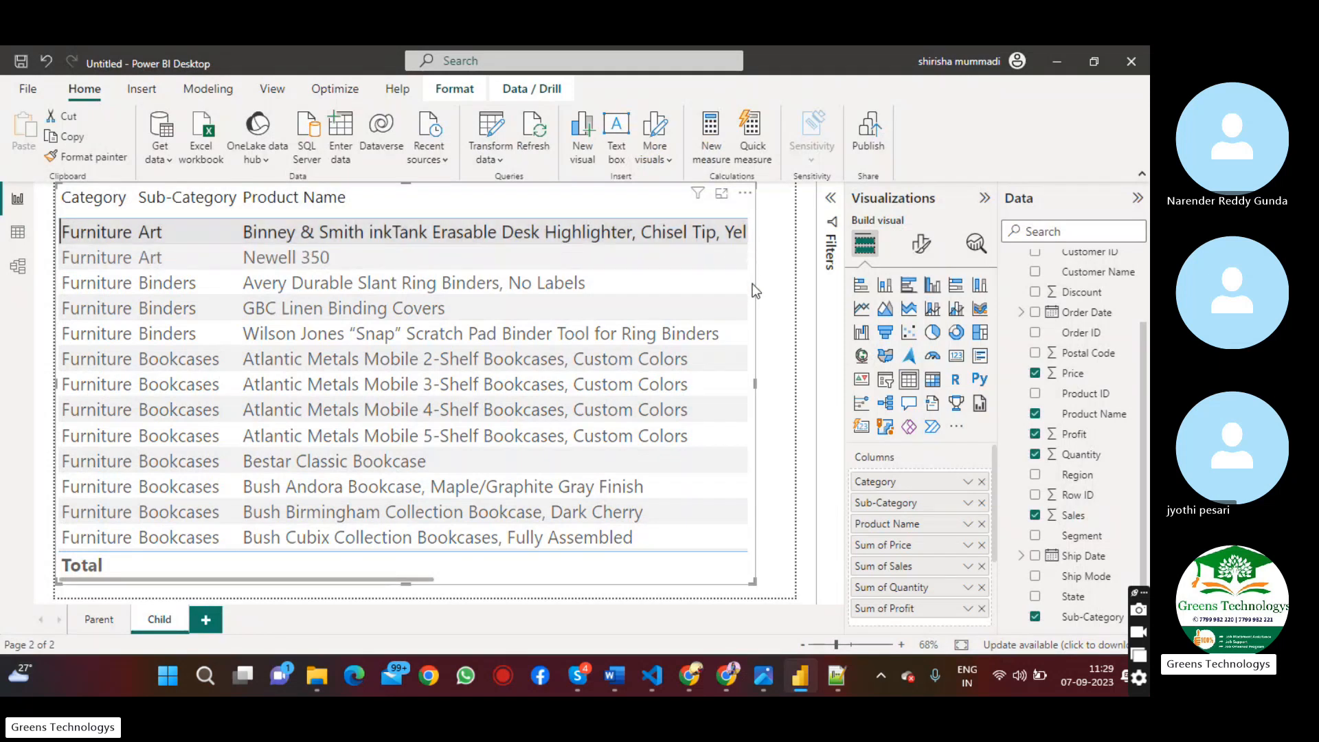
scroll(753, 291, down, 10)
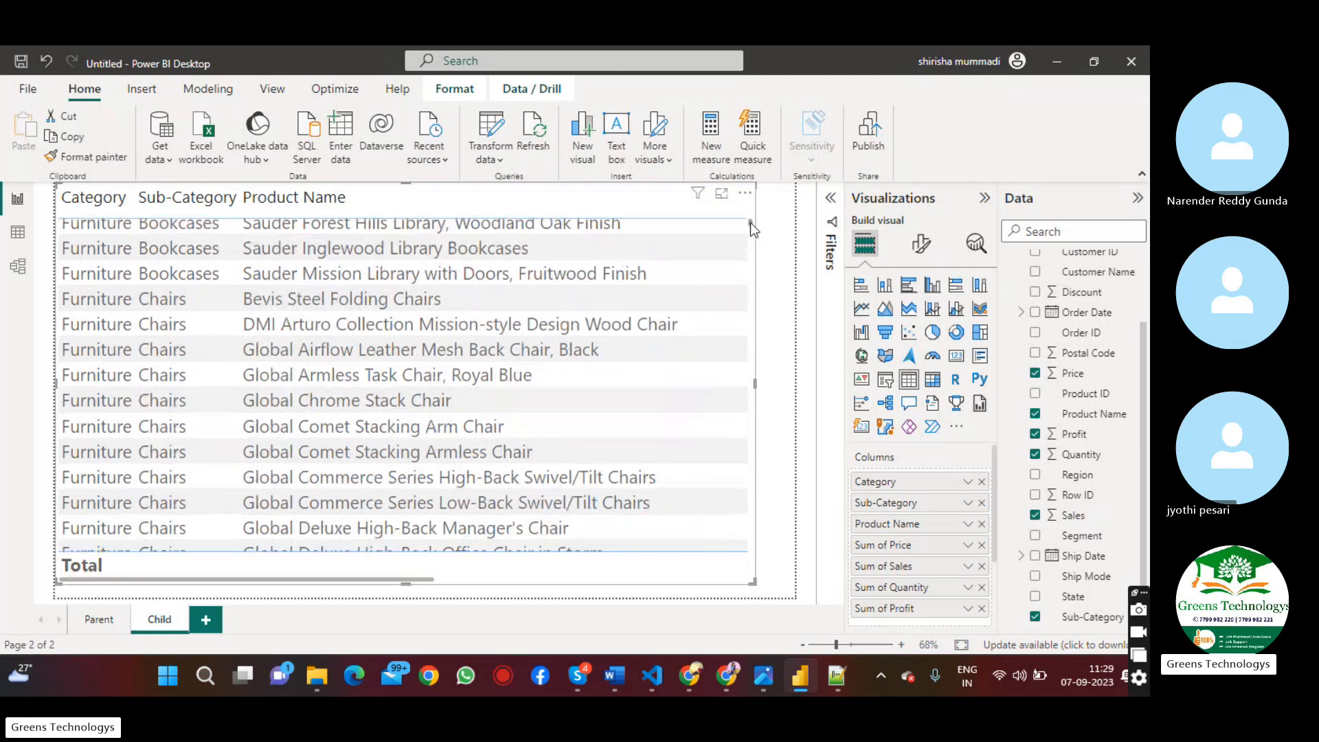
scroll(752, 261, down, 10)
scroll(755, 318, down, 15)
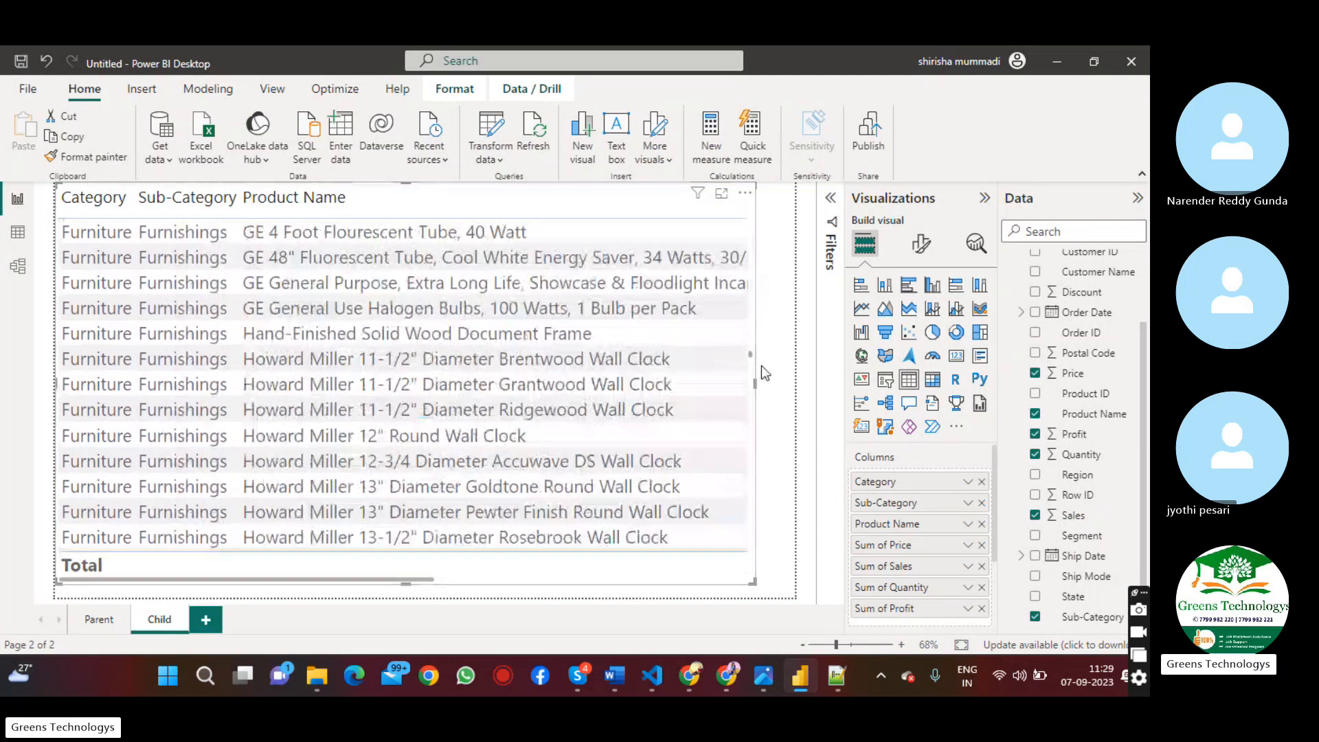
scroll(764, 472, down, 5)
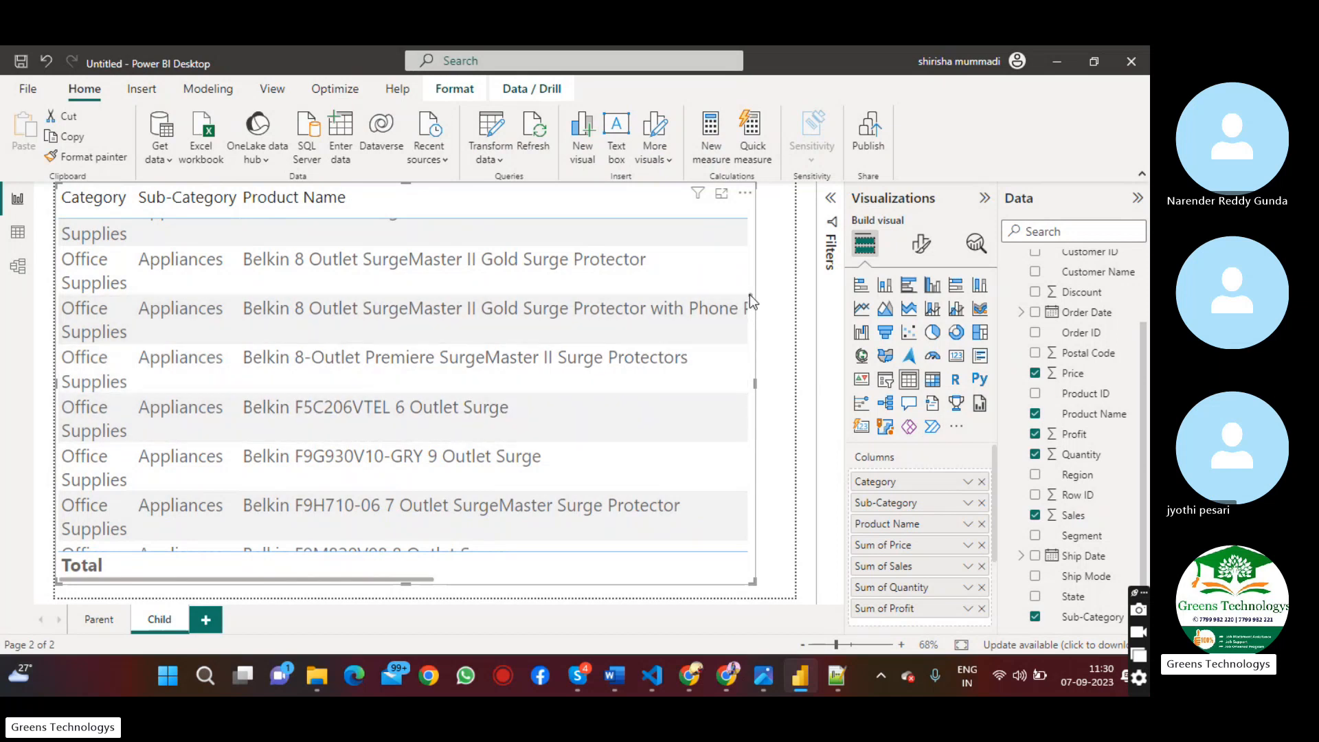
drag(749, 294, 753, 598)
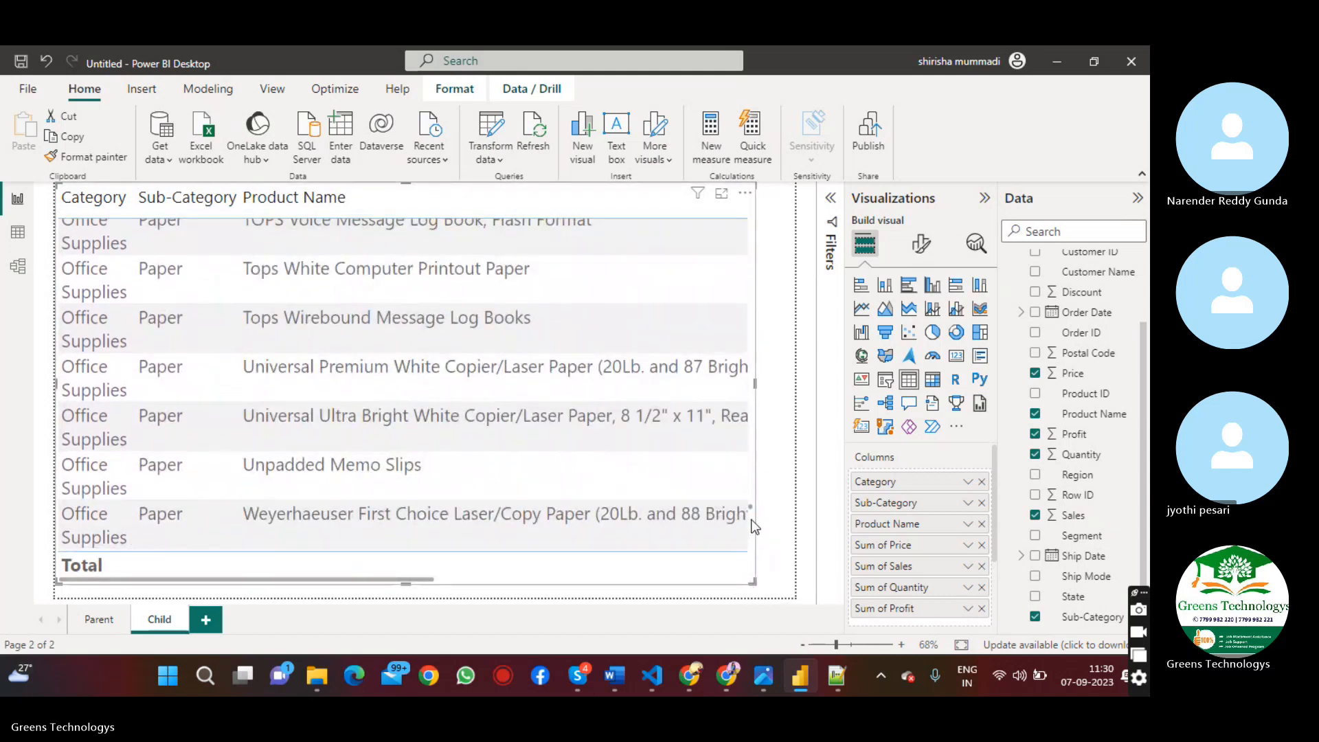
scroll(752, 563, down, 4)
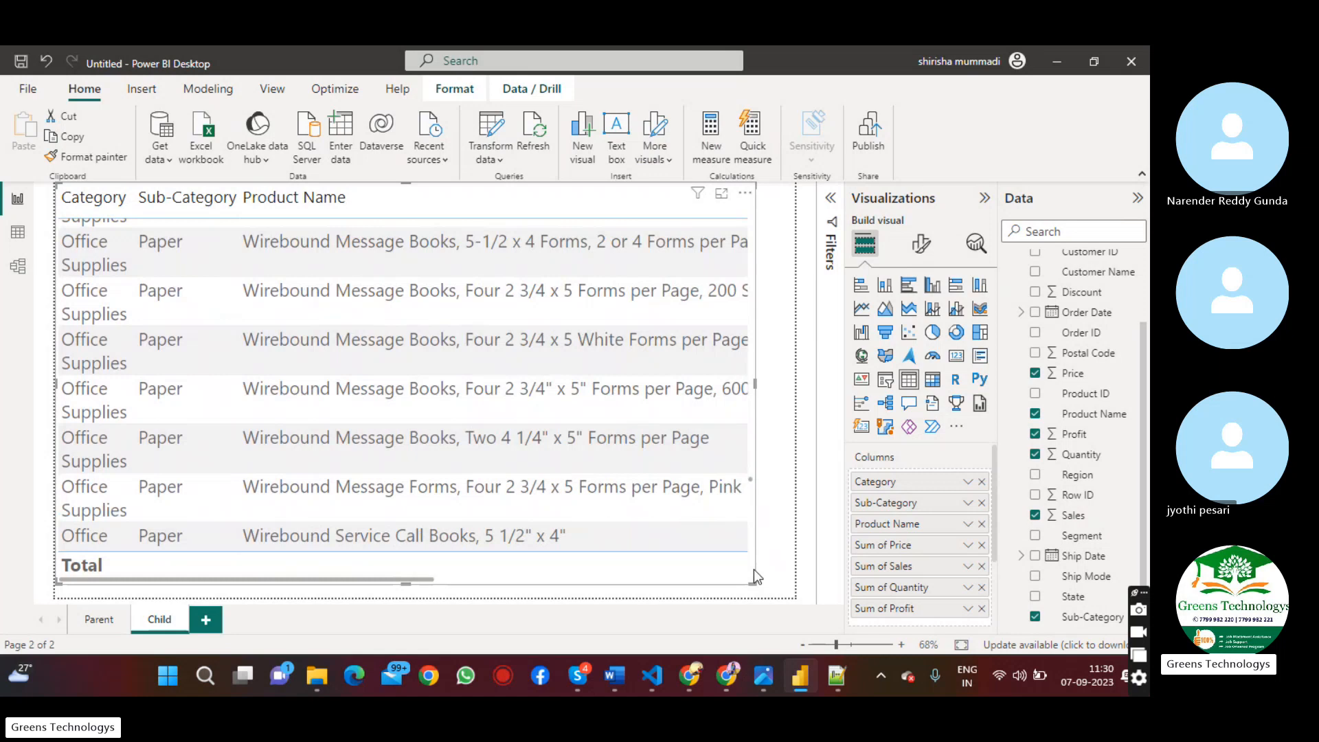
scroll(751, 569, down, 3)
scroll(750, 567, down, 2)
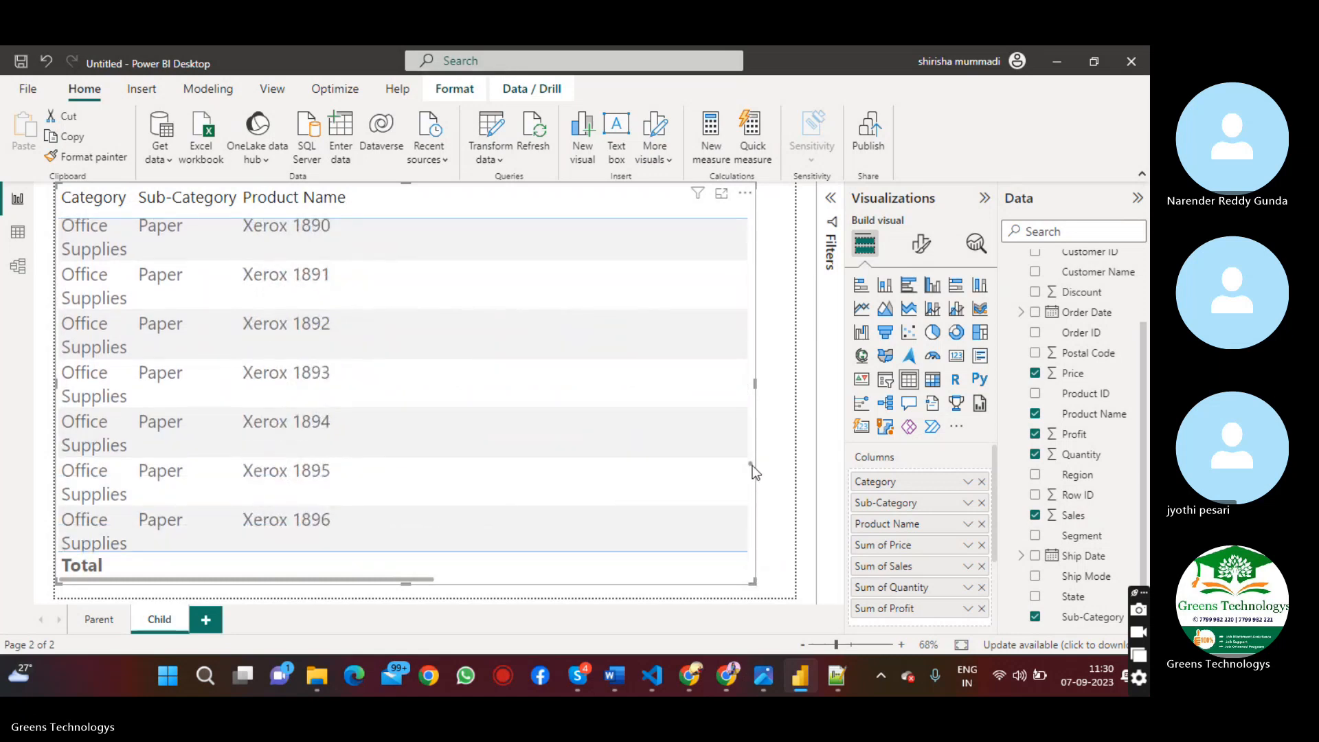
drag(751, 465, 761, 608)
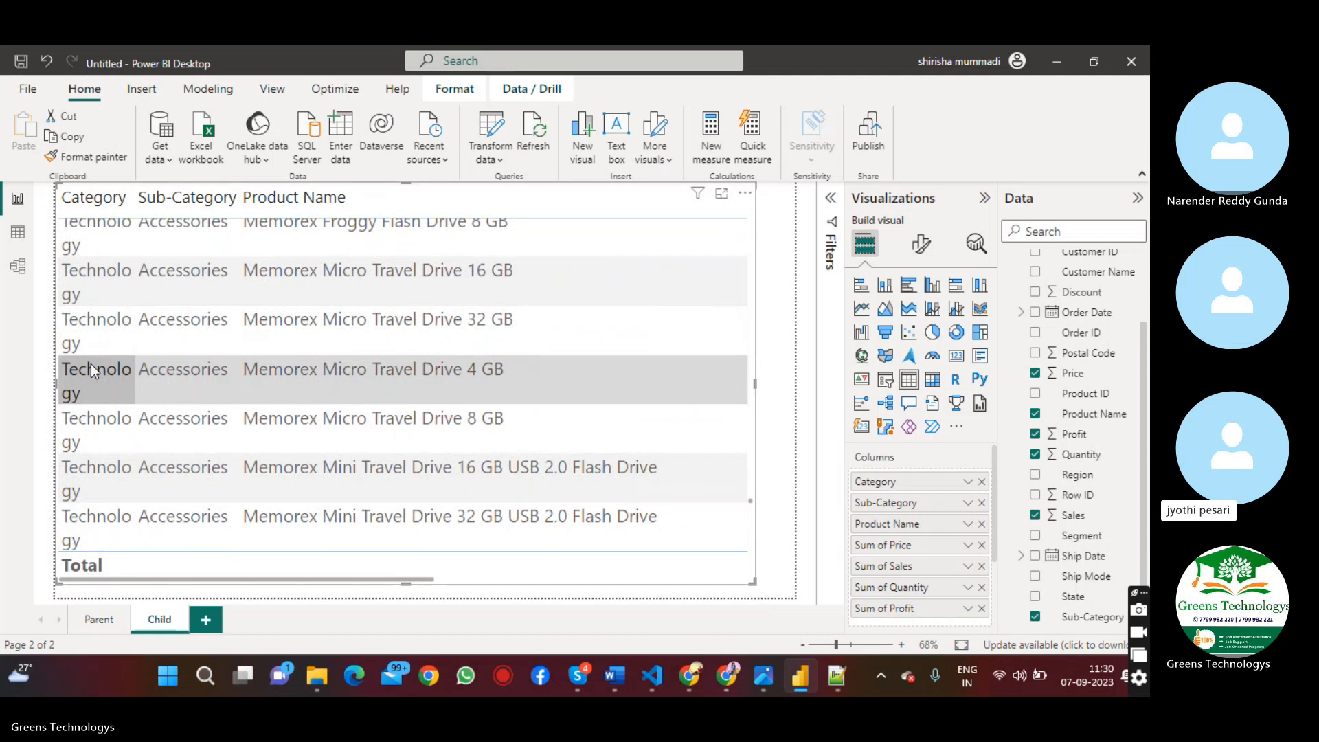
Widen the Category column of the Child page's table so that each category name fits on one line
click(134, 198)
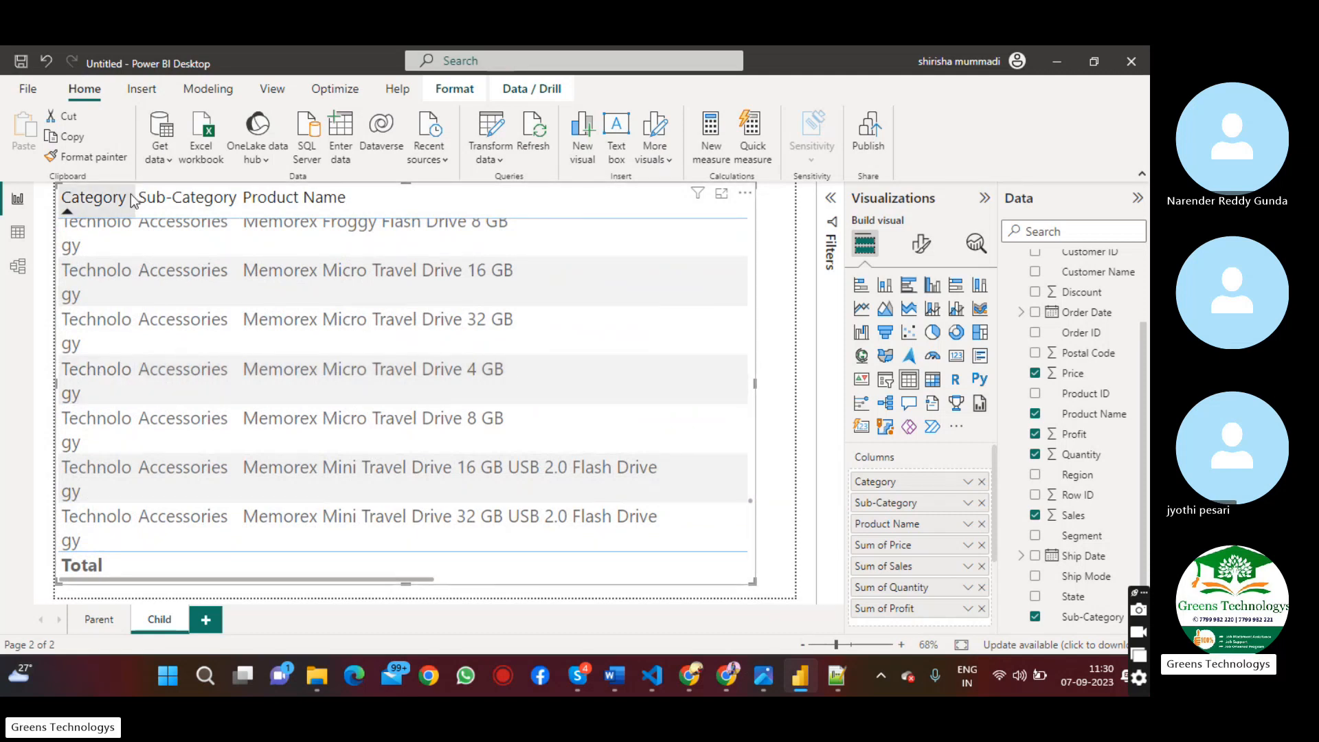
drag(135, 196, 174, 199)
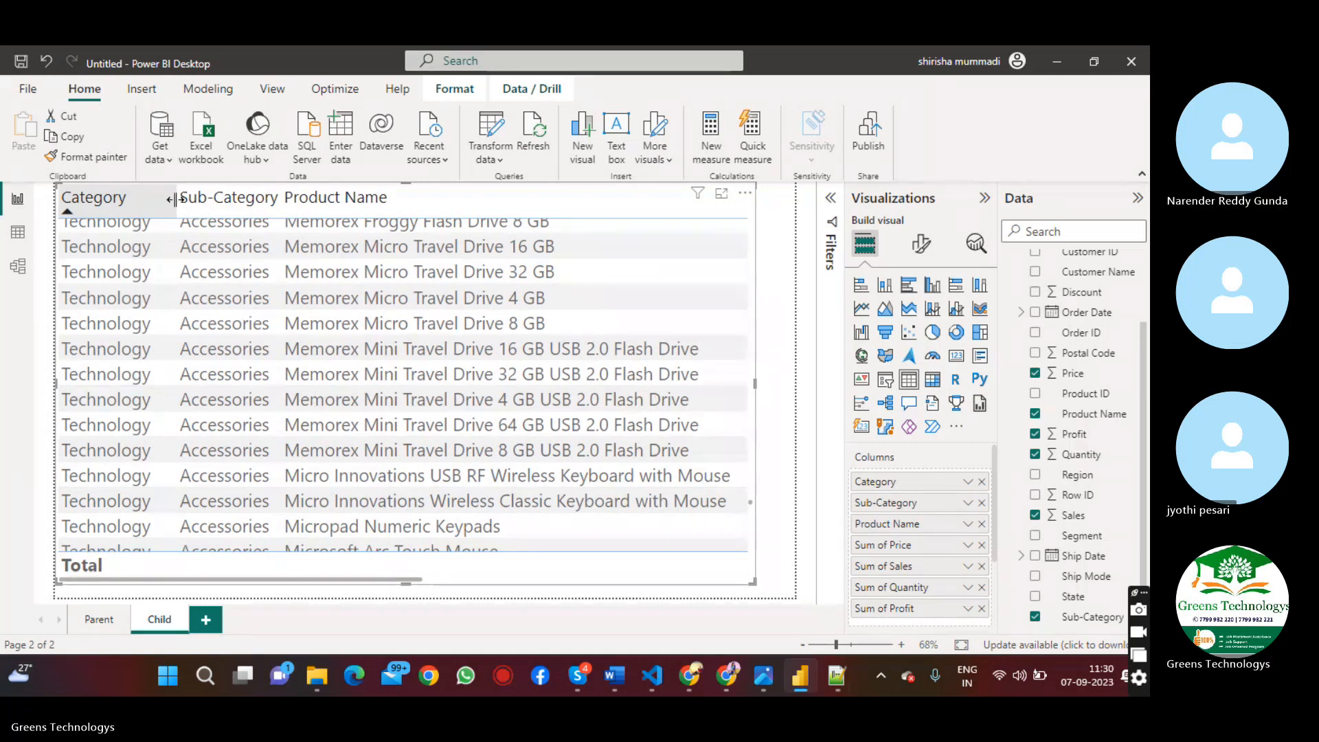
Examine the Technology rows and their numeric columns, and check the table against the Parent page
scroll(175, 199, down, 5)
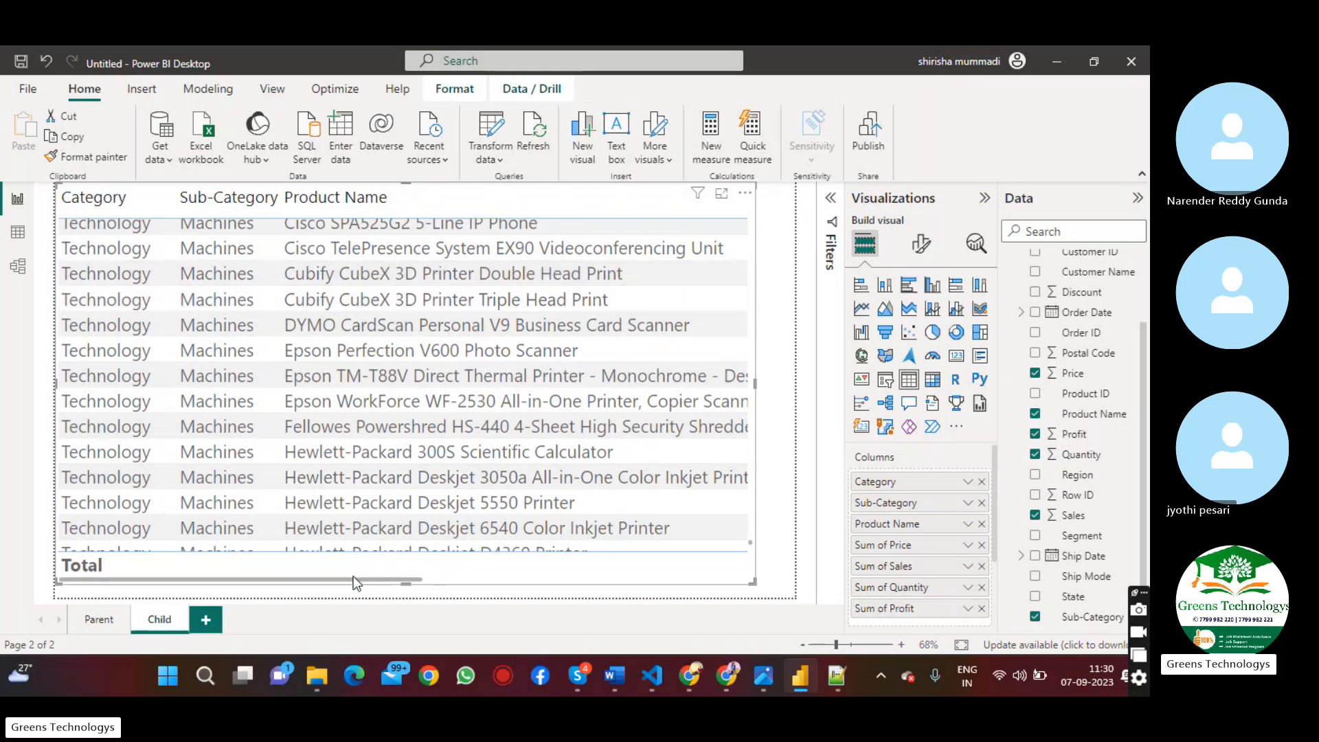
drag(353, 581, 636, 588)
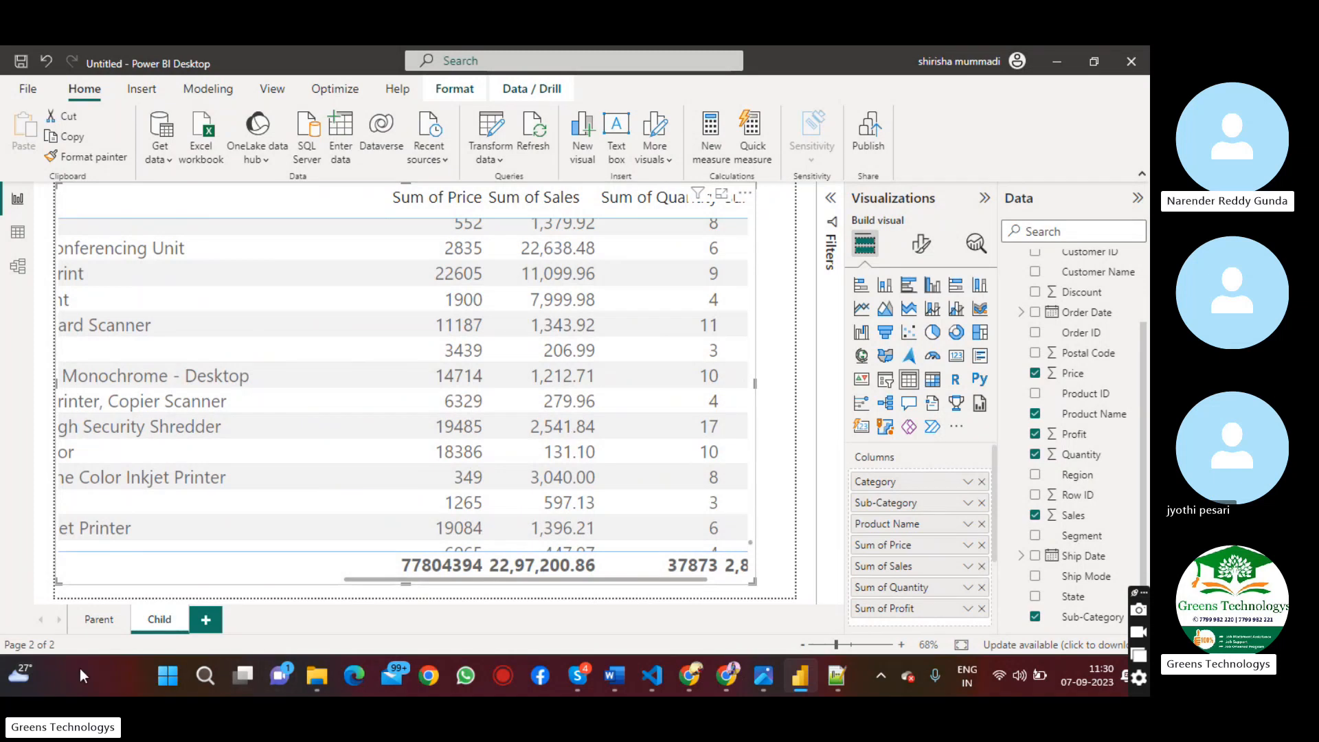
click(90, 628)
click(159, 618)
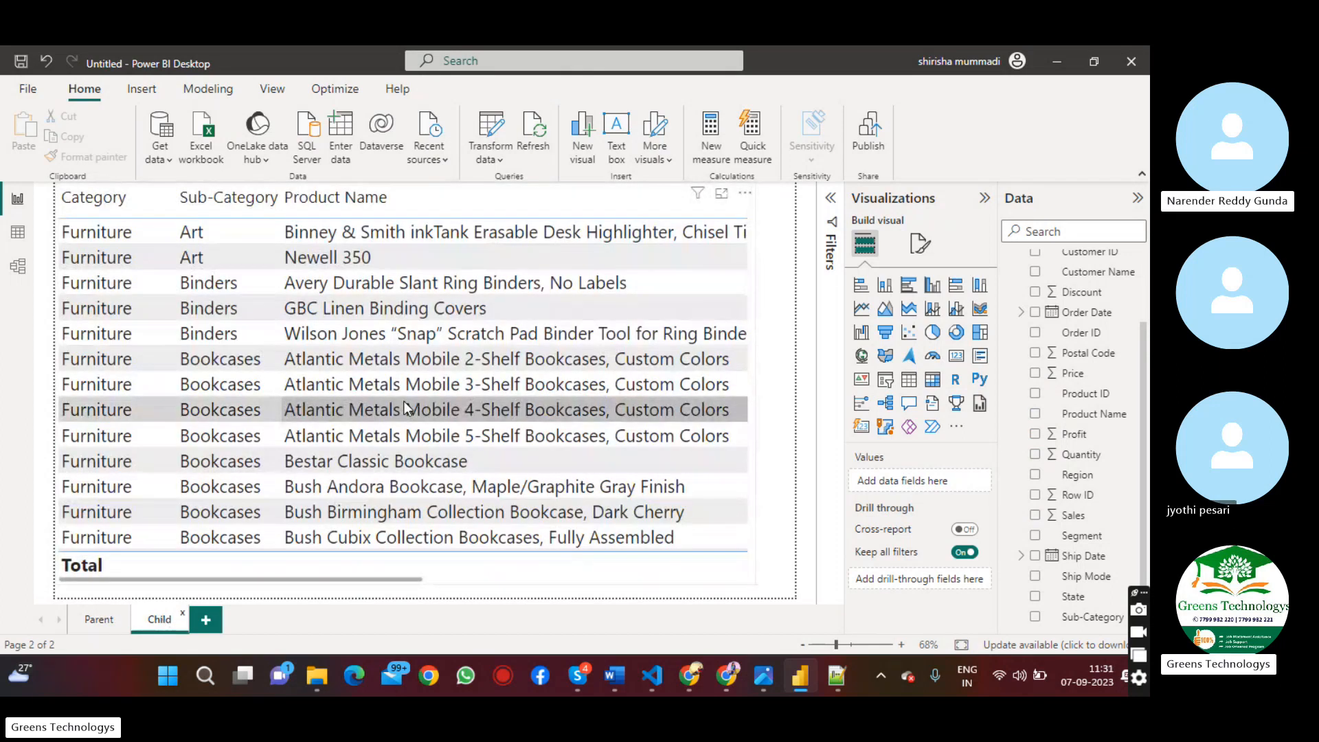
Review the drill-through definition in Notepad++ and return to the pie chart on the Power BI report's Parent page
click(833, 675)
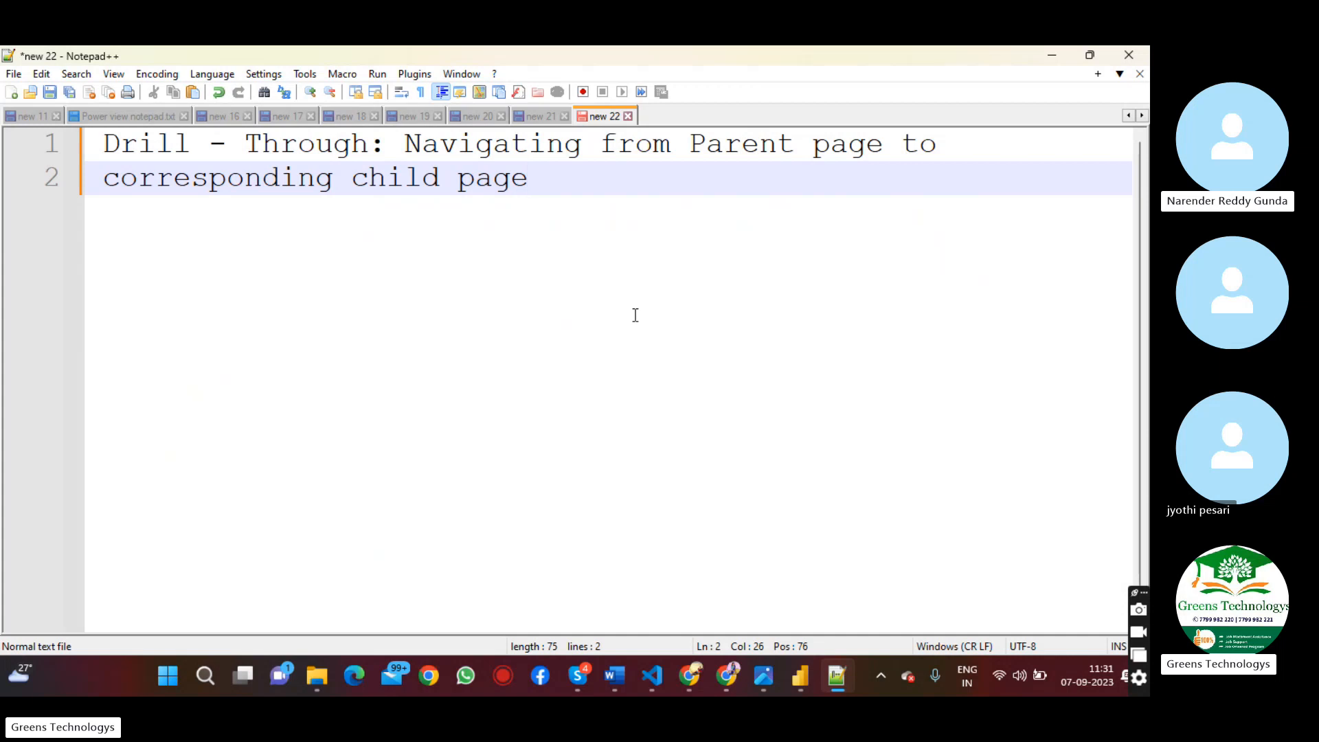
click(789, 661)
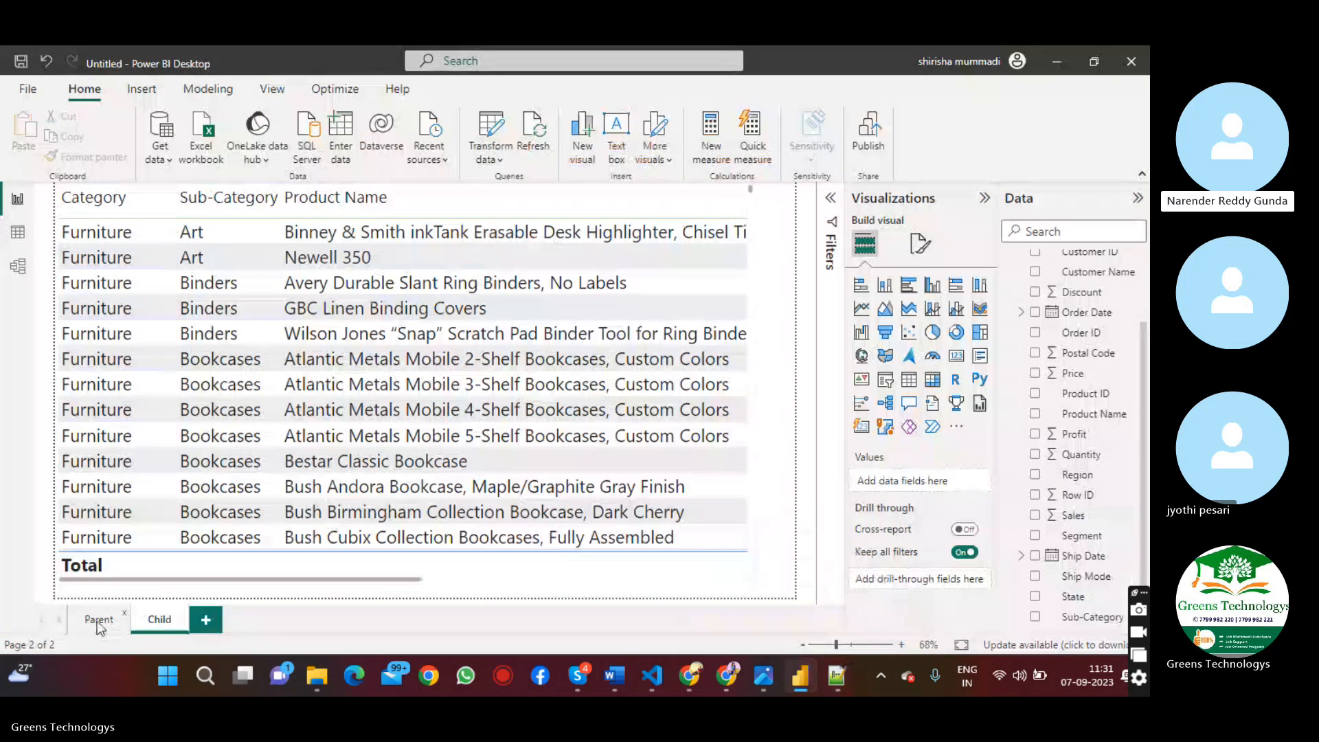
click(98, 620)
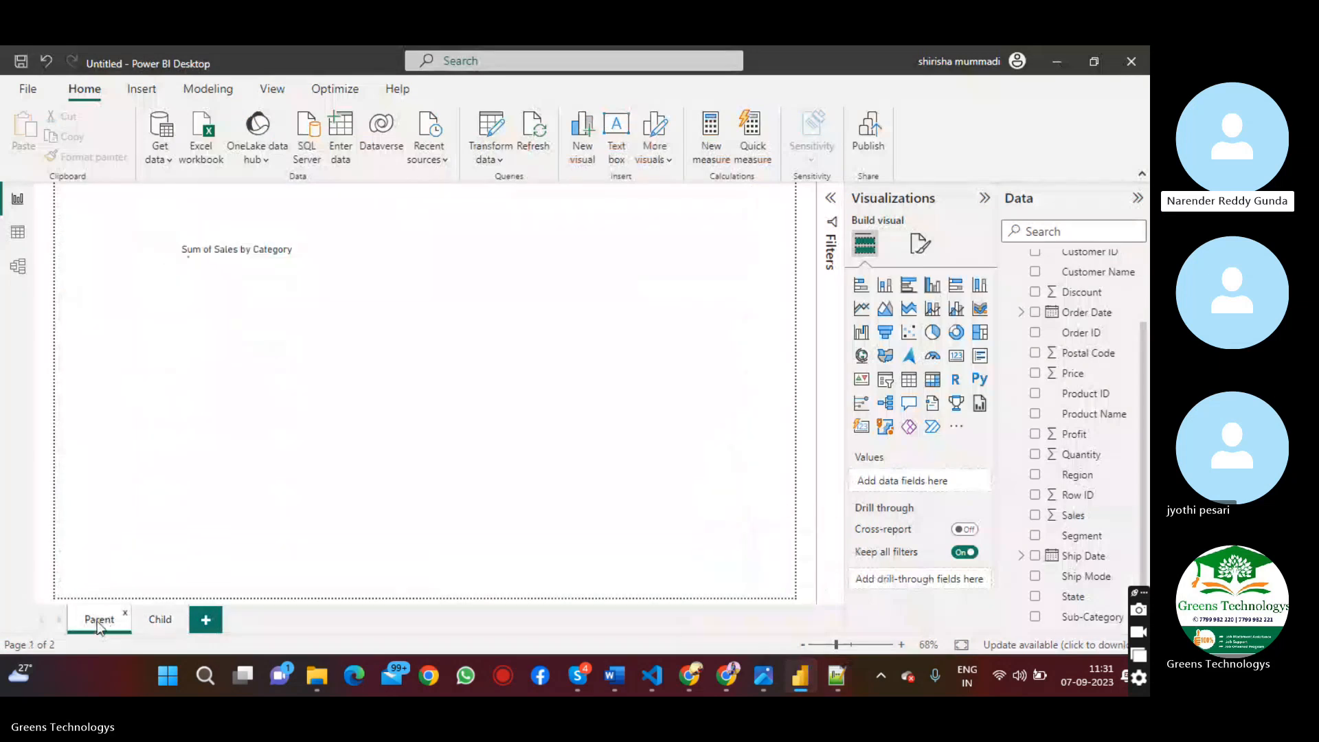
click(159, 619)
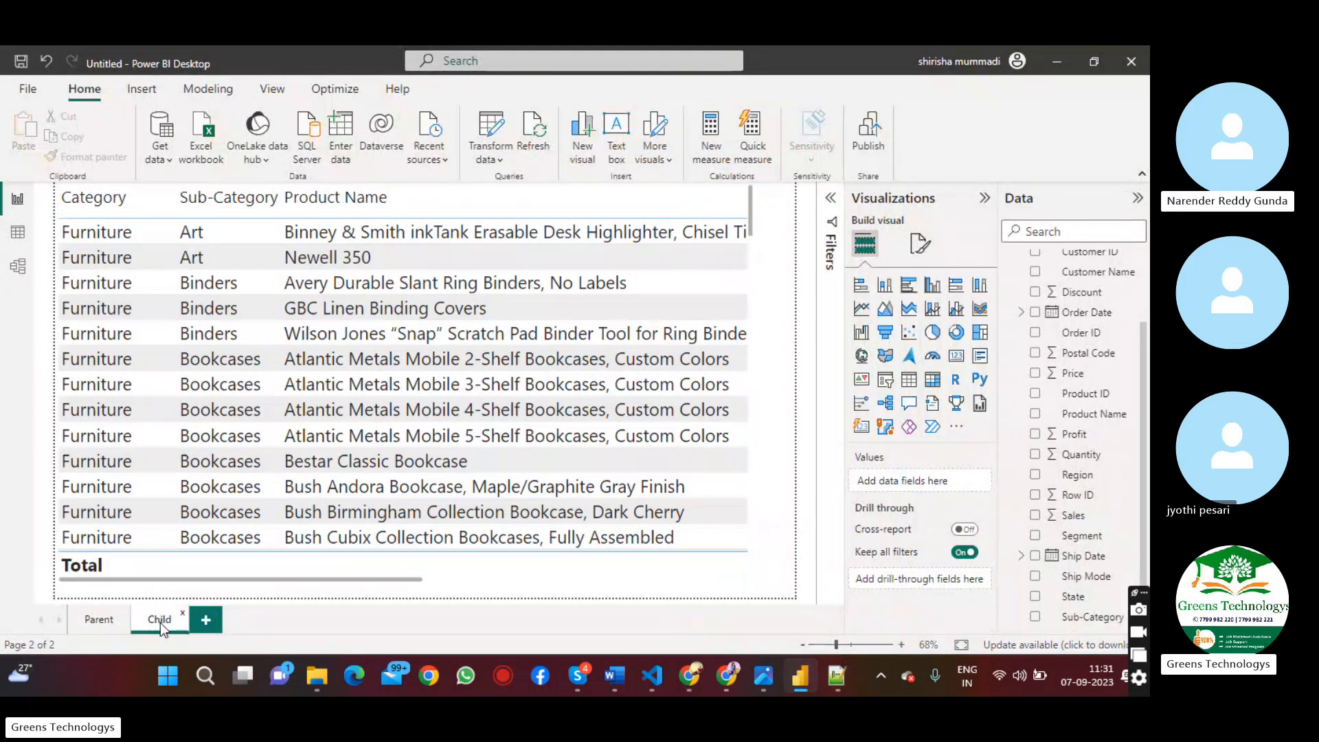
click(89, 626)
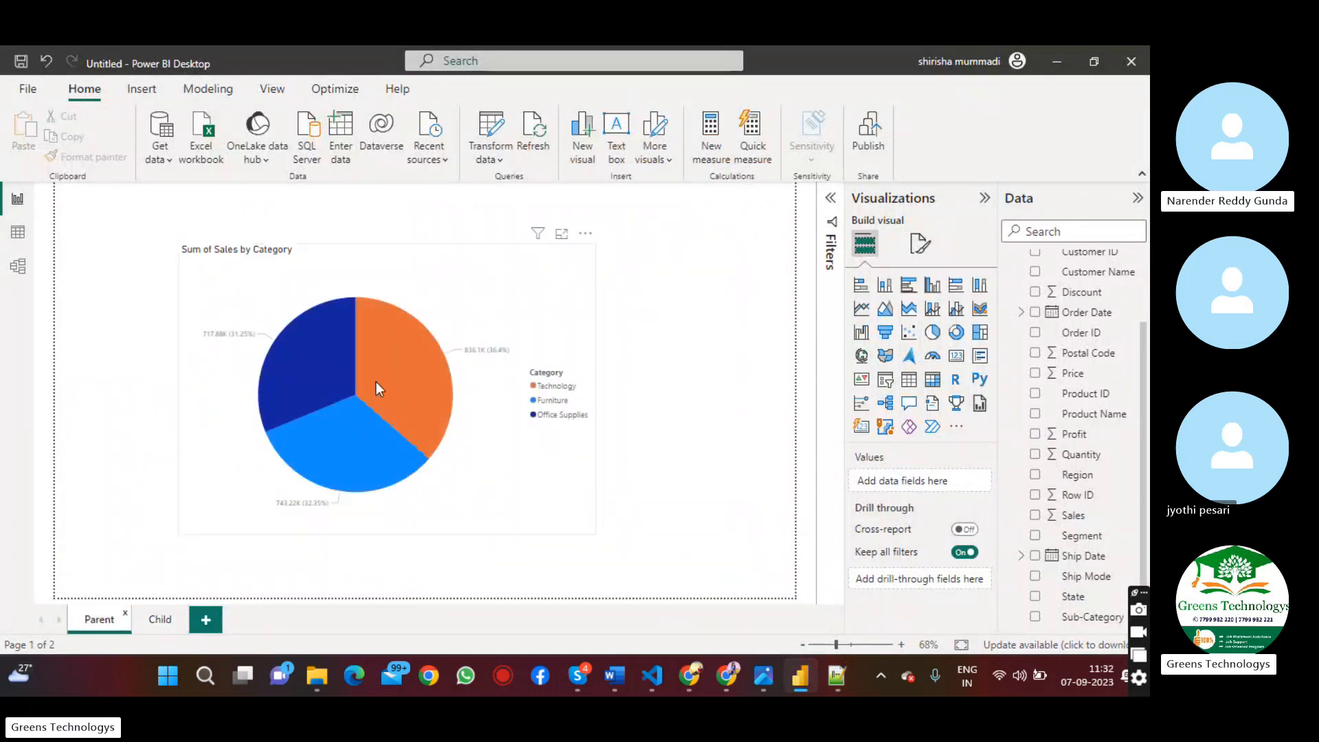
mouse_move(376, 382)
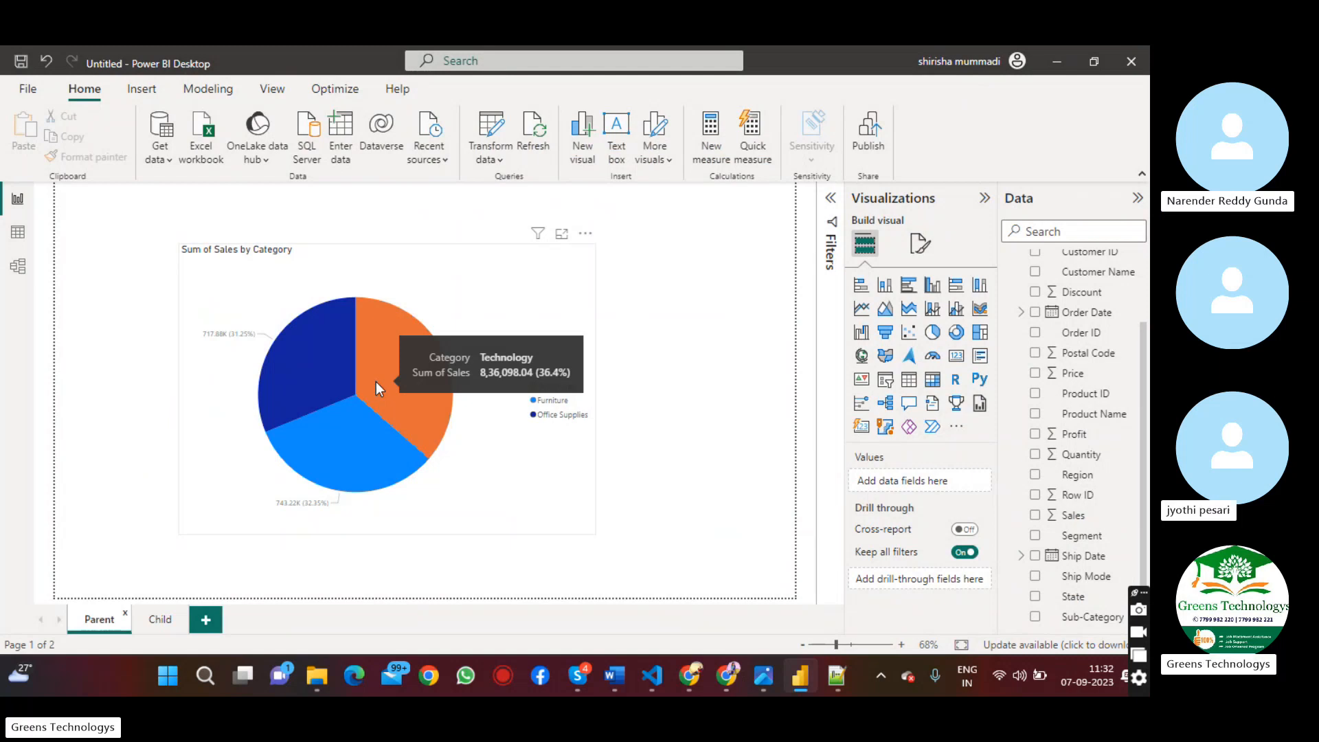
Check the Technology, Furniture and Office Supplies slices of the pie chart for an available drill-through option
right_click(393, 336)
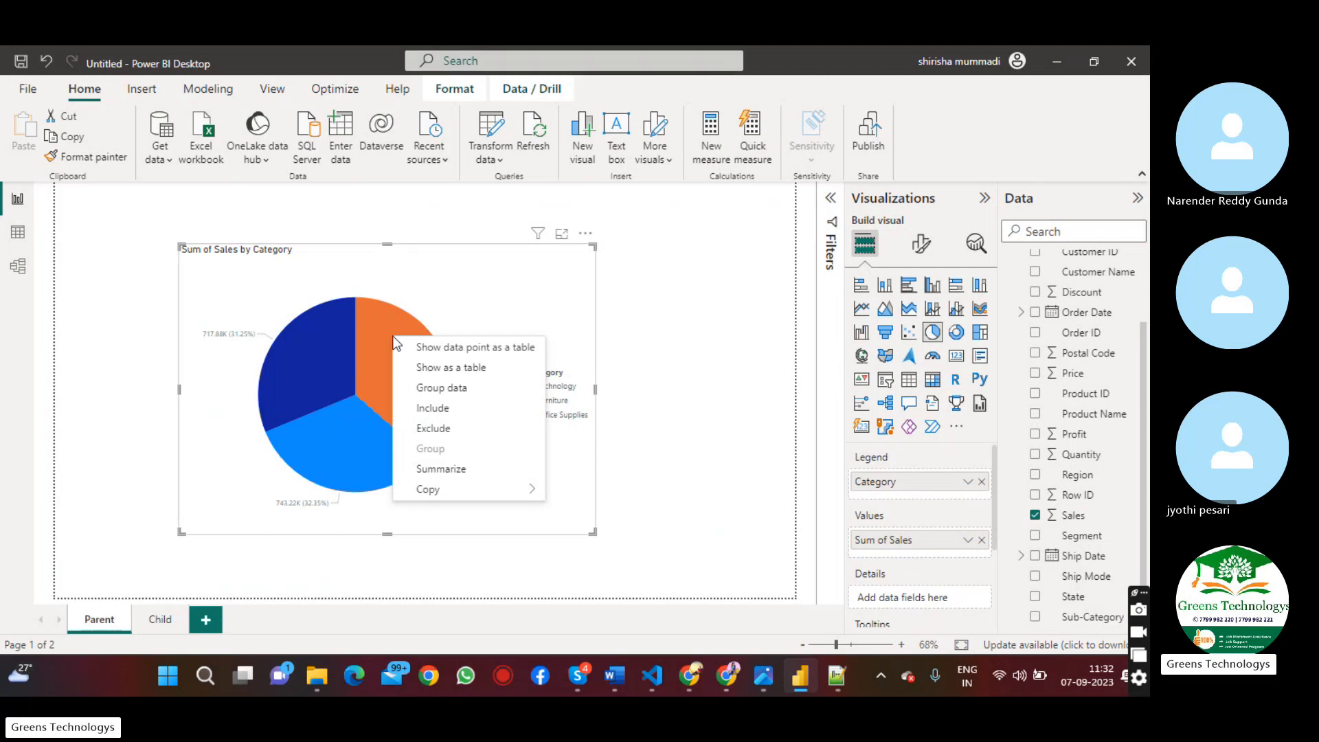
click(325, 454)
right_click(323, 454)
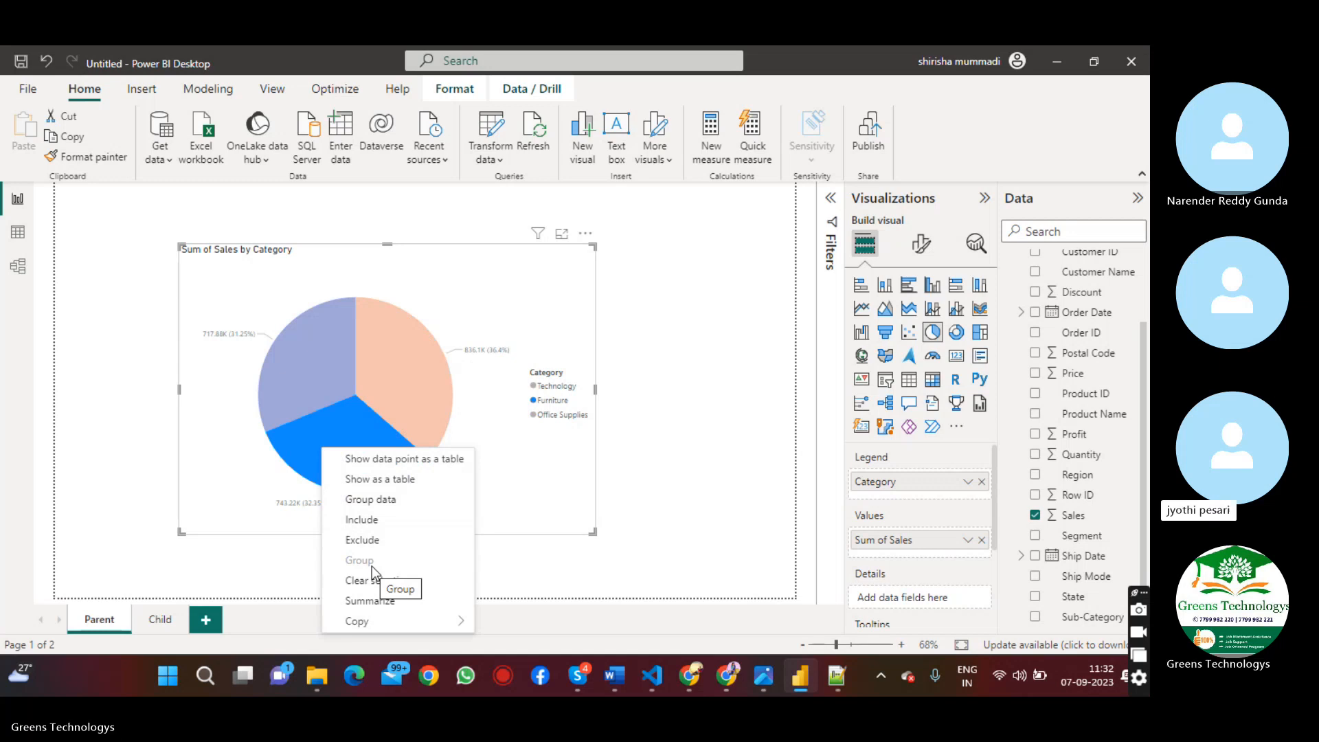
click(236, 455)
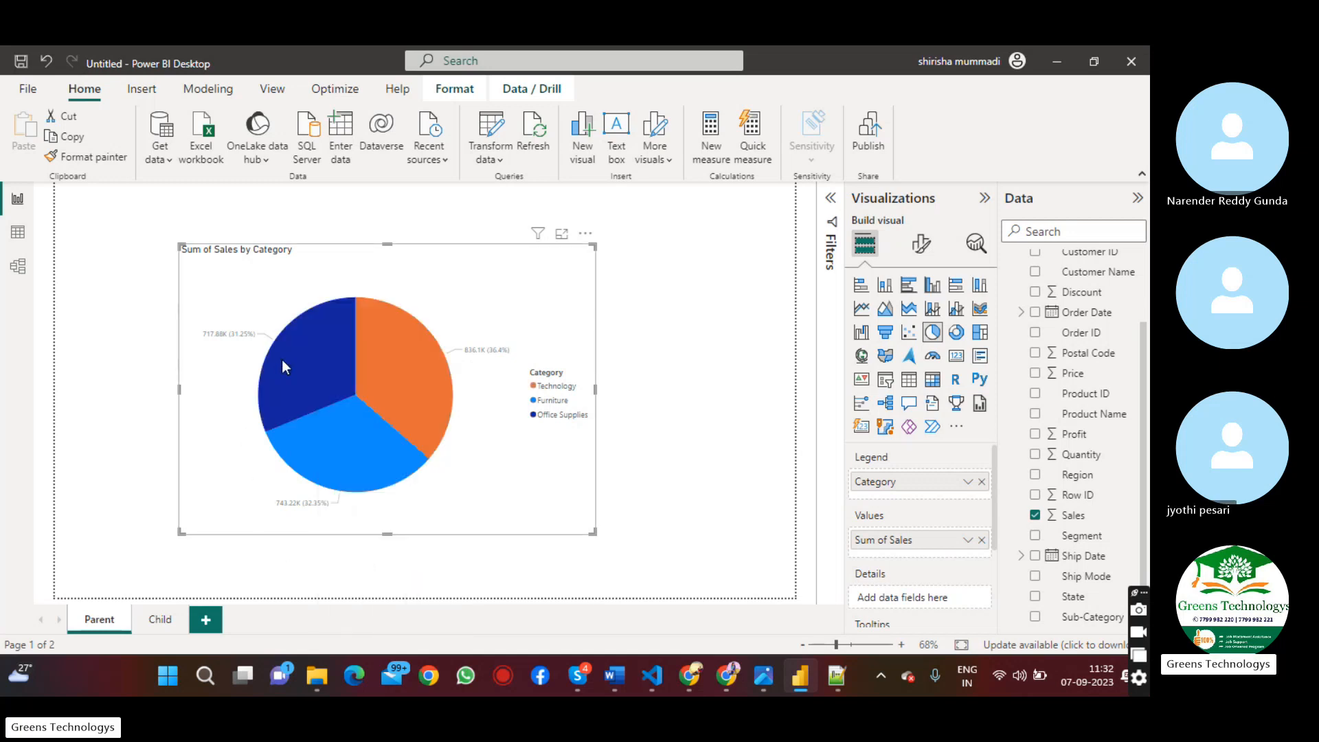
right_click(284, 360)
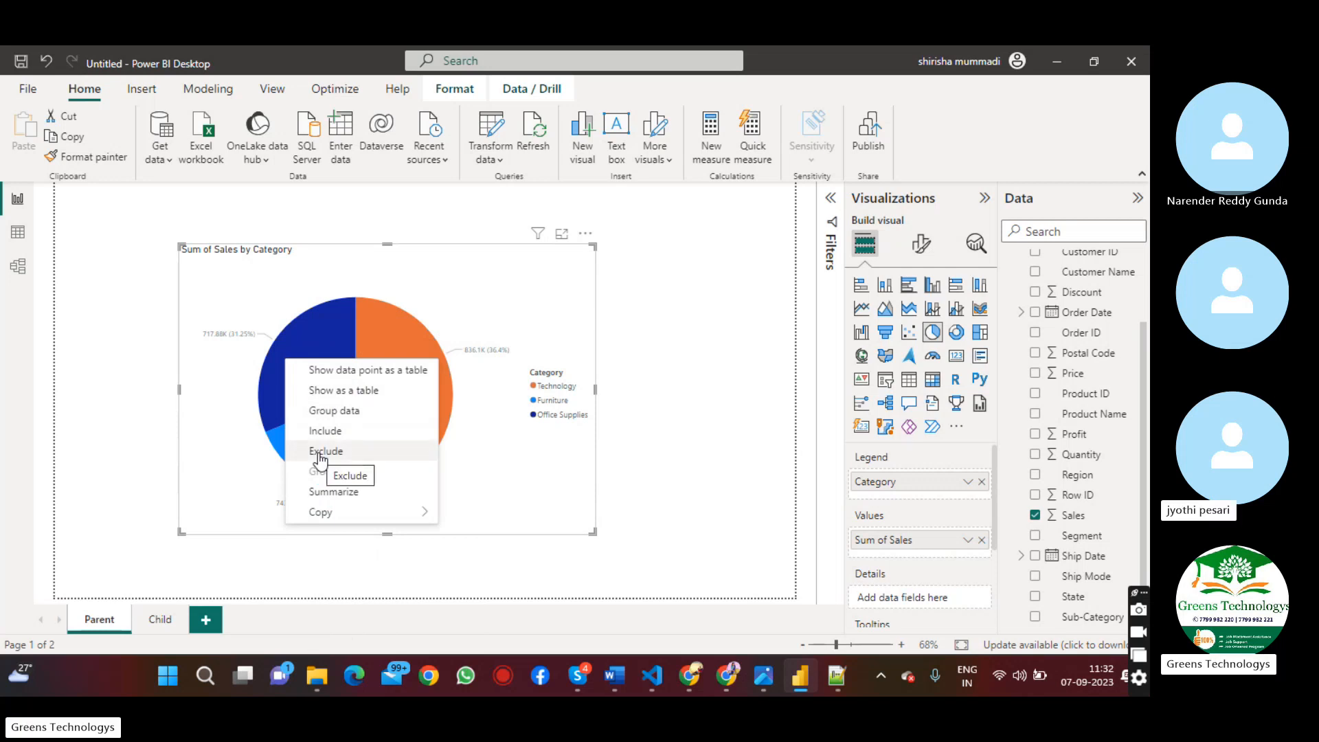
click(490, 309)
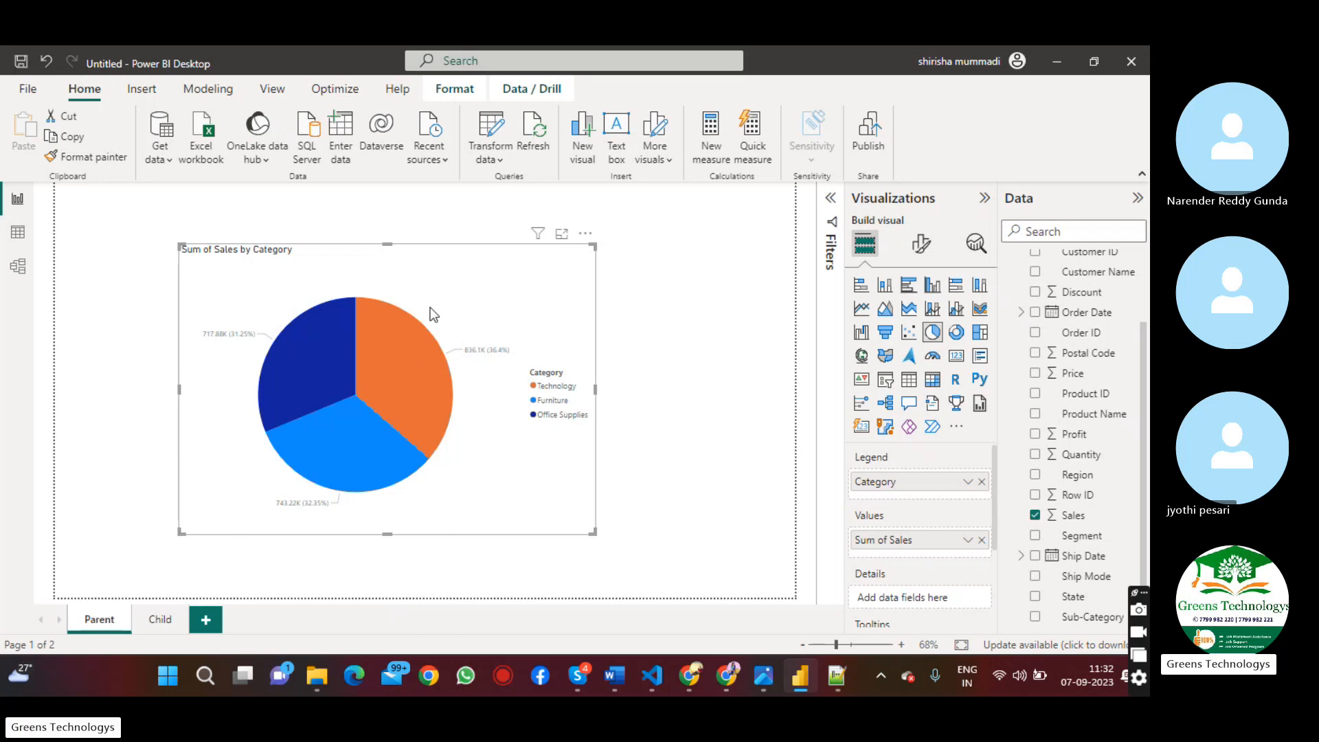
Compare the Child page's detail table with the category sales pie chart on the Parent page
click(158, 620)
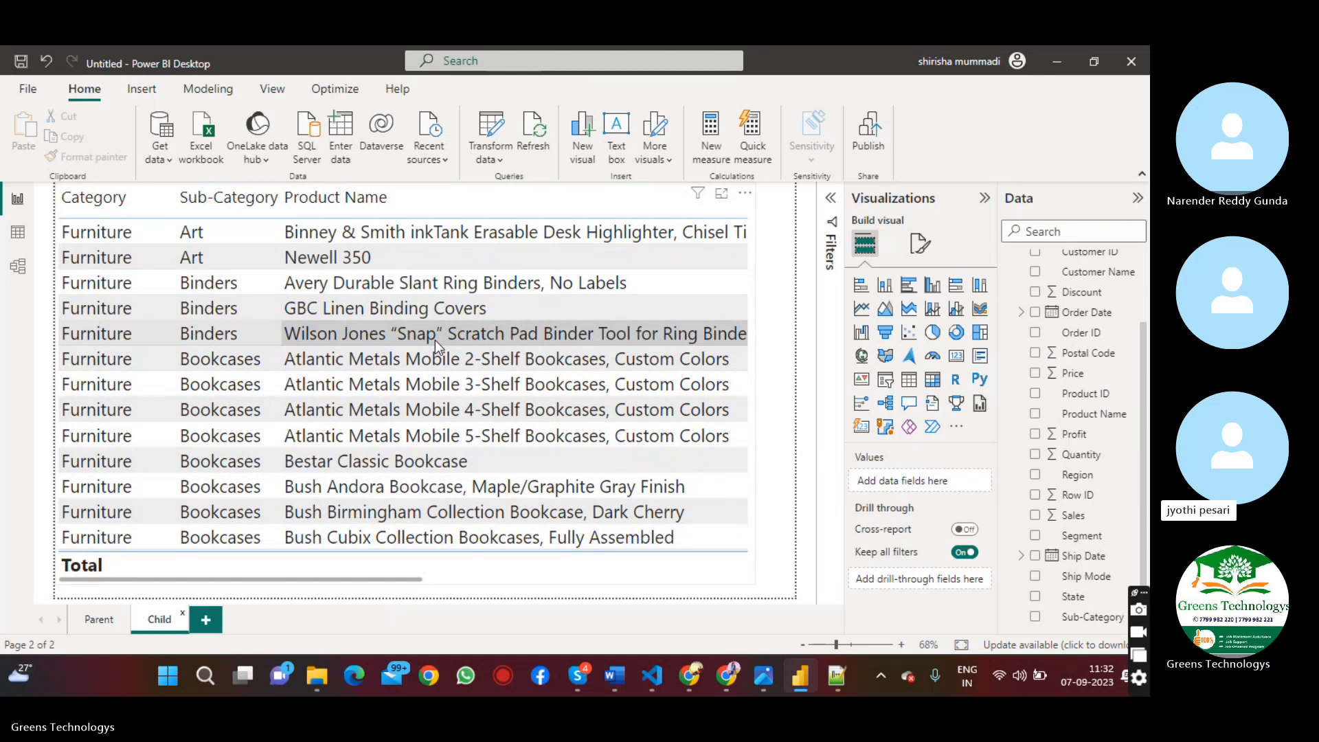
click(98, 620)
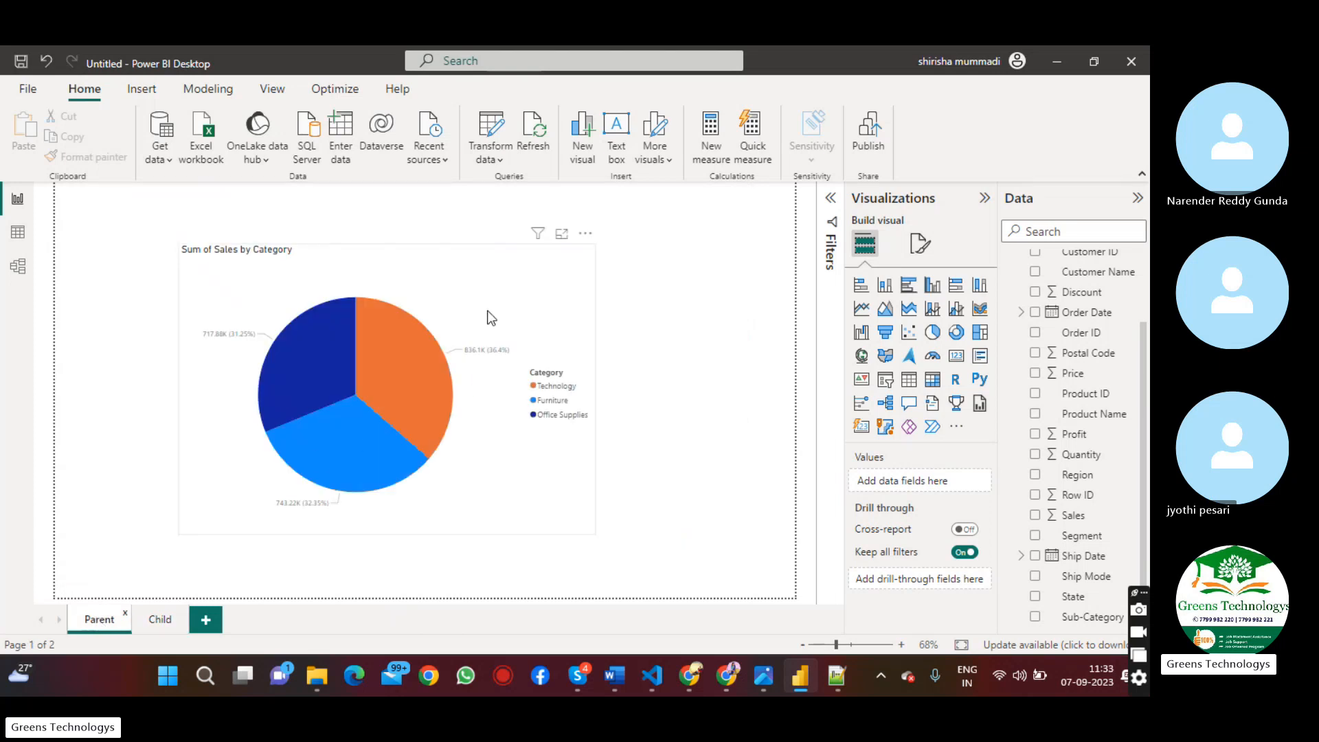
click(491, 318)
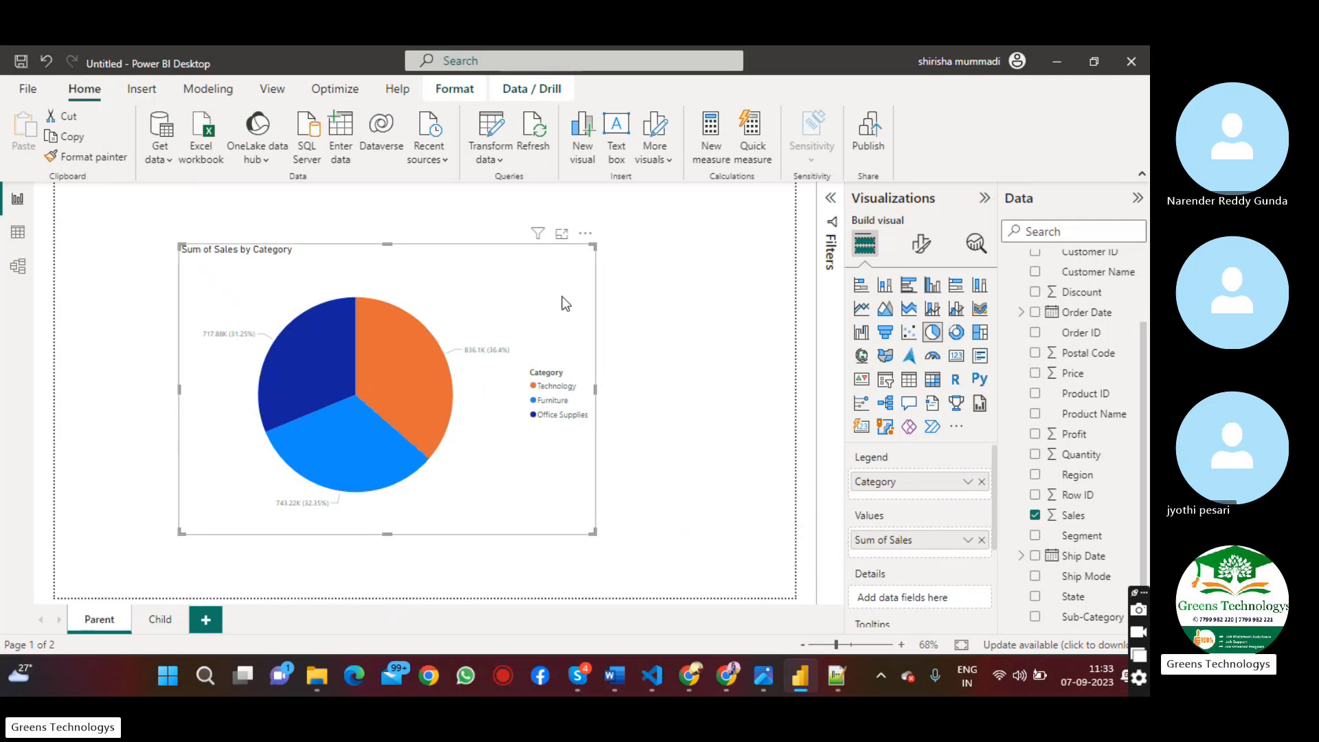
Select the detail table on the Child page
click(160, 619)
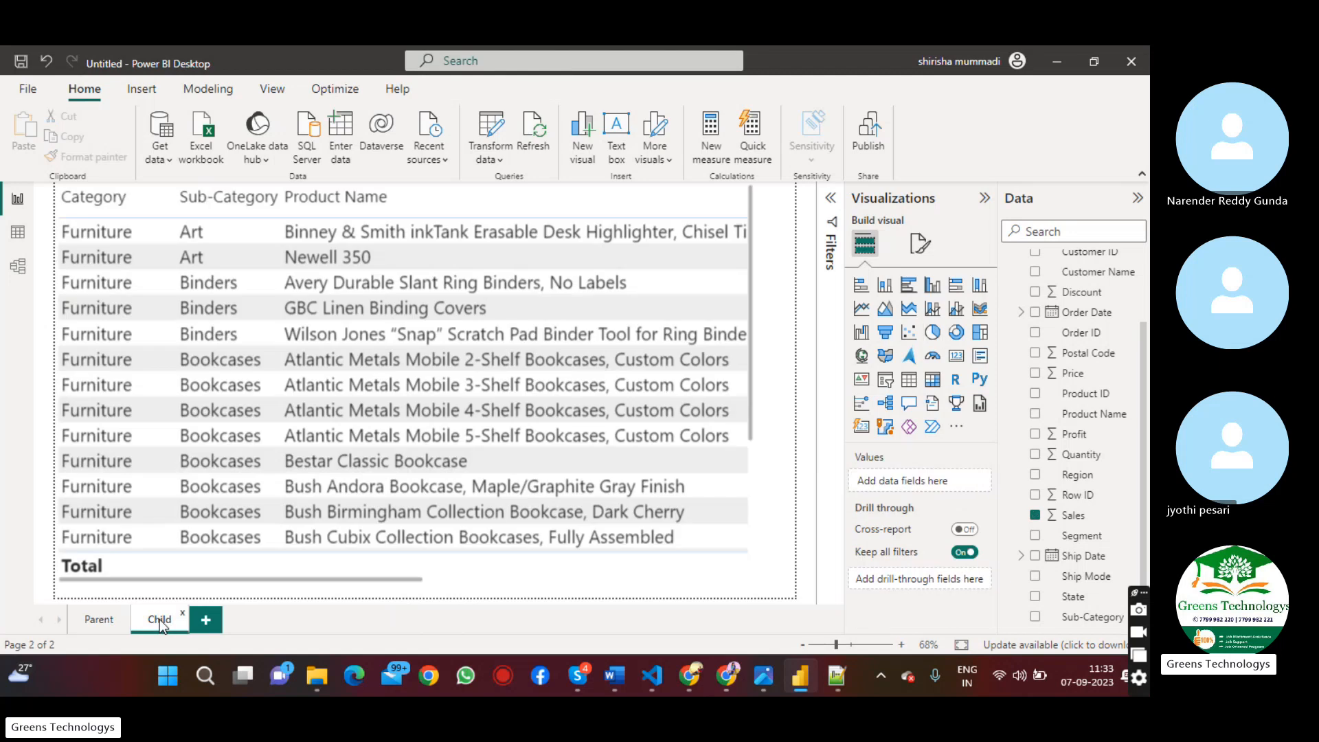
scroll(754, 534, down, 5)
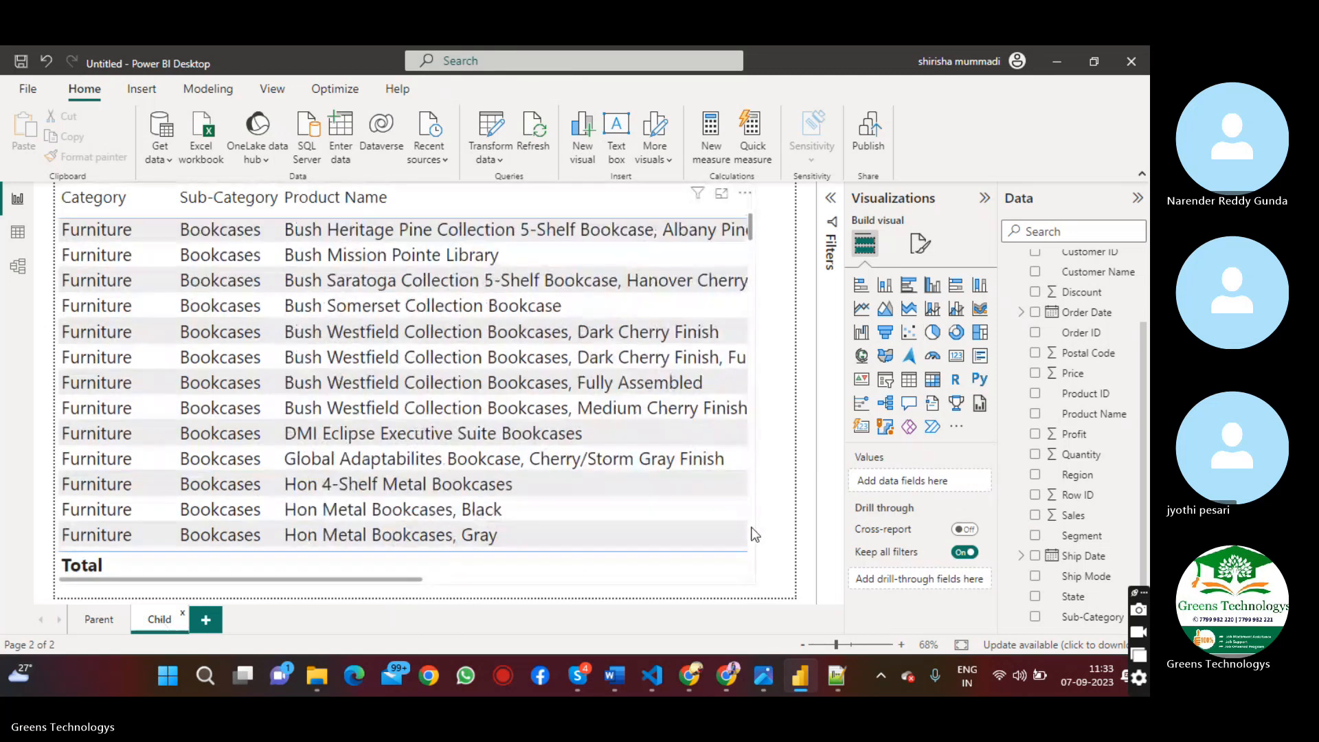
click(754, 535)
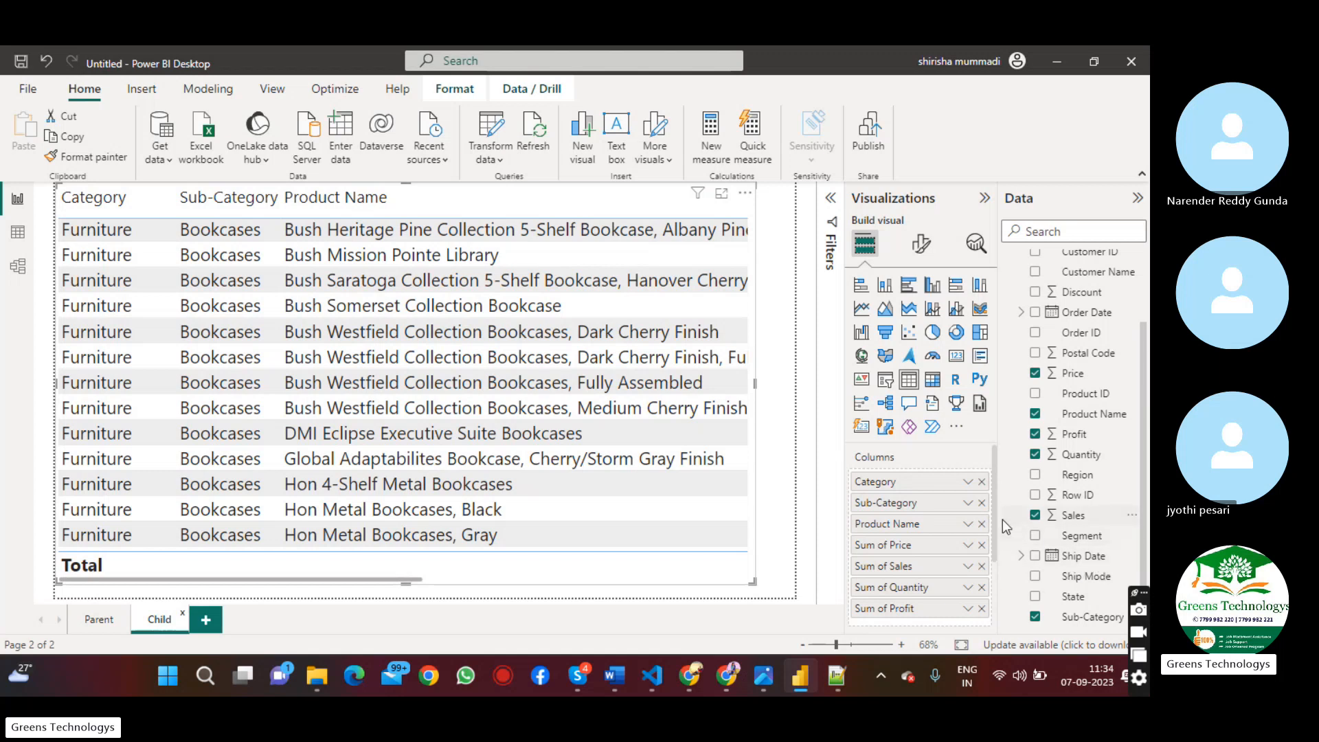
Add the Category field as the Child page's drill-through field
drag(994, 546, 994, 600)
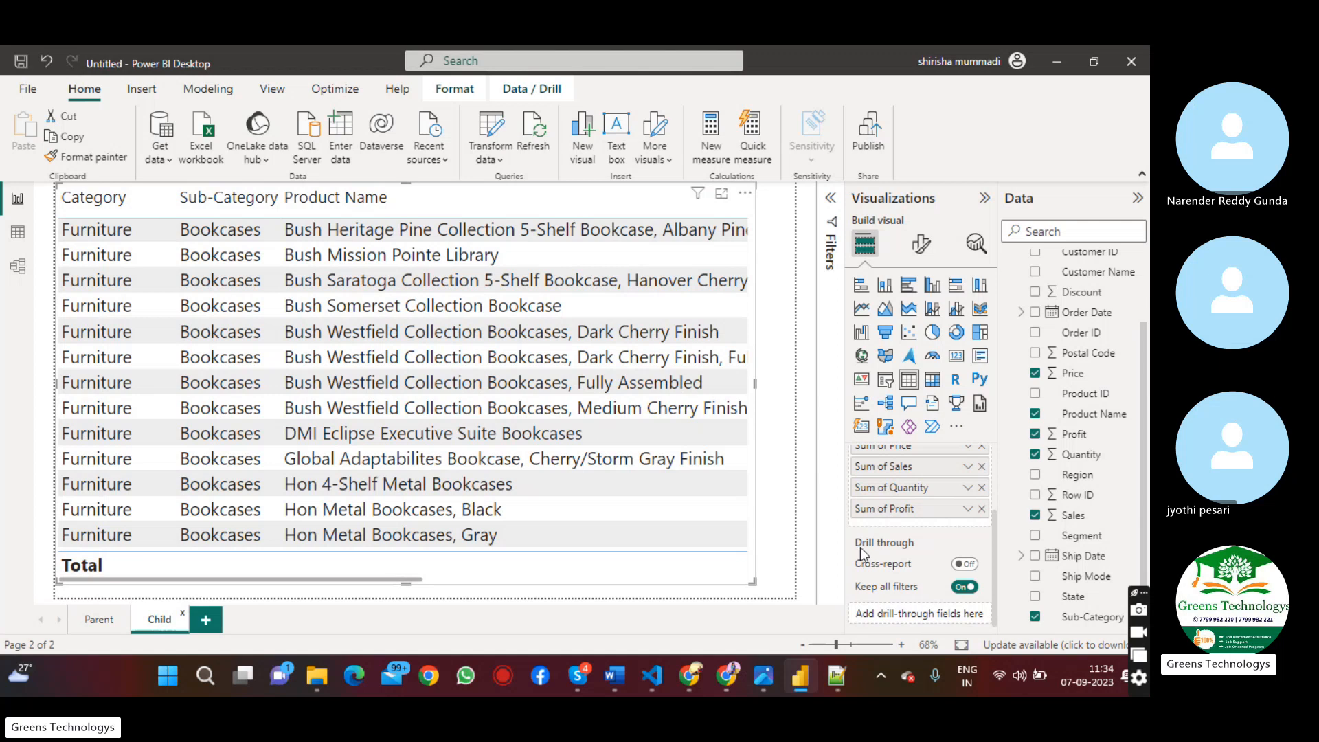
mouse_move(885, 553)
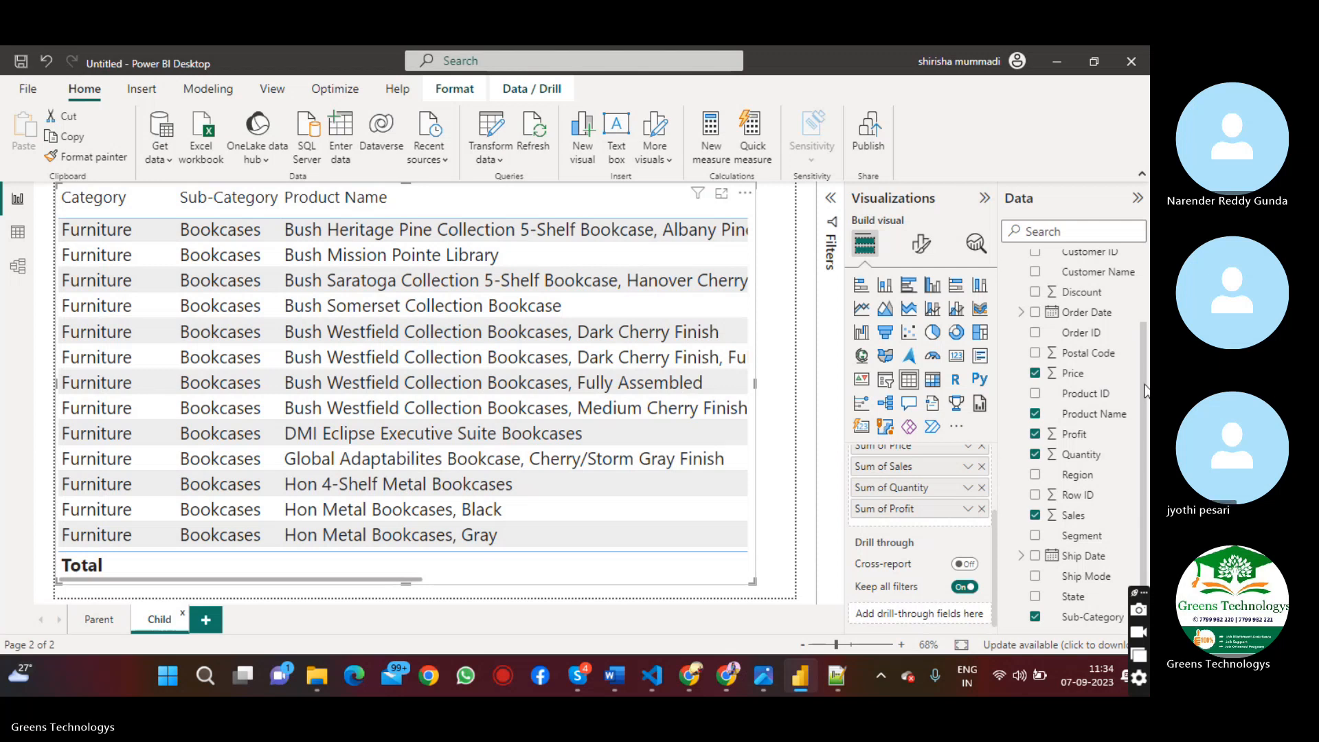
drag(1145, 386, 925, 618)
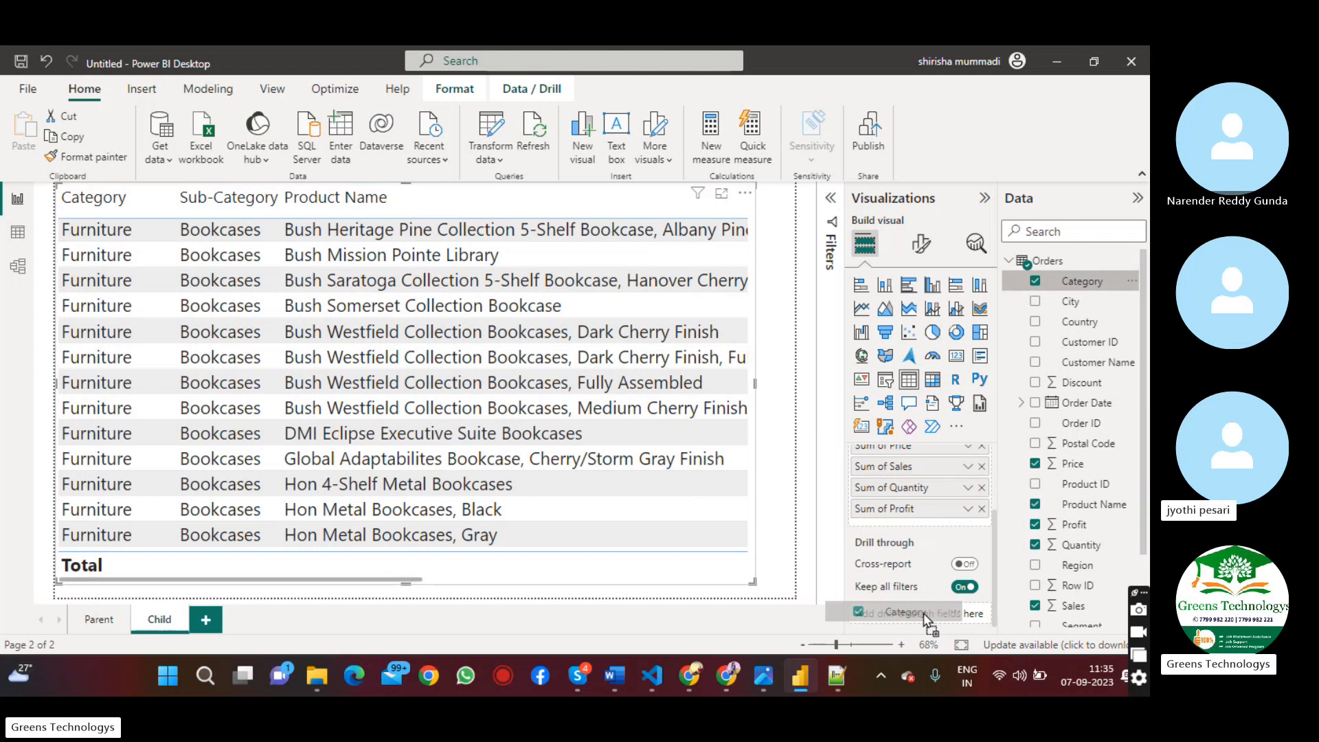
drag(924, 617, 924, 618)
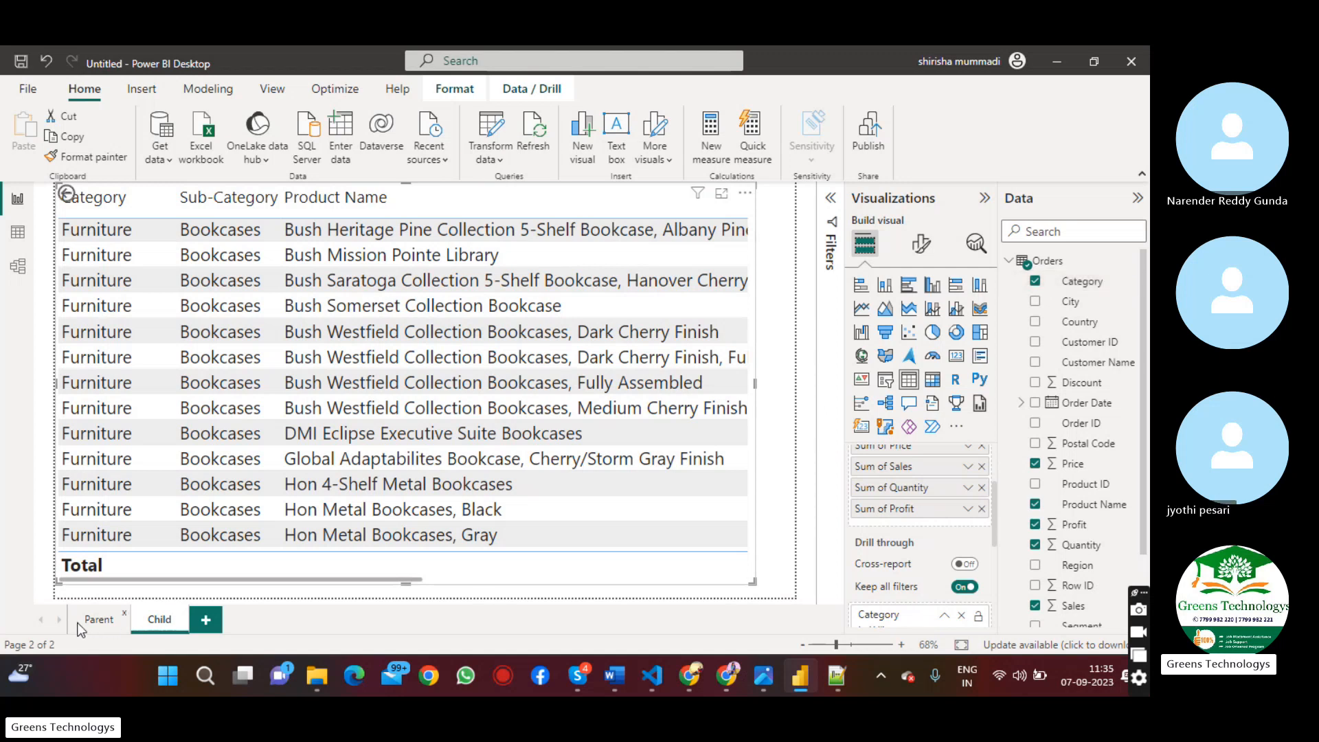
Drill through from the Parent page's Technology slice to the Child page, and return to the pie chart
click(96, 619)
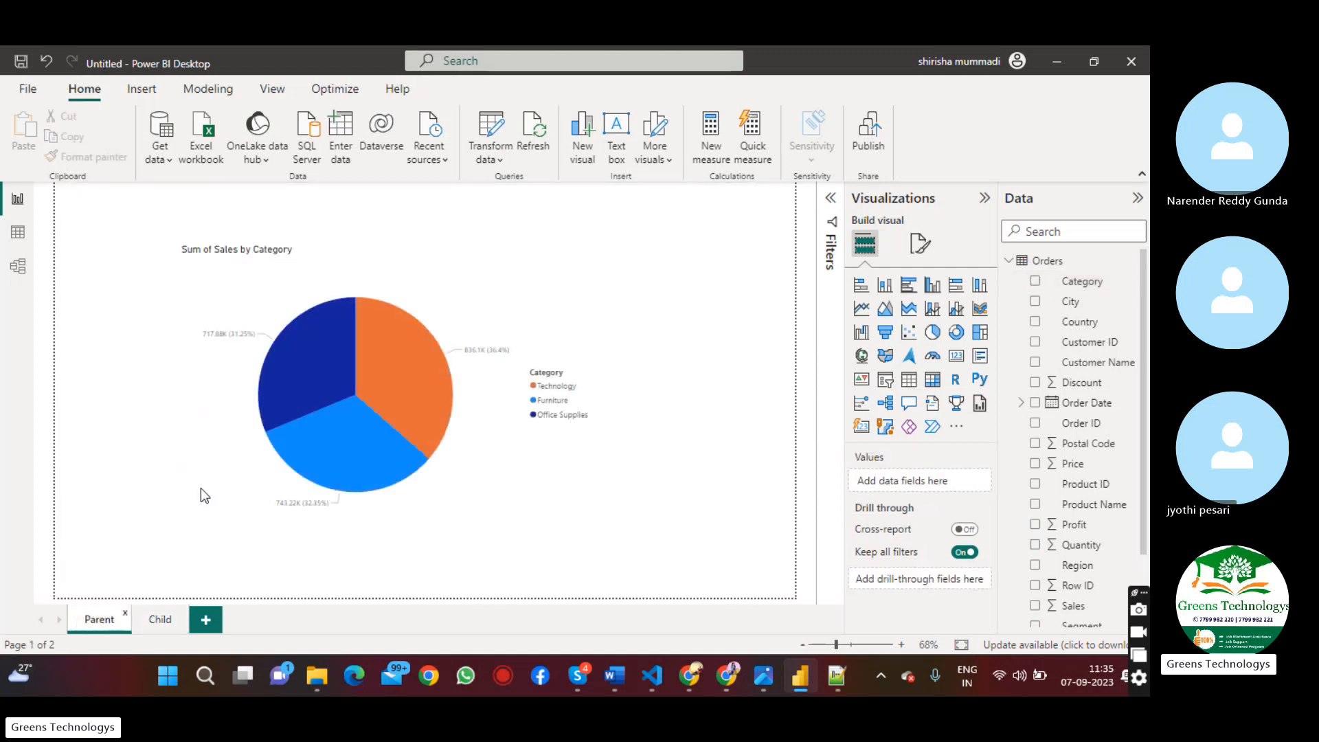
right_click(396, 354)
mouse_move(456, 467)
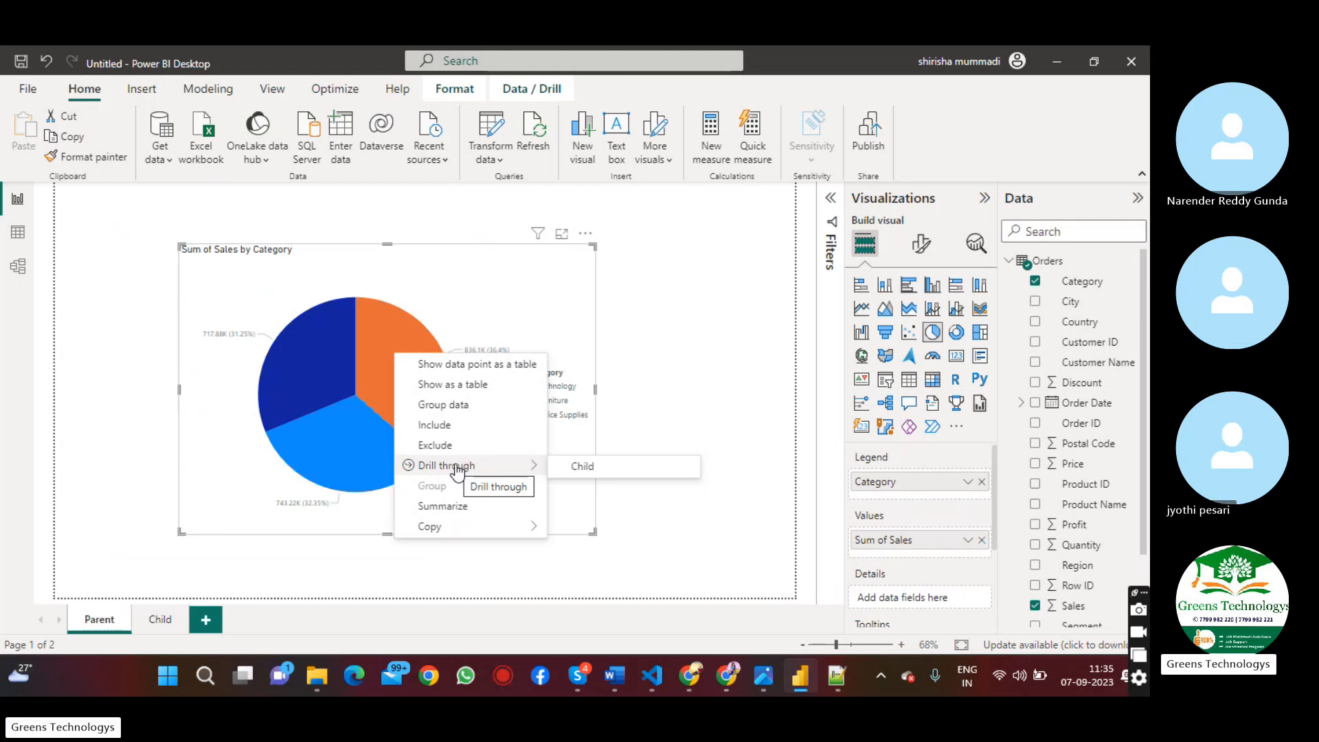
click(589, 466)
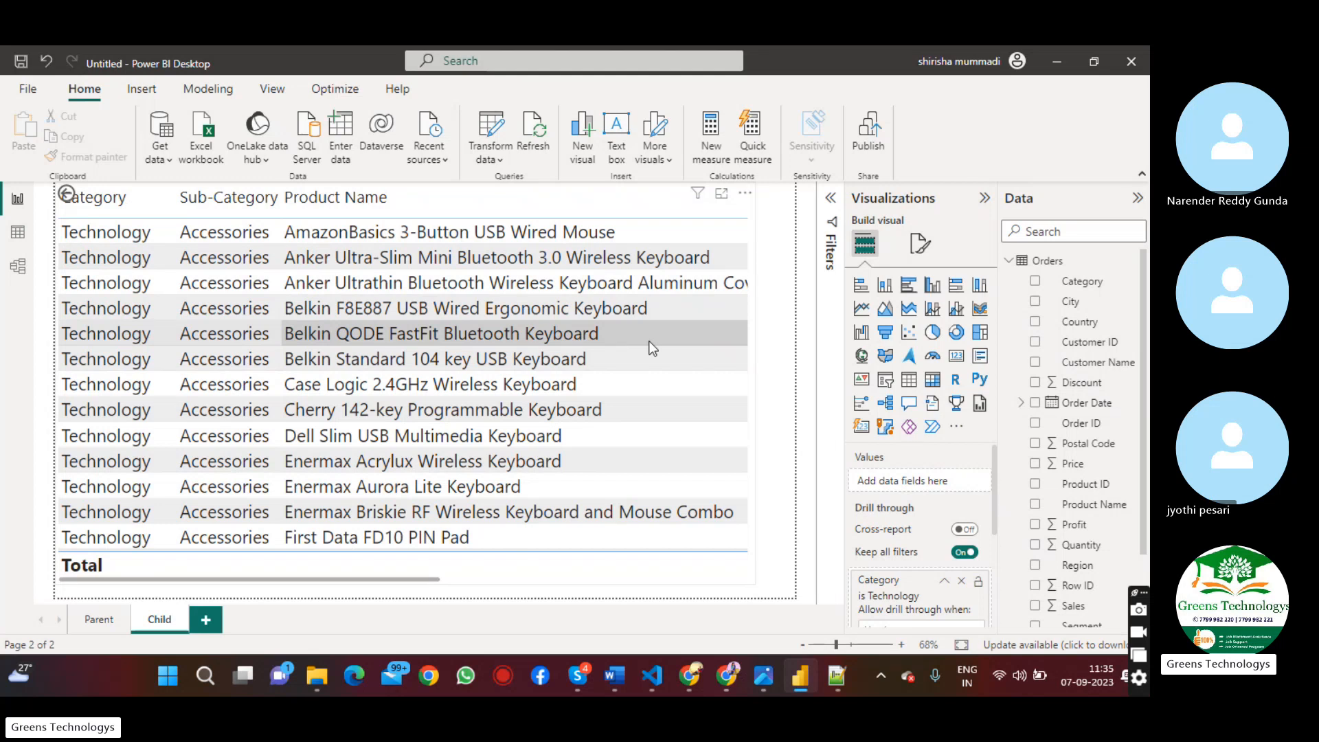
ctrl+click(68, 201)
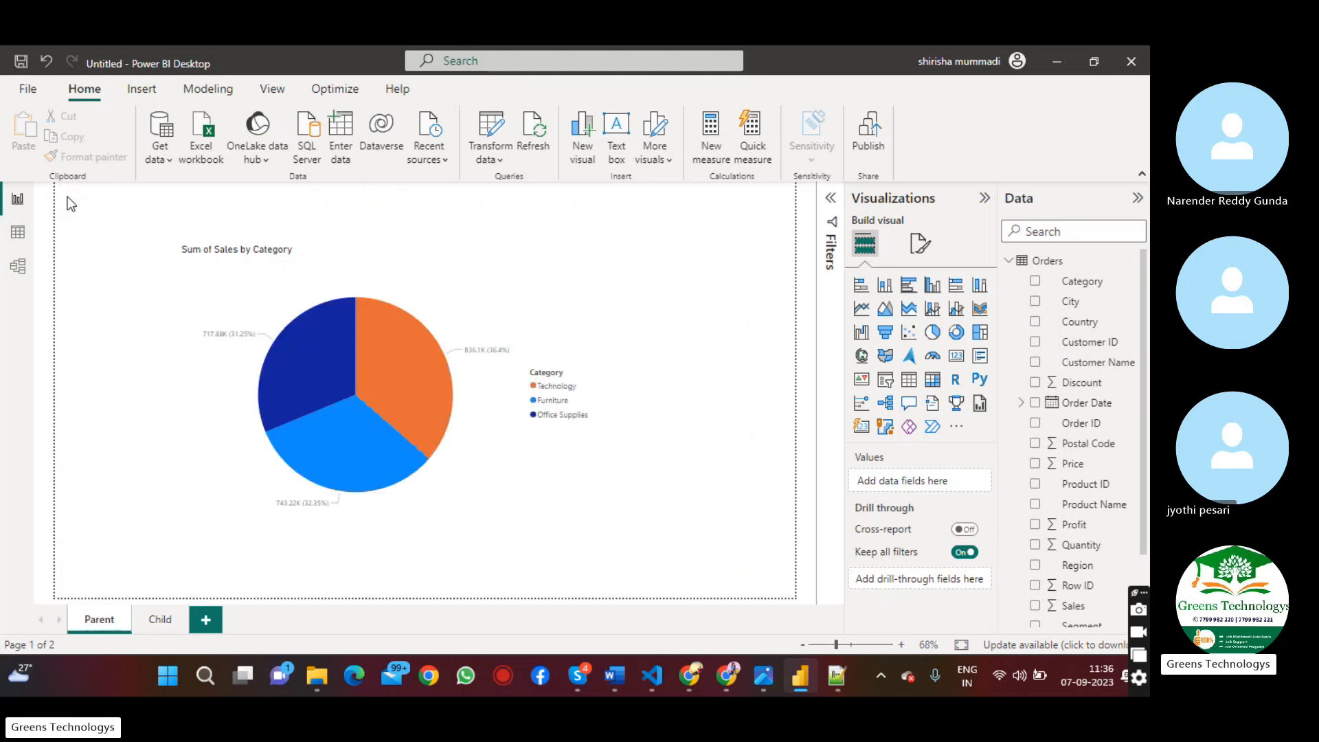
Drill through from the Furniture slice to the Child page's detail table, and return to the Parent page
mouse_move(307, 430)
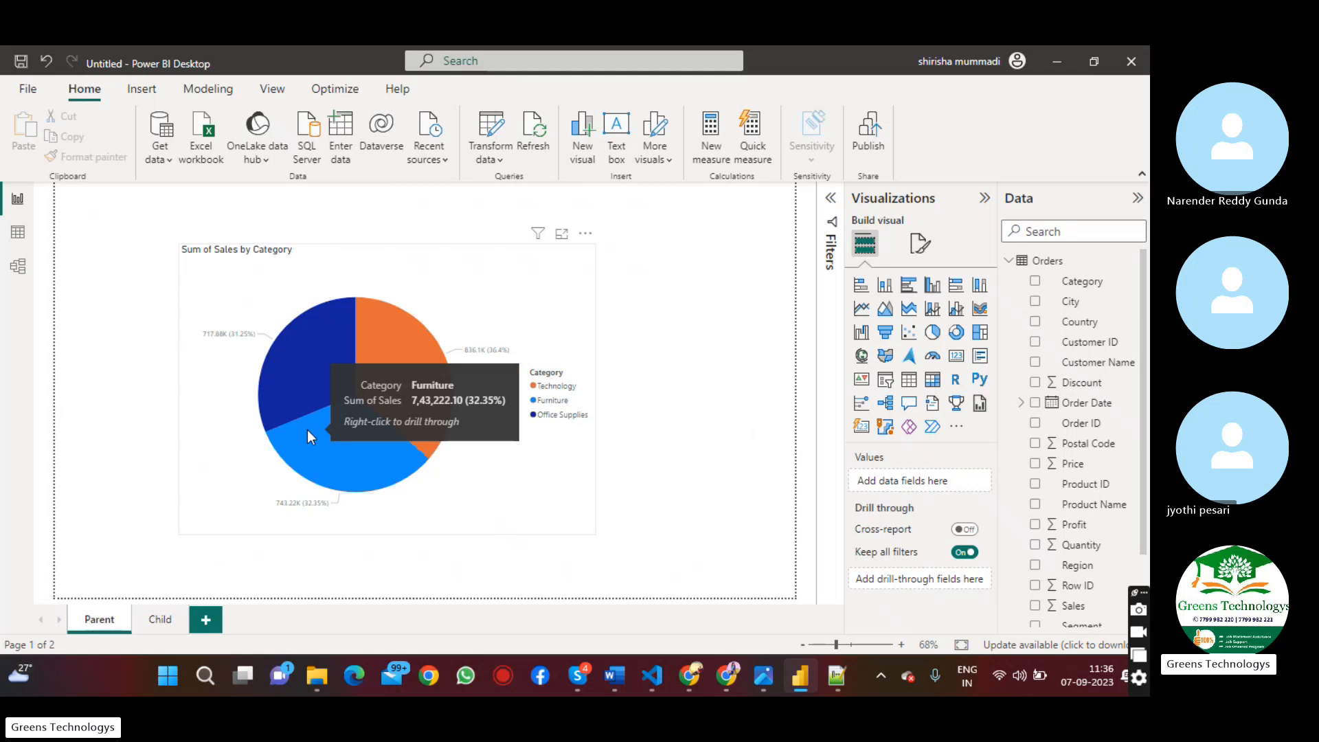
right_click(307, 430)
mouse_move(385, 550)
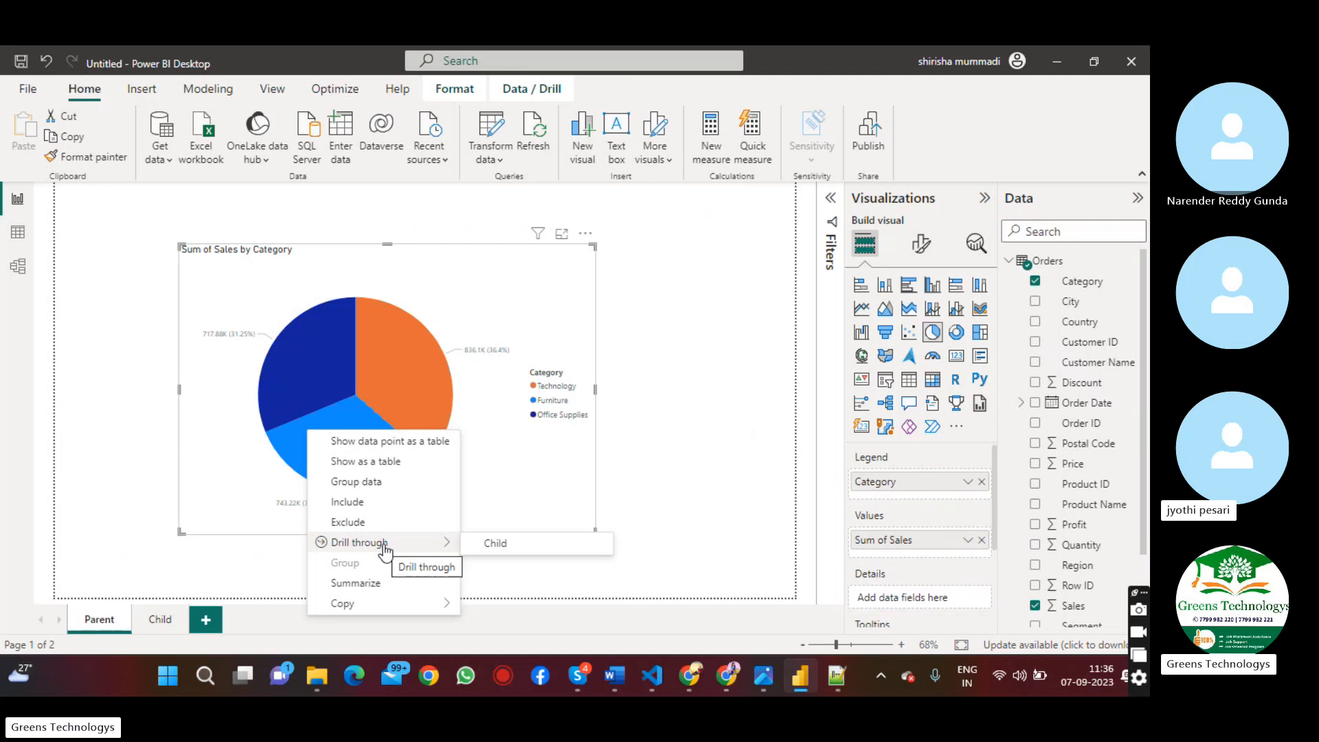
click(494, 543)
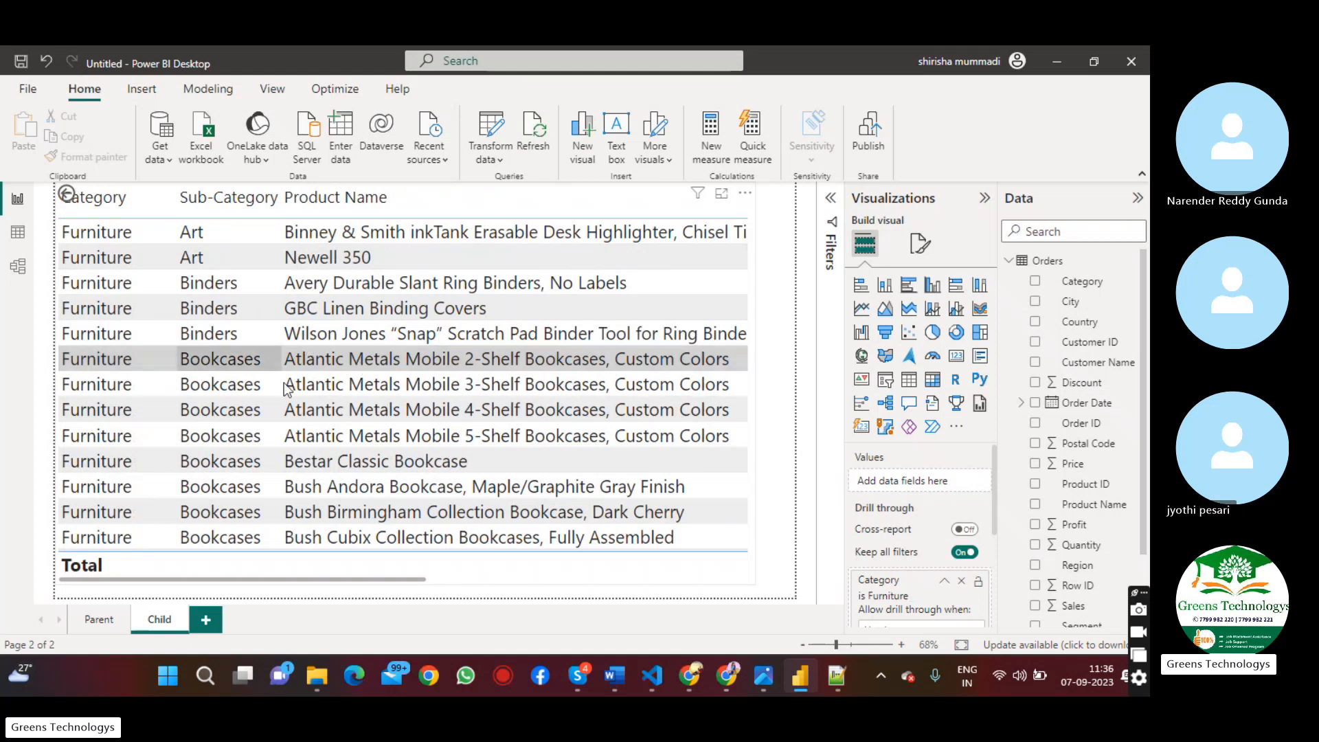
ctrl+click(67, 197)
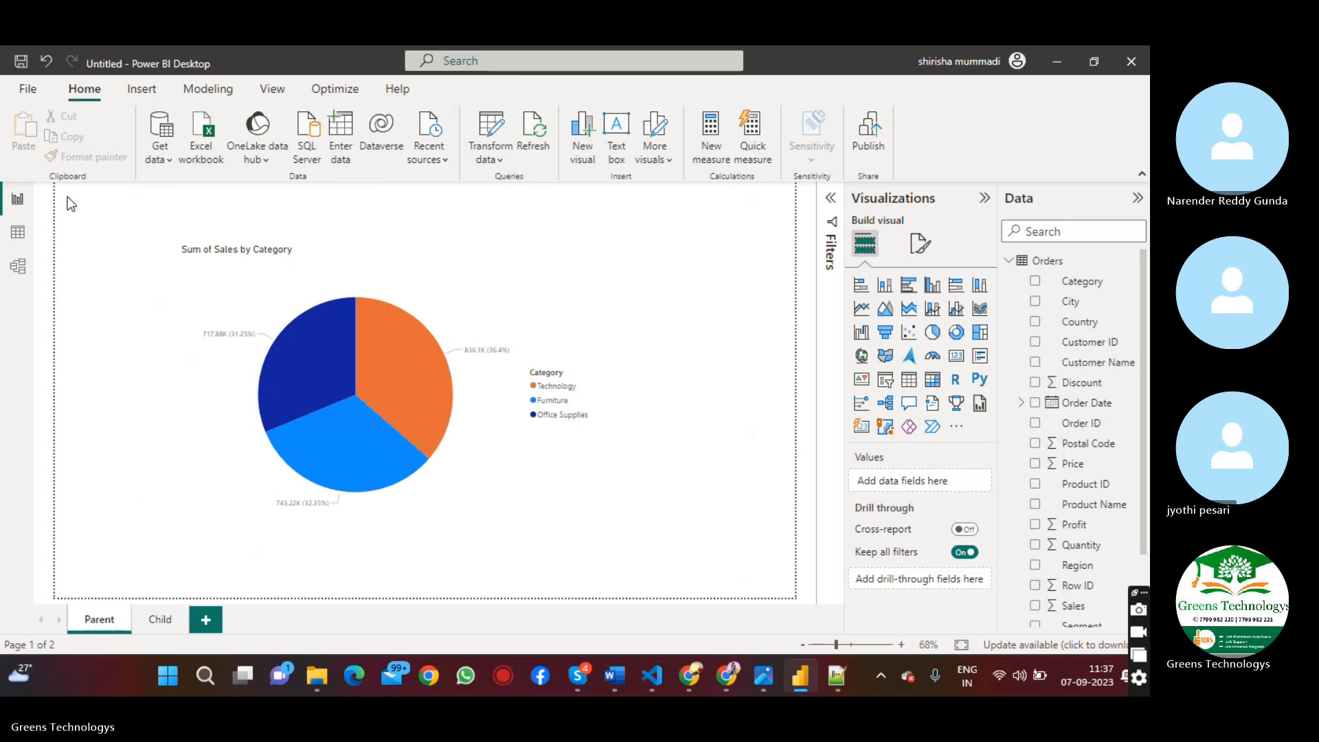
Drill through from the Office Supplies slice of the pie chart to the Child page
right_click(291, 356)
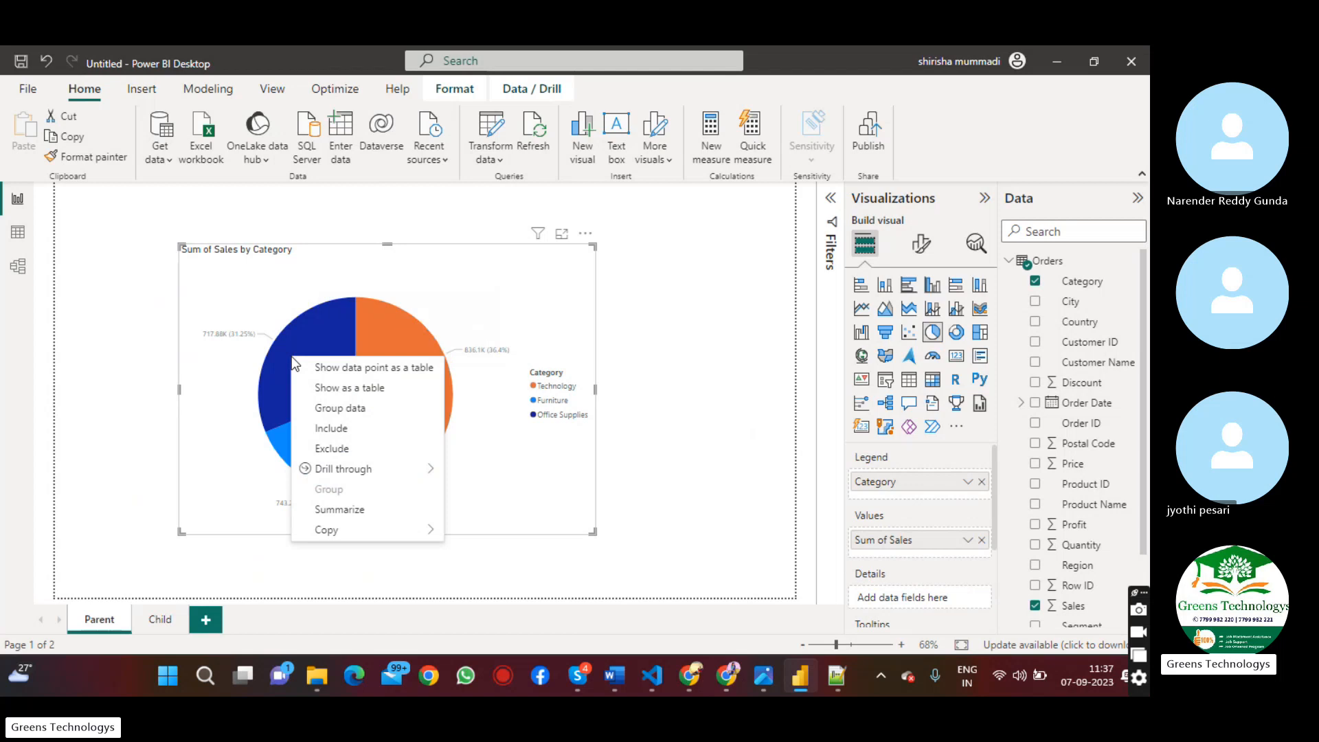
mouse_move(389, 467)
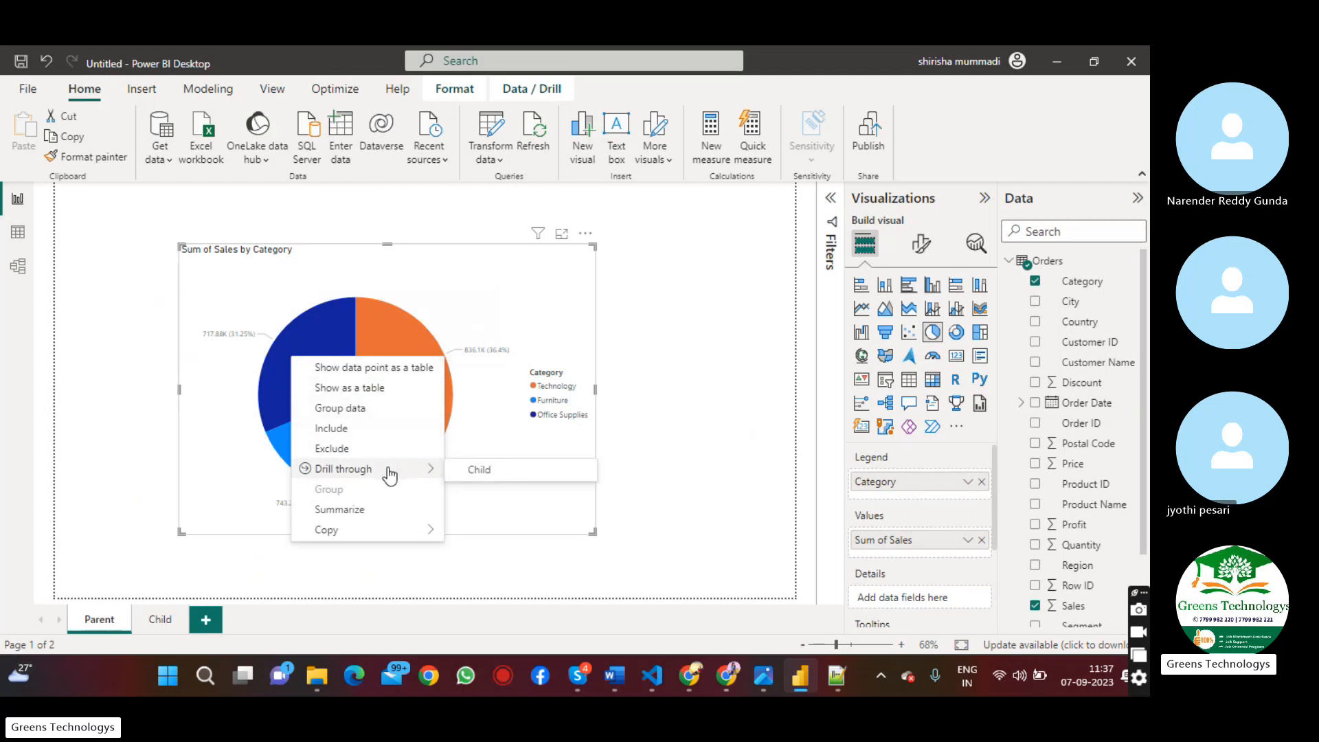
click(462, 480)
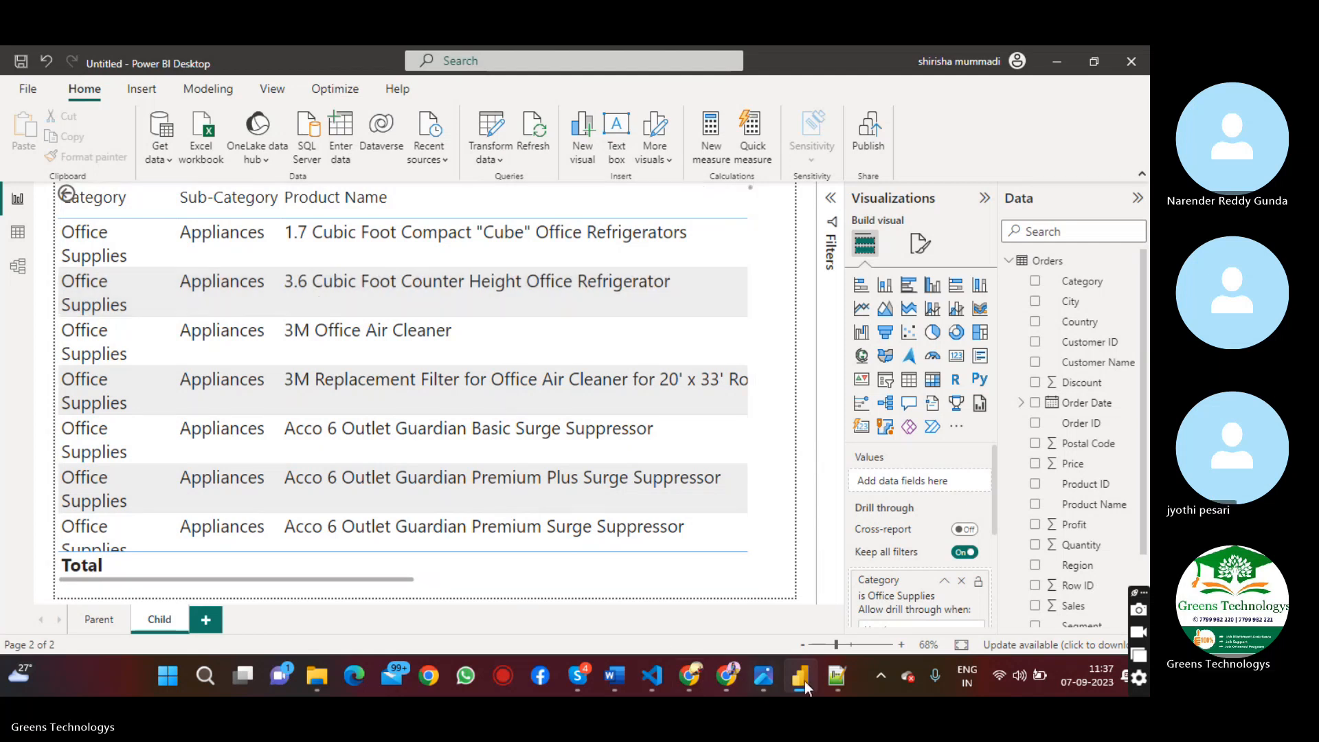
Check the drill-through note in Notepad++ and the Skype call window, and switch back to the Power BI report
click(833, 676)
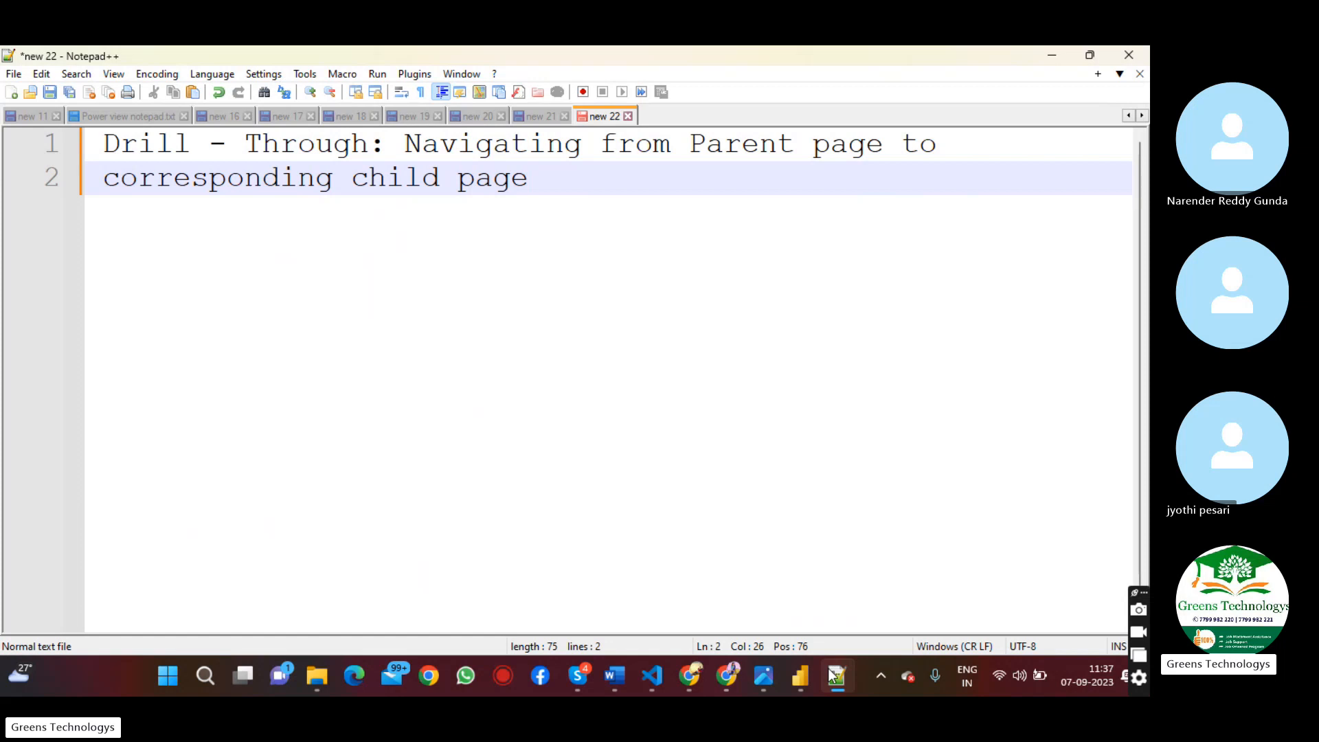
click(1042, 679)
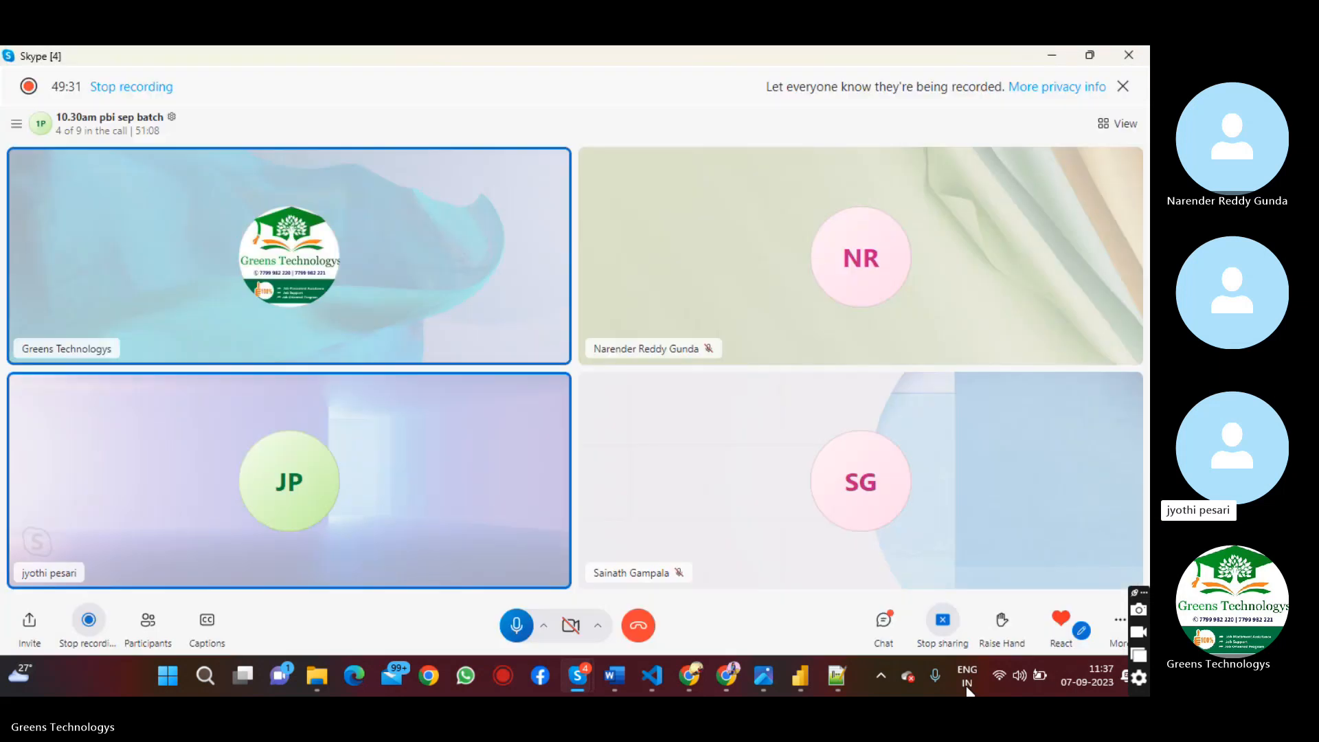
click(1051, 56)
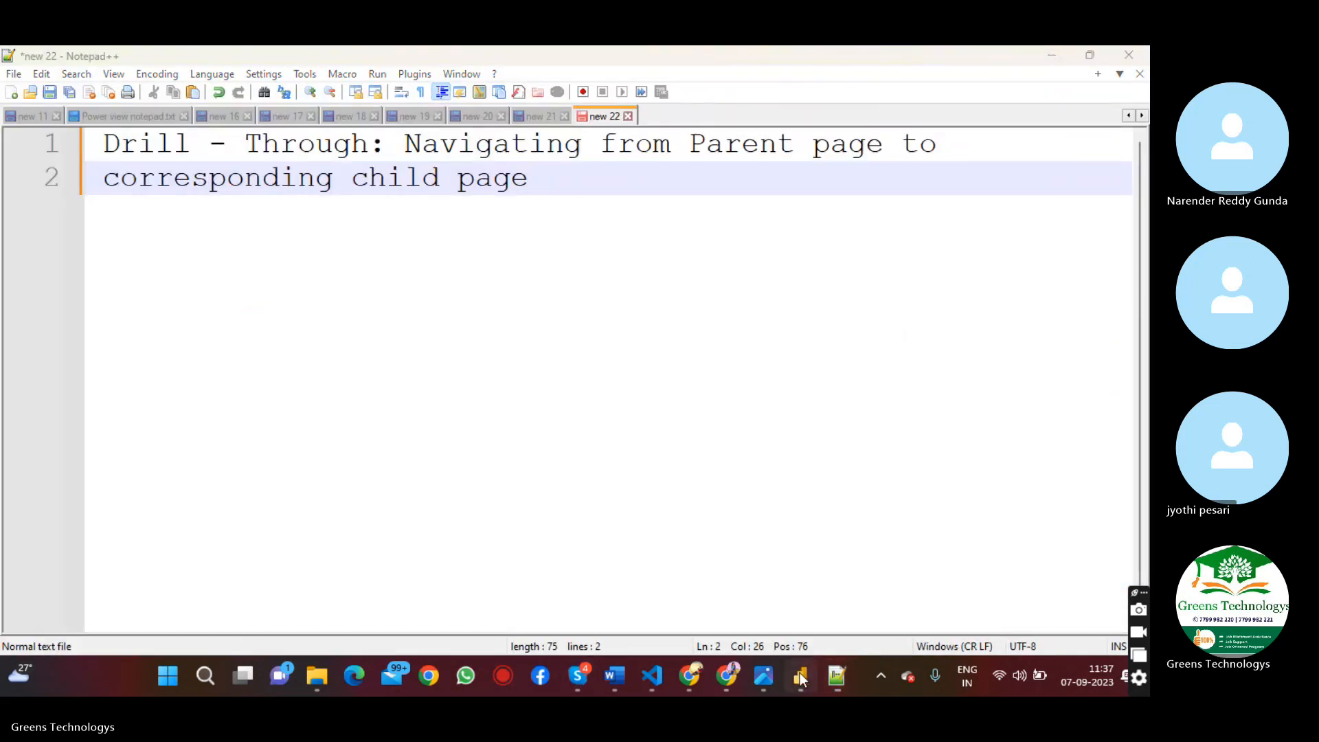
click(800, 675)
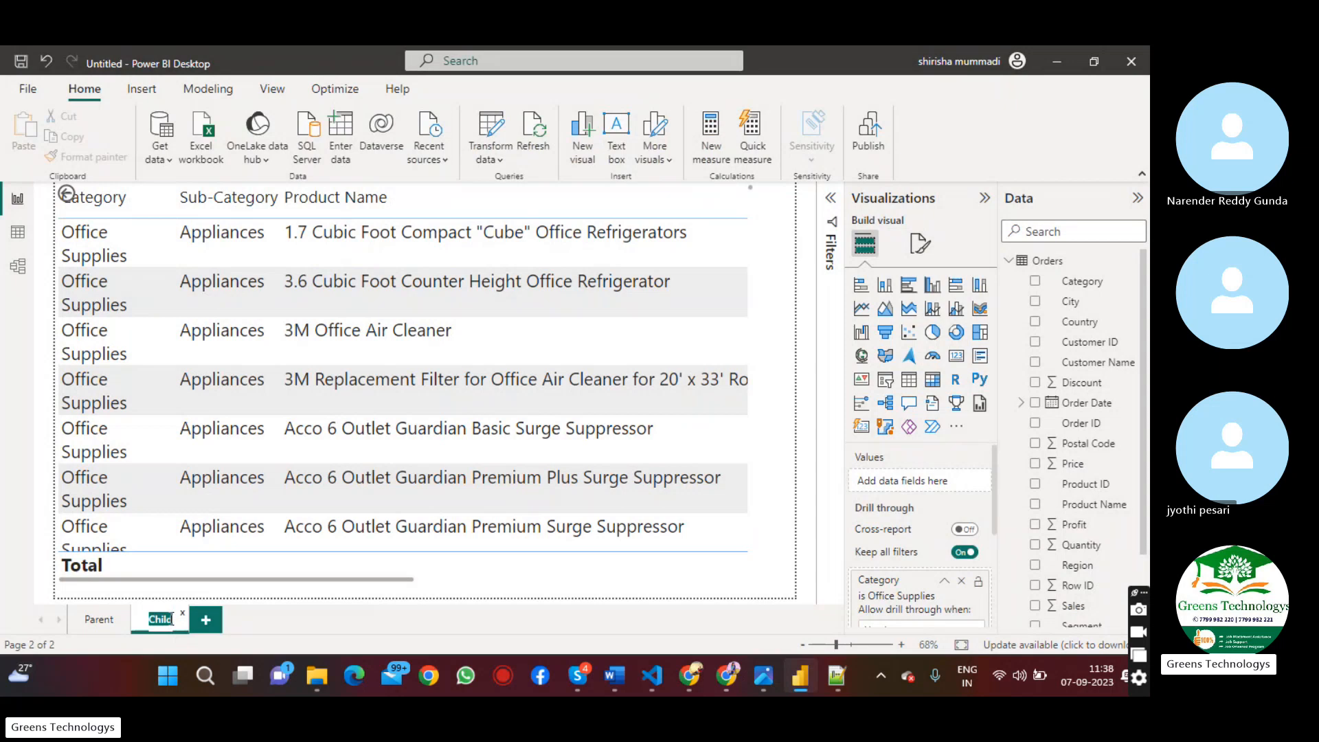
Rename the Child page as Child1 and add a new report page named Child2
click(171, 620)
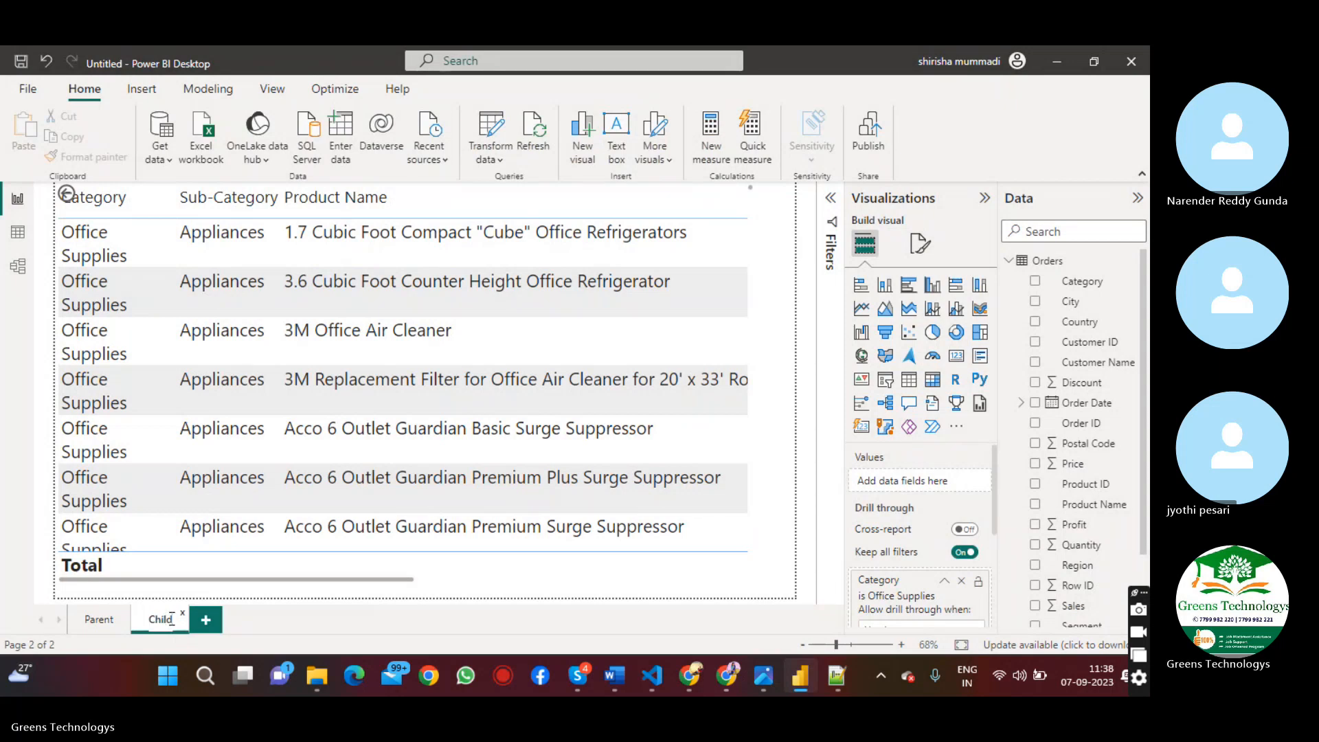
text(1)
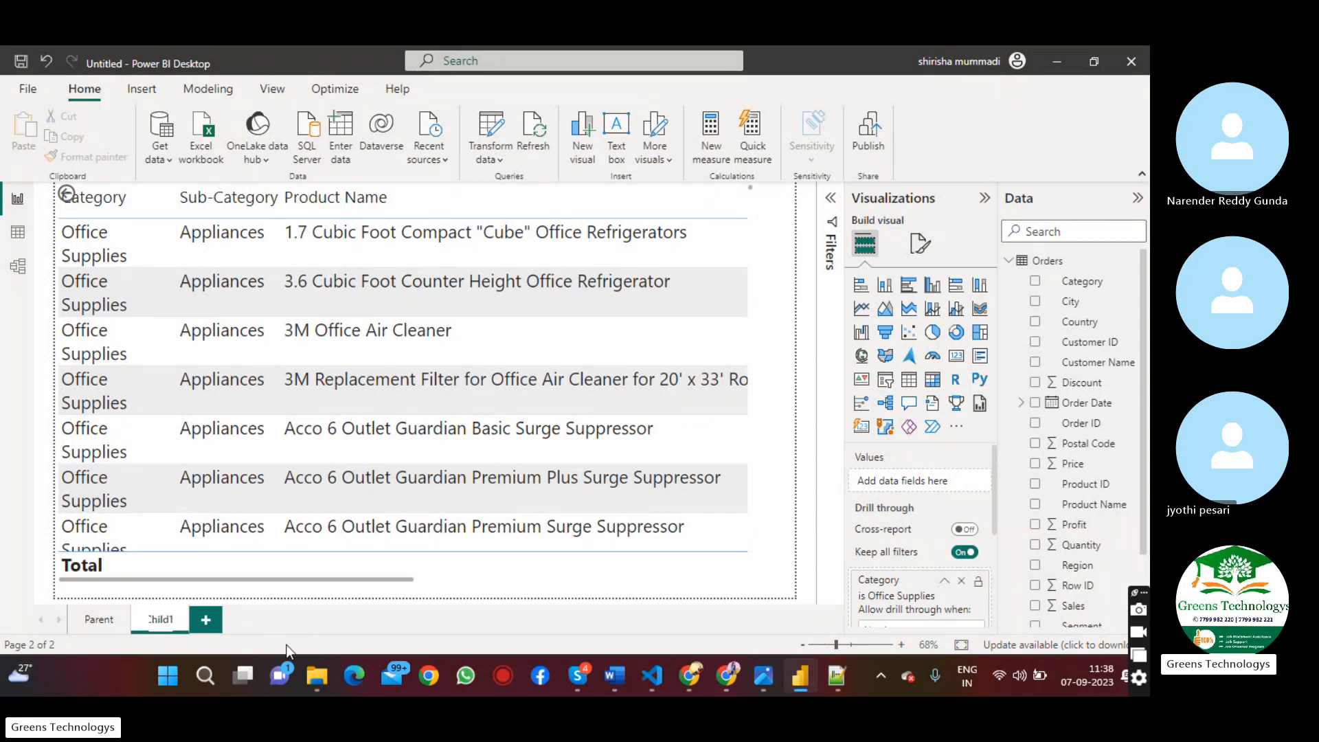
click(206, 620)
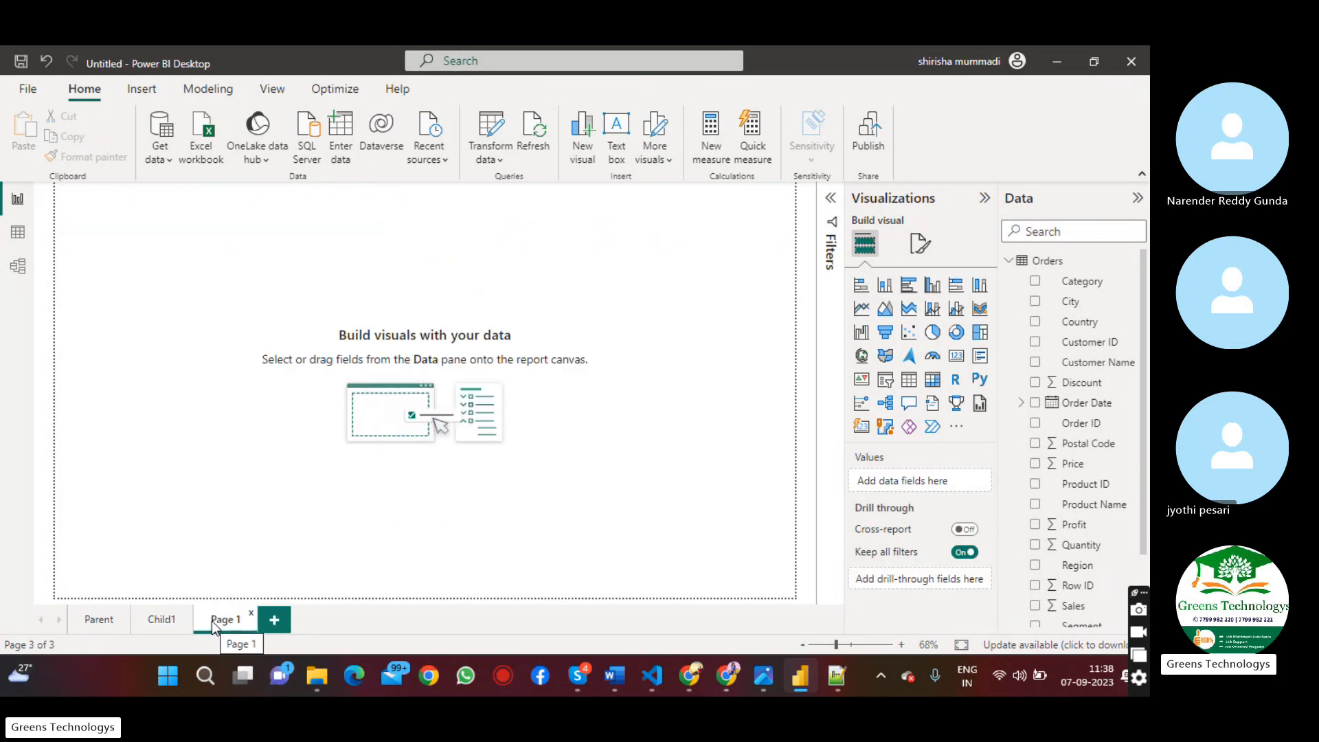
text(Child2)
click(417, 415)
Insert an enlarged table visual on the Child2 page and convert it to a clustered column chart
click(912, 386)
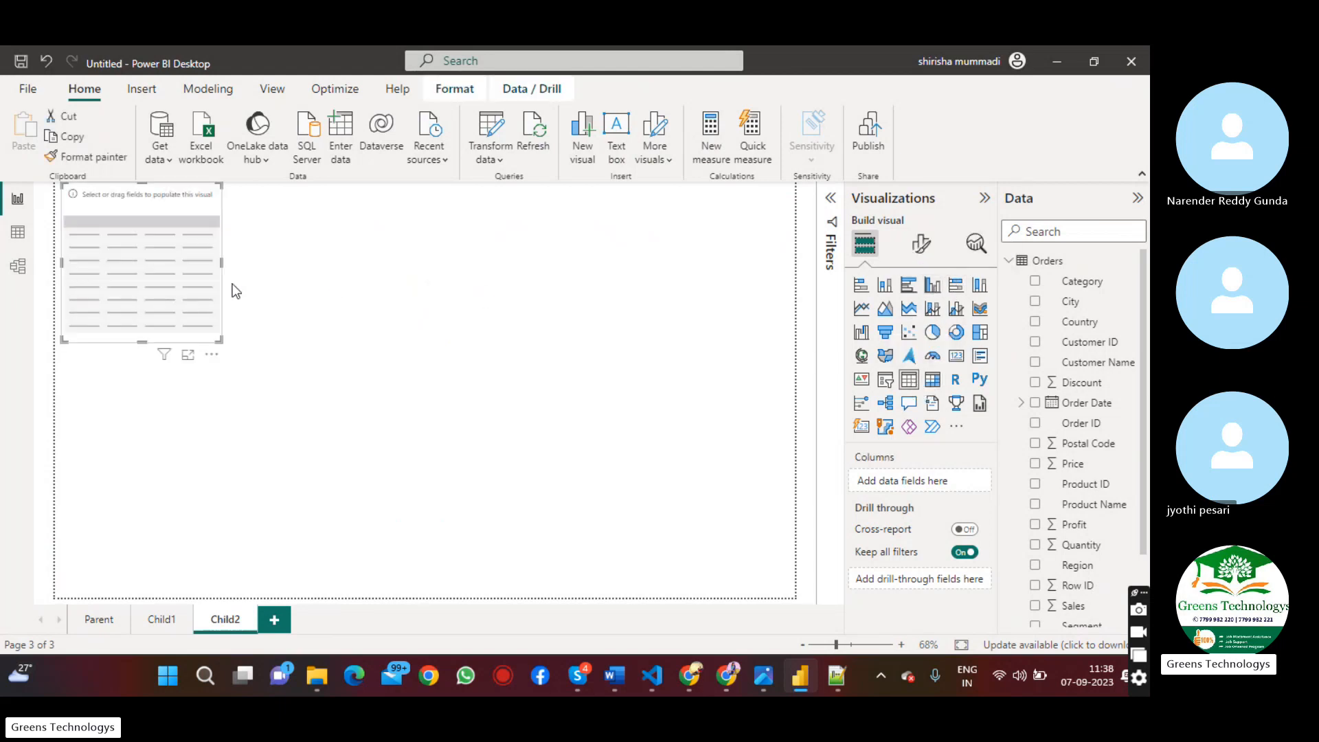
drag(220, 336, 415, 472)
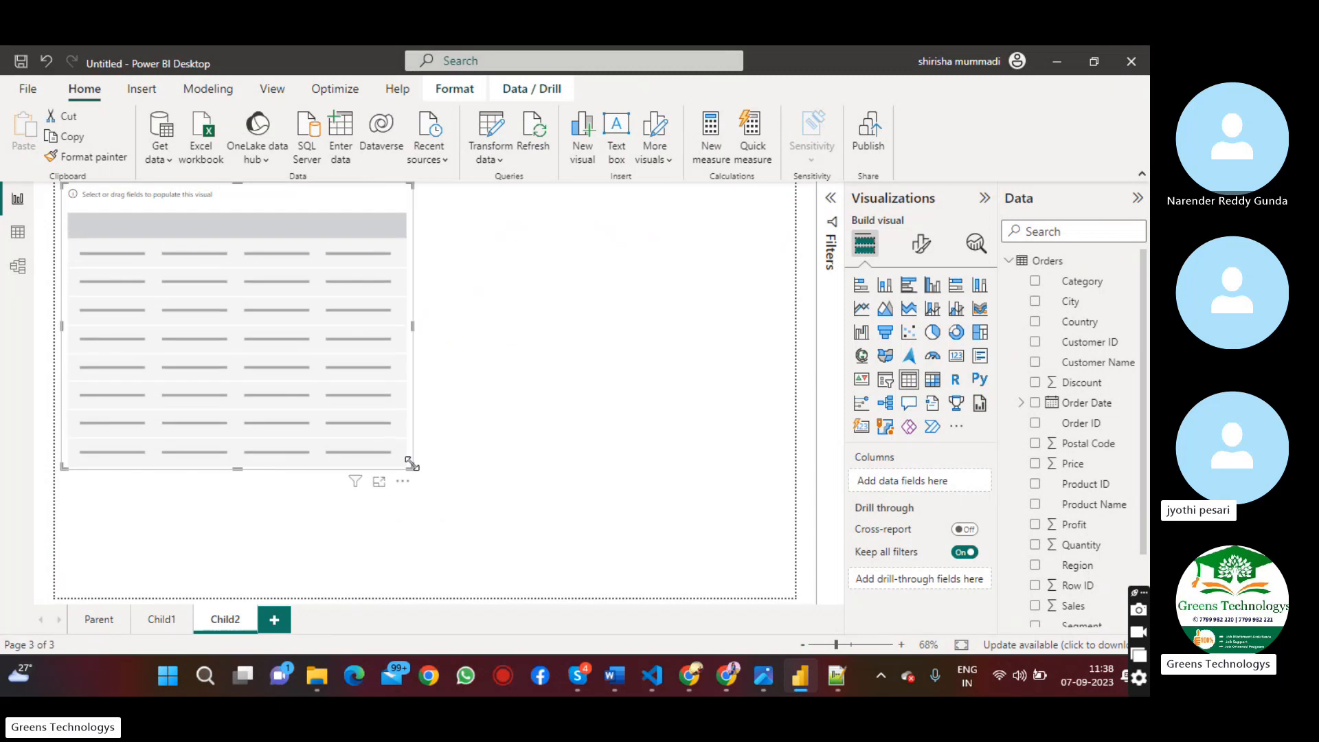
drag(344, 380, 409, 448)
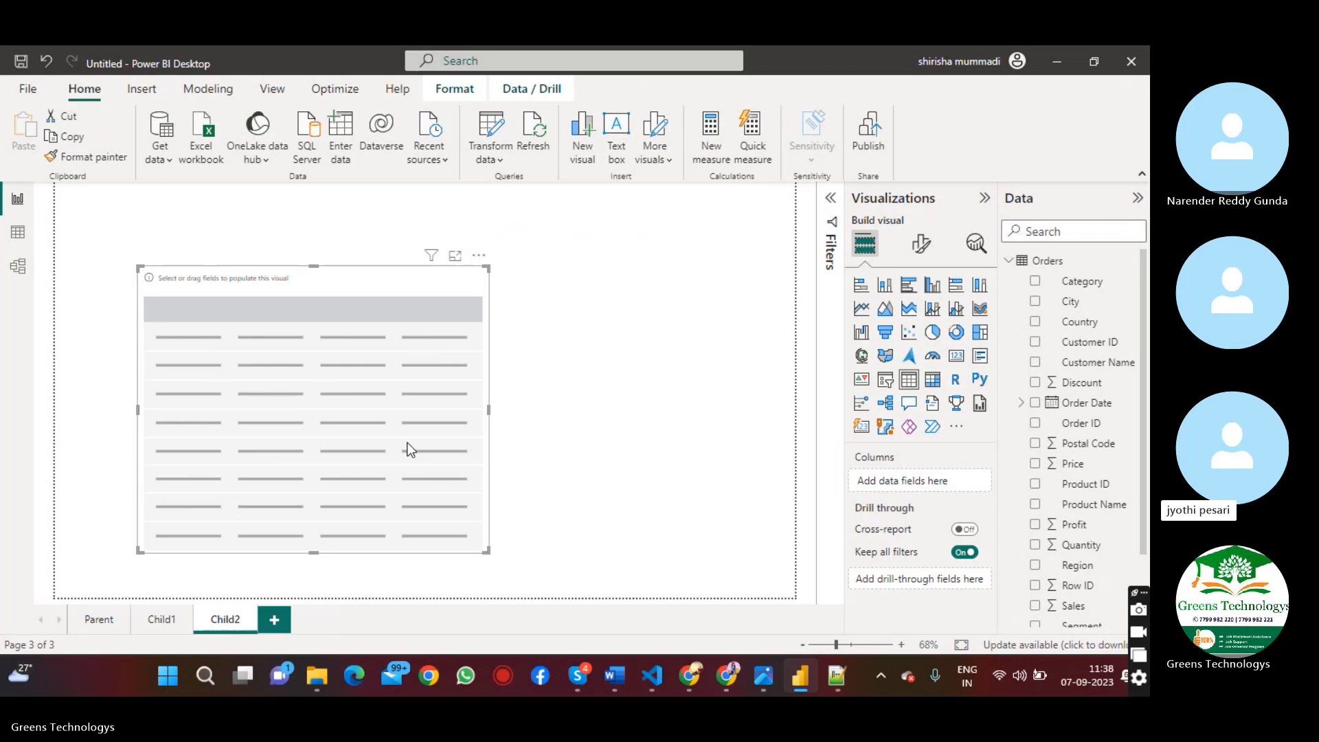
click(932, 285)
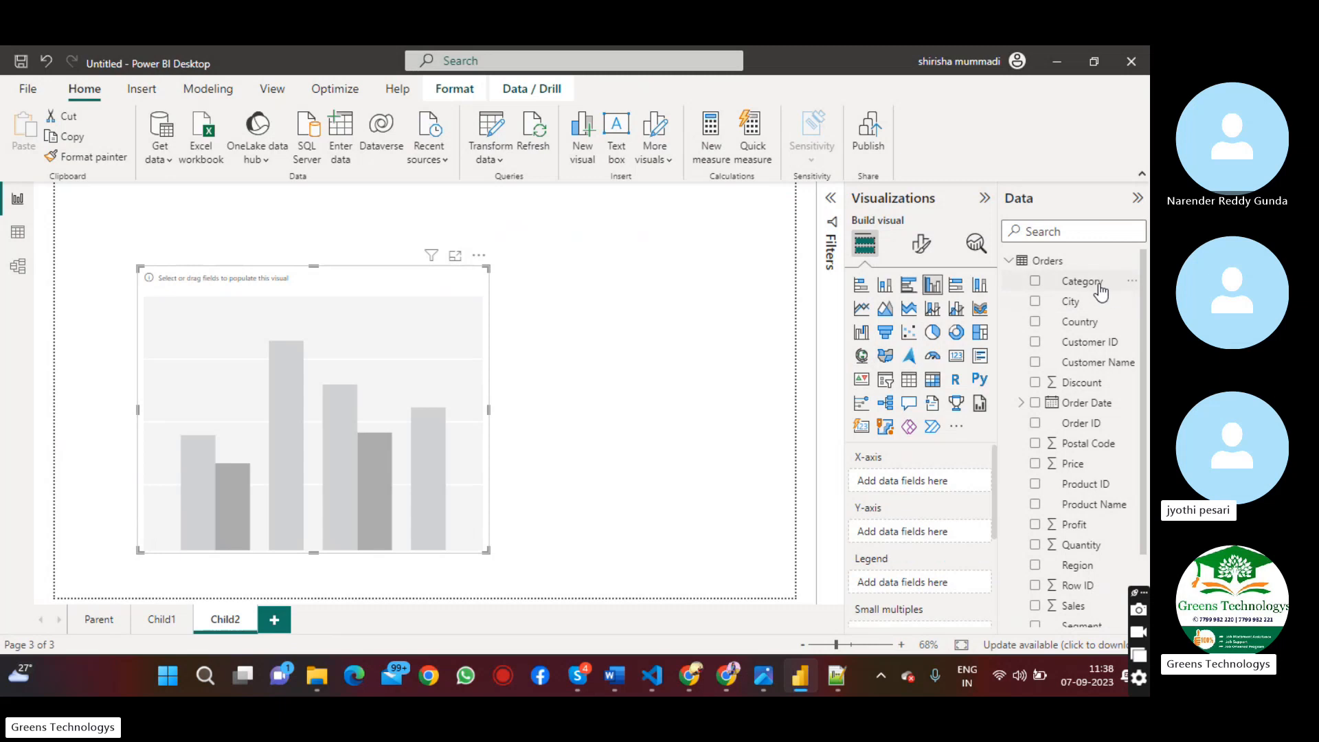
drag(1101, 292, 442, 471)
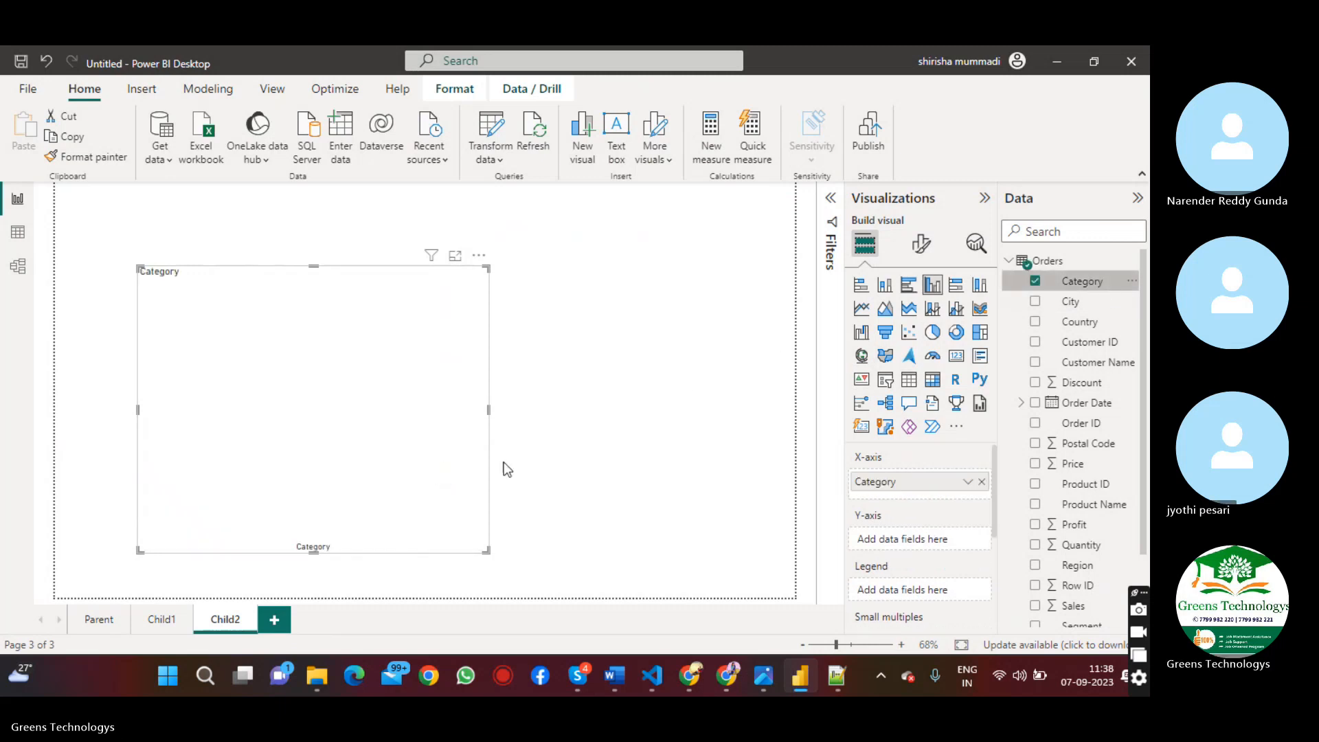
drag(1144, 450, 1149, 496)
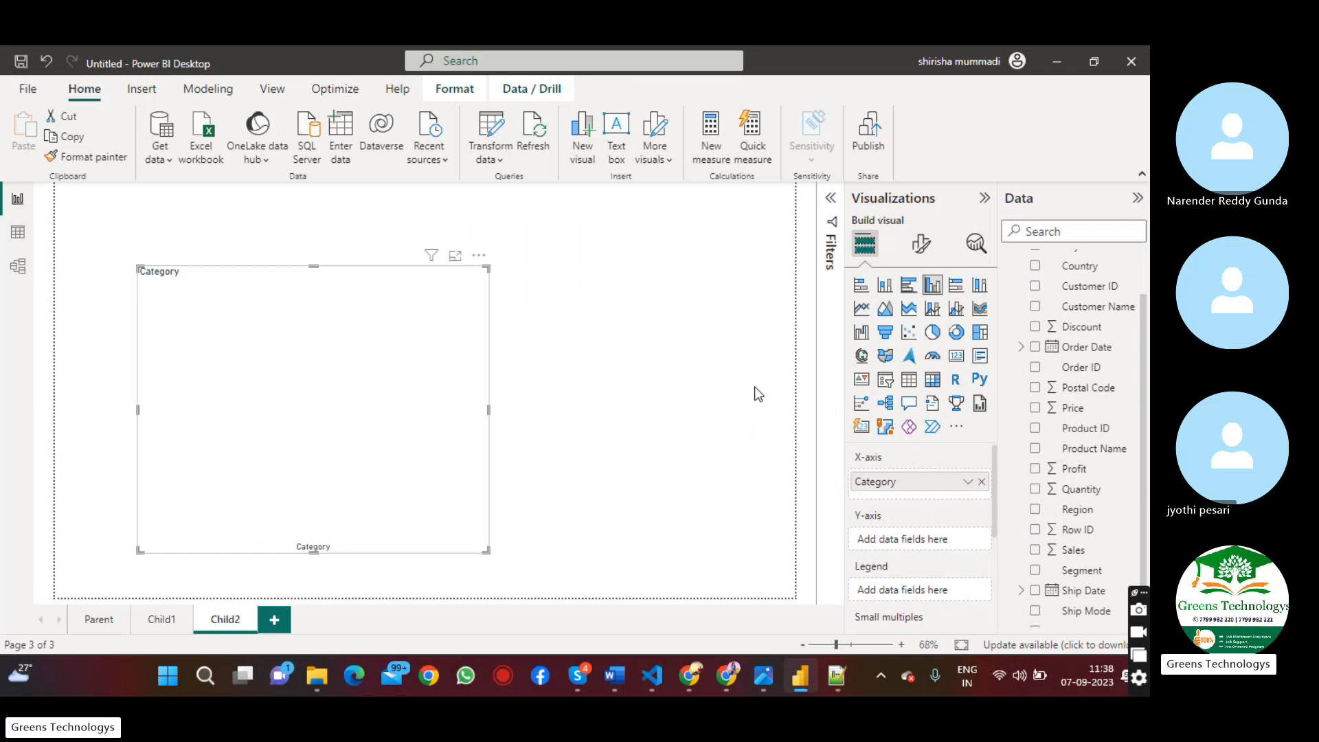
click(982, 481)
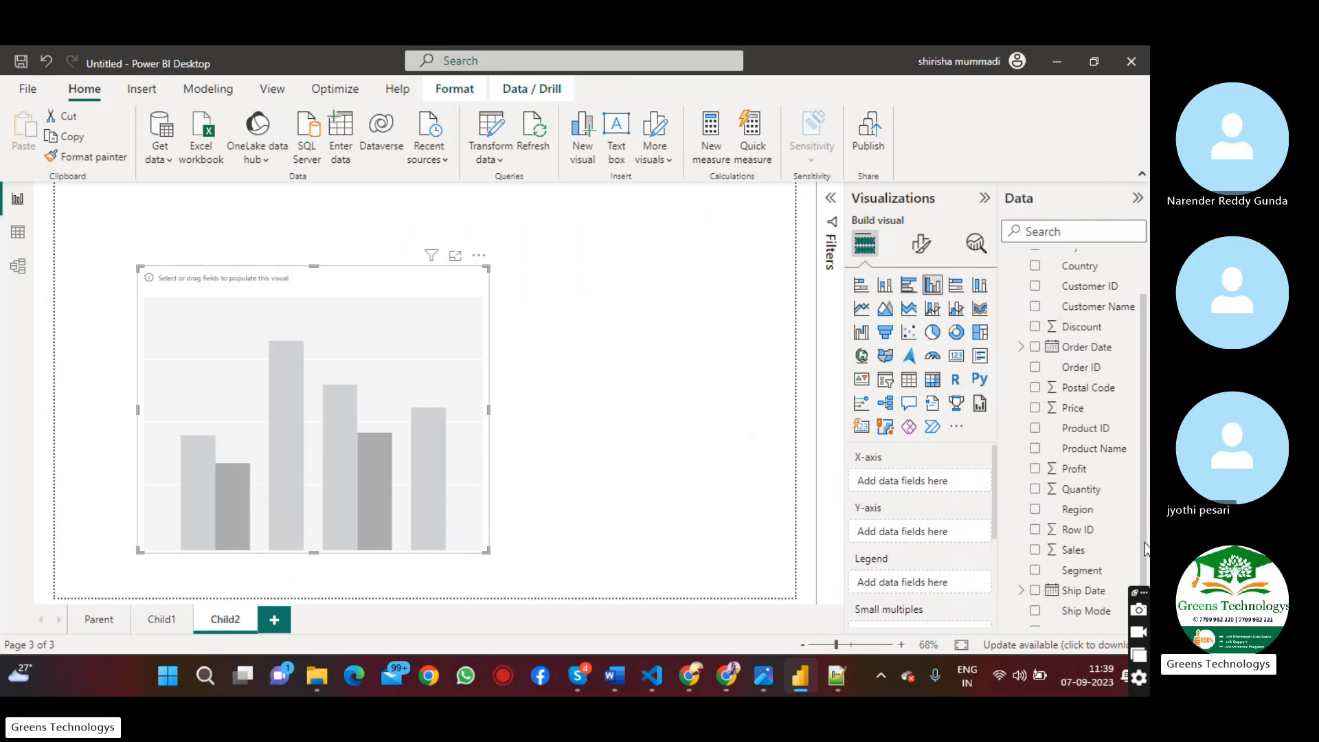
Assign Sub-Category to the column chart's X-axis and Profit to its Y-axis
scroll(1144, 544, down, 1)
drag(1092, 616, 907, 486)
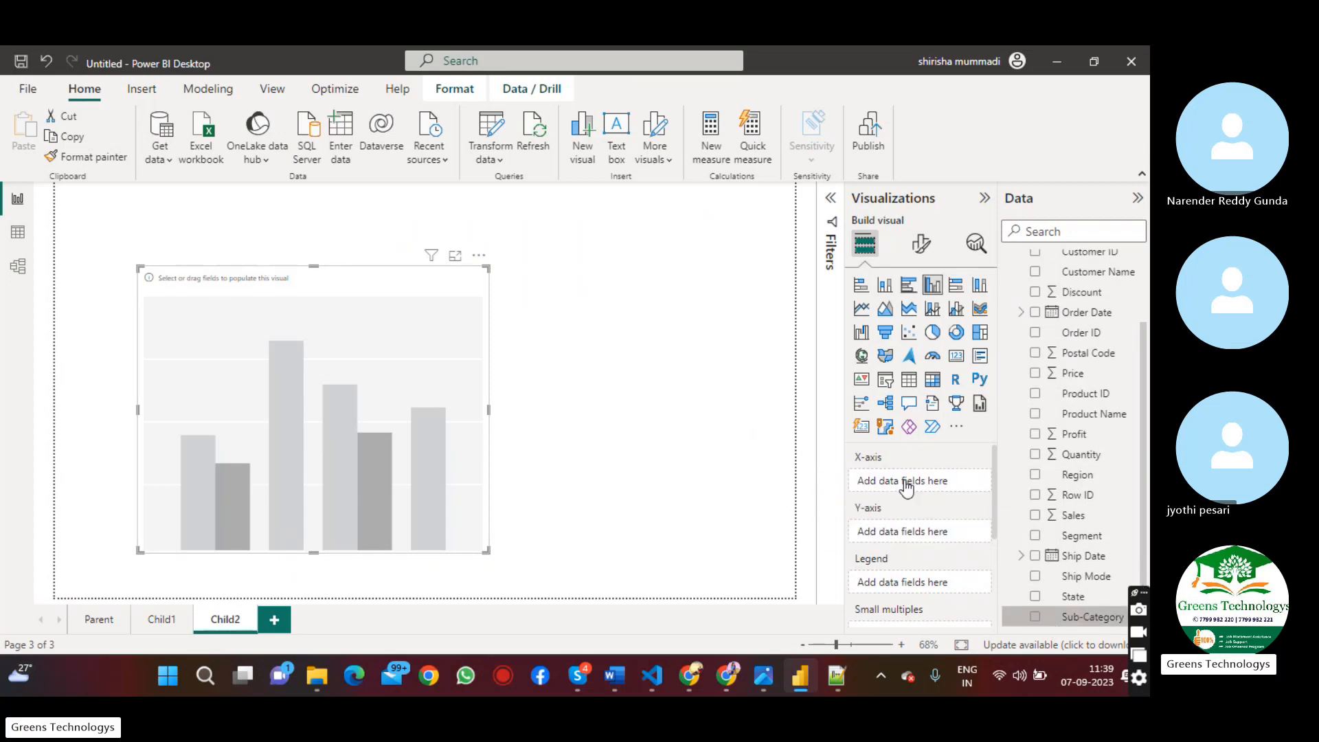
drag(1092, 434, 934, 539)
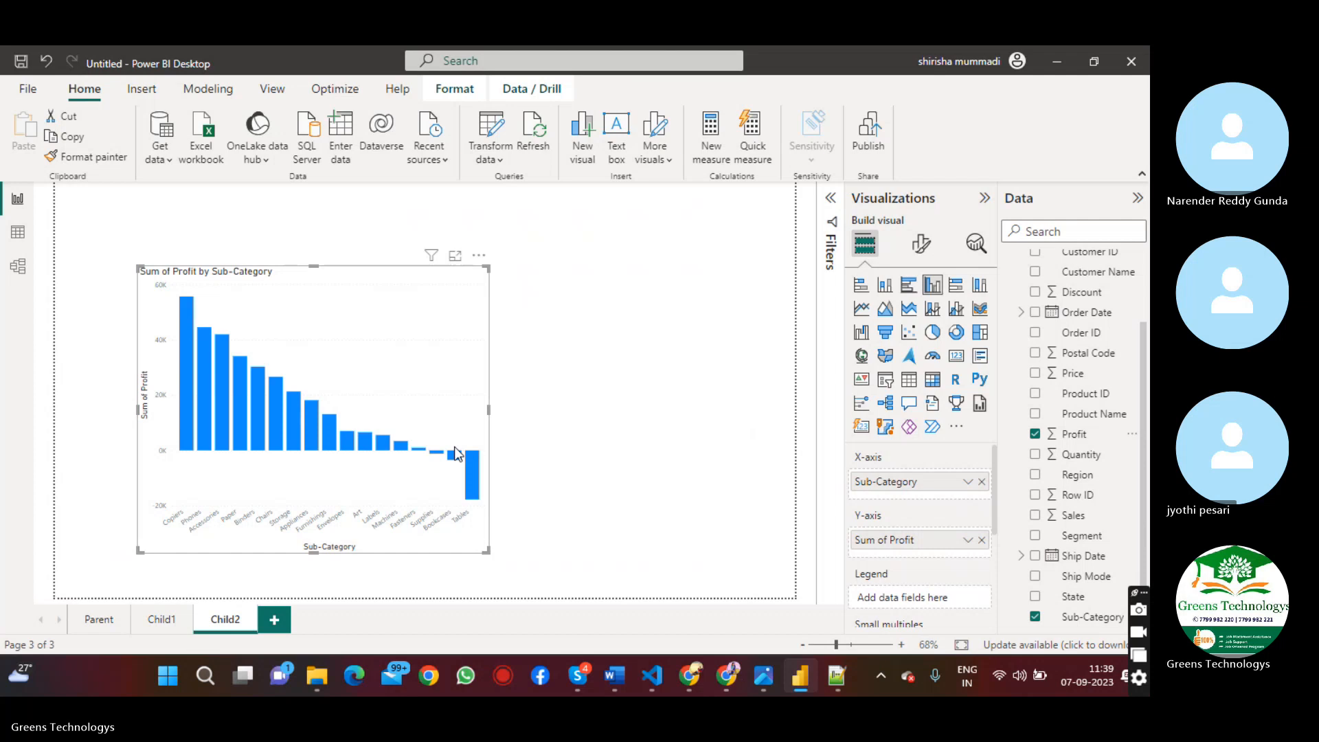
Enlarge the profit column chart so it fills most of the Child2 page
drag(489, 410, 739, 410)
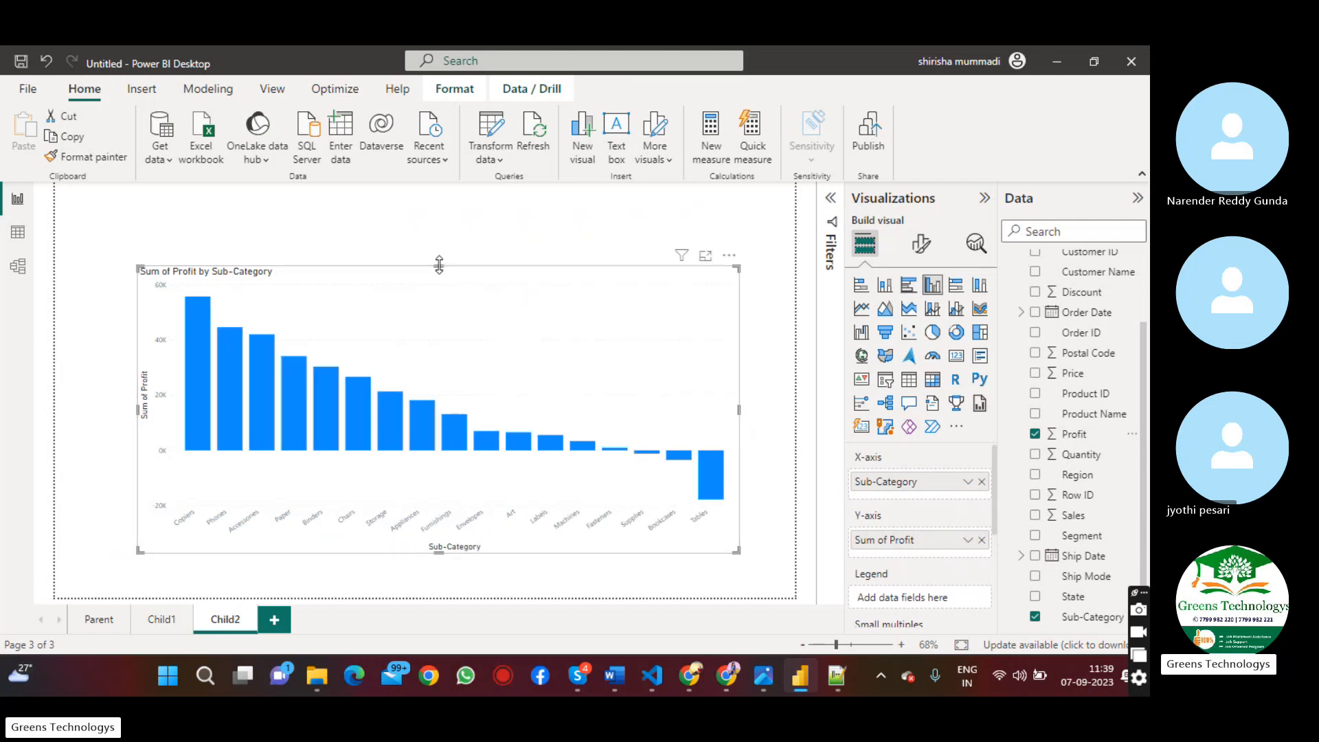
drag(439, 264, 427, 197)
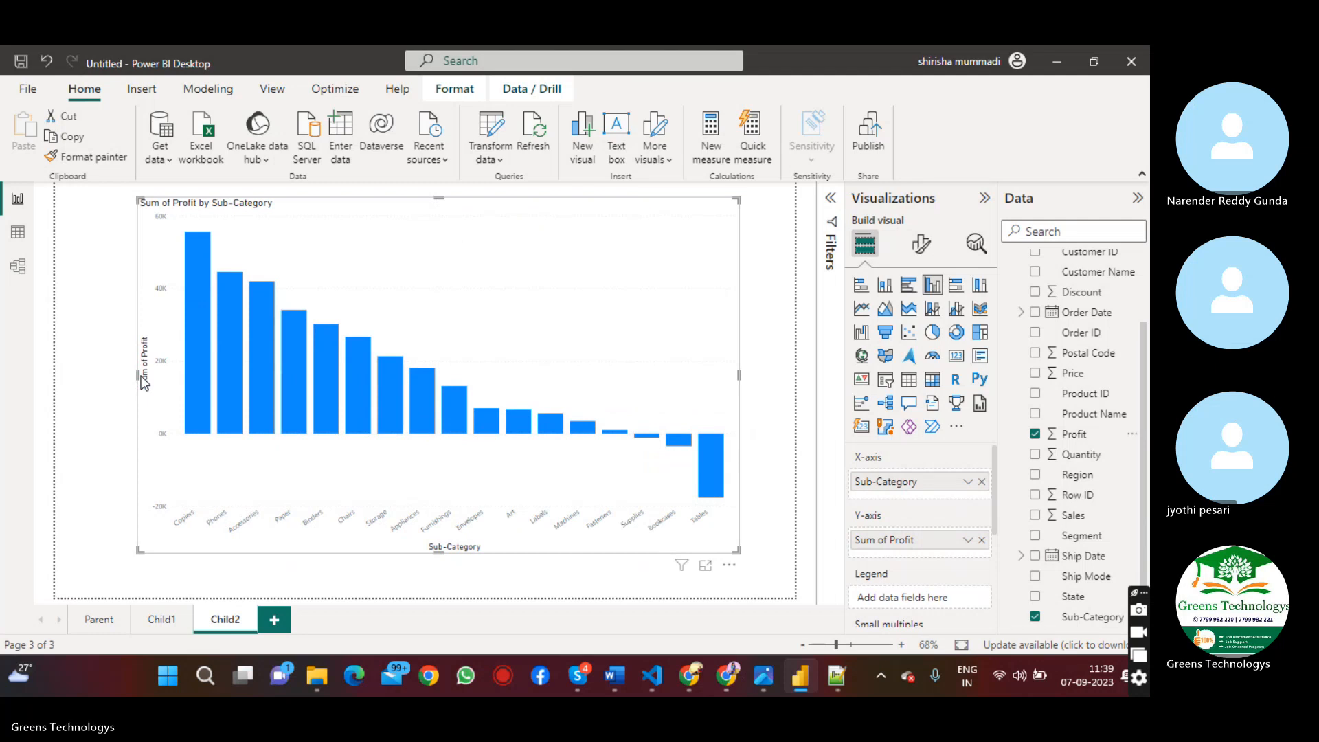
drag(138, 371, 54, 371)
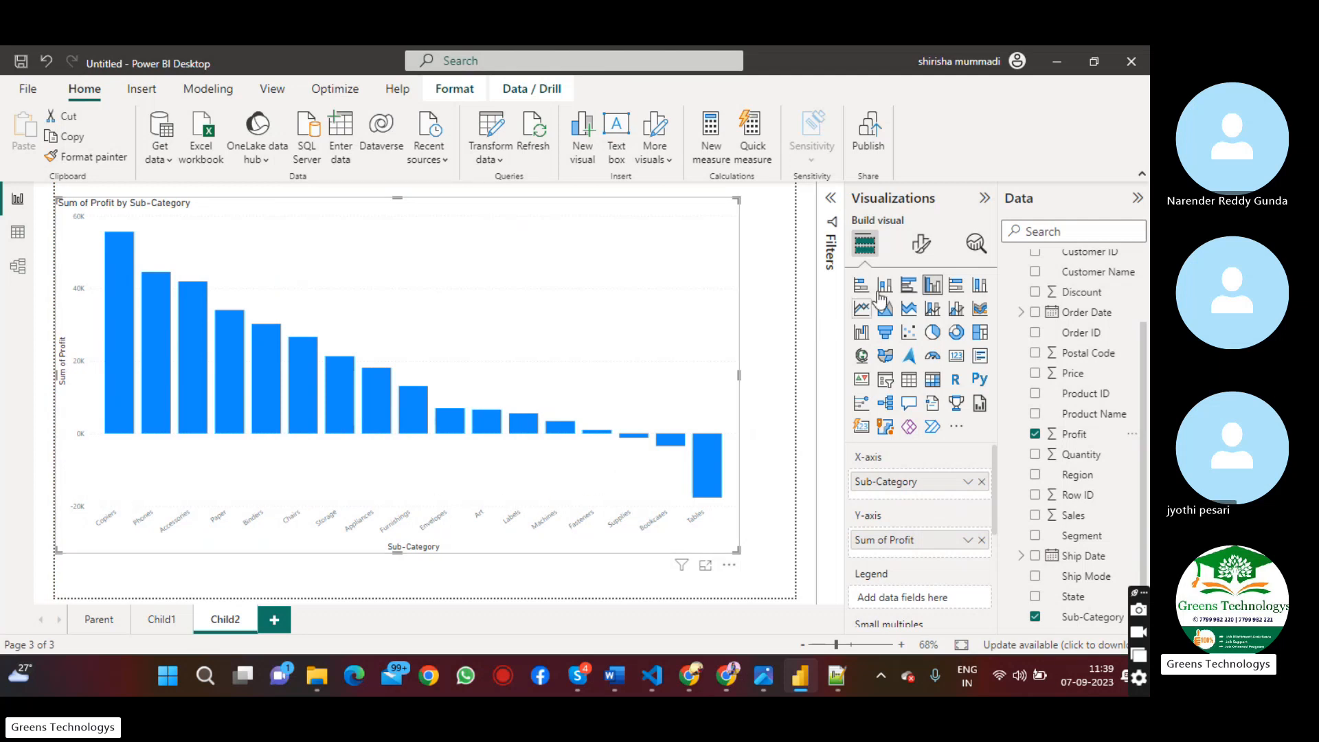
Increase the font size of the profit column chart's X-axis value labels to about 20
click(914, 246)
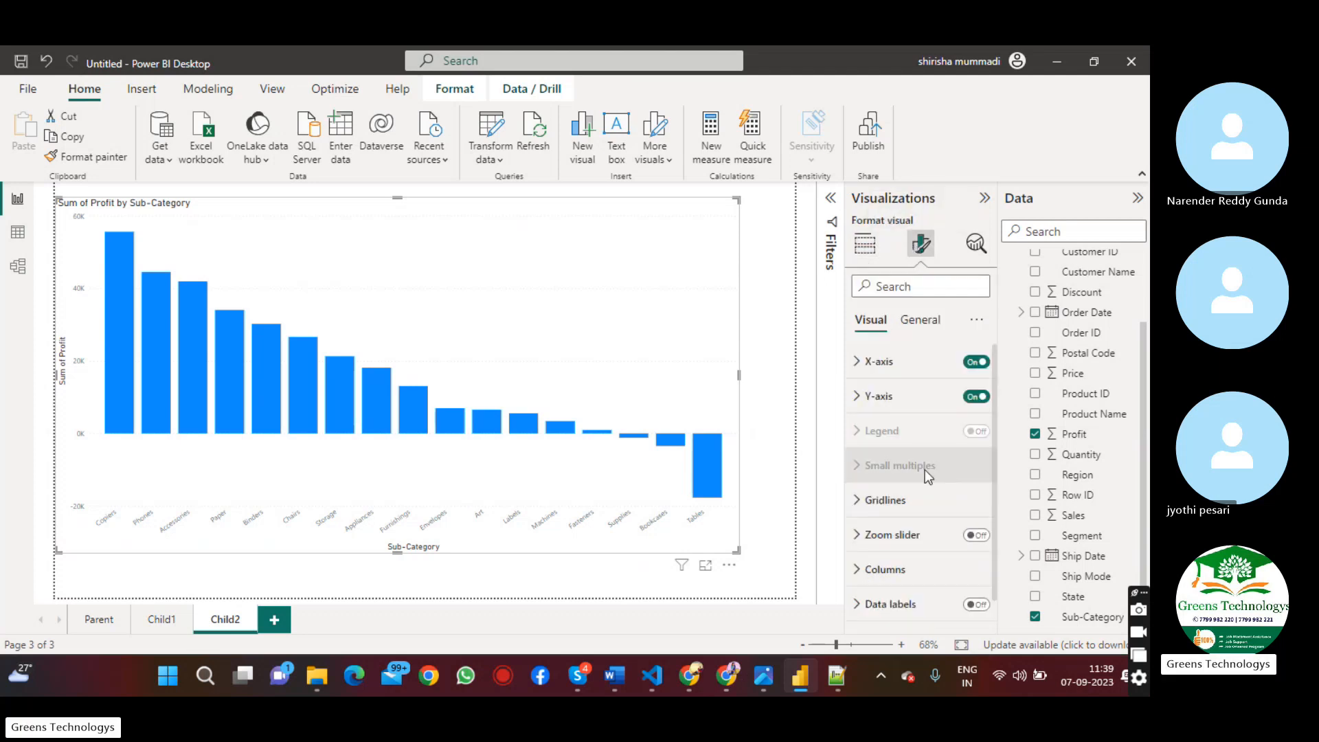
click(900, 371)
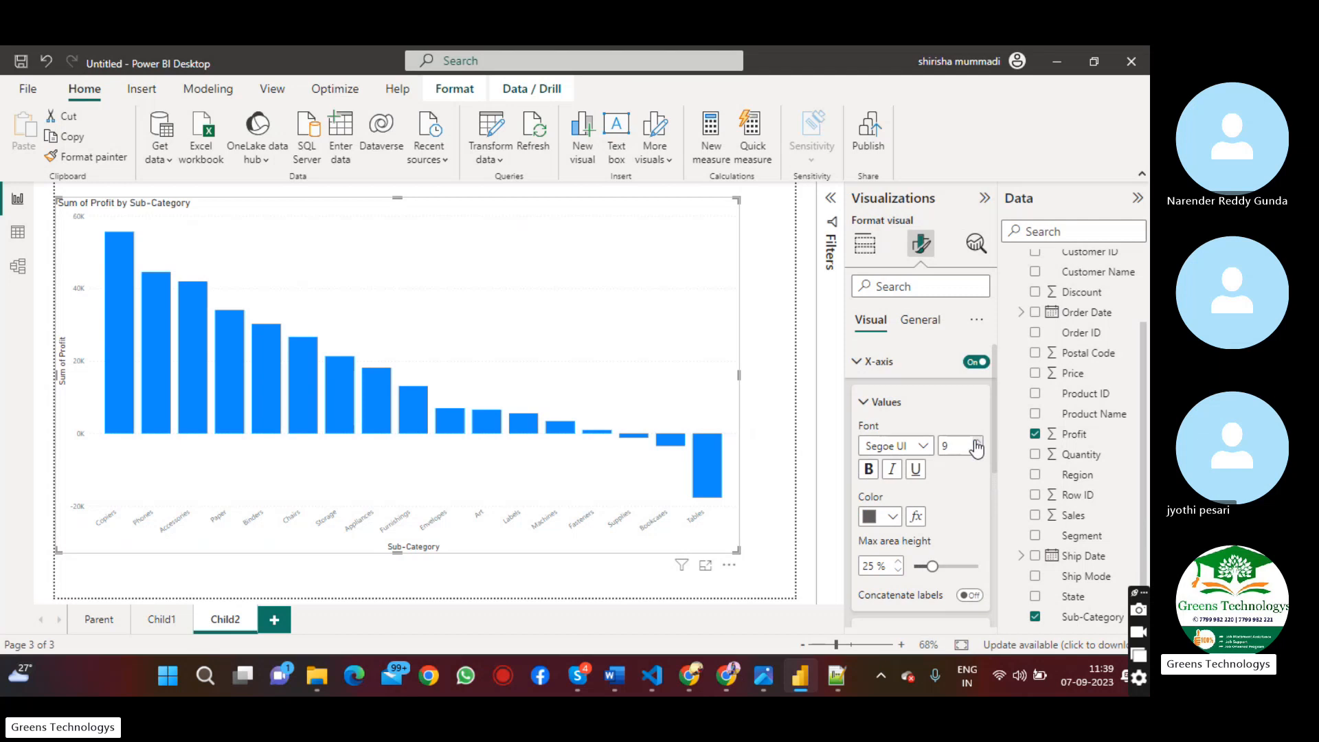
drag(976, 443, 976, 443)
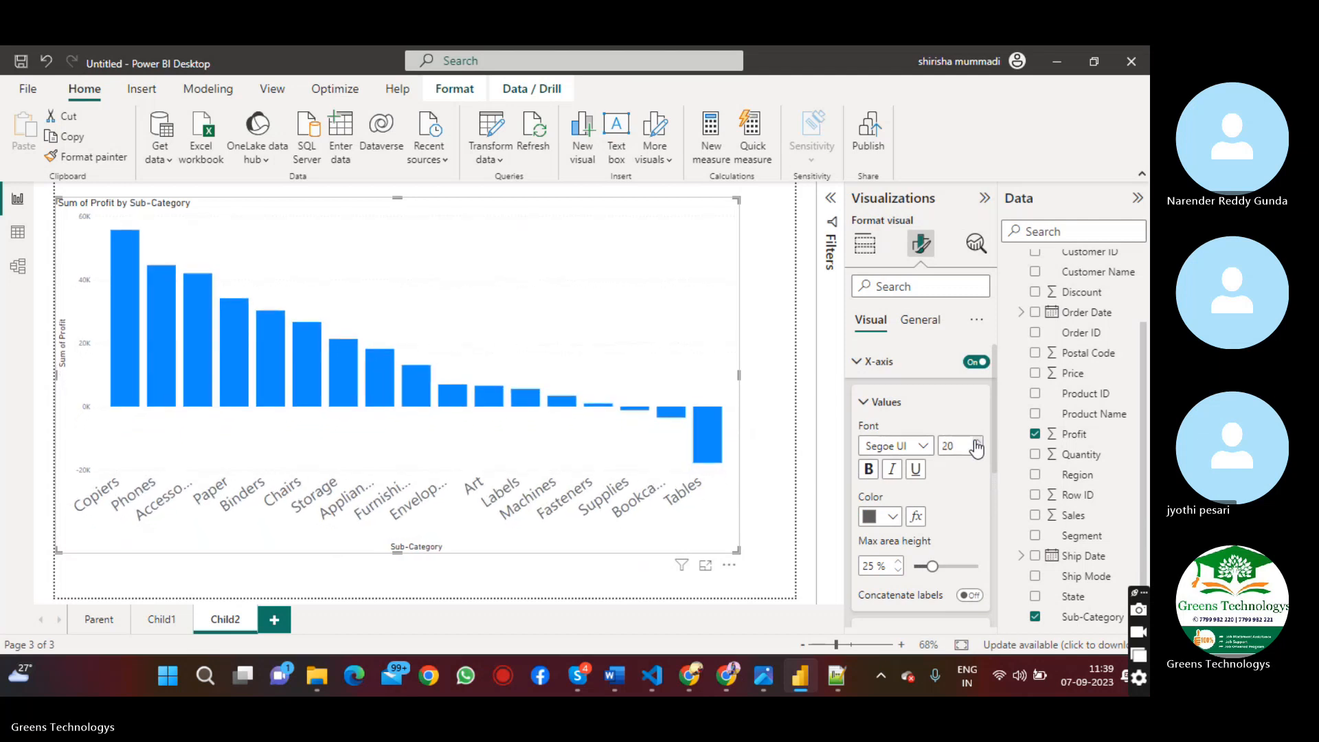
click(976, 443)
click(862, 362)
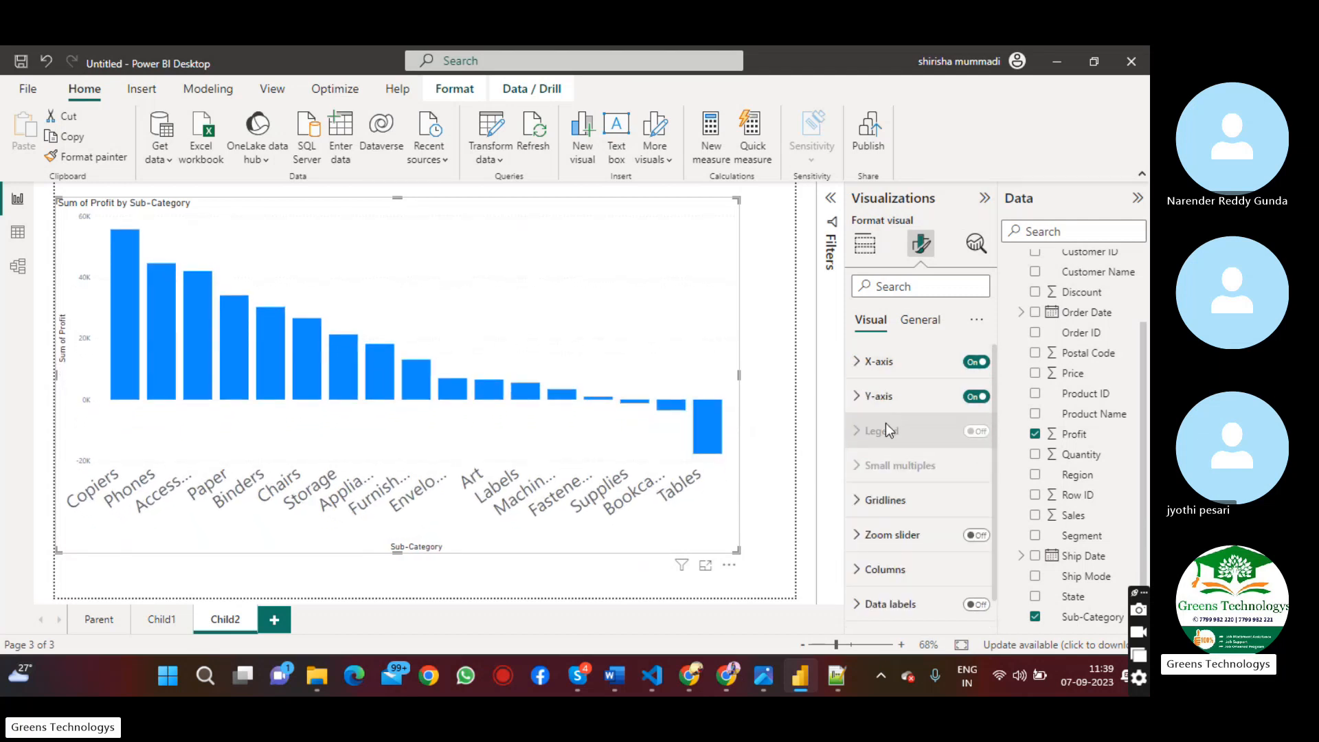
Set the font size of the profit column chart's Y-axis values to 19
click(888, 397)
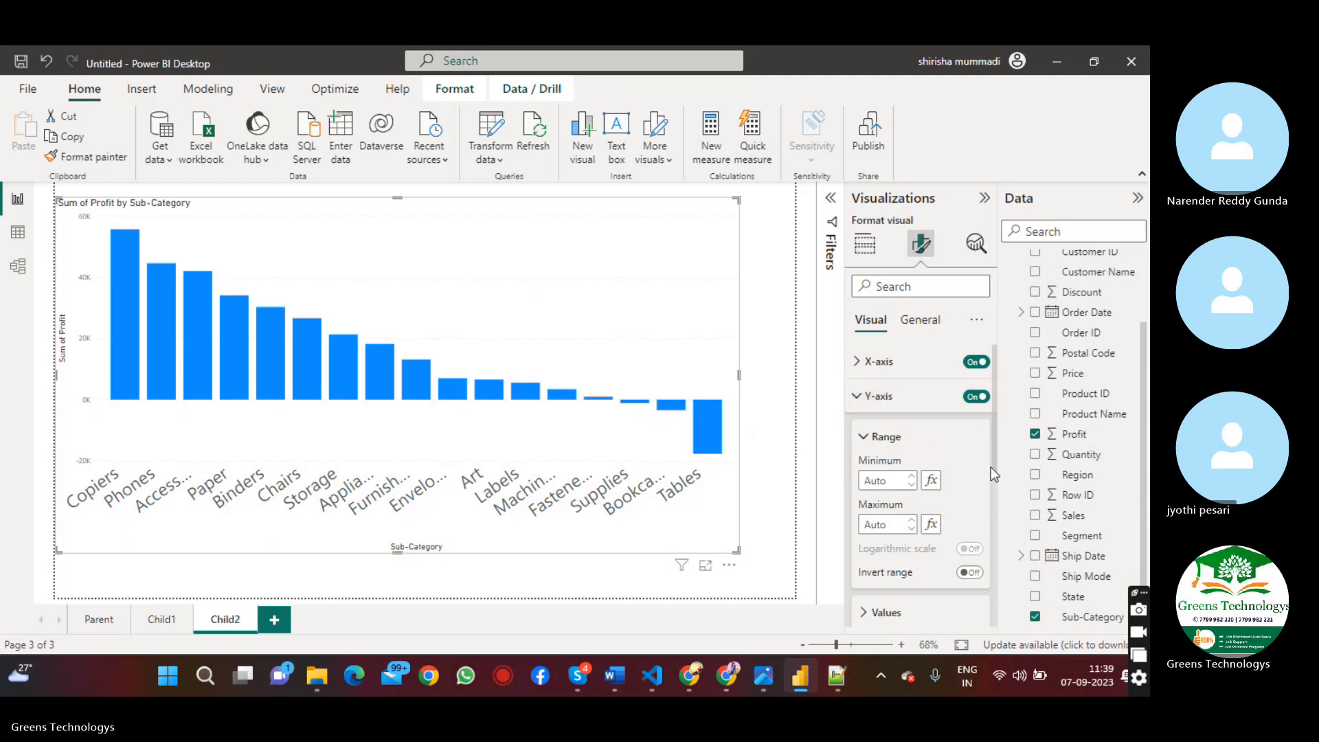
scroll(995, 462, down, 2)
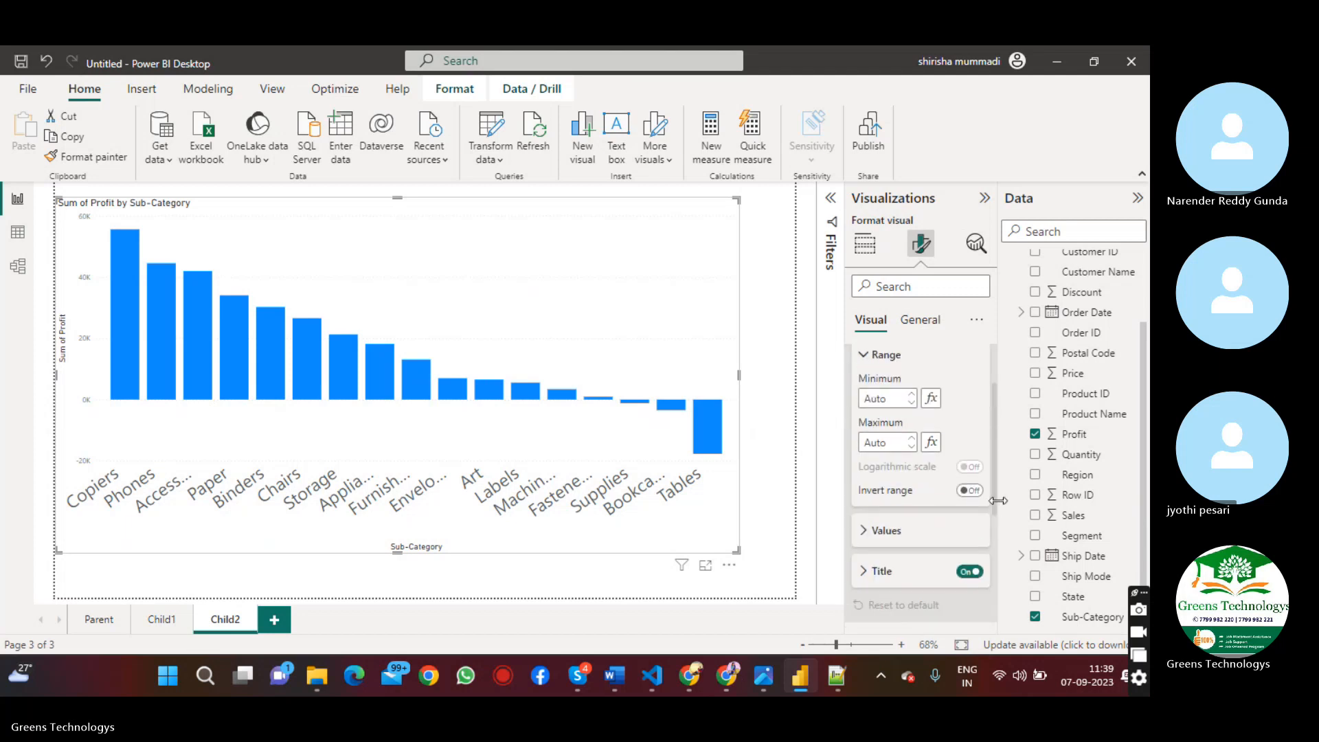
click(913, 532)
scroll(991, 426, down, 3)
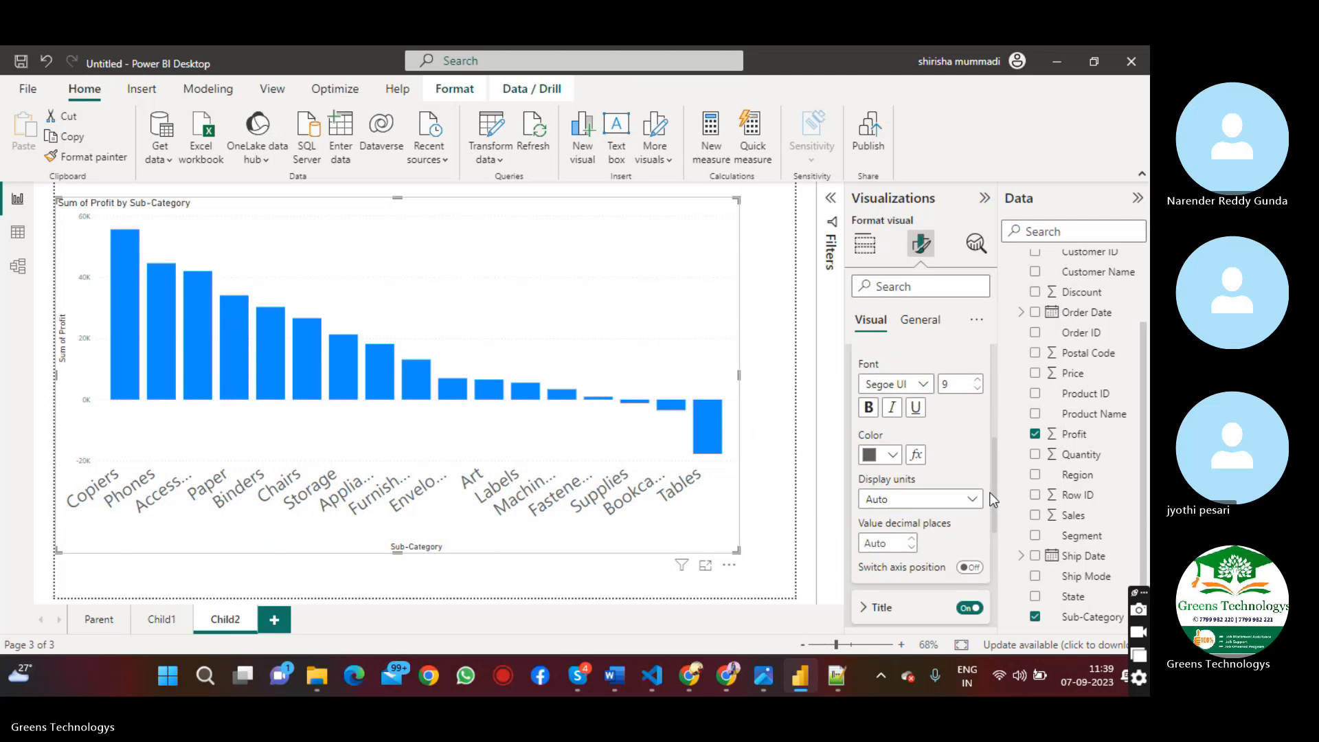
click(977, 380)
click(977, 380)
click(977, 380)
click(976, 380)
click(977, 380)
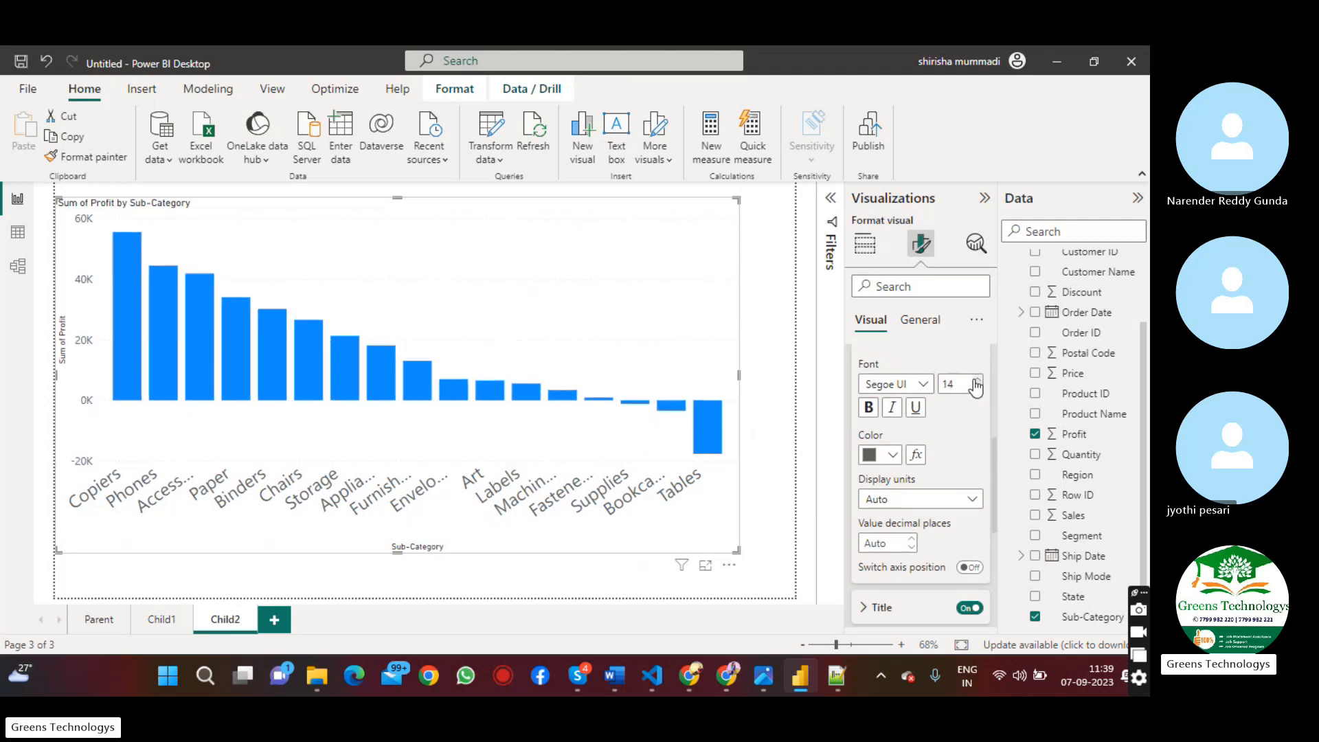
click(977, 380)
click(977, 379)
click(977, 380)
click(977, 380)
click(976, 380)
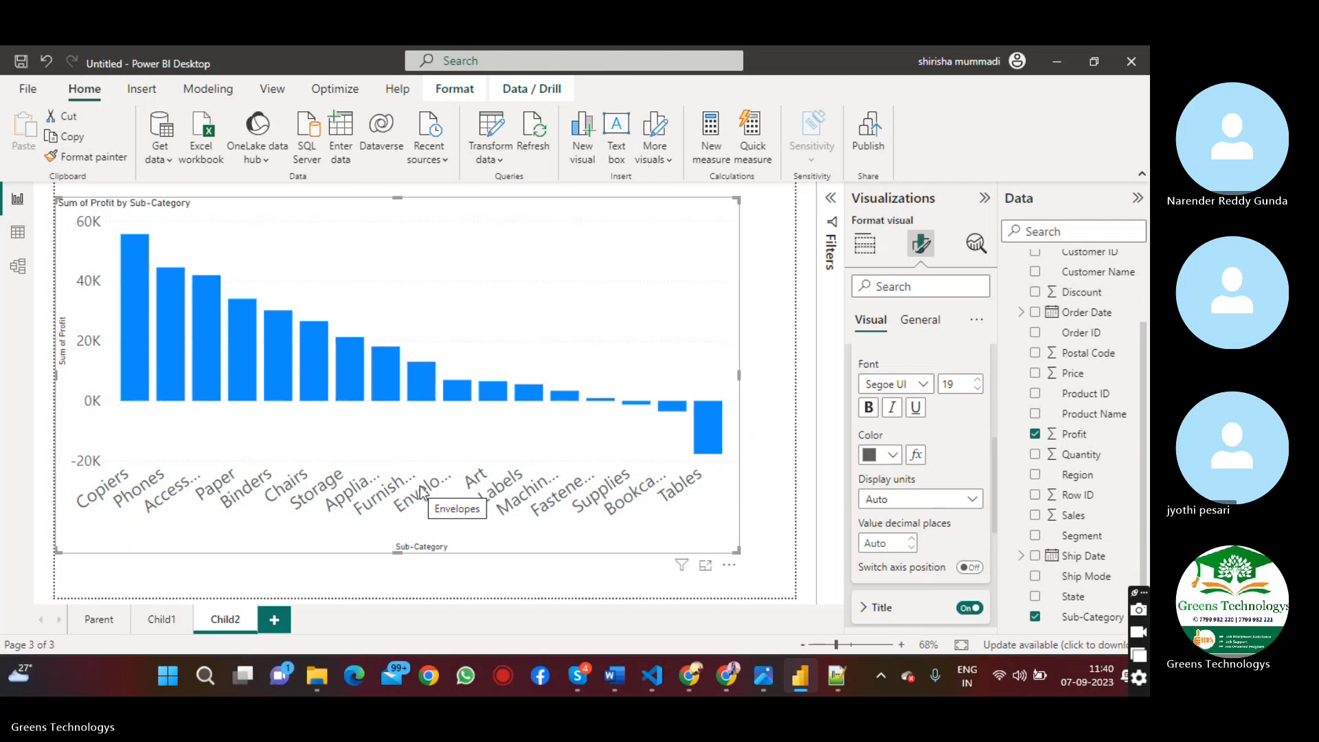
Review the Child1, Child2 and Parent pages and check which drill-through targets the pie chart's Technology slice offers
click(170, 619)
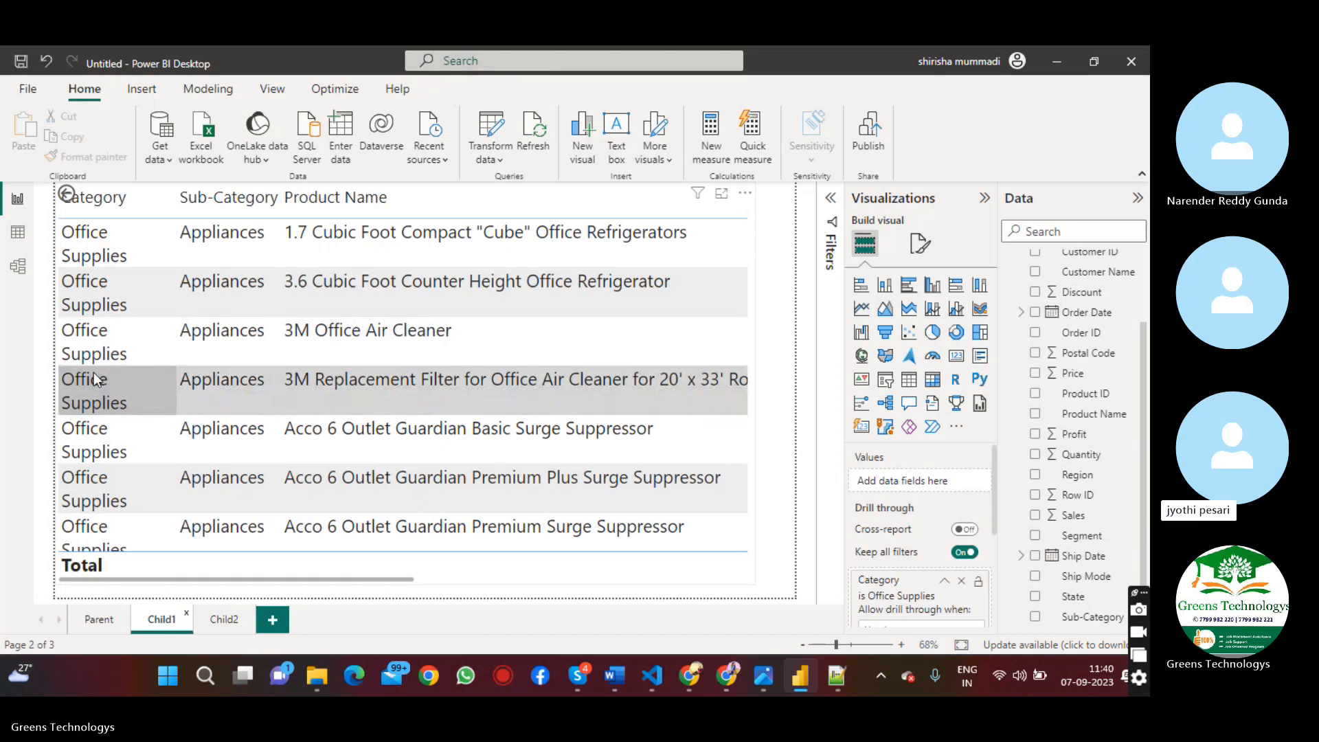
click(213, 622)
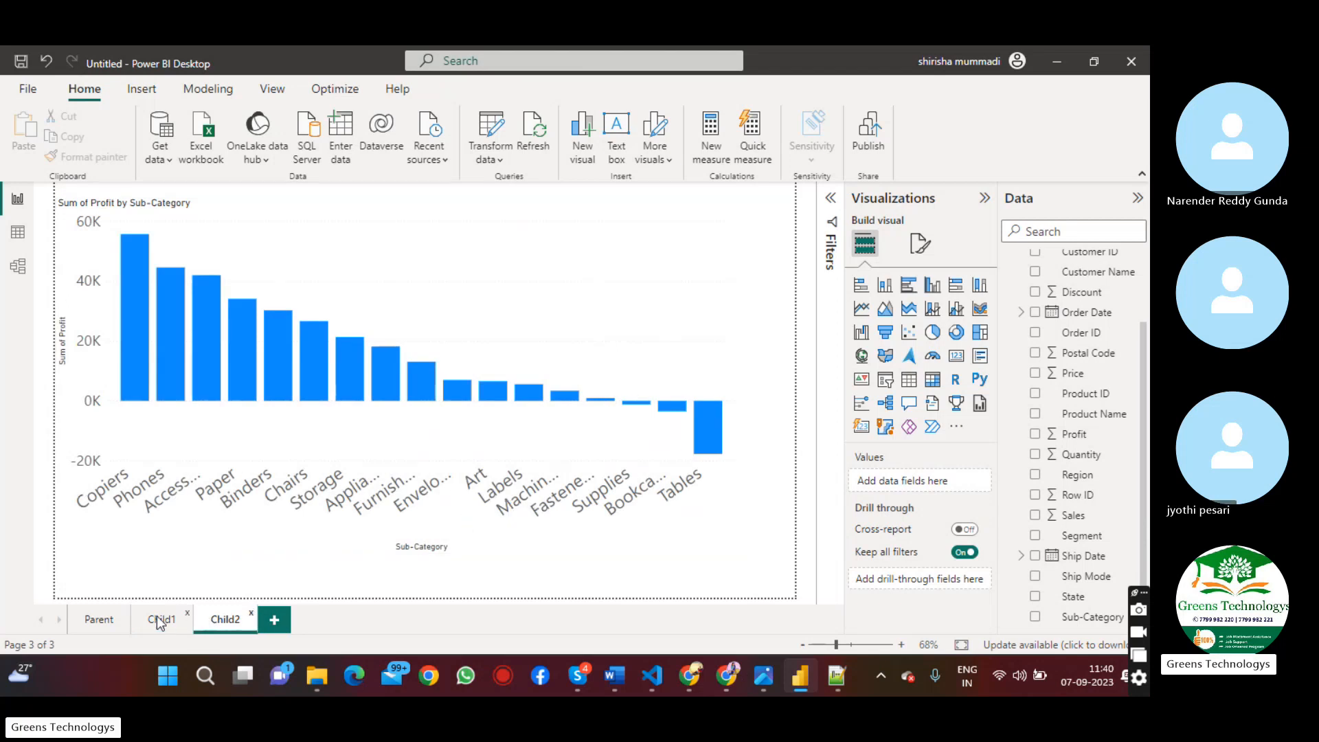
click(90, 620)
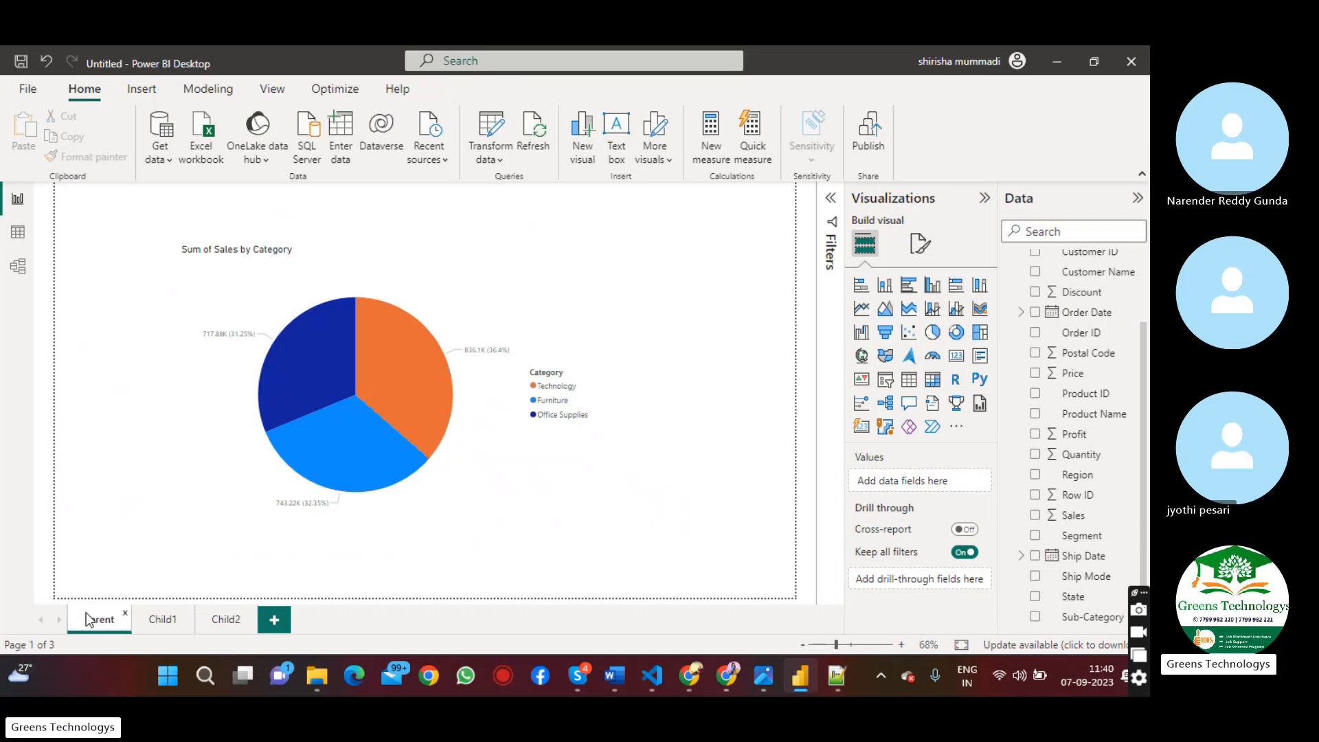
mouse_move(408, 375)
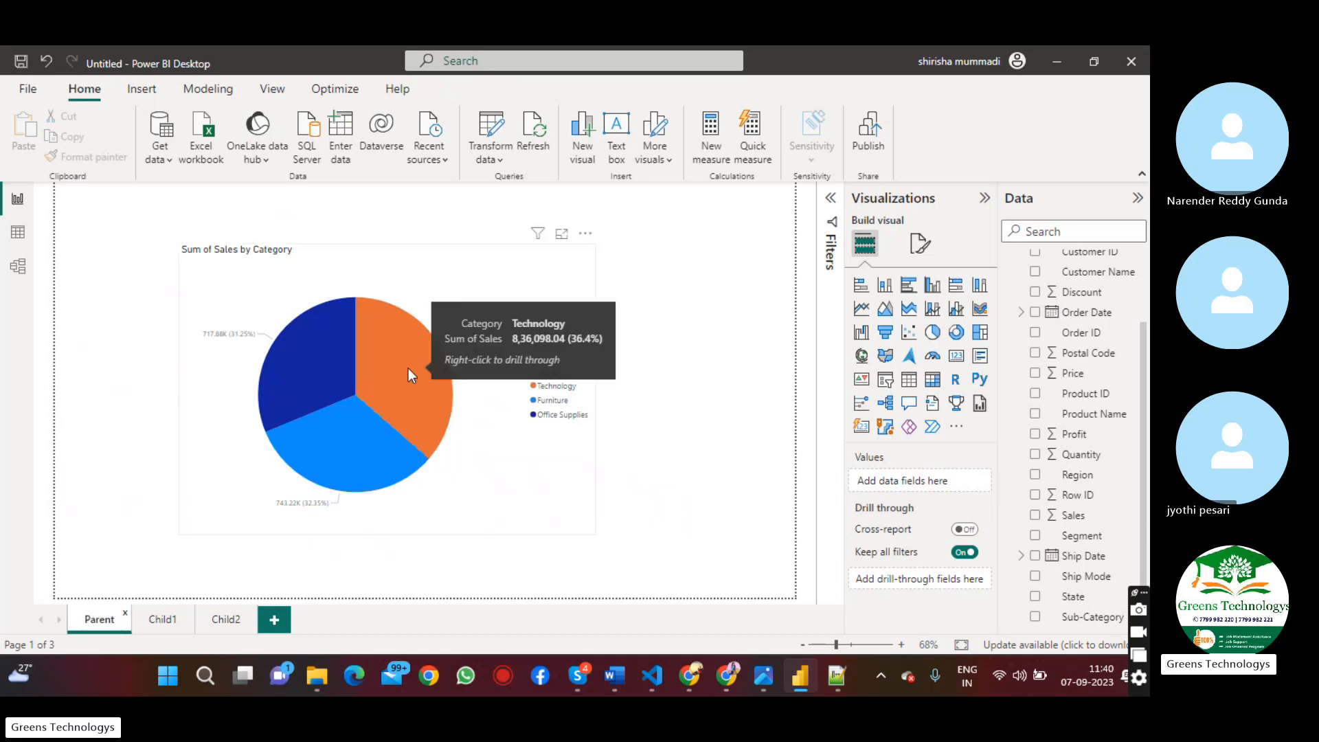
right_click(408, 371)
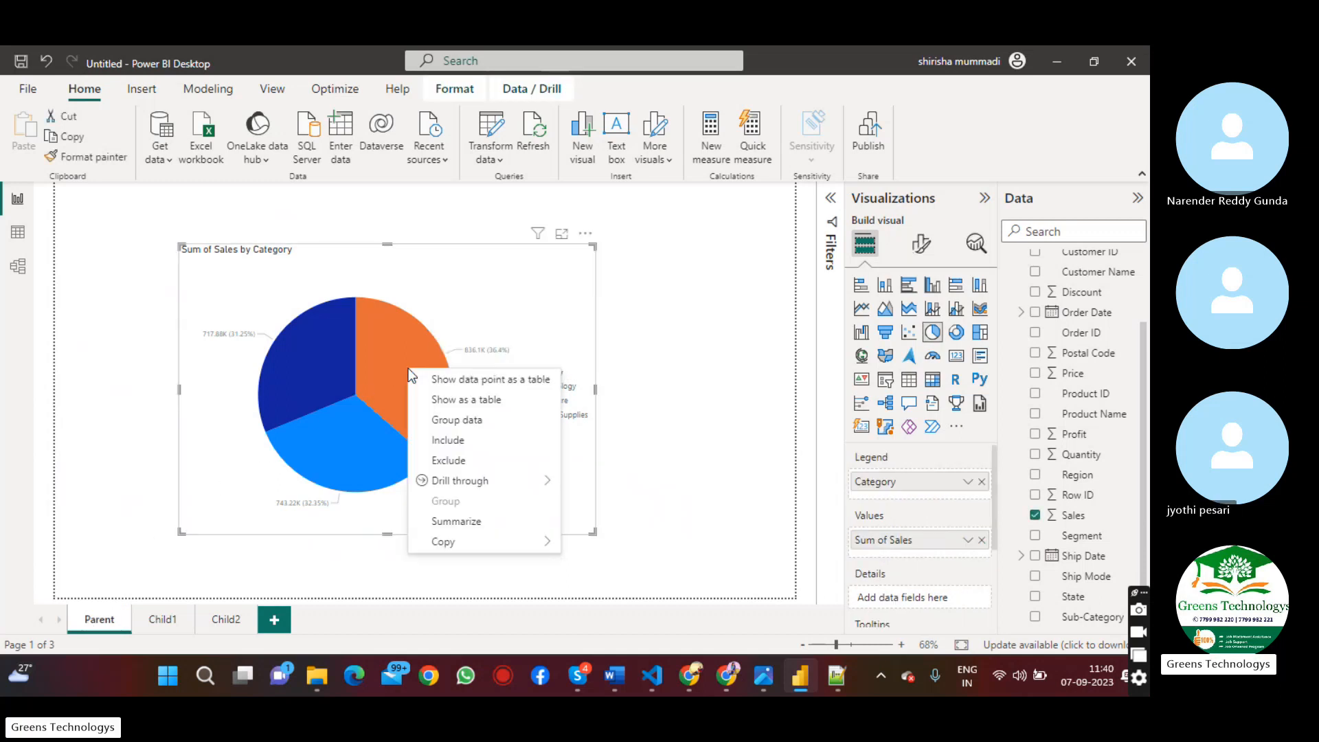
mouse_move(481, 481)
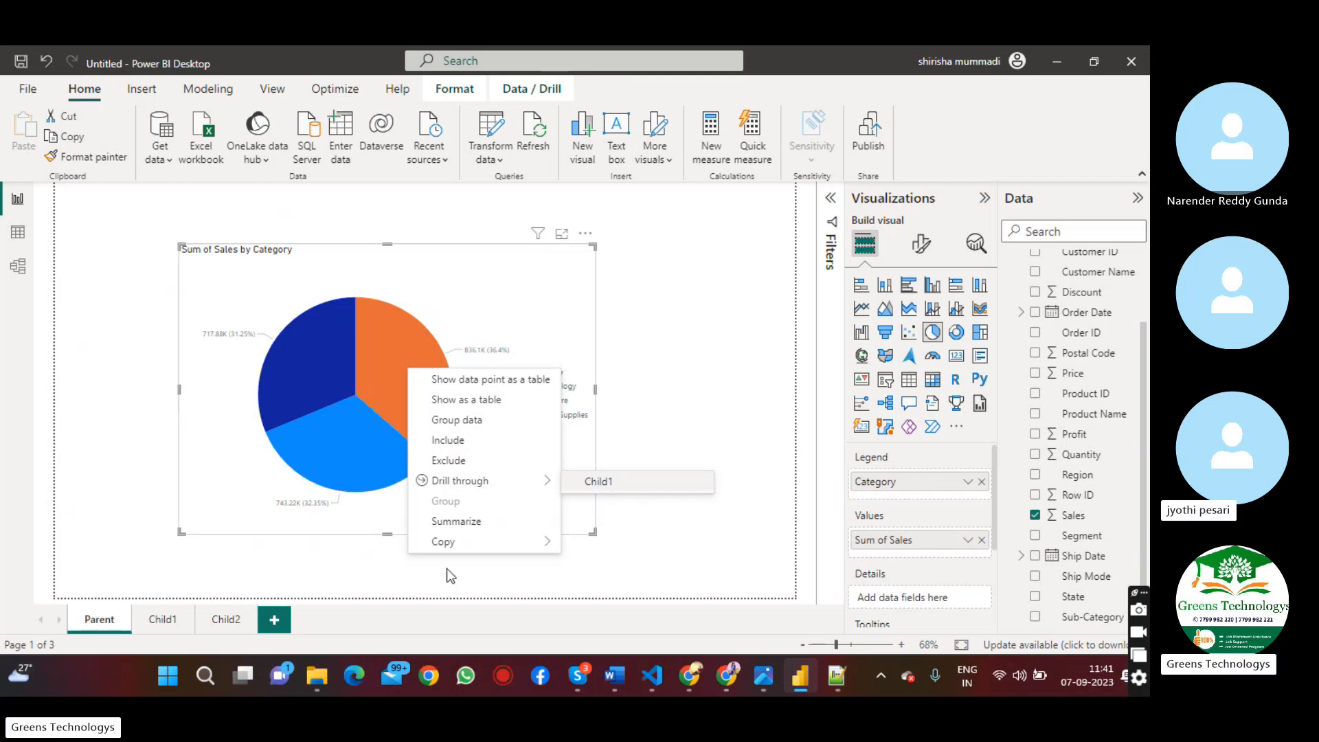
Add the Category field as a drill-through field on the Child2 page
click(219, 619)
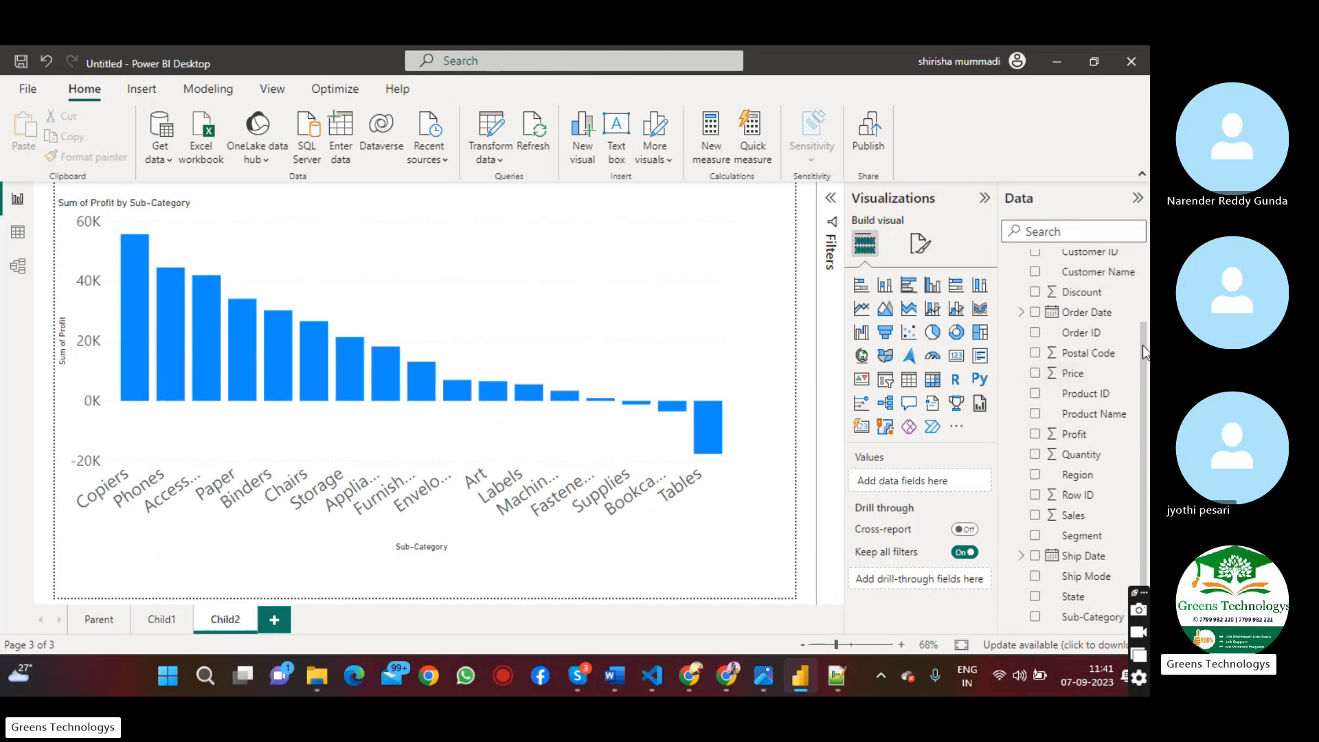
scroll(1142, 366, up, 3)
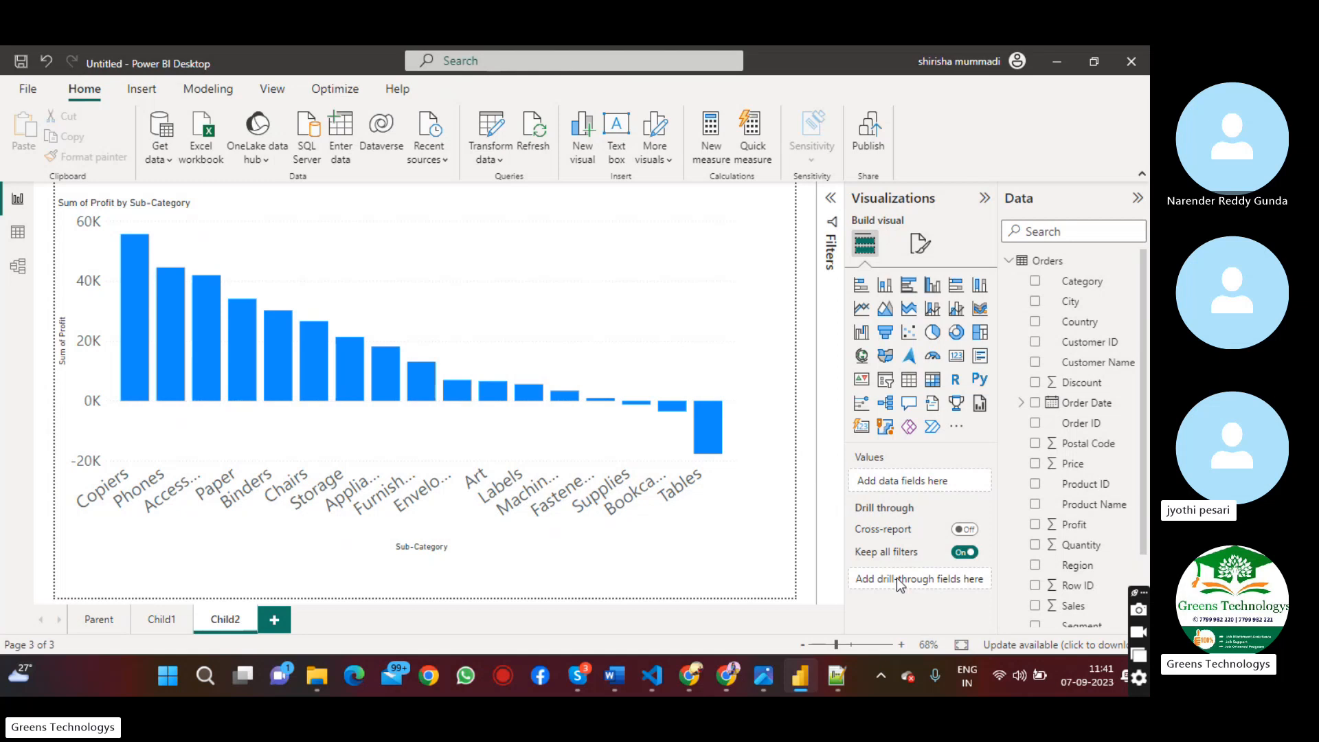
drag(1080, 282, 942, 584)
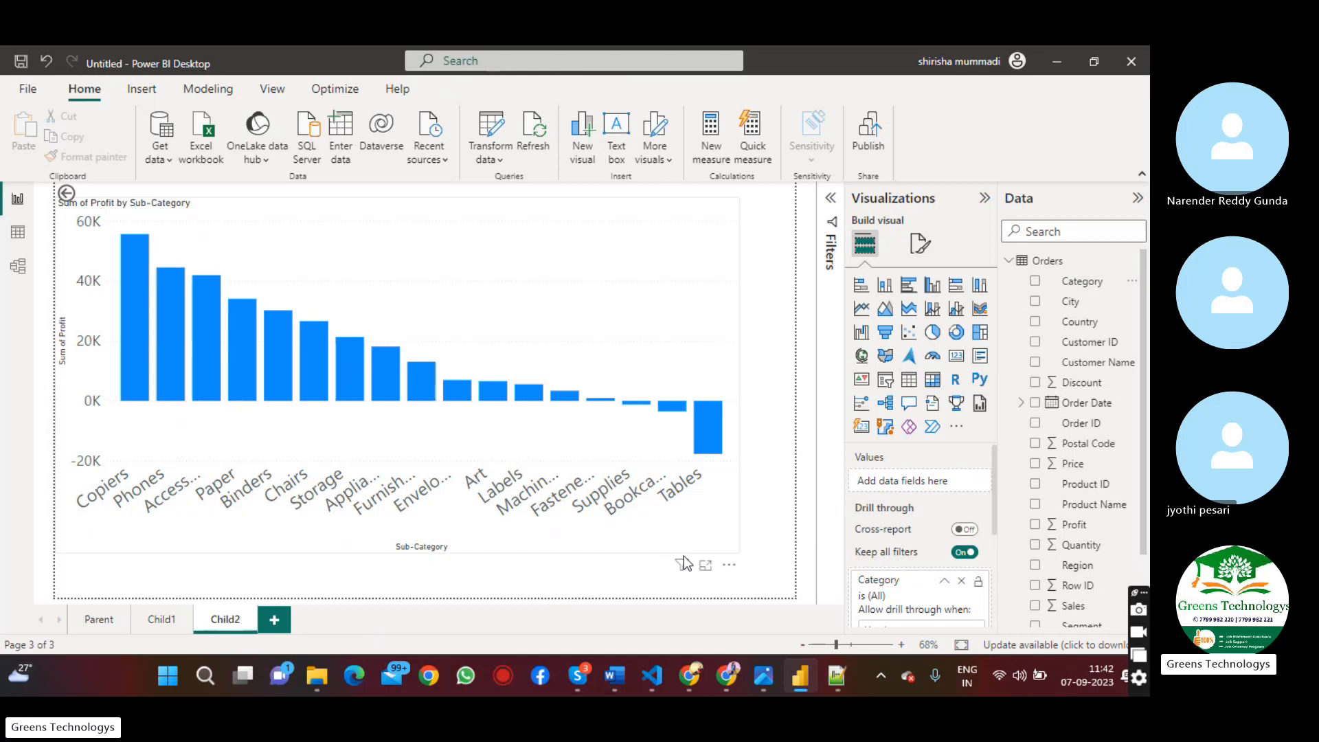
Drill through from the Technology slice of the Parent page's pie chart to Child2
click(98, 618)
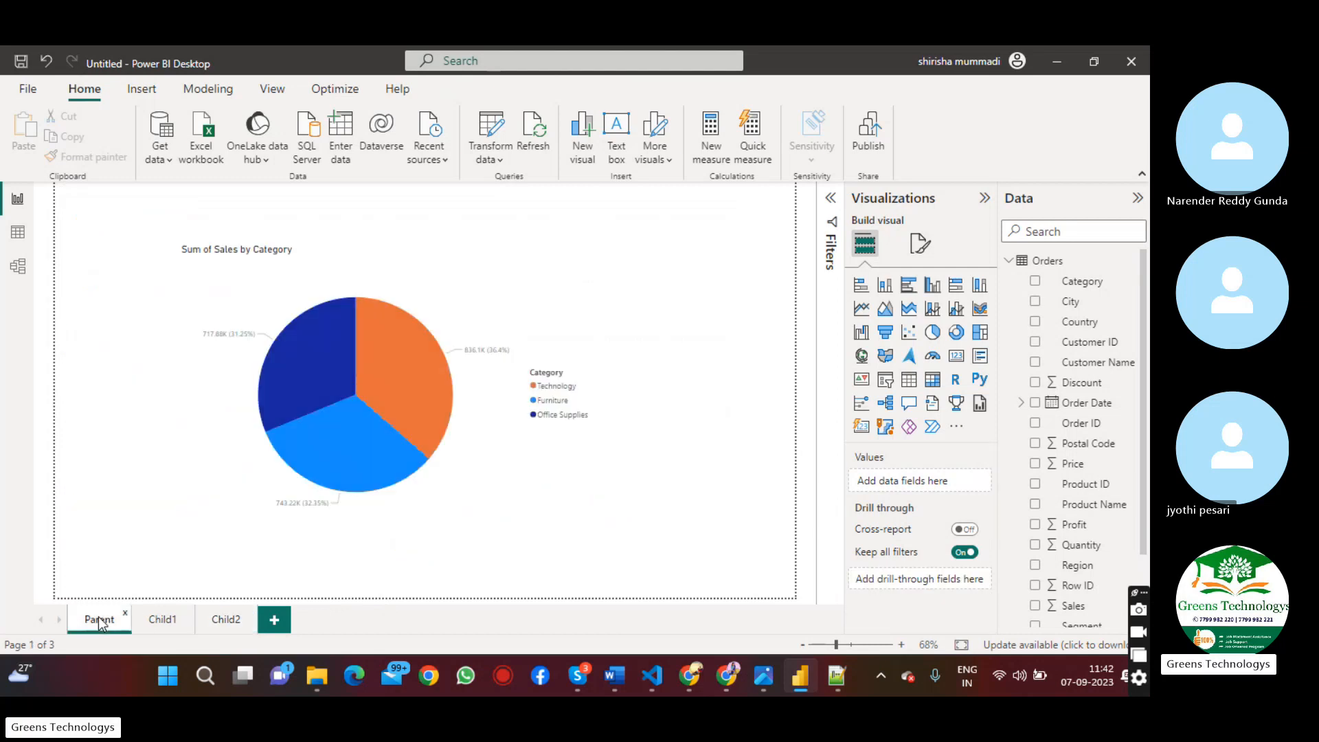
mouse_move(410, 362)
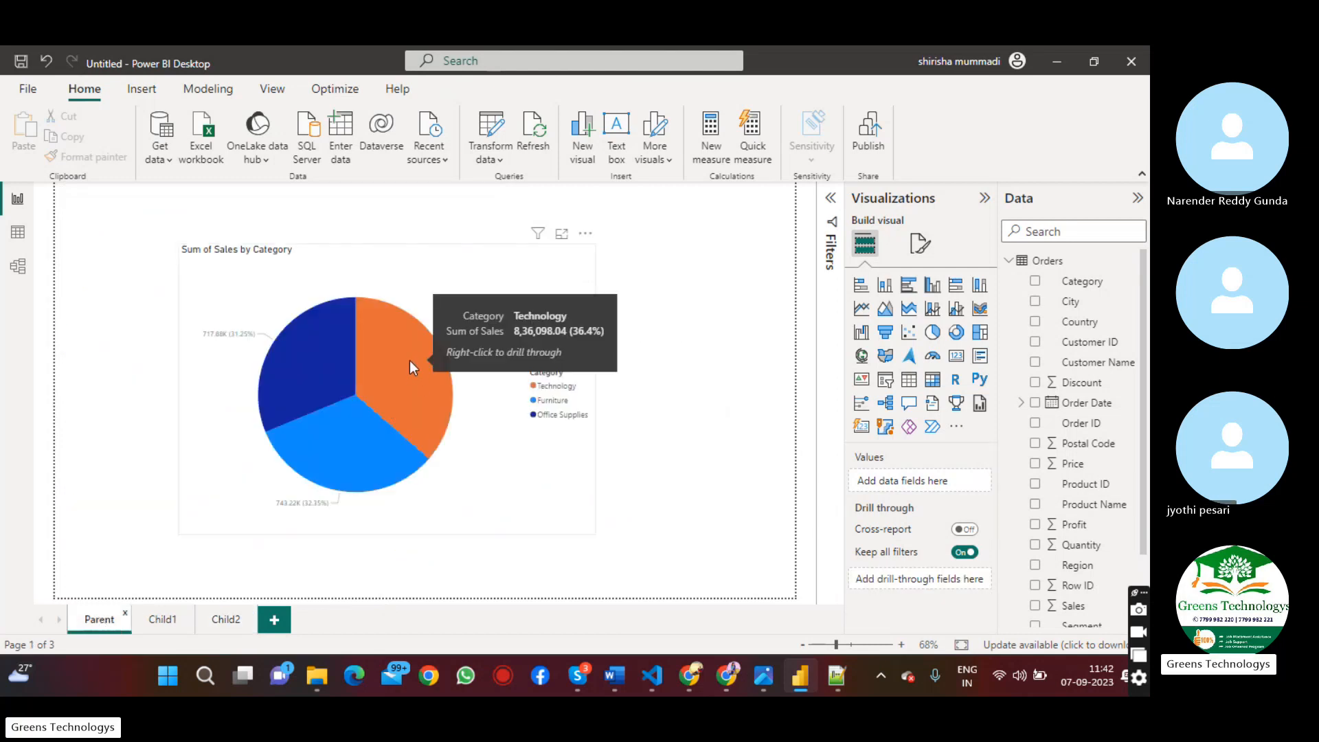
right_click(409, 360)
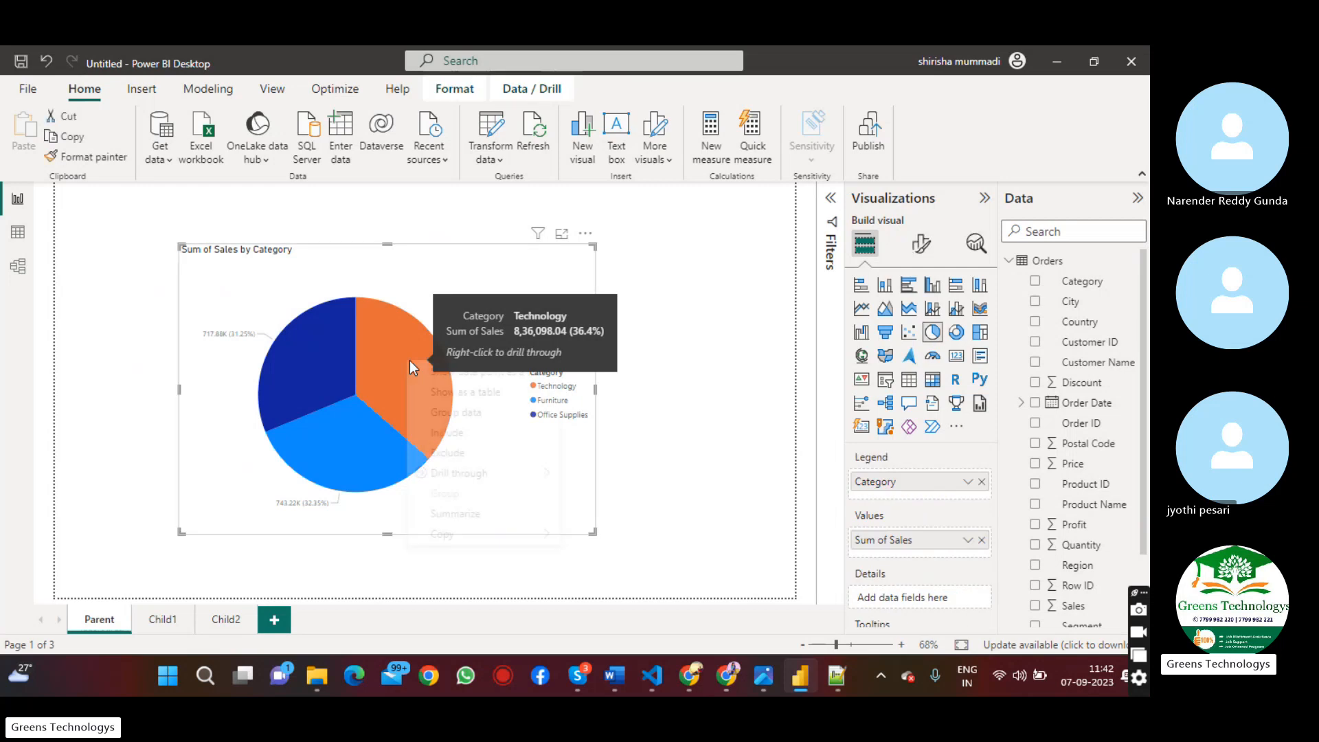
mouse_move(474, 474)
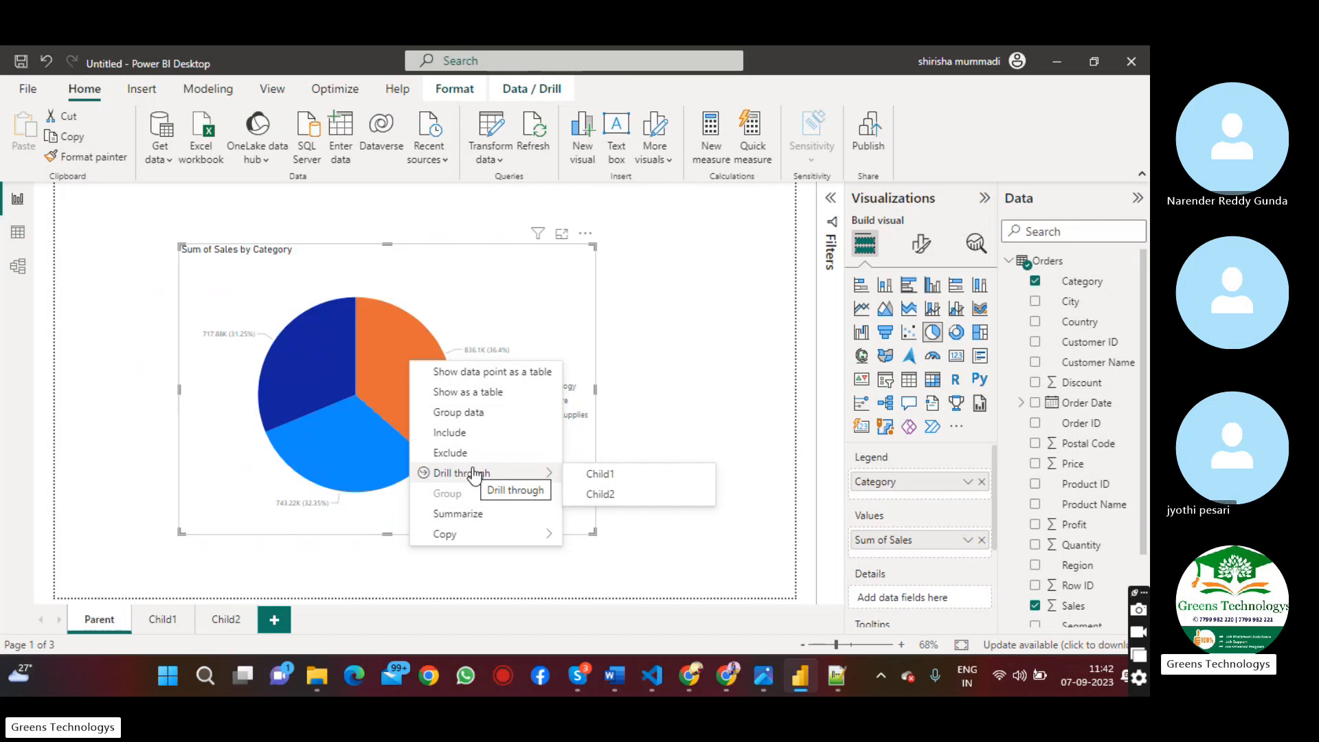
click(621, 494)
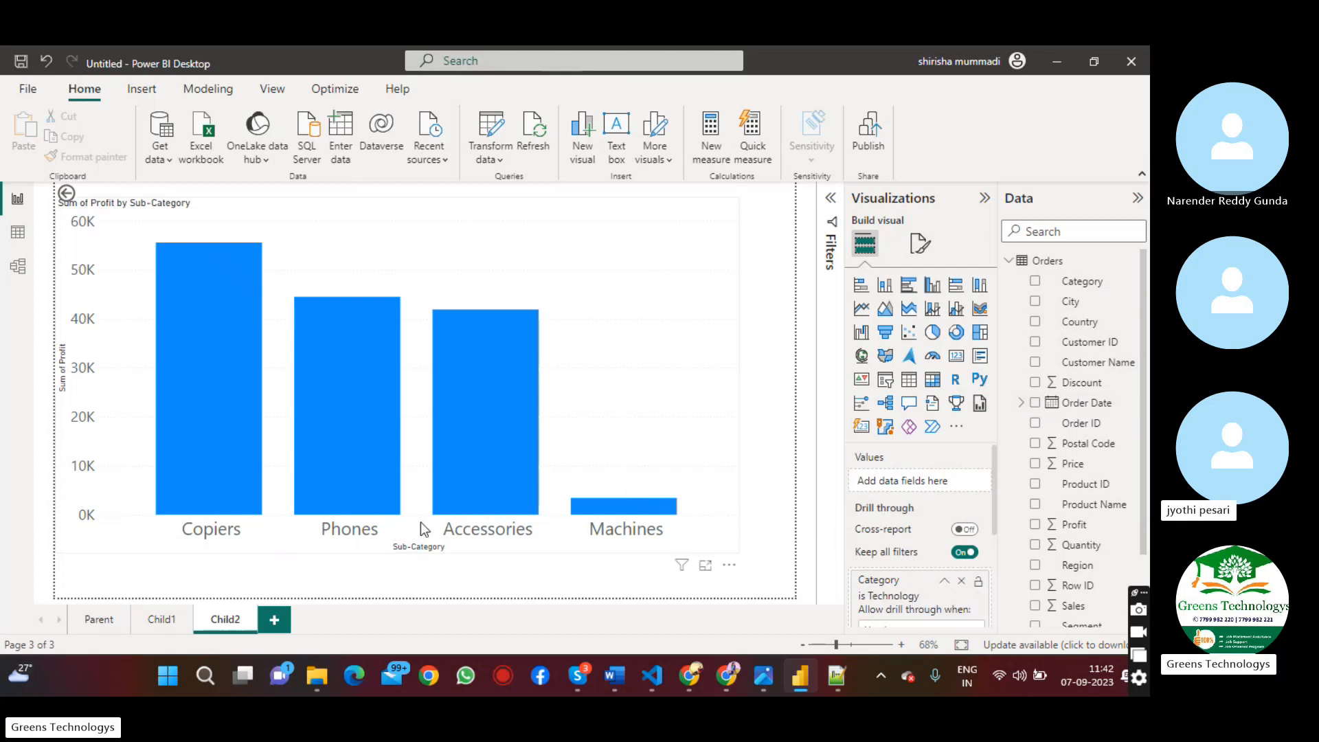
Return to the Parent page and drill through from the pie chart's Furniture slice to Child2
click(94, 620)
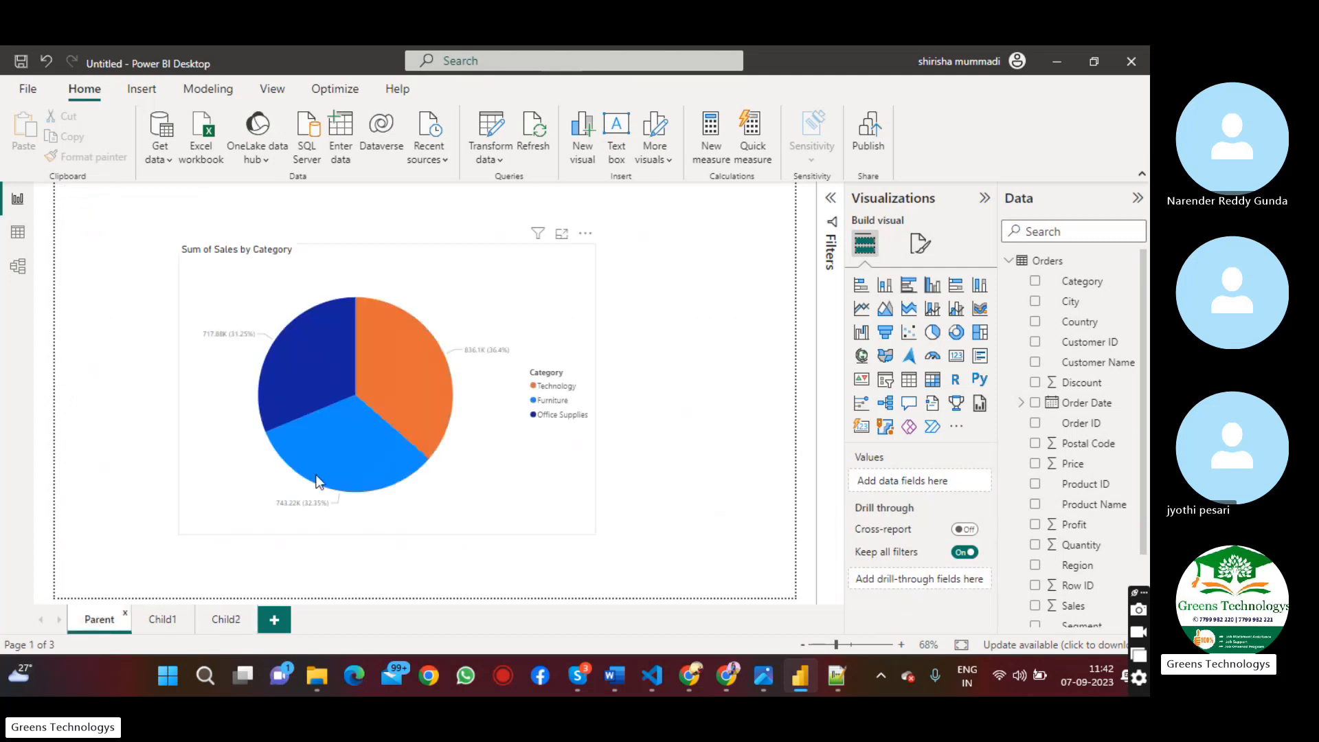
right_click(333, 442)
mouse_move(410, 558)
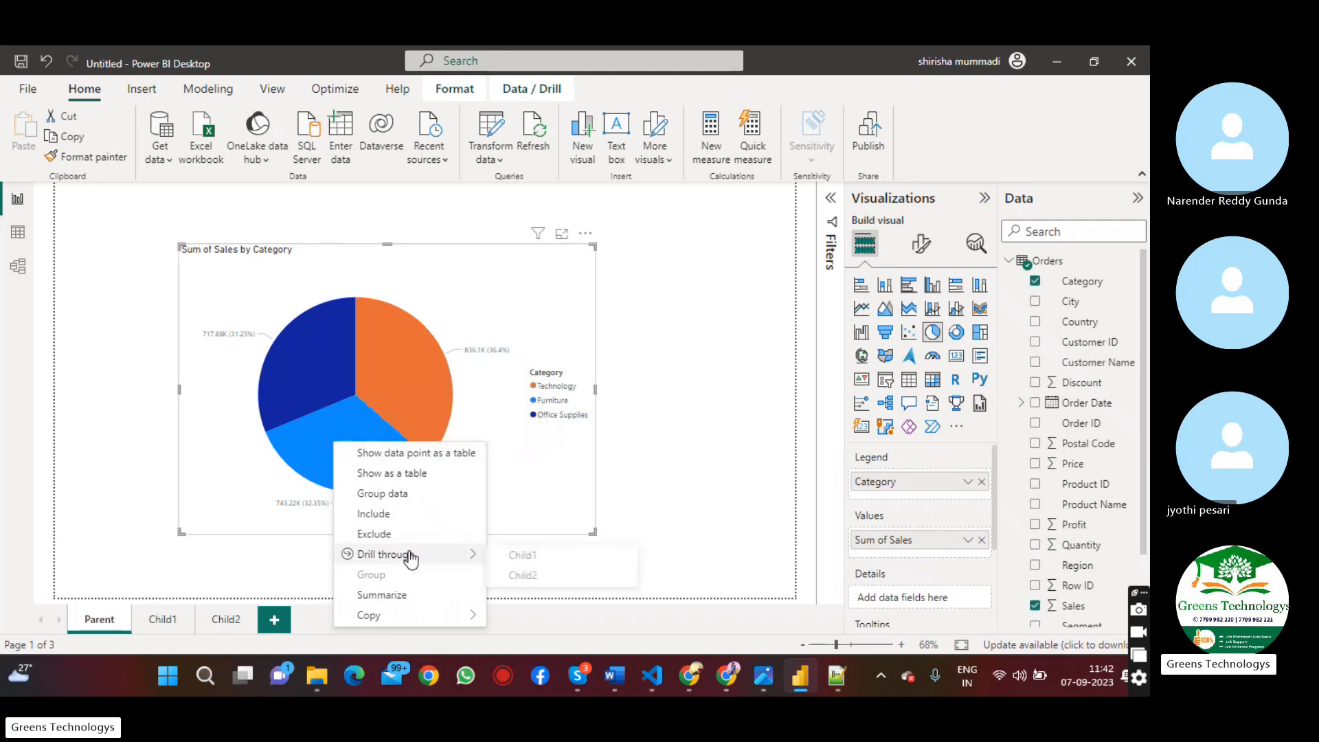
click(537, 576)
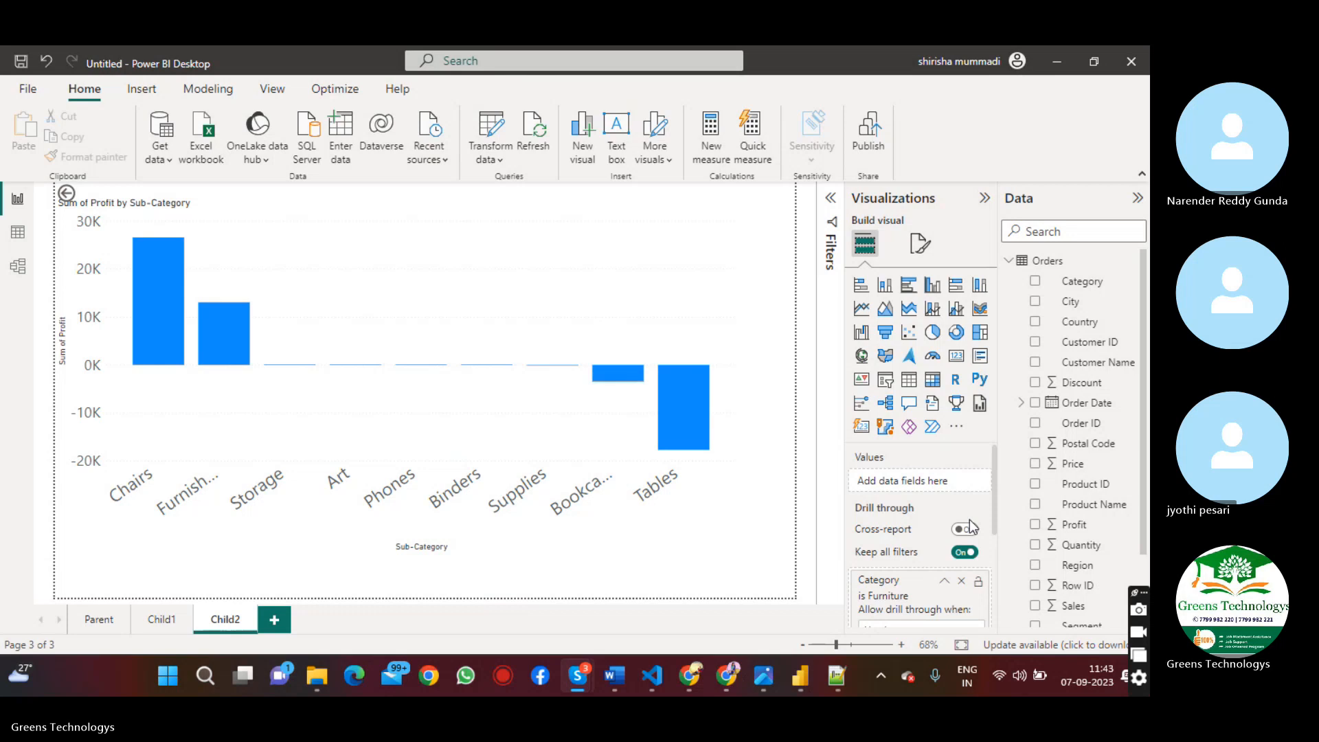
Switch to the Skype call and look over its view options and full-screen display
key(alt+Tab)
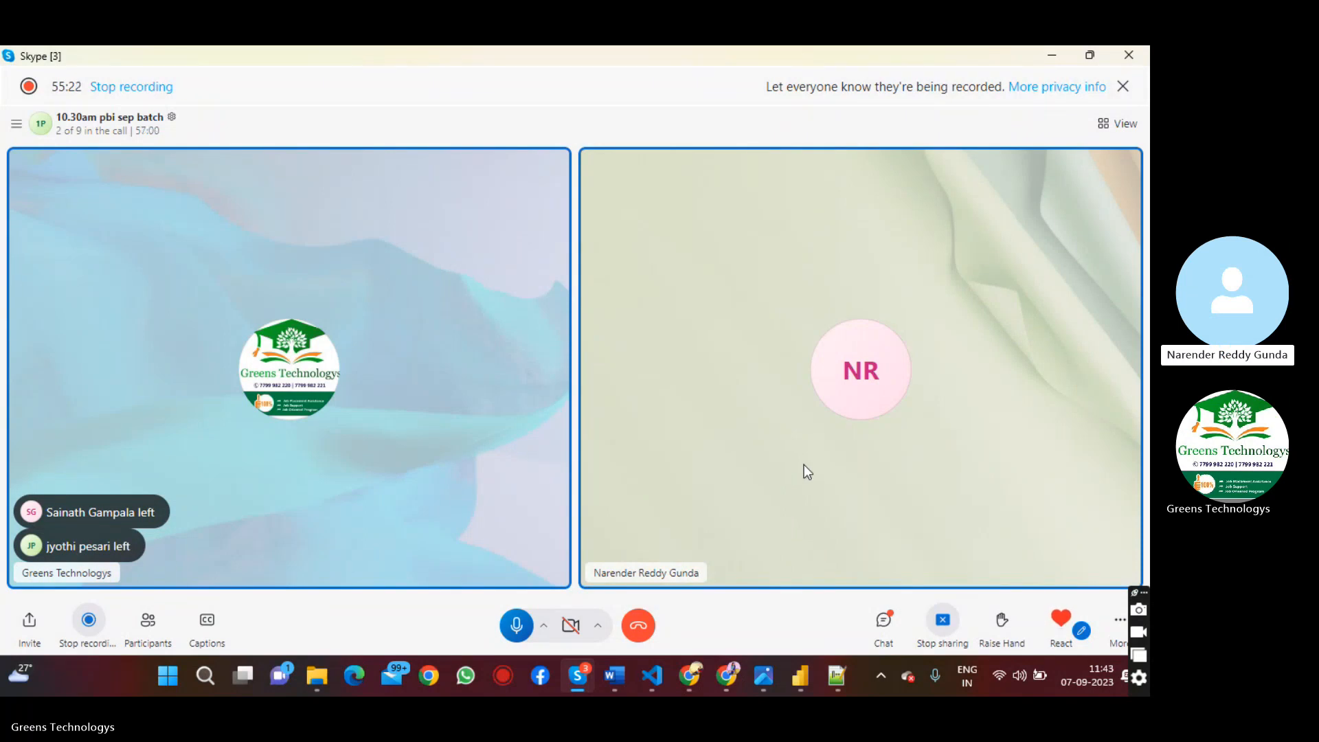
click(1124, 125)
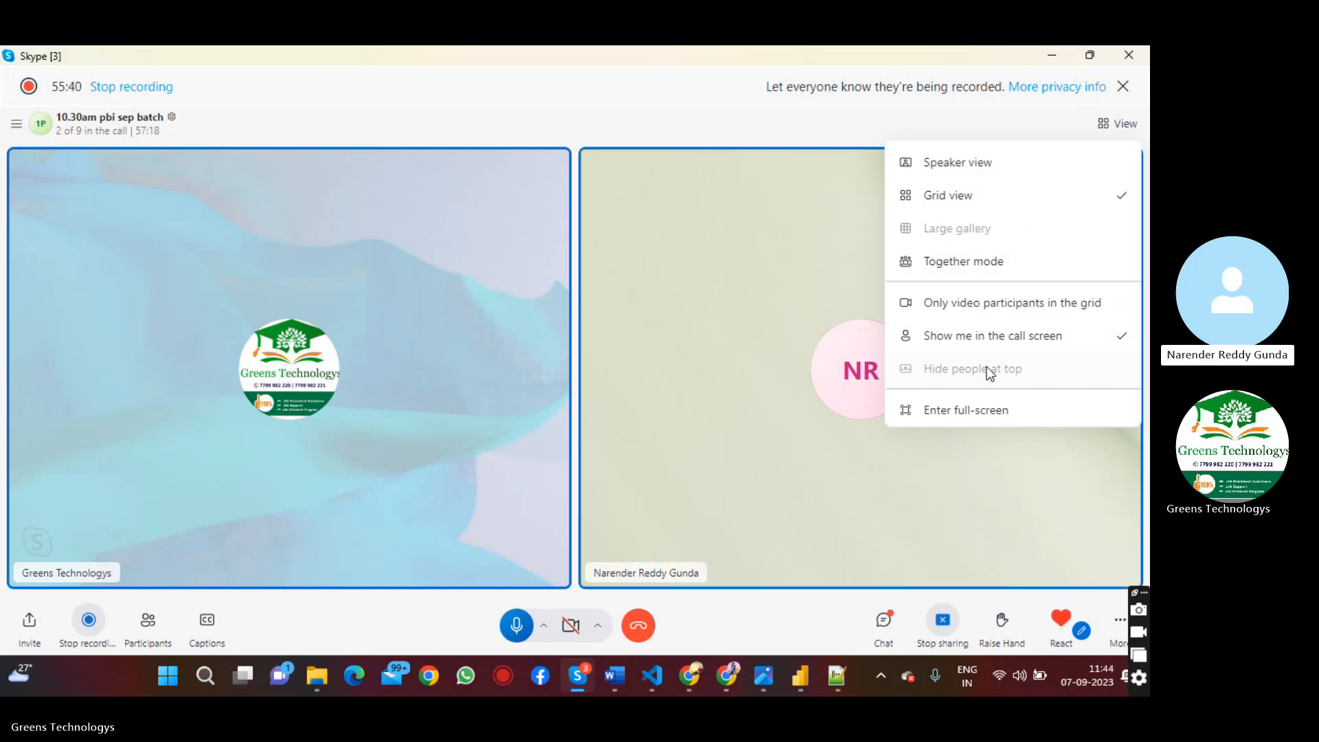
click(1003, 128)
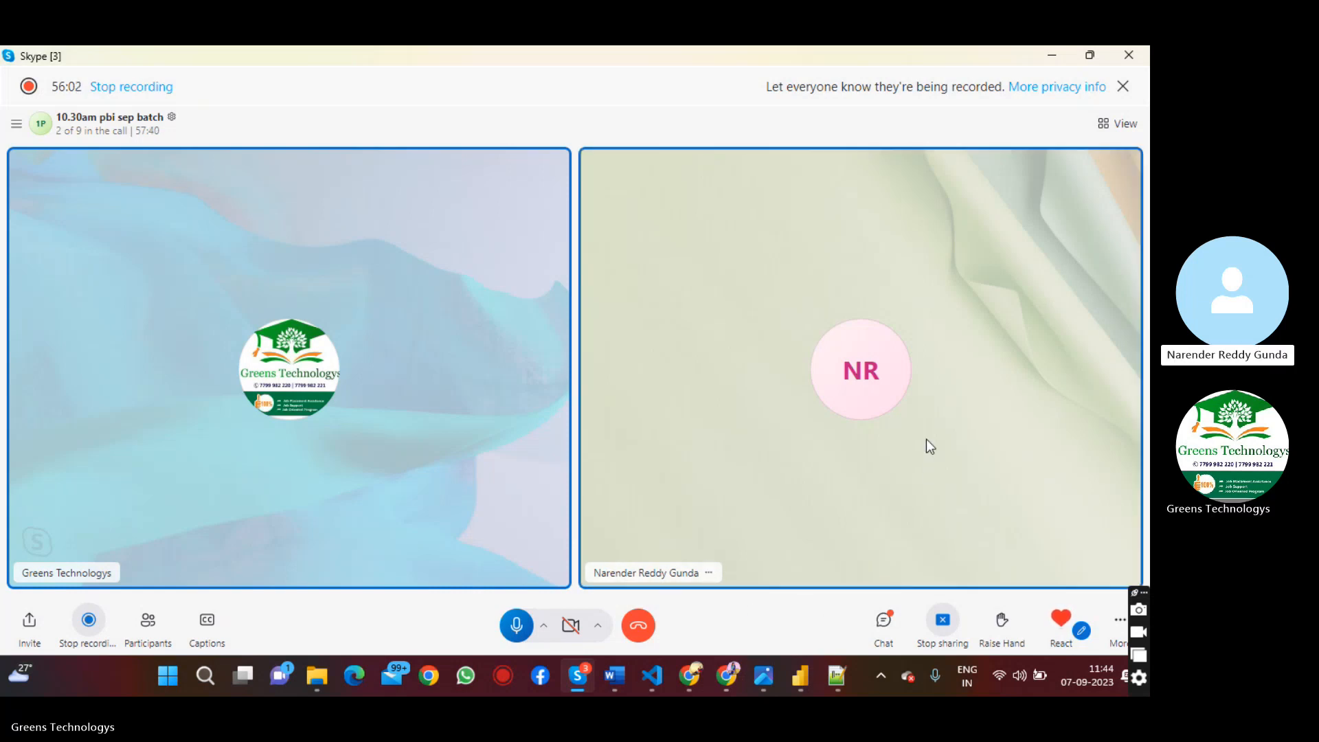
double_click(706, 114)
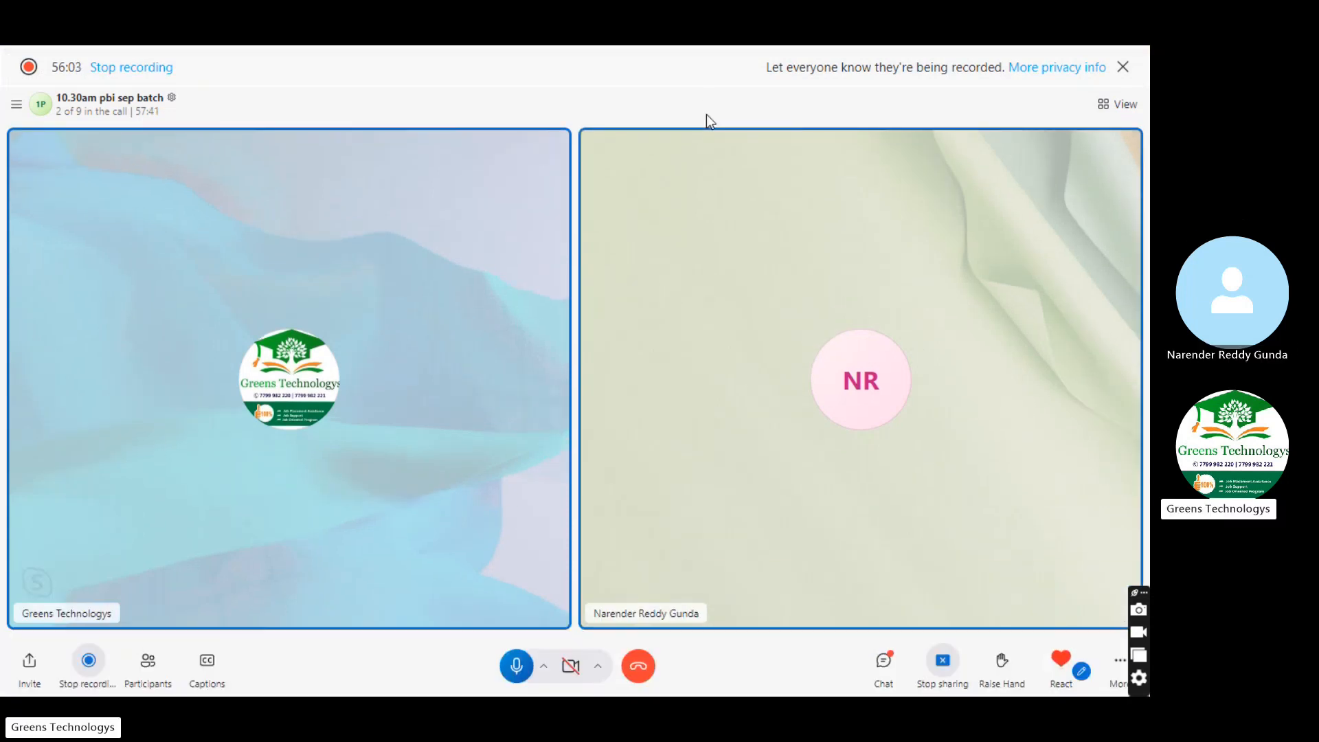
double_click(740, 172)
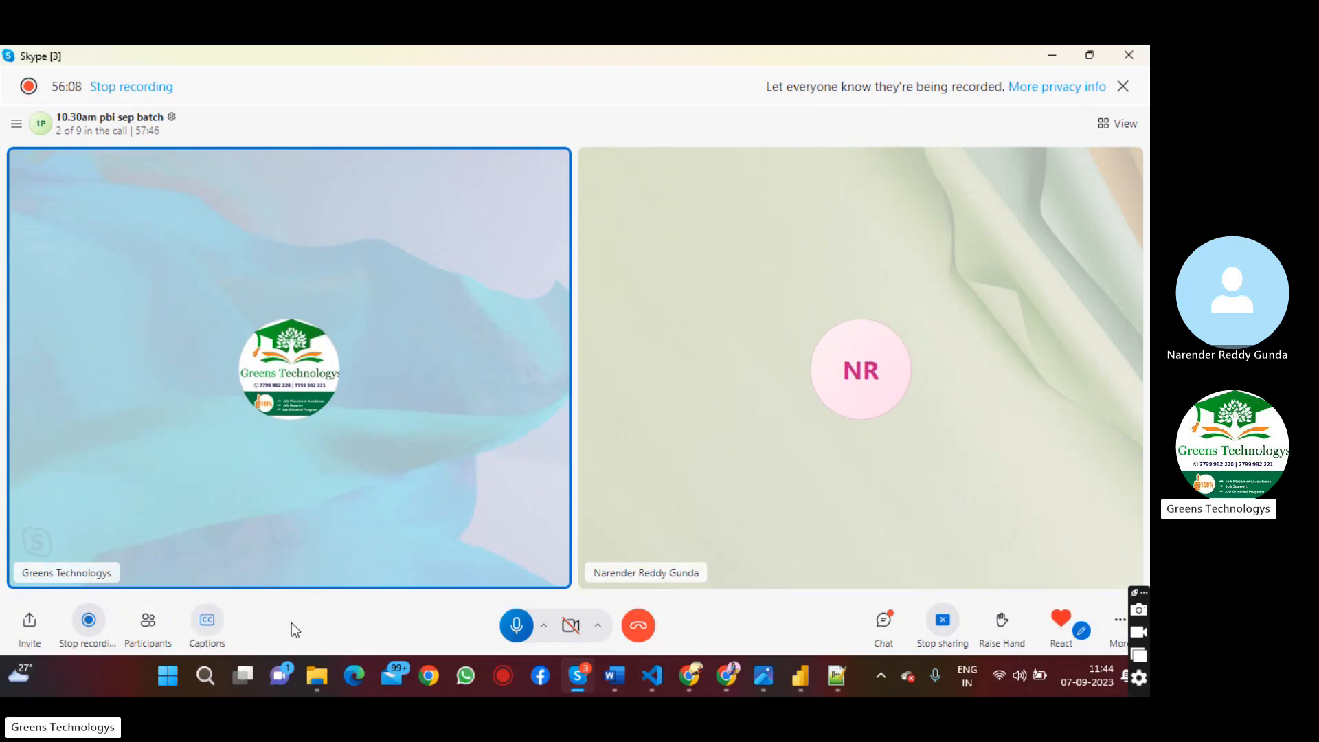
Share the Orders e commerce file from the Power BI Source and Architecture folder in the Skype call's chat
click(874, 624)
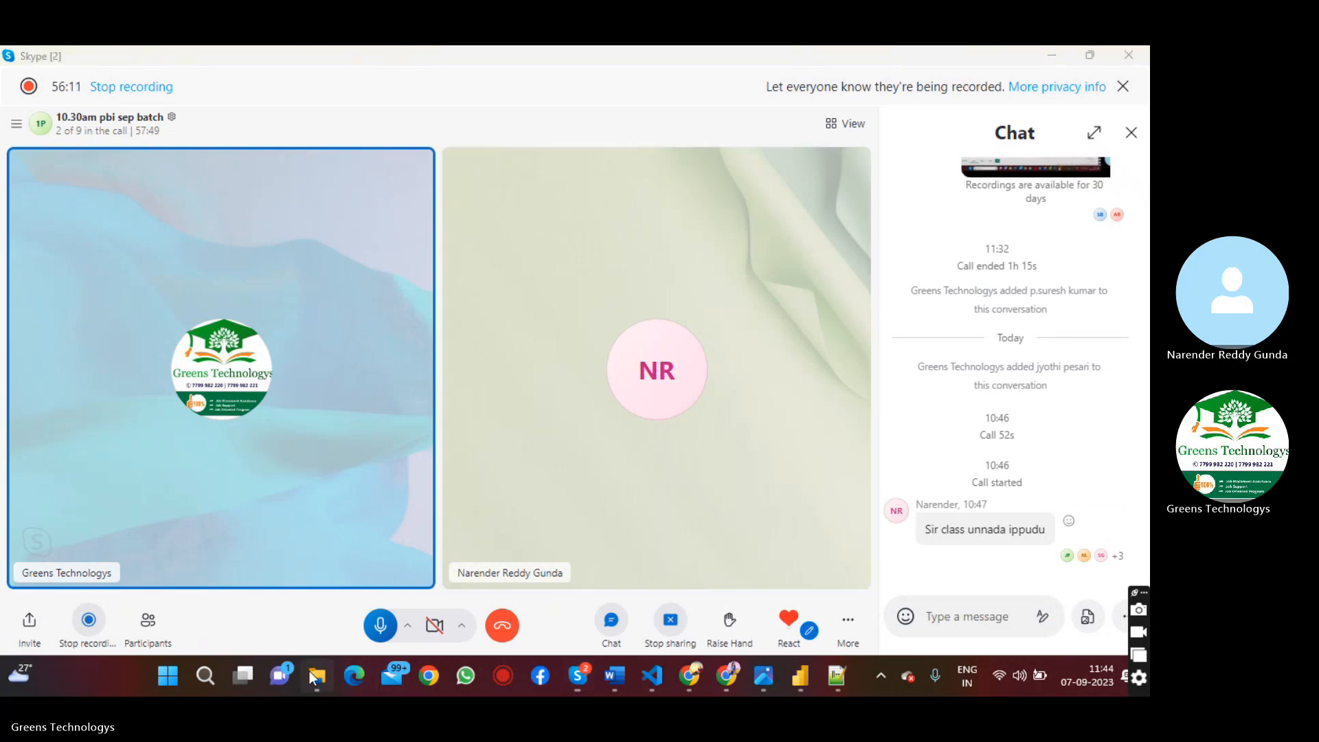
click(313, 673)
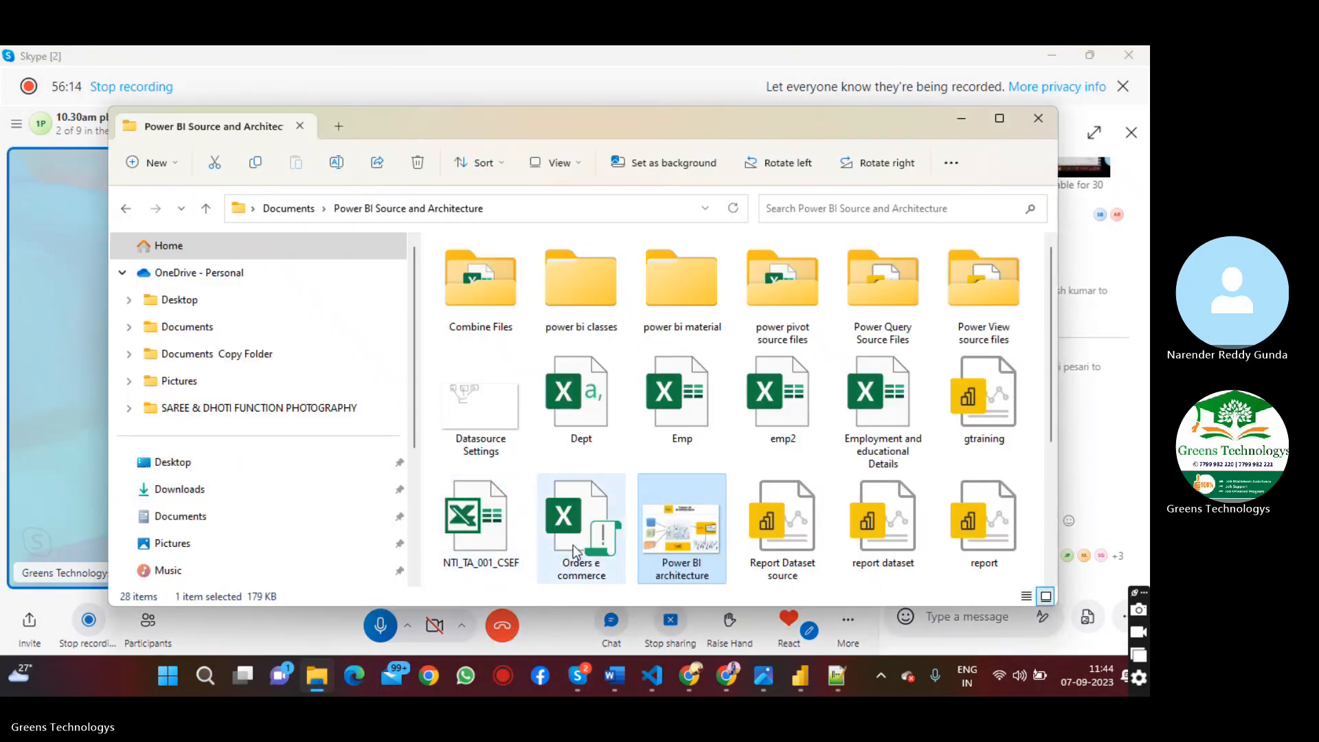
drag(573, 546, 1106, 631)
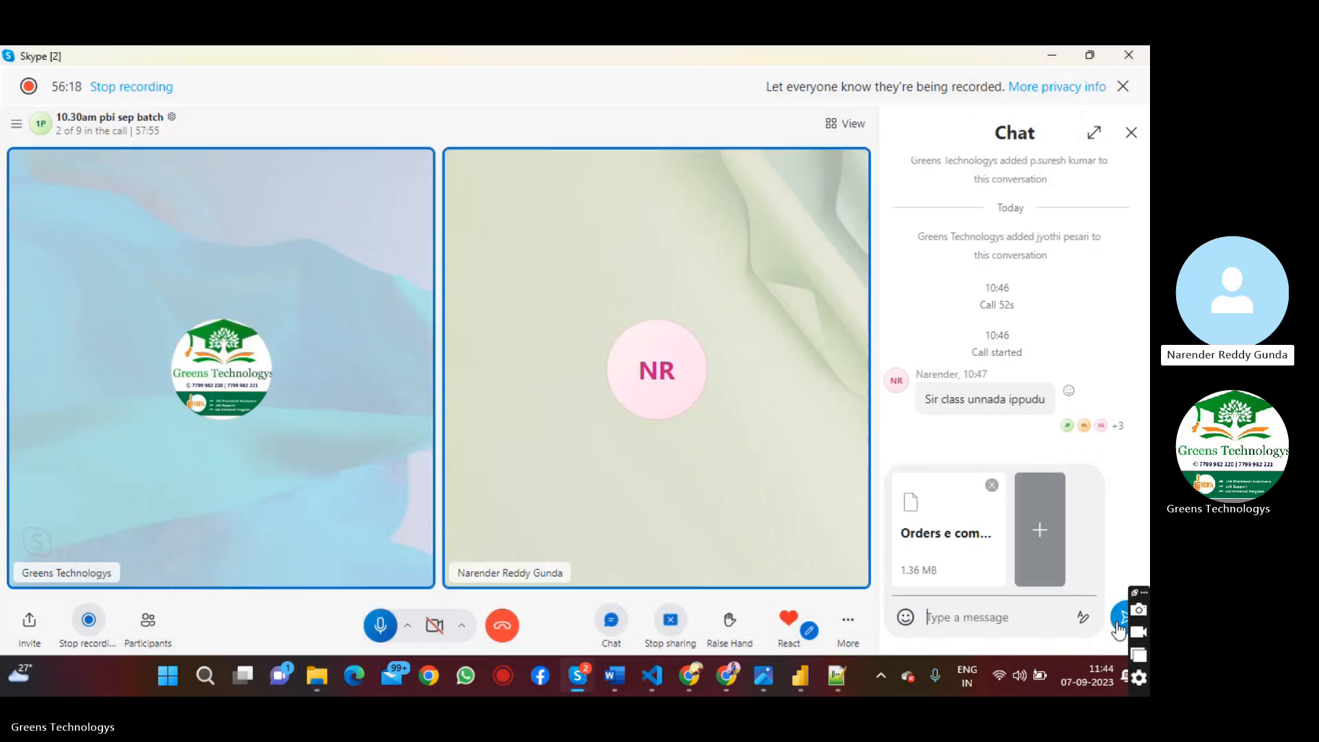
click(1118, 624)
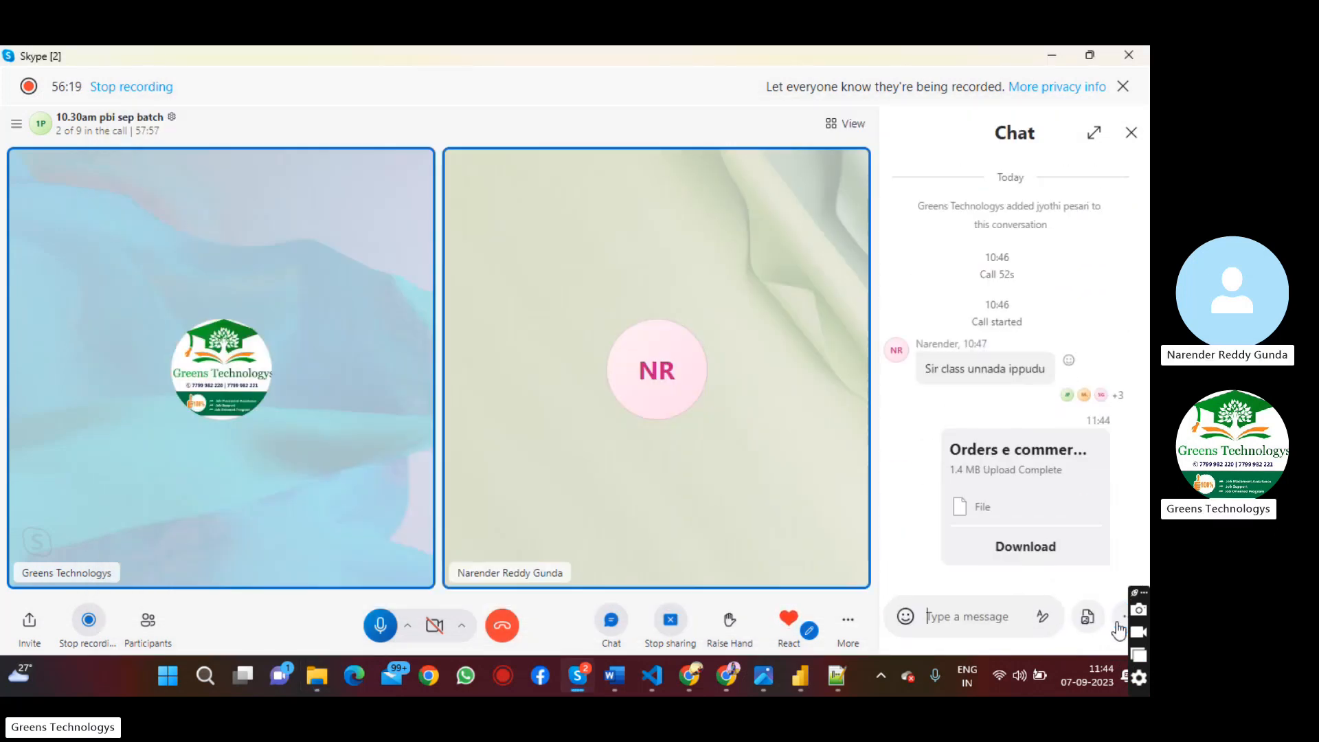